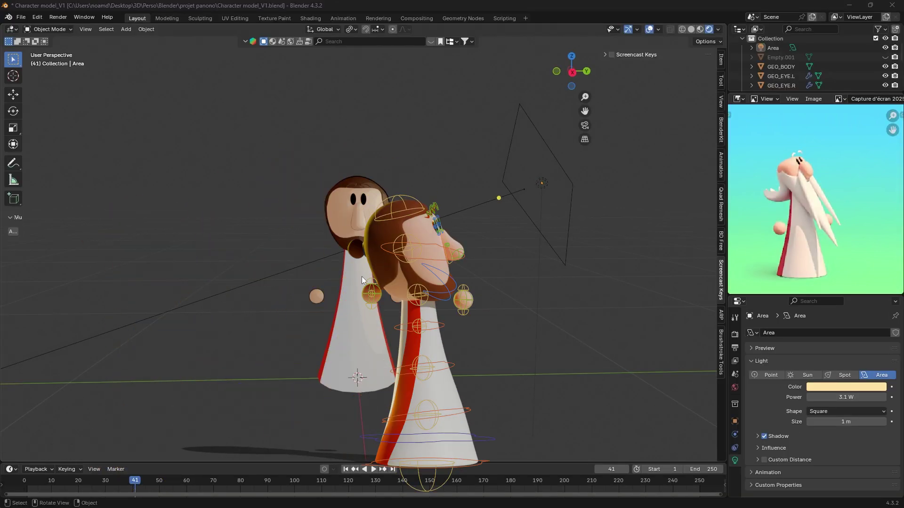
{"action": "middle_click_drag", "start_coordinate": [361, 276], "coordinate": [387, 288]}
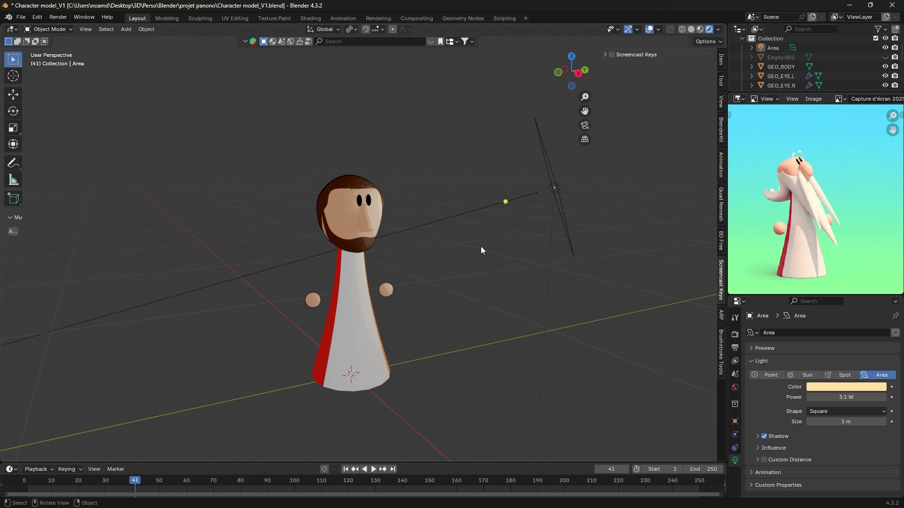
{"action": "middle_click_drag", "start_coordinate": [442, 253], "coordinate": [463, 250]}
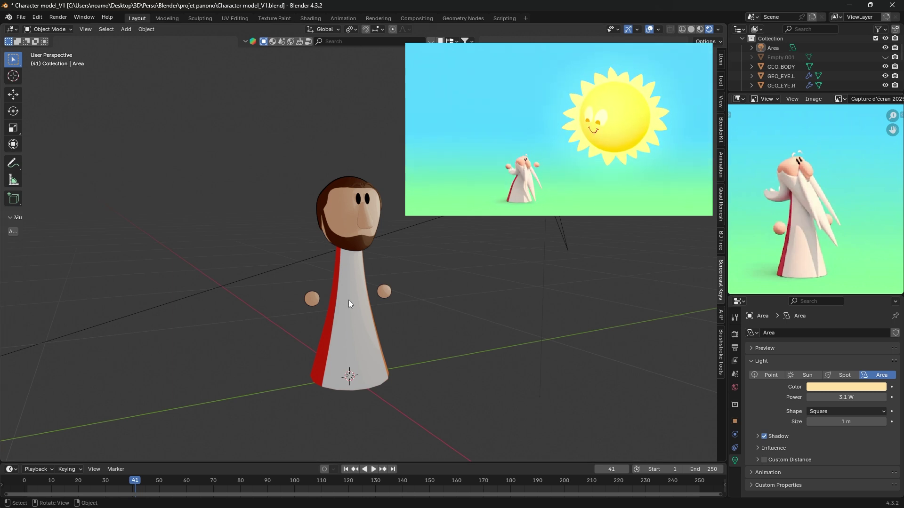
{"action": "middle_click_drag", "start_coordinate": [367, 258], "coordinate": [324, 241]}
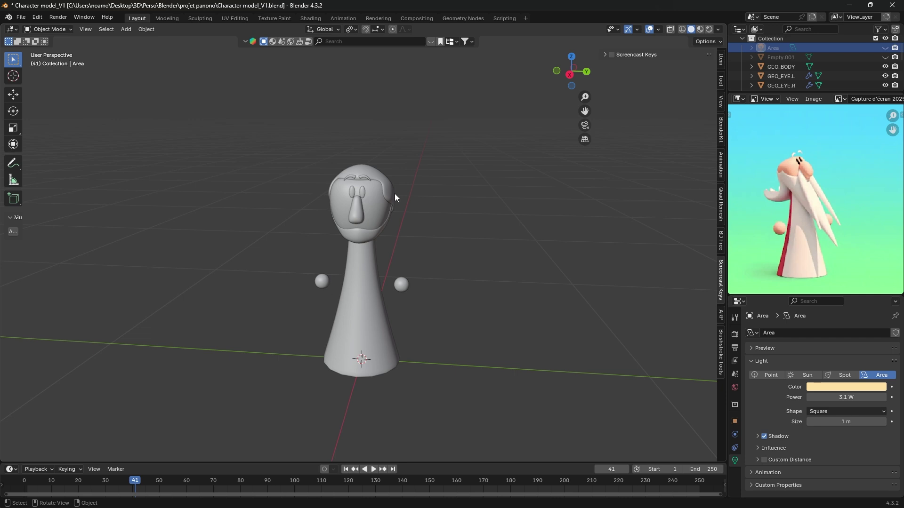
- In right orthographic view, annotate a centre line up the character's body and an oval control around its base
{"action": "left_click", "coordinate": [16, 164]}
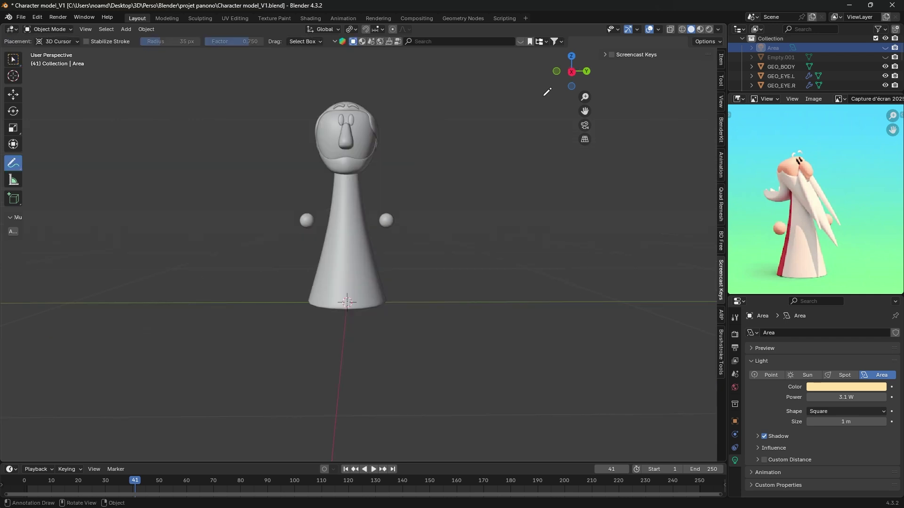
{"action": "left_click", "coordinate": [571, 71]}
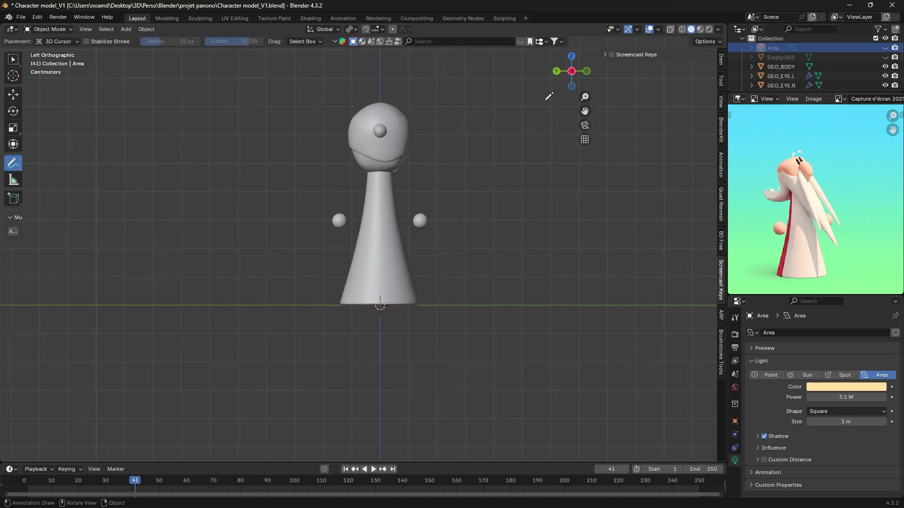
{"action": "left_click", "coordinate": [571, 72]}
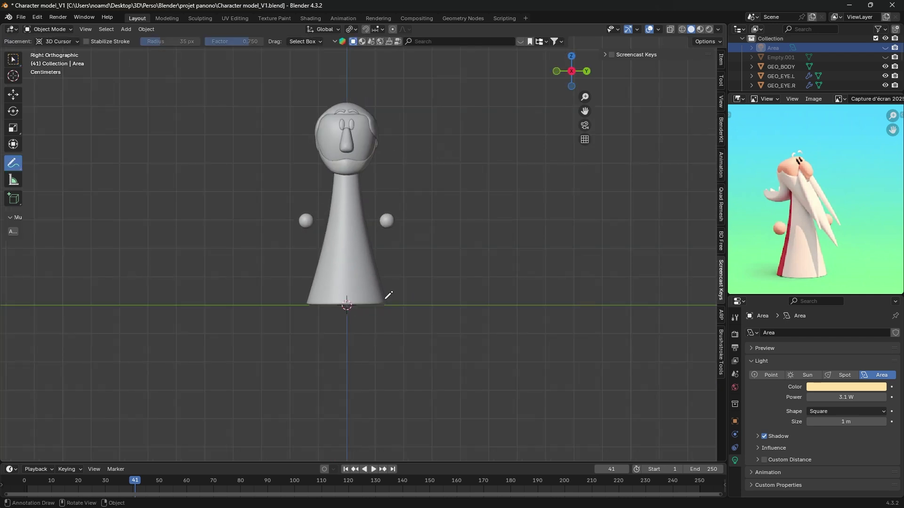
{"action": "scroll", "coordinate": [222, 383], "scroll_direction": "up", "scroll_amount": 2}
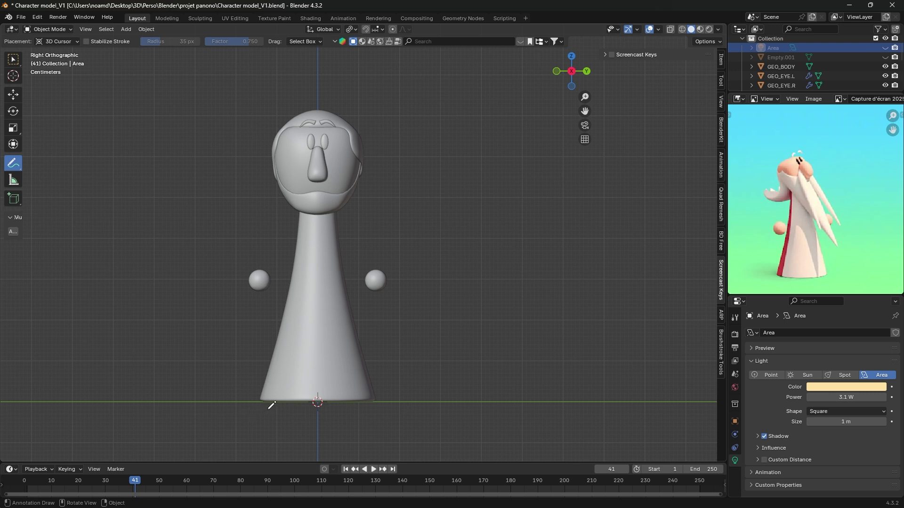
{"action": "mouse_move", "coordinate": [316, 399]}
{"action": "left_mouse_down"}
{"action": "mouse_move", "coordinate": [325, 308]}
{"action": "mouse_move", "coordinate": [315, 214]}
{"action": "left_mouse_up"}
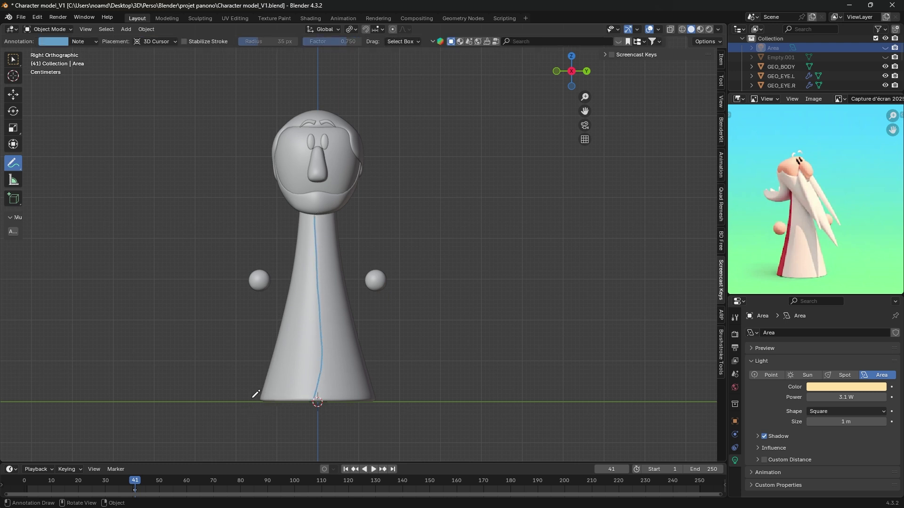
{"action": "mouse_move", "coordinate": [253, 397]}
{"action": "left_mouse_down"}
{"action": "mouse_move", "coordinate": [315, 392]}
{"action": "mouse_move", "coordinate": [384, 410]}
{"action": "mouse_move", "coordinate": [254, 393]}
{"action": "left_mouse_up"}
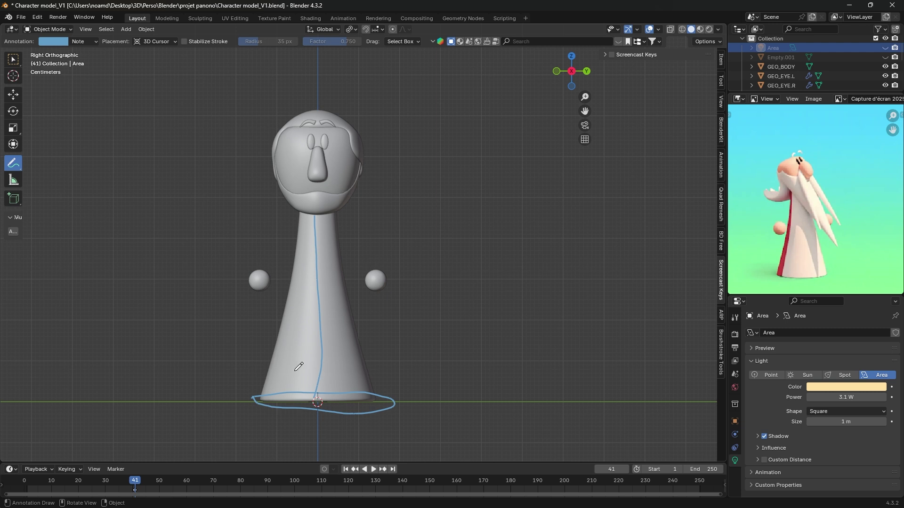
- Annotate three control rings up the body and a larger outer control outline around the base
{"action": "mouse_move", "coordinate": [336, 340]}
{"action": "left_mouse_down"}
{"action": "mouse_move", "coordinate": [282, 344]}
{"action": "mouse_move", "coordinate": [358, 340]}
{"action": "left_mouse_up"}
{"action": "left_click_drag", "start_coordinate": [315, 285], "coordinate": [362, 279]}
{"action": "mouse_move", "coordinate": [322, 225]}
{"action": "left_mouse_down"}
{"action": "mouse_move", "coordinate": [302, 228]}
{"action": "mouse_move", "coordinate": [351, 217]}
{"action": "left_mouse_up"}
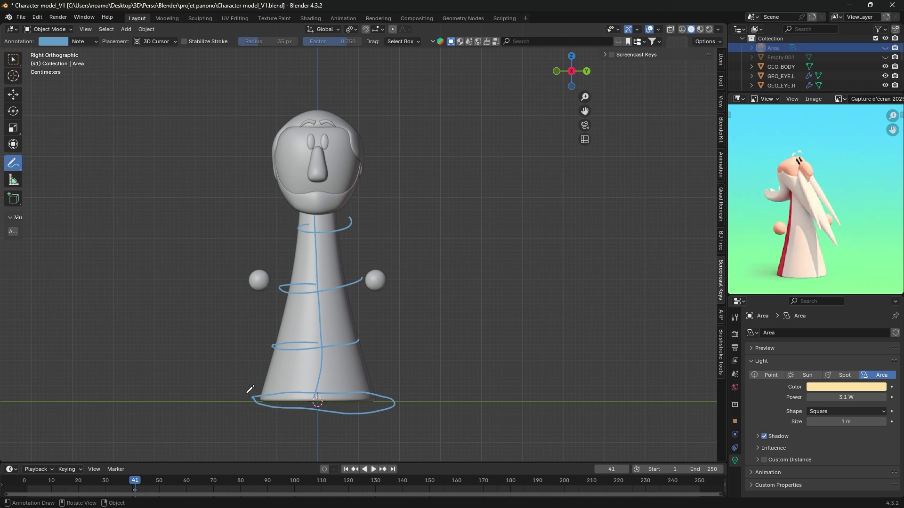
{"action": "mouse_move", "coordinate": [250, 390]}
{"action": "left_mouse_down"}
{"action": "mouse_move", "coordinate": [395, 377]}
{"action": "mouse_move", "coordinate": [258, 411]}
{"action": "left_mouse_up"}
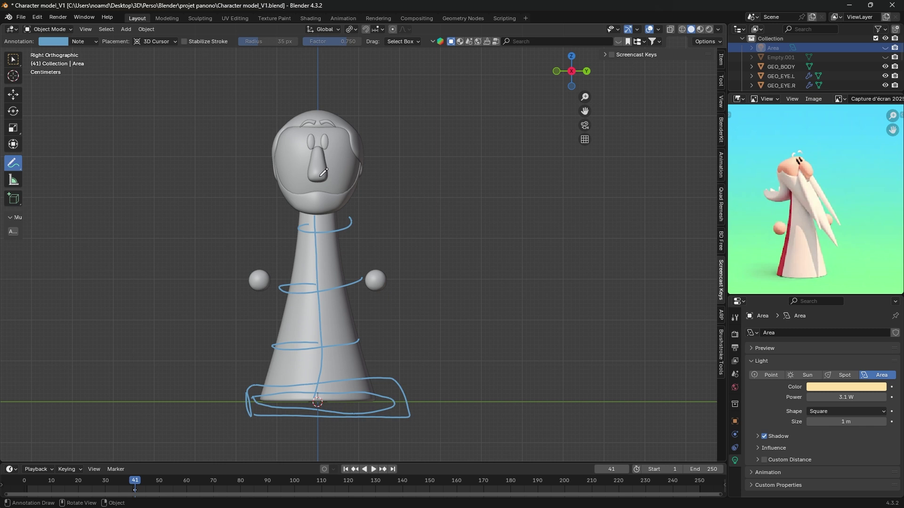
- Annotate a centre line through the head, marks on both eyes, and a control circle around one hand
{"action": "left_click_drag", "start_coordinate": [314, 204], "coordinate": [314, 120]}
{"action": "left_click_drag", "start_coordinate": [311, 137], "coordinate": [311, 148]}
{"action": "left_click_drag", "start_coordinate": [324, 137], "coordinate": [326, 149]}
{"action": "left_click_drag", "start_coordinate": [365, 279], "coordinate": [381, 285]}
{"action": "mouse_move", "coordinate": [371, 270]}
{"action": "left_mouse_down"}
{"action": "mouse_move", "coordinate": [368, 293]}
{"action": "mouse_move", "coordinate": [385, 275]}
{"action": "mouse_move", "coordinate": [372, 291]}
{"action": "left_mouse_up"}
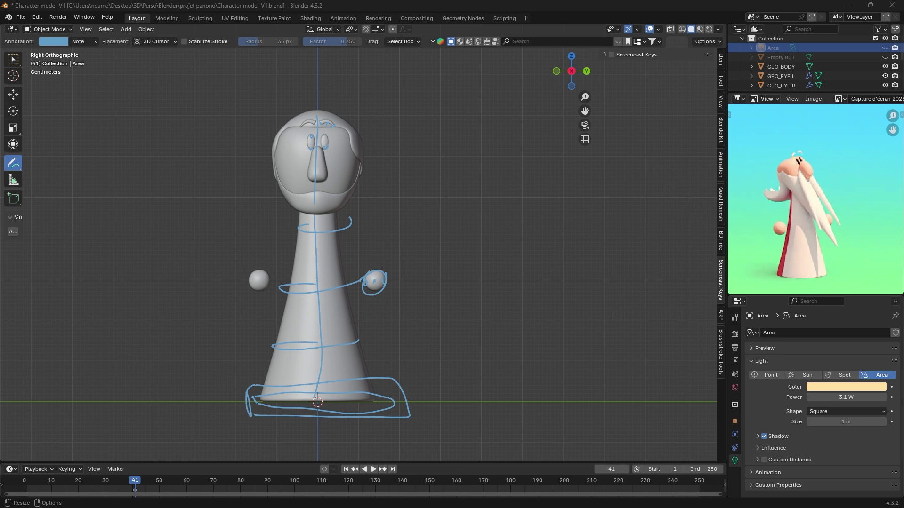
- Switch to the media player, examine the old man's hands and arms in the Le Pays de Panono video, and close it
{"action": "left_click_drag", "start_coordinate": [0, 165], "coordinate": [461, 1]}
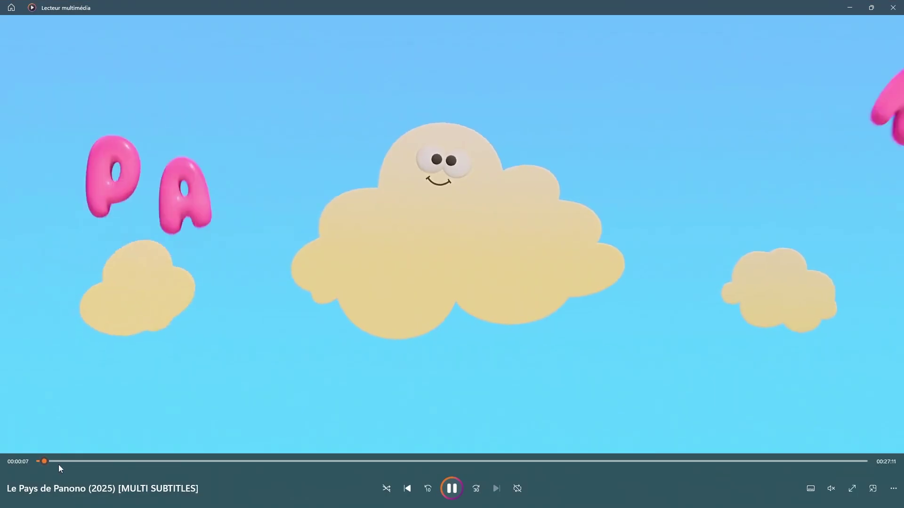
{"action": "left_click", "coordinate": [74, 462]}
{"action": "left_click_drag", "start_coordinate": [80, 464], "coordinate": [84, 462]}
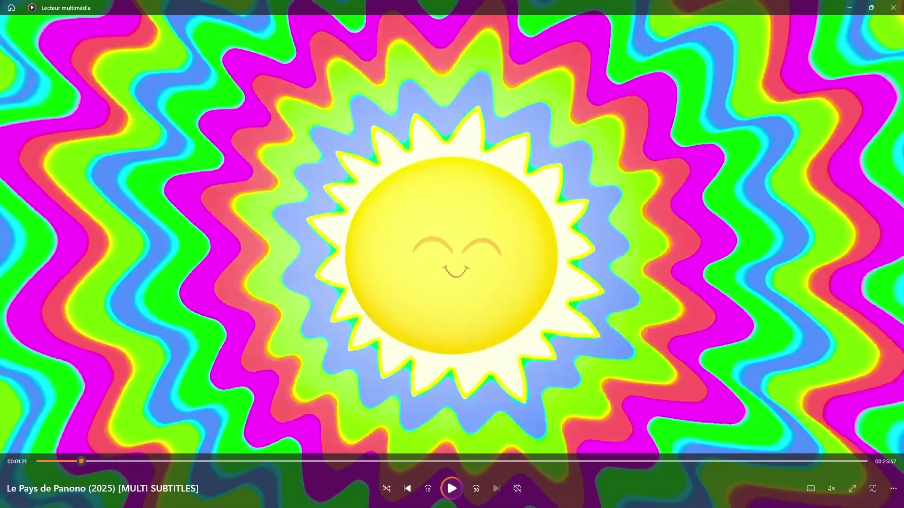
{"action": "left_click", "coordinate": [452, 489]}
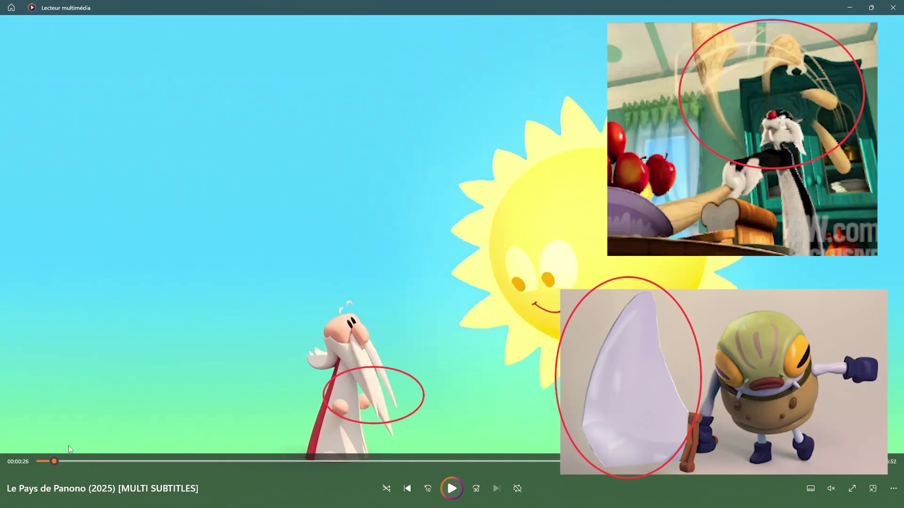
{"action": "left_click", "coordinate": [57, 462]}
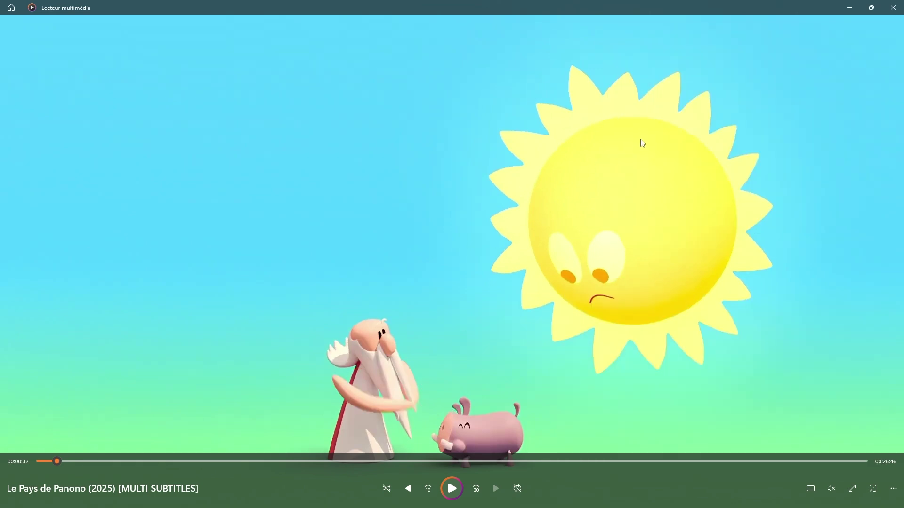
{"action": "left_click", "coordinate": [893, 5]}
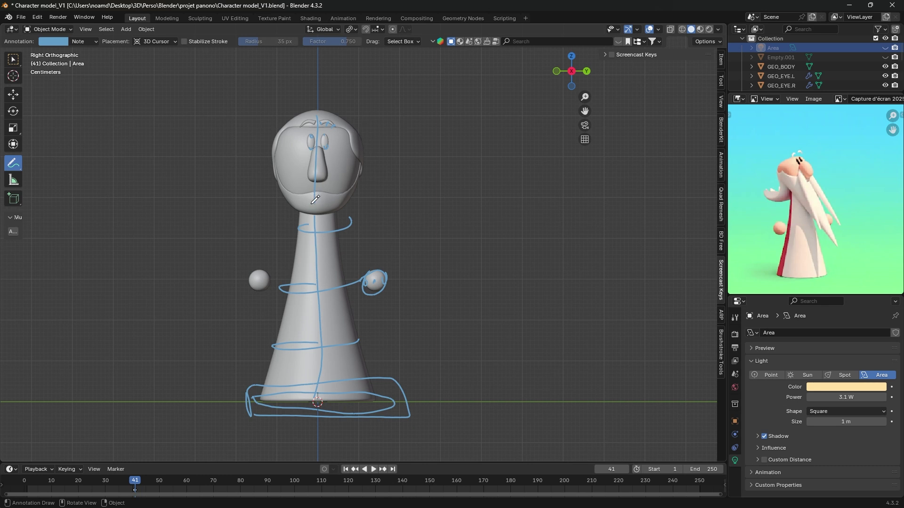
- Annotate a mouth control on the character's beard and check the facial annotations from an angle
{"action": "left_click_drag", "start_coordinate": [319, 201], "coordinate": [325, 198]}
{"action": "middle_click_drag", "start_coordinate": [352, 164], "coordinate": [374, 177]}
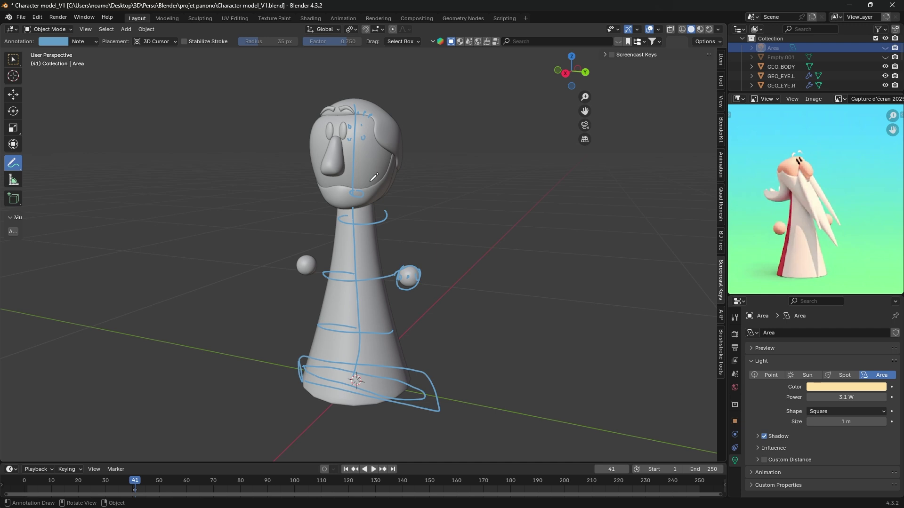
{"action": "middle_click_drag", "start_coordinate": [341, 190], "coordinate": [347, 186]}
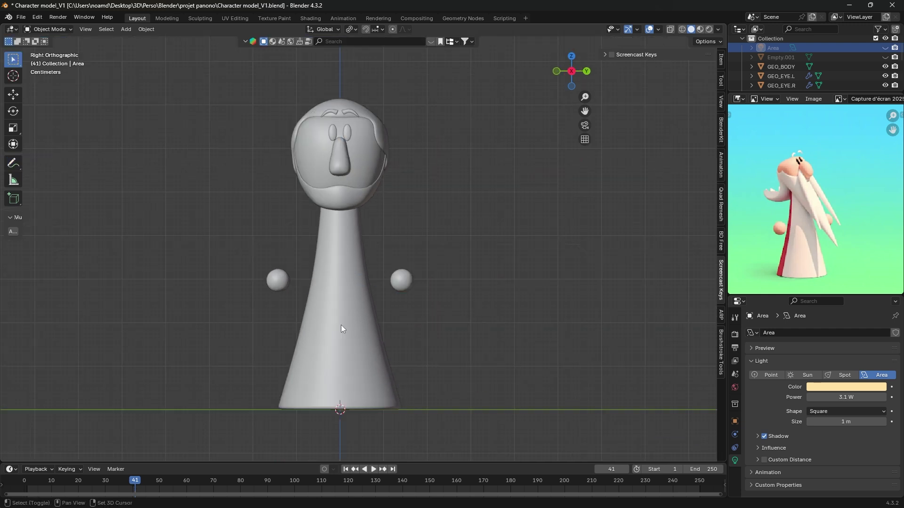
- Add a single-bone armature at the base of the body and enter Edit Mode
{"action": "key", "text": "shift+a"}
{"action": "mouse_move", "coordinate": [306, 393]}
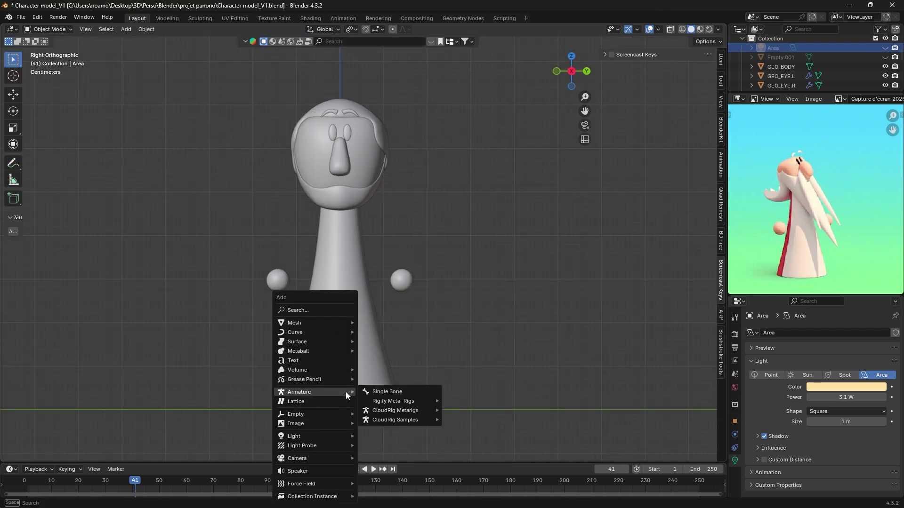
{"action": "left_click", "coordinate": [385, 390]}
{"action": "key", "text": "Tab"}
- Display the armature in front of the meshes as B-Bones and enable CloudRig for it
{"action": "scroll", "coordinate": [790, 422], "scroll_direction": "down", "scroll_amount": 7}
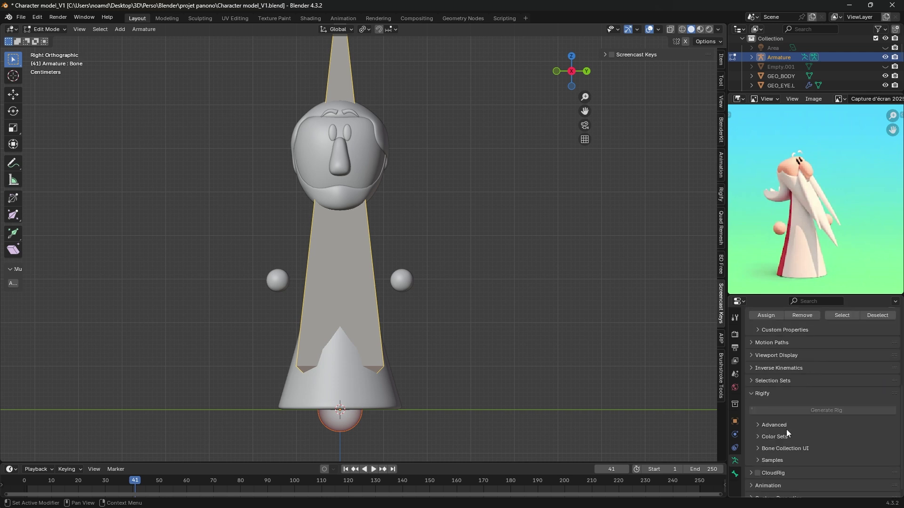
{"action": "left_click", "coordinate": [776, 356]}
{"action": "left_click", "coordinate": [810, 412]}
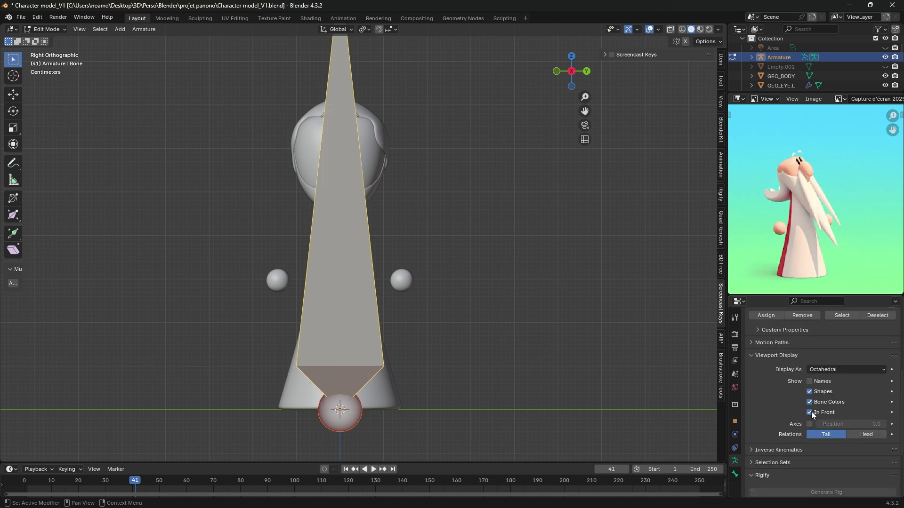
{"action": "left_click", "coordinate": [834, 371]}
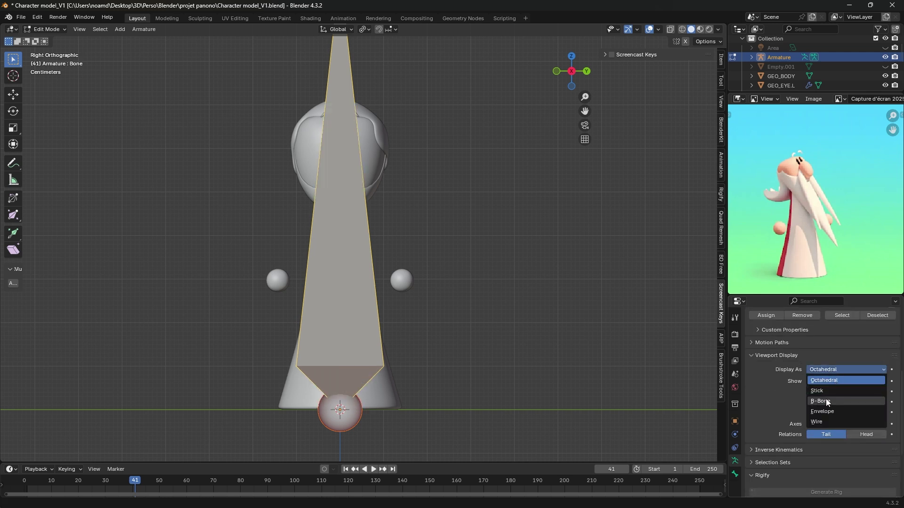
{"action": "left_click", "coordinate": [826, 400]}
{"action": "scroll", "coordinate": [762, 444], "scroll_direction": "down", "scroll_amount": 5}
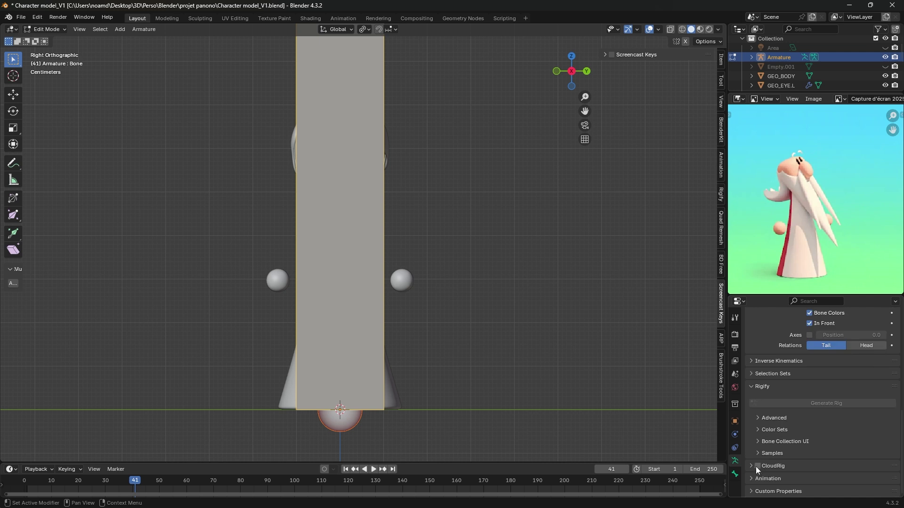
- Scale the bone down to about 0.114 m long at the body's base and rename it Spine
{"action": "key", "text": "s"}
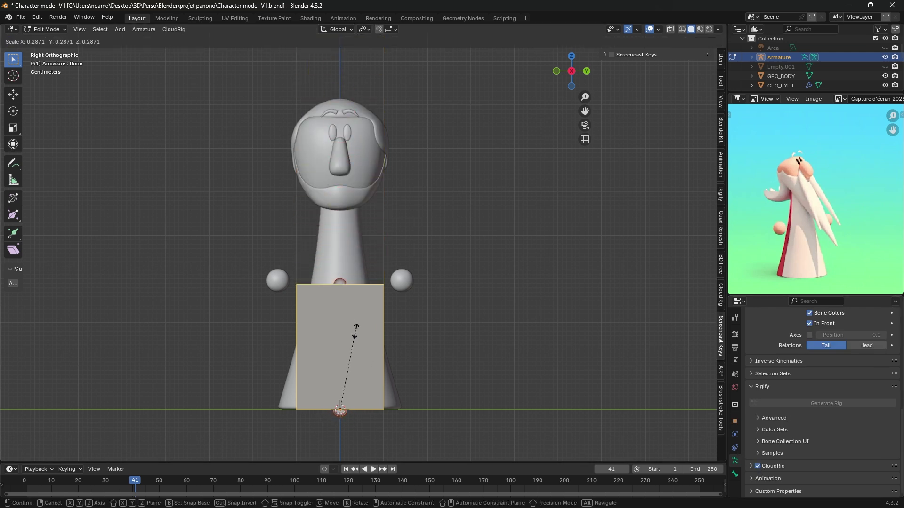
{"action": "left_click", "coordinate": [351, 374]}
{"action": "key", "text": "F2"}
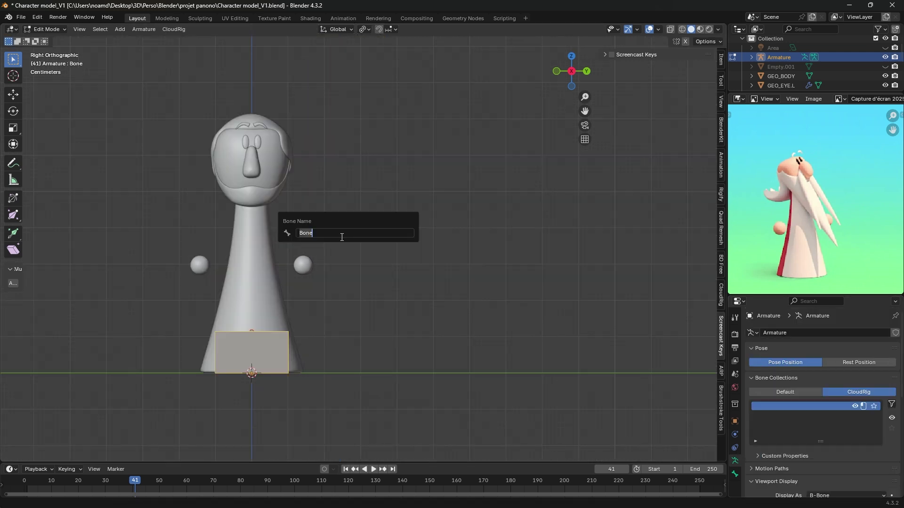
{"action": "type", "text": "Spine"}
{"action": "key", "text": "Return"}
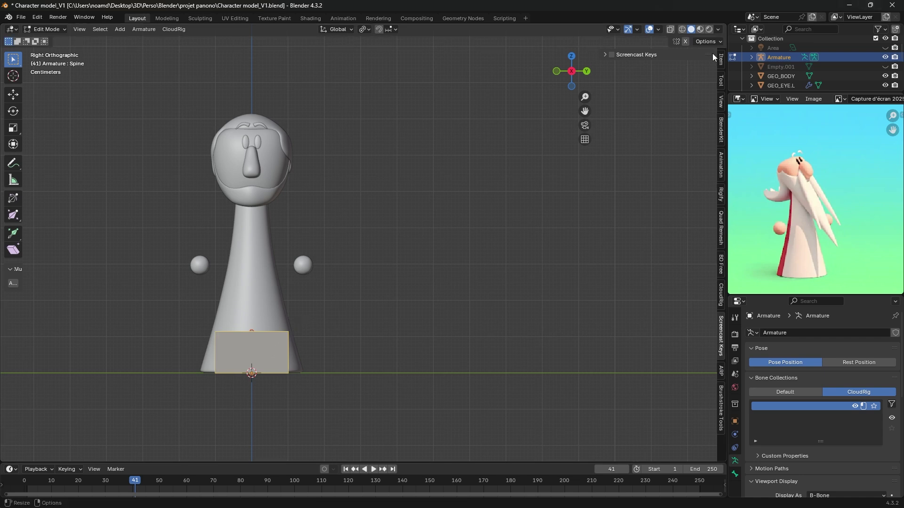
- Reduce the Spine bone's B-Bone display size so its box is narrow inside the lower body
{"action": "key", "text": "ctrl+alt+shift+s"}
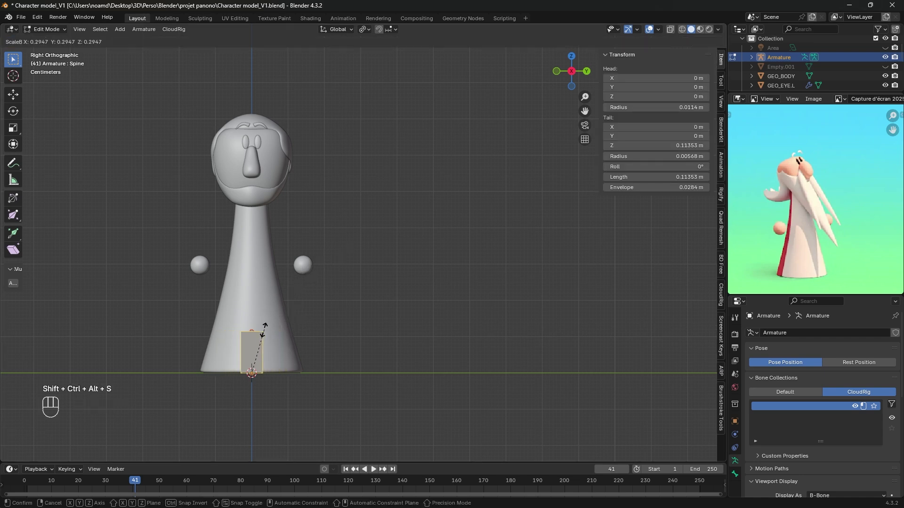
{"action": "left_click", "coordinate": [275, 327]}
- Extrude a vertical chain of four more bones from the Spine bone's tip up to the top of the head
{"action": "middle_click_drag", "start_coordinate": [274, 328], "coordinate": [304, 219], "text": "shift"}
{"action": "scroll", "coordinate": [281, 265], "scroll_direction": "up", "scroll_amount": 6}
{"action": "left_click", "coordinate": [129, 195]}
{"action": "middle_click_drag", "start_coordinate": [141, 118], "coordinate": [262, 336], "text": "shift"}
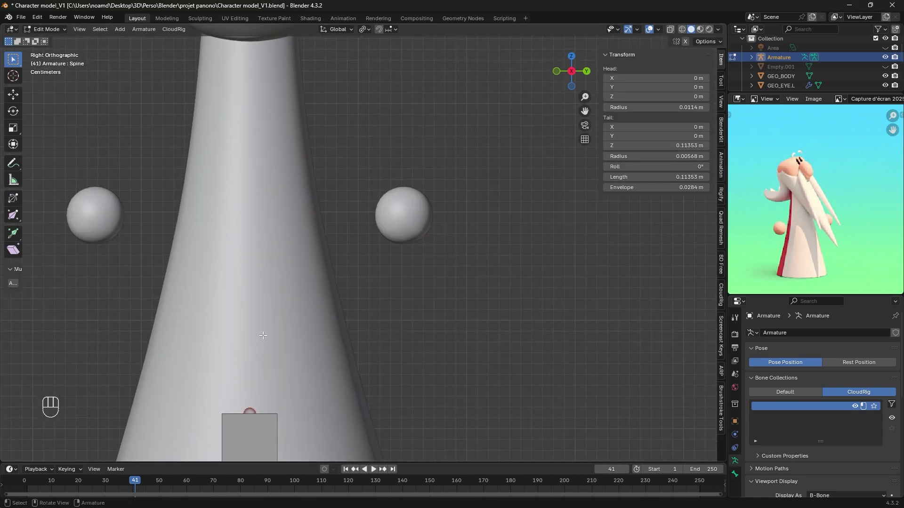
{"action": "key", "text": "e"}
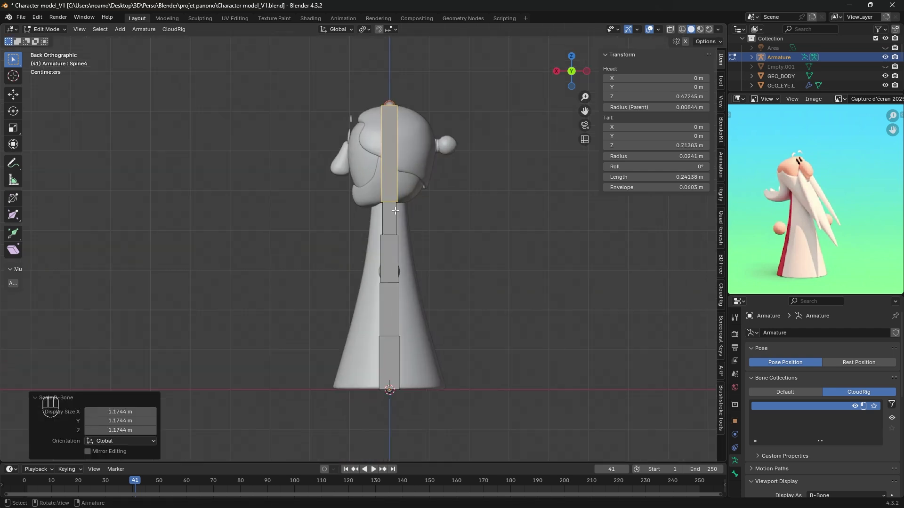
- Rename the topmost bone, running through the head, as Head
{"action": "scroll", "coordinate": [396, 210], "scroll_direction": "up", "scroll_amount": 2}
{"action": "middle_click_drag", "start_coordinate": [395, 211], "coordinate": [374, 312], "text": "shift"}
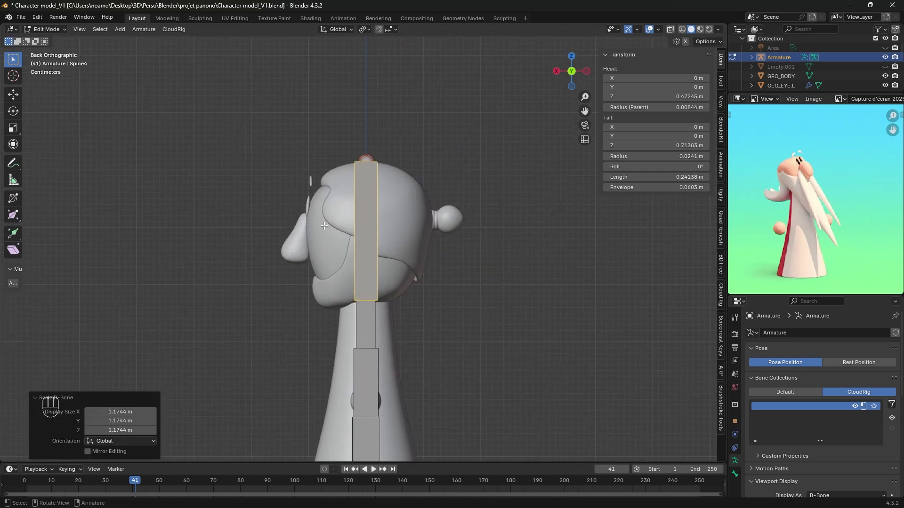
{"action": "key", "text": "F2"}
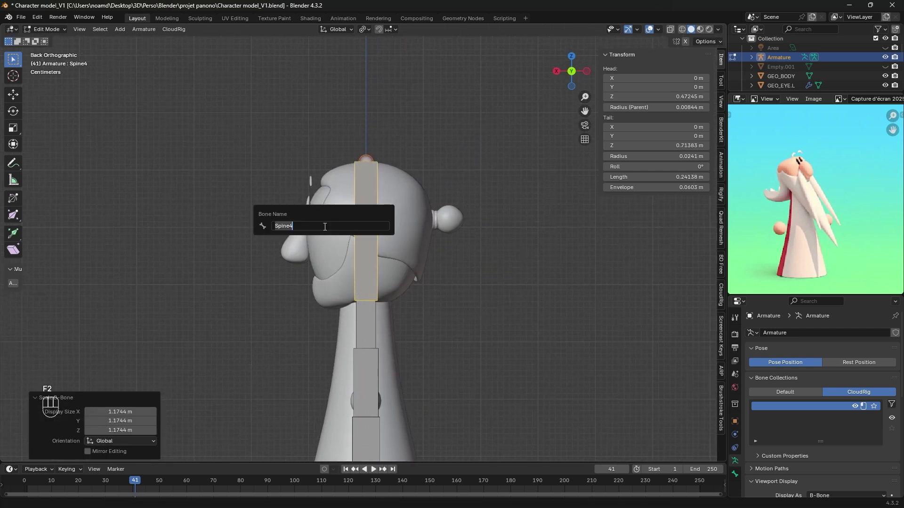
{"action": "type", "text": "Headf"}
{"action": "key", "text": "BackSpace"}
{"action": "key", "text": "Return"}
- Assign the Spine: IK/FK component type to the Spine bone at the body's base and enable its Smooth Spline option
{"action": "middle_click_drag", "start_coordinate": [403, 436], "coordinate": [416, 234], "text": "shift"}
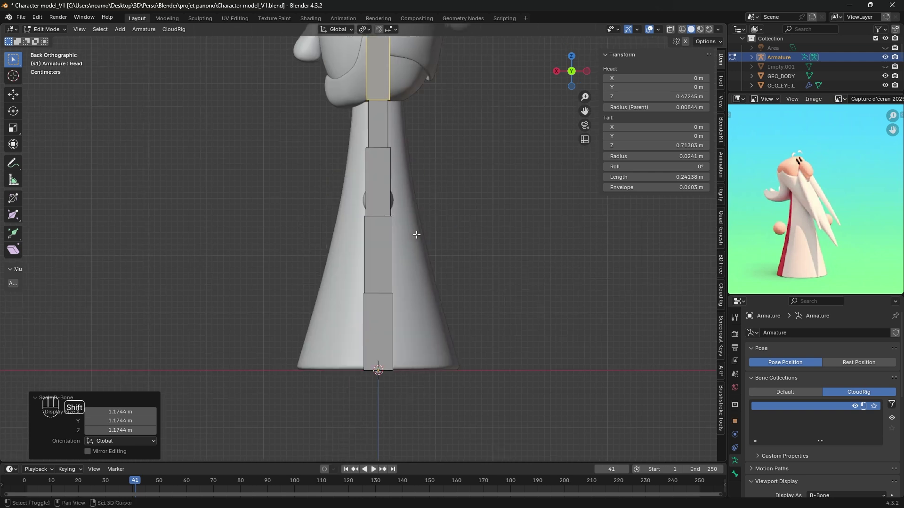
{"action": "left_click", "coordinate": [389, 333]}
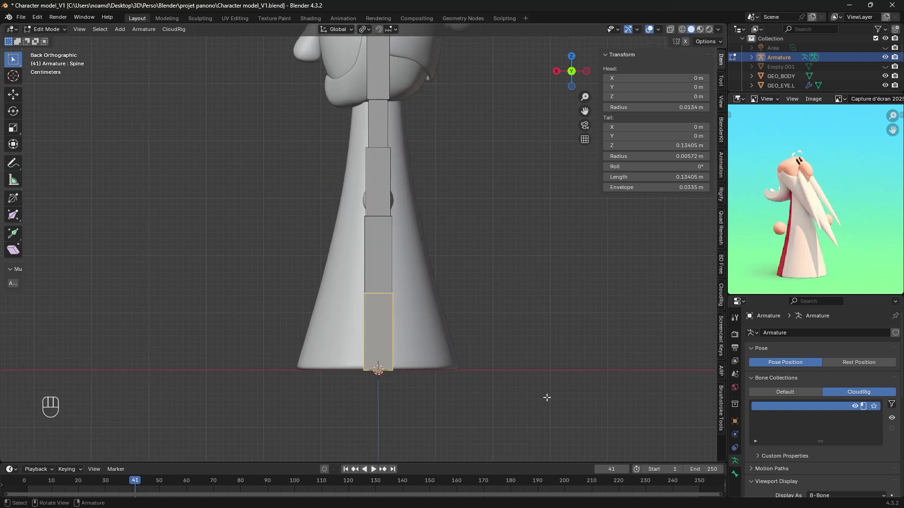
{"action": "left_click", "coordinate": [735, 474]}
{"action": "scroll", "coordinate": [765, 480], "scroll_direction": "down", "scroll_amount": 2}
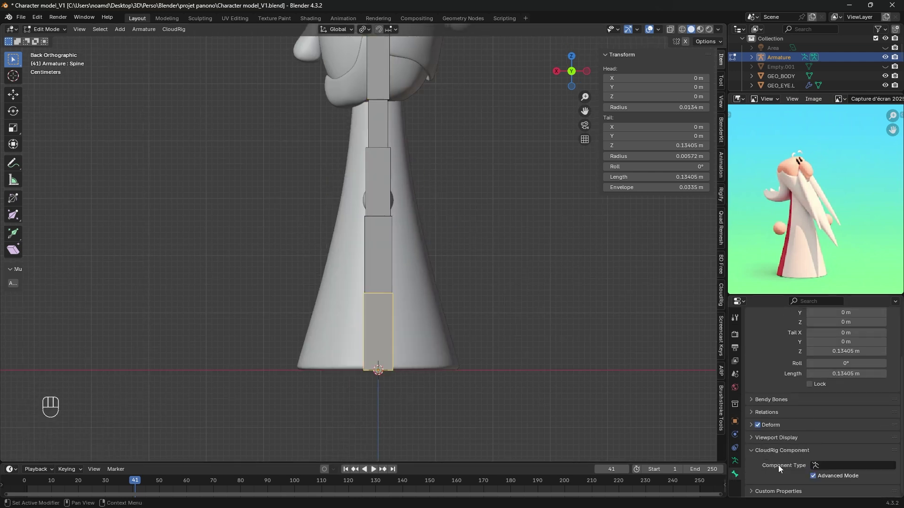
{"action": "left_click", "coordinate": [830, 465]}
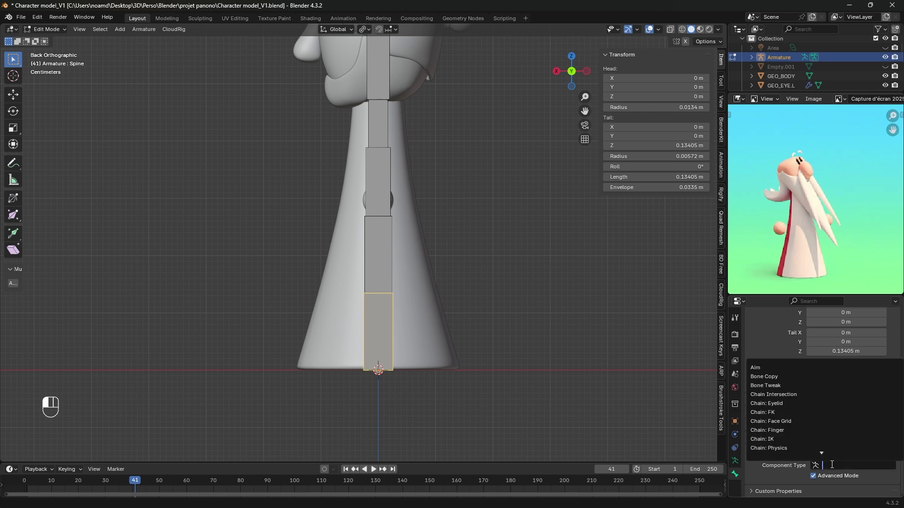
{"action": "type", "text": "spin"}
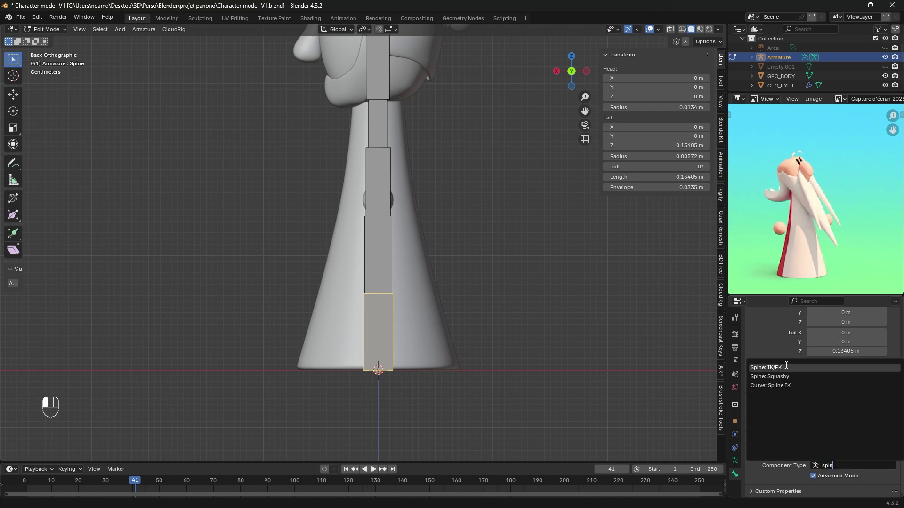
{"action": "left_click", "coordinate": [785, 367]}
{"action": "scroll", "coordinate": [787, 447], "scroll_direction": "down", "scroll_amount": 8}
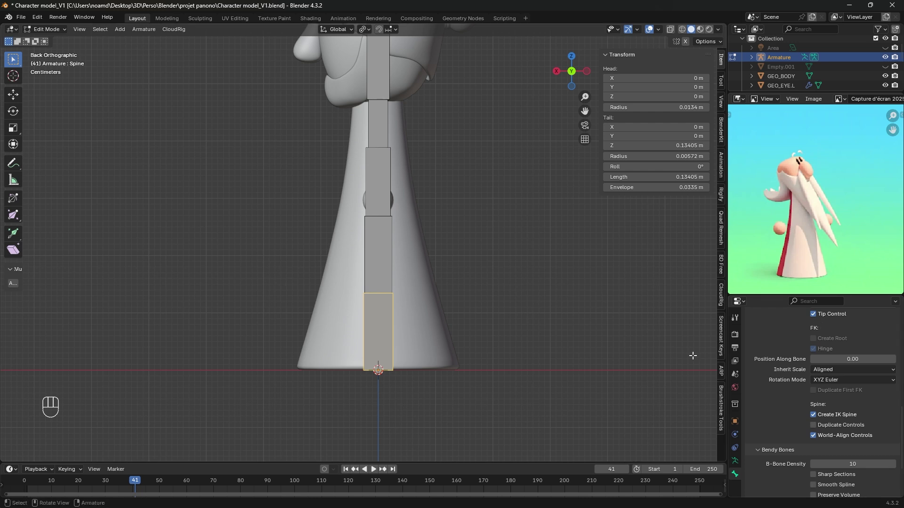
{"action": "scroll", "coordinate": [784, 363], "scroll_direction": "up", "scroll_amount": 2}
{"action": "scroll", "coordinate": [770, 373], "scroll_direction": "down", "scroll_amount": 6}
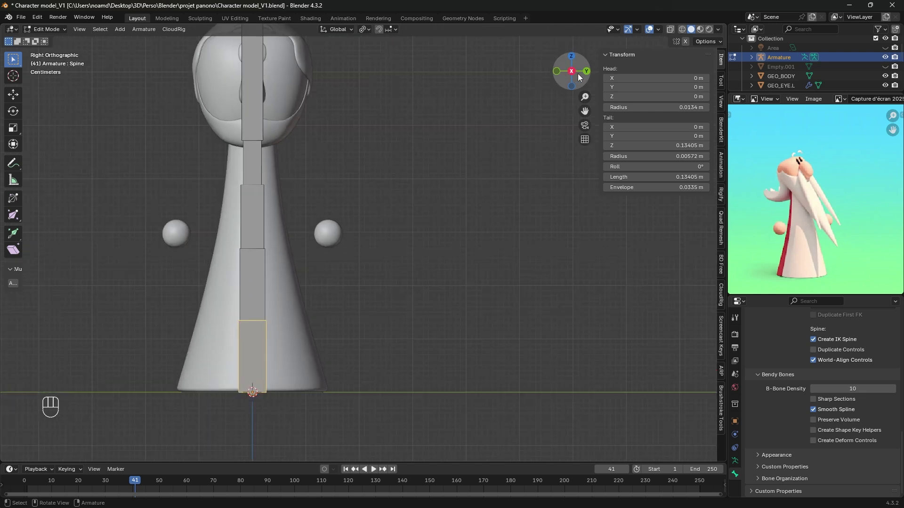
- Add a bone named Hand.L and fit it at the hand sphere as a thin horizontal bone about 0.142 m long
{"action": "key", "text": "shift+a"}
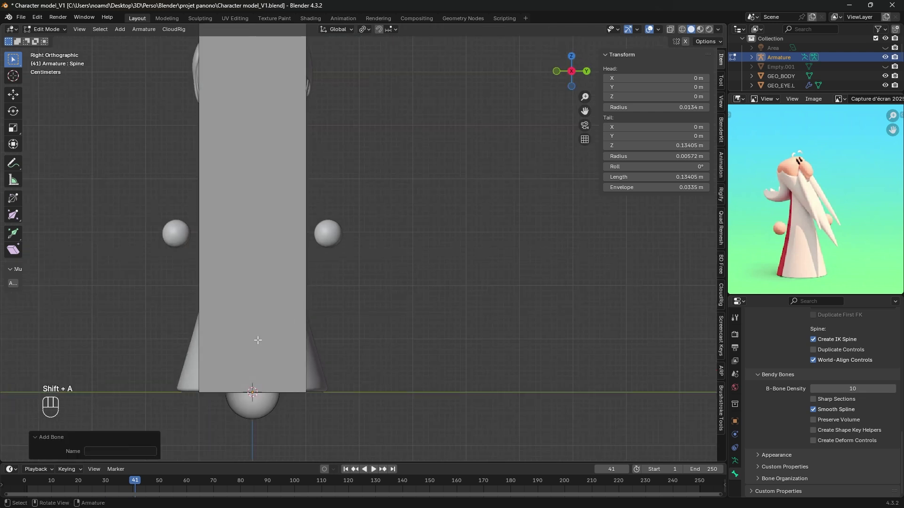
{"action": "left_click", "coordinate": [289, 300]}
{"action": "key", "text": "F2"}
{"action": "type", "text": "Hand.L"}
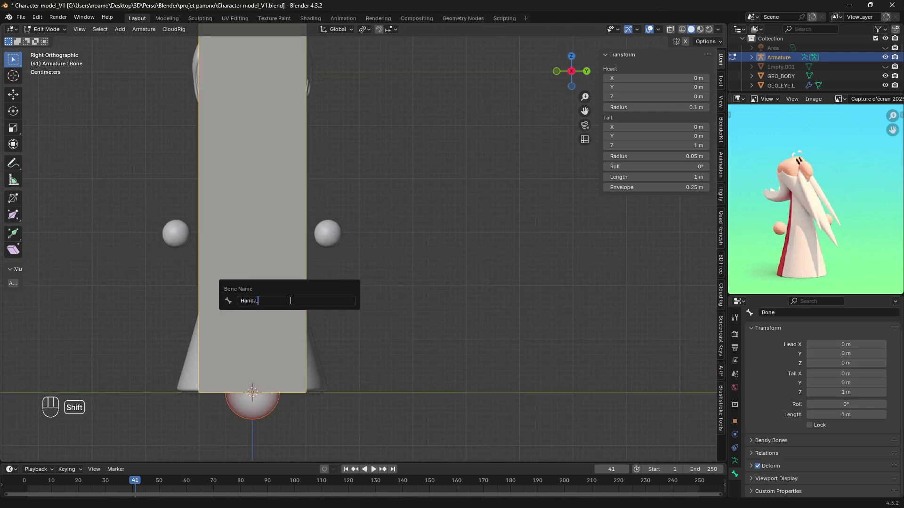
{"action": "key", "text": "Return"}
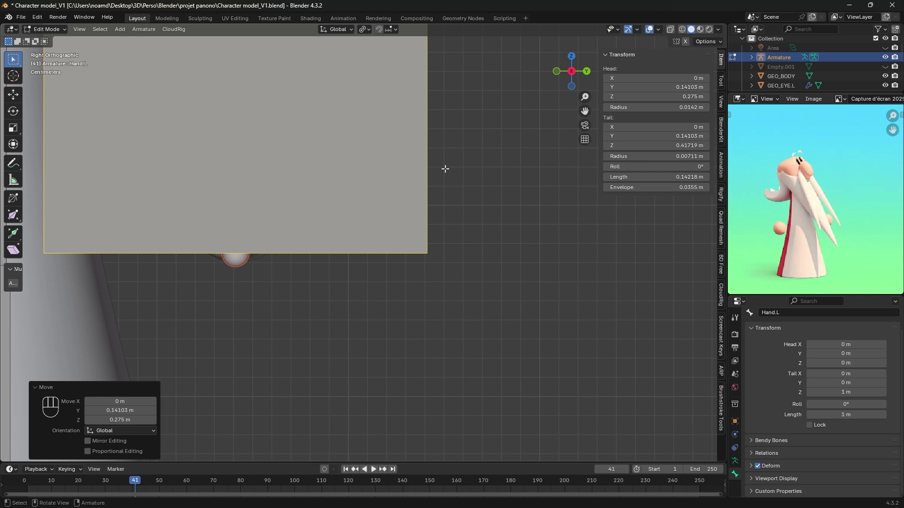
{"action": "key", "text": "shift+ctrl+alt+s"}
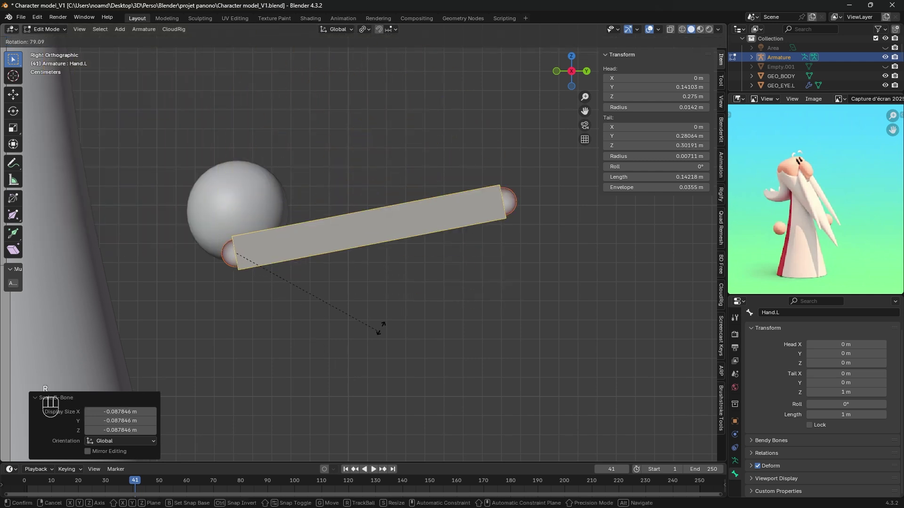
- Set snapping to target vertices and show the mesh wireframes in the viewport overlays
{"action": "left_click", "coordinate": [391, 29]}
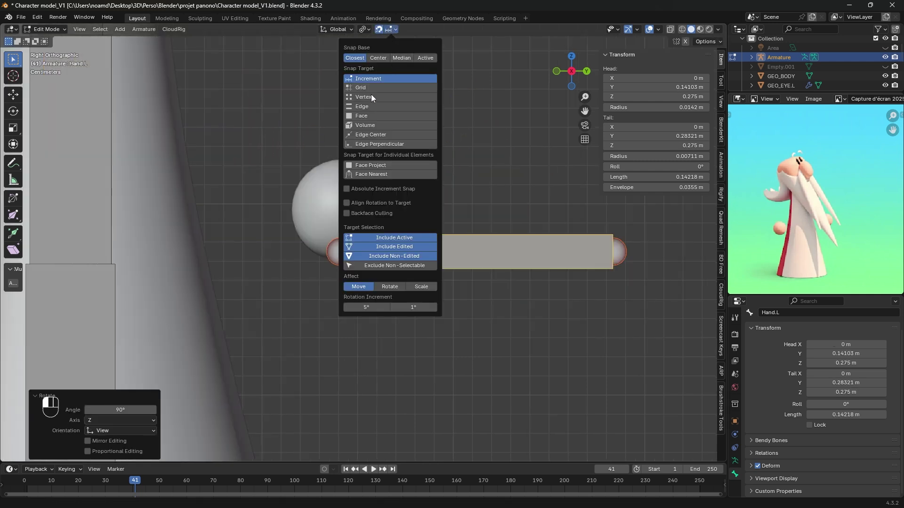
{"action": "left_click", "coordinate": [364, 96]}
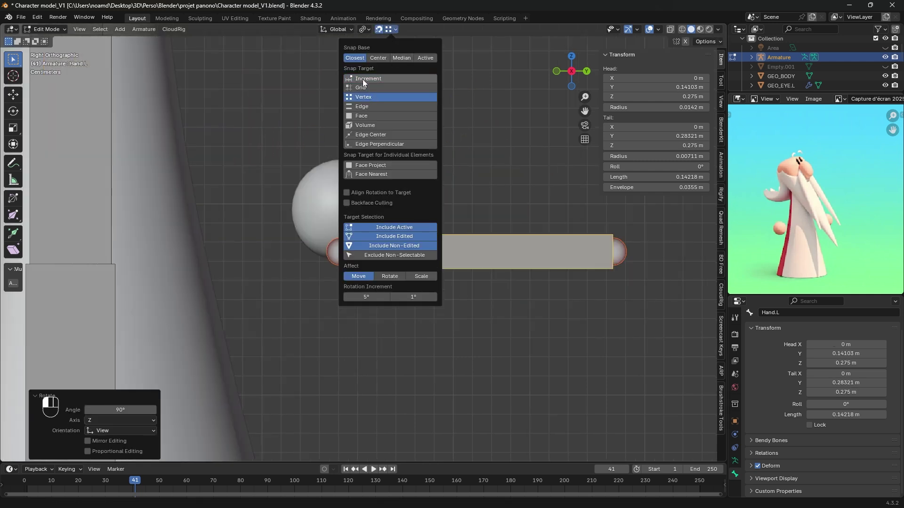
{"action": "left_click", "coordinate": [658, 30]}
{"action": "left_click", "coordinate": [600, 189]}
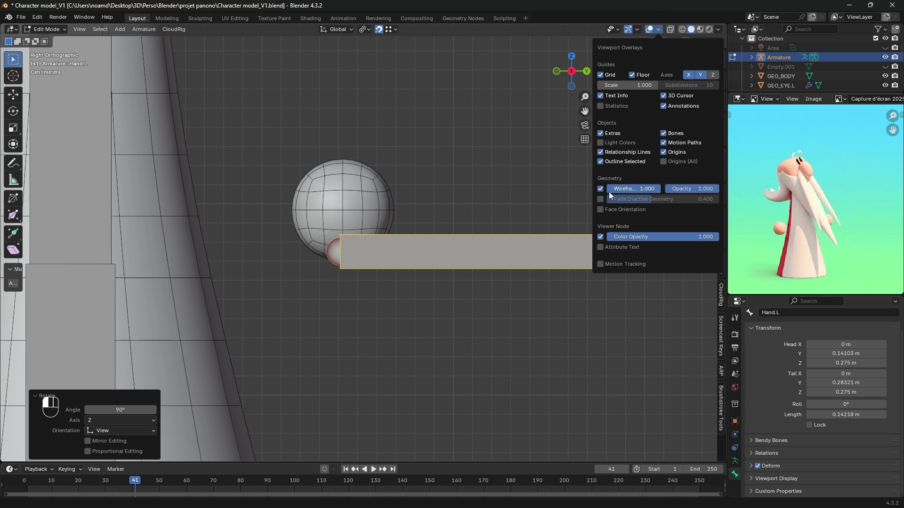
{"action": "key", "text": "n"}
- Snap the Hand.L bone's head to the middle vertex on the hand sphere's side facing the body
{"action": "scroll", "coordinate": [359, 244], "scroll_direction": "up", "scroll_amount": 4}
{"action": "scroll", "coordinate": [280, 257], "scroll_direction": "down", "scroll_amount": 1}
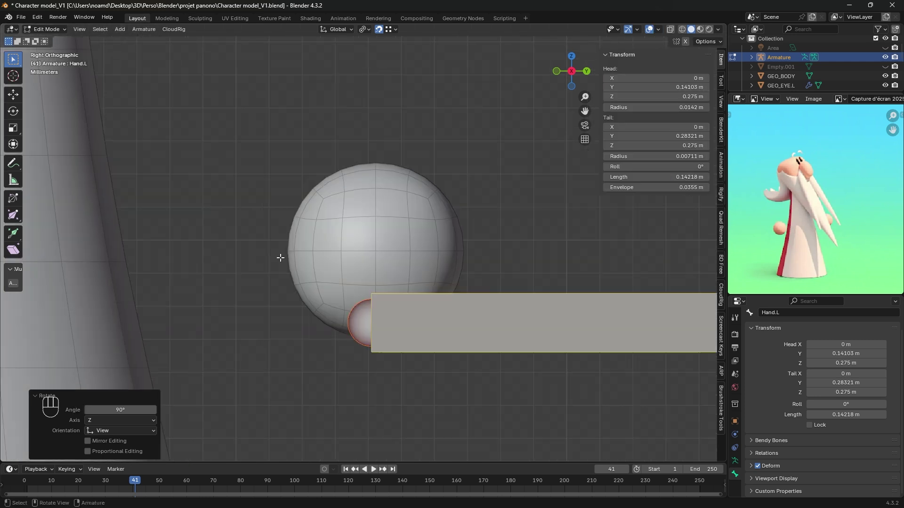
{"action": "key", "text": "g"}
{"action": "left_click", "coordinate": [280, 251]}
- Move the Hand.L bone's tail along the Y axis to the sphere's far side, making the bone about 0.053 m long
{"action": "middle_click_drag", "start_coordinate": [558, 273], "coordinate": [172, 315], "text": "shift"}
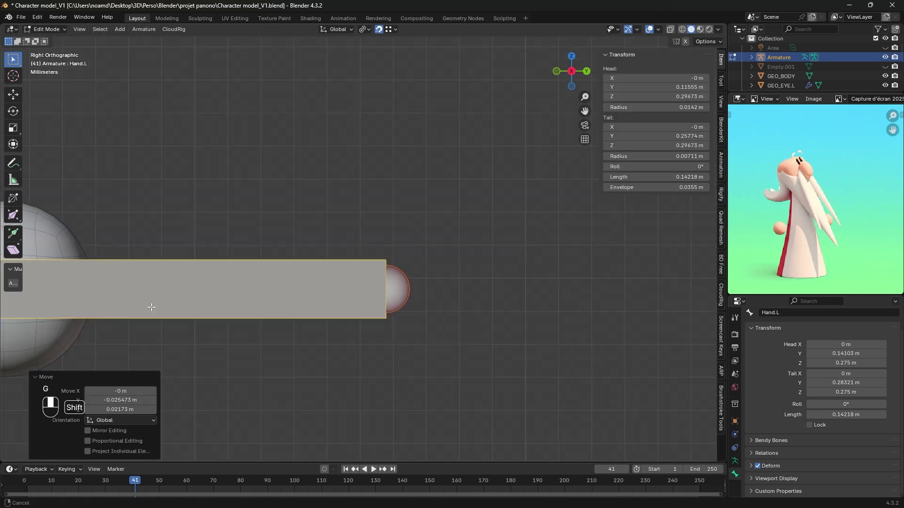
{"action": "key", "text": "b"}
{"action": "left_click_drag", "start_coordinate": [441, 318], "coordinate": [370, 282]}
{"action": "scroll", "coordinate": [424, 323], "scroll_direction": "down", "scroll_amount": 4}
{"action": "key", "text": "g"}
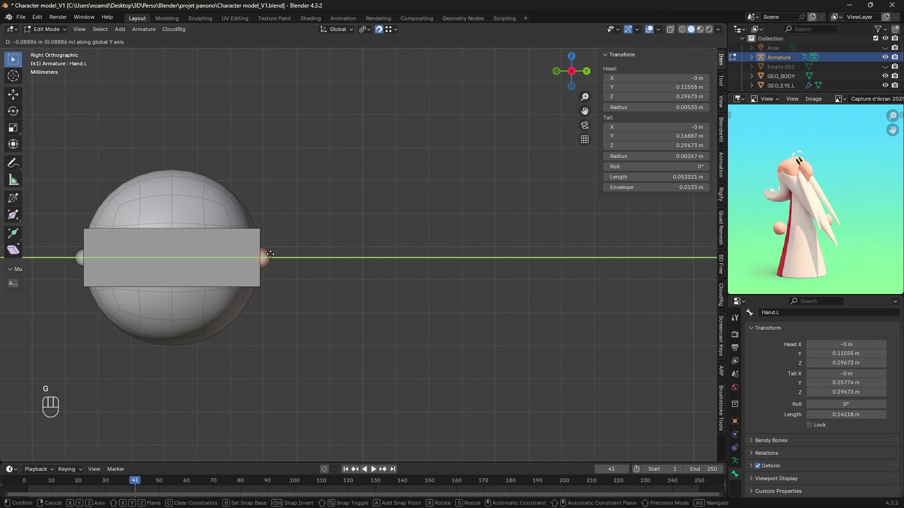
{"action": "left_click", "coordinate": [313, 189]}
- Reduce the Hand.L bone's B-Bone display size to about 0.8 and turn snapping off
{"action": "middle_click_drag", "start_coordinate": [313, 190], "coordinate": [329, 197]}
{"action": "key", "text": "shift+ctrl+alt+s"}
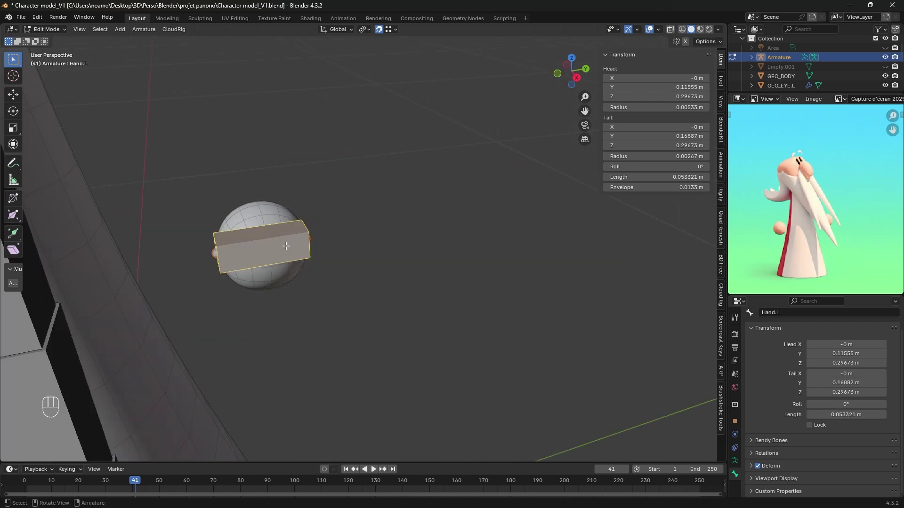
{"action": "left_click", "coordinate": [353, 175]}
{"action": "left_click", "coordinate": [378, 29]}
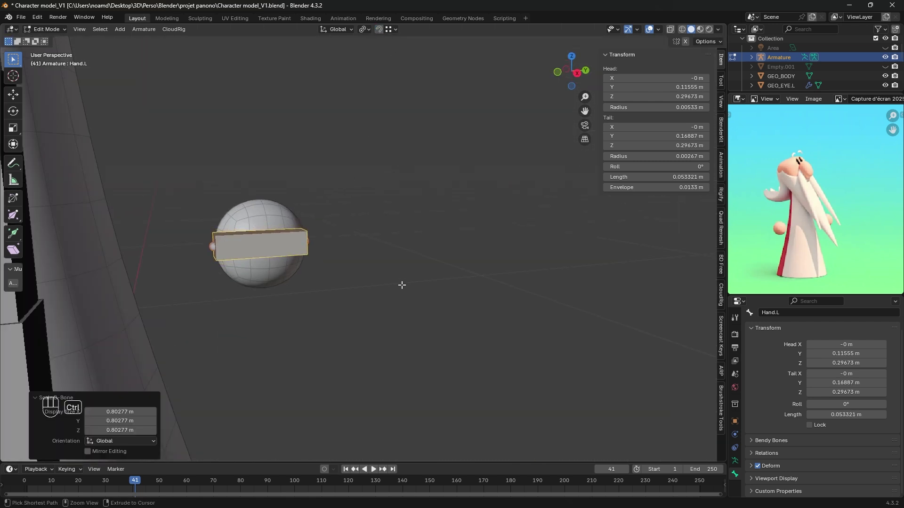
- Assign the Chain: Toon component type to Hand.L with 2 stretch segments and Smooth Spline enabled
{"action": "key", "text": "ctrl+Tab"}
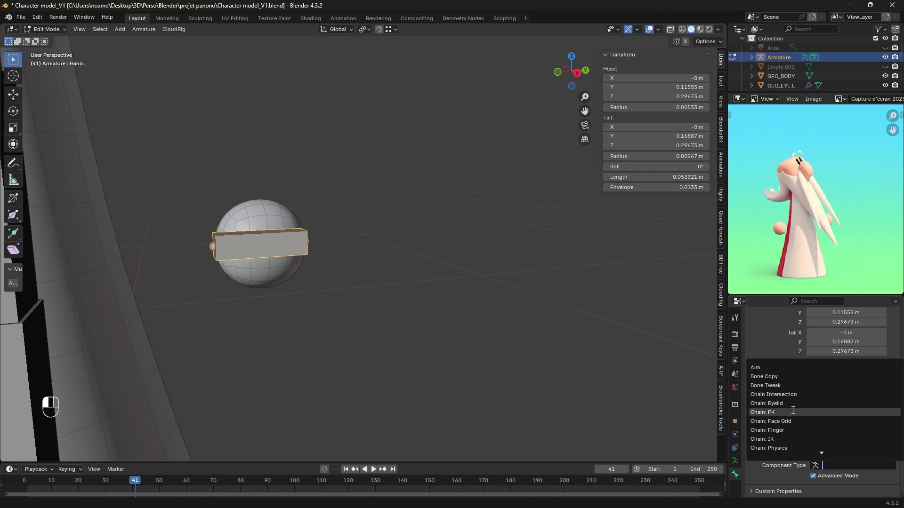
{"action": "scroll", "coordinate": [793, 445], "scroll_direction": "down", "scroll_amount": 1}
{"action": "left_click", "coordinate": [792, 446]}
{"action": "scroll", "coordinate": [791, 408], "scroll_direction": "down", "scroll_amount": 8}
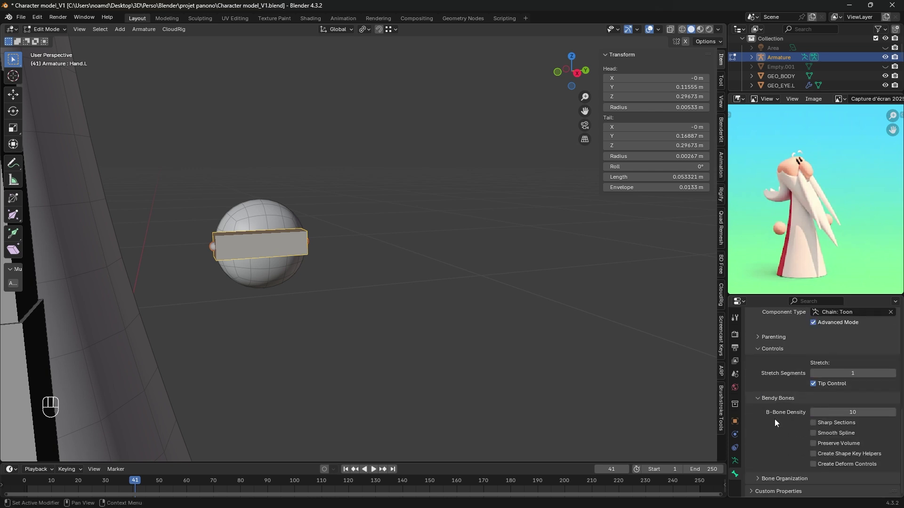
{"action": "left_click", "coordinate": [885, 373]}
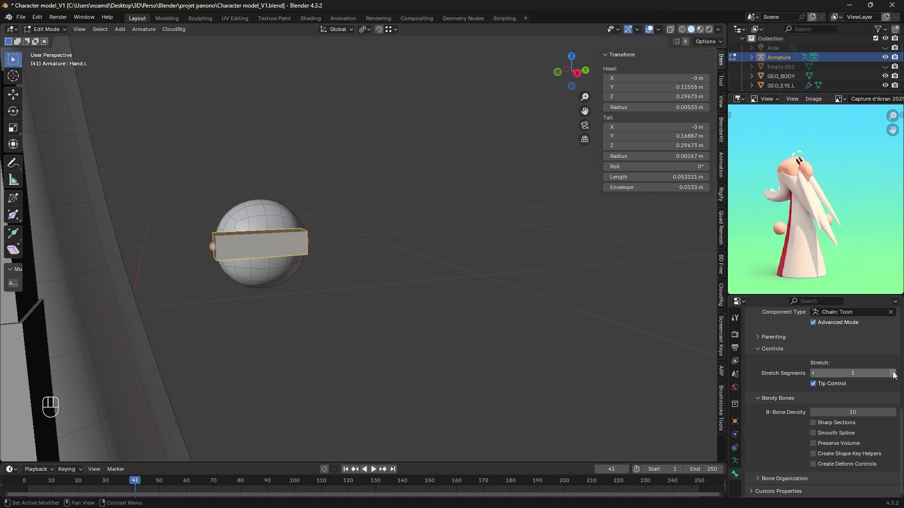
{"action": "left_click", "coordinate": [813, 433]}
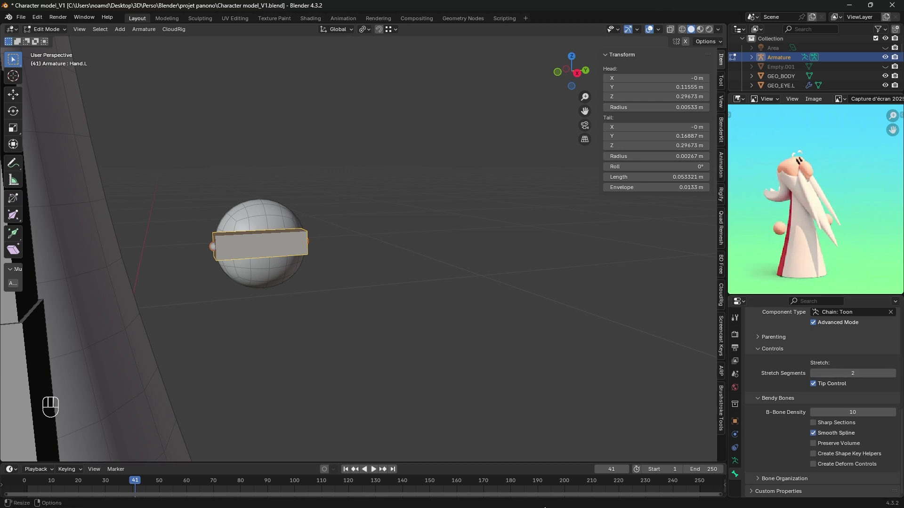
- Sketch an annotation of the missing arm, running from the upper spine to the hand sphere with an elbow circle
{"action": "key", "text": "KP_3"}
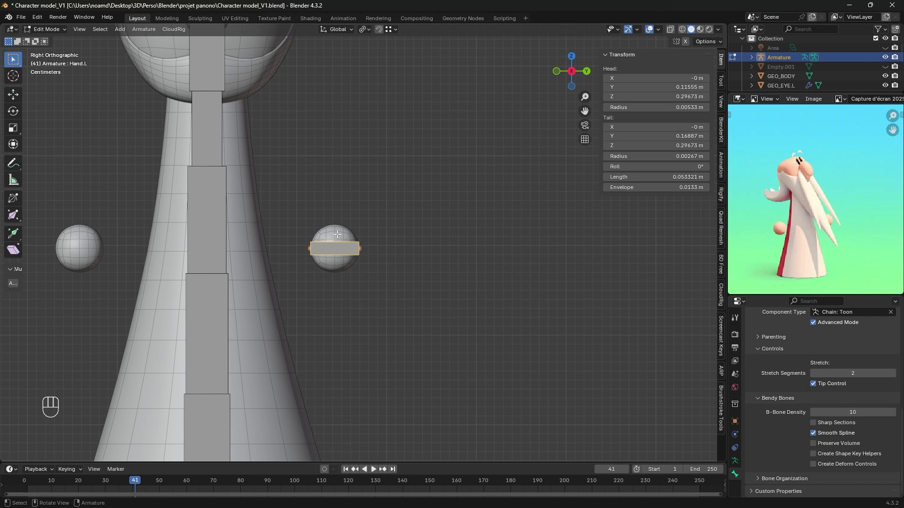
{"action": "middle_click_drag", "start_coordinate": [337, 234], "coordinate": [413, 247]}
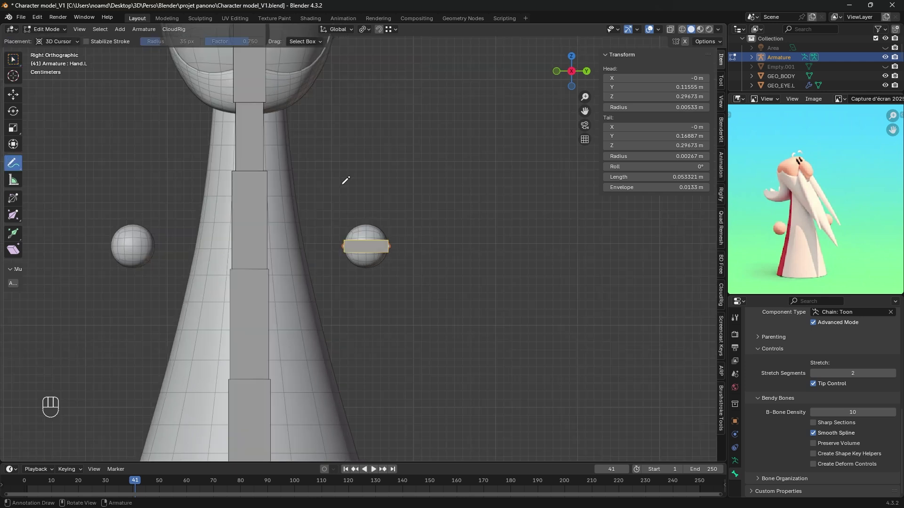
{"action": "scroll", "coordinate": [360, 218], "scroll_direction": "down", "scroll_amount": 2}
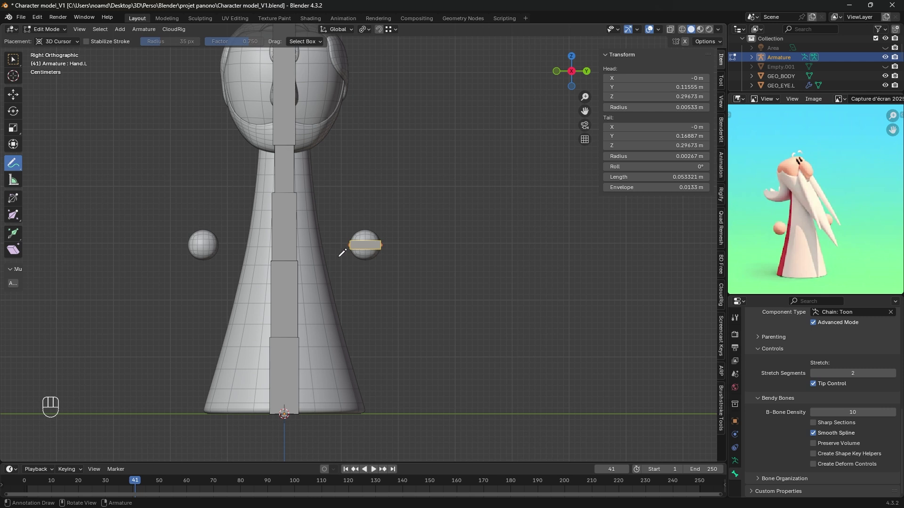
{"action": "left_click_drag", "start_coordinate": [295, 192], "coordinate": [362, 230]}
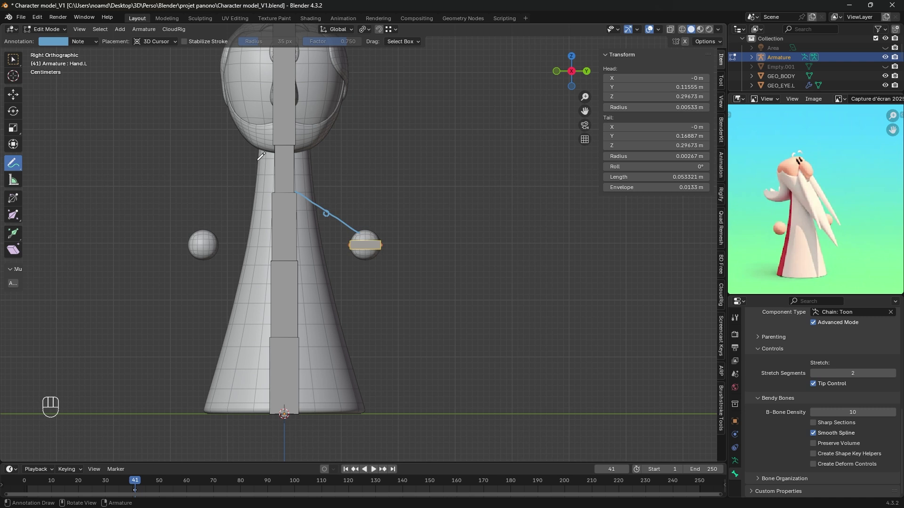
{"action": "mouse_move", "coordinate": [326, 123]}
{"action": "left_mouse_down"}
{"action": "mouse_move", "coordinate": [369, 199]}
{"action": "mouse_move", "coordinate": [362, 249]}
{"action": "mouse_move", "coordinate": [318, 107]}
{"action": "left_mouse_up"}
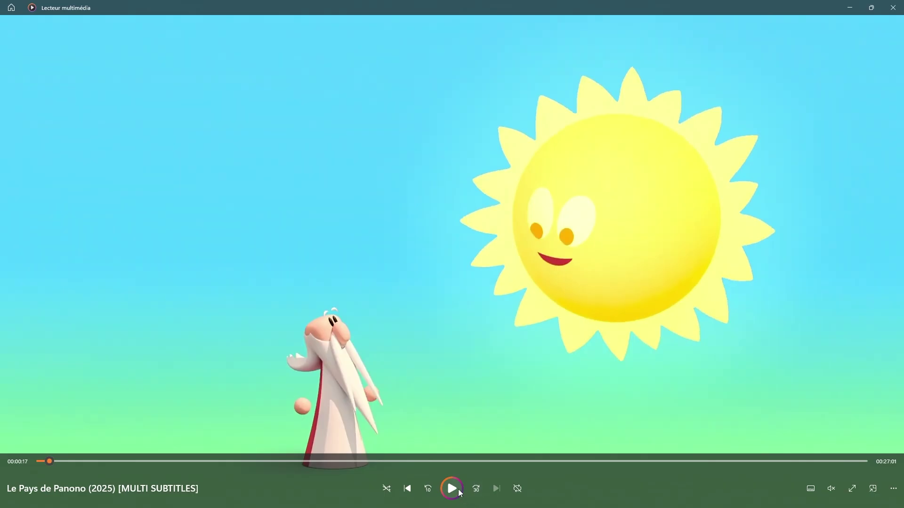
- Play the reference film in the media player to examine the character's arm and hand movement, and return to Blender
{"action": "left_click", "coordinate": [454, 488]}
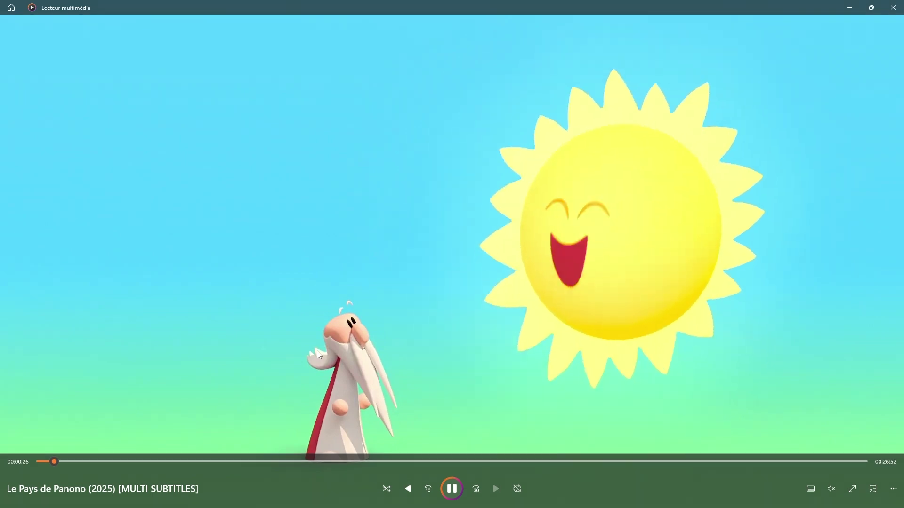
{"action": "key", "text": "alt+Tab"}
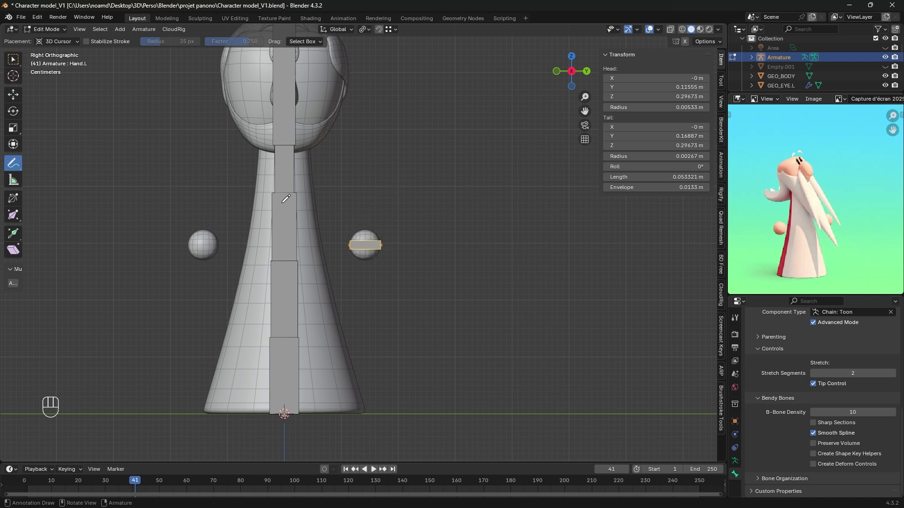
- Sketch annotation strokes for a two-segment arm between the upper spine and the hand, with a curve around its elbow
{"action": "left_click_drag", "start_coordinate": [298, 192], "coordinate": [366, 236]}
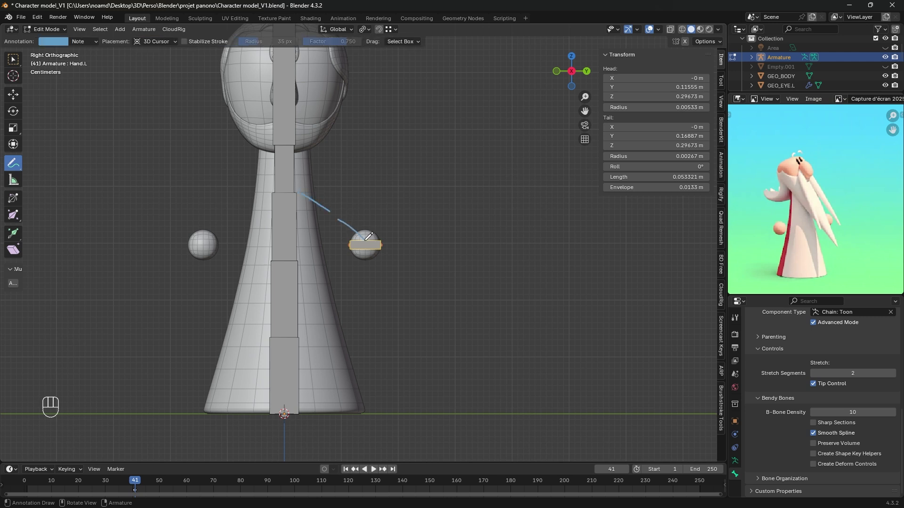
{"action": "mouse_move", "coordinate": [329, 196]}
{"action": "left_mouse_down"}
{"action": "mouse_move", "coordinate": [316, 203]}
{"action": "mouse_move", "coordinate": [356, 202]}
{"action": "left_mouse_up"}
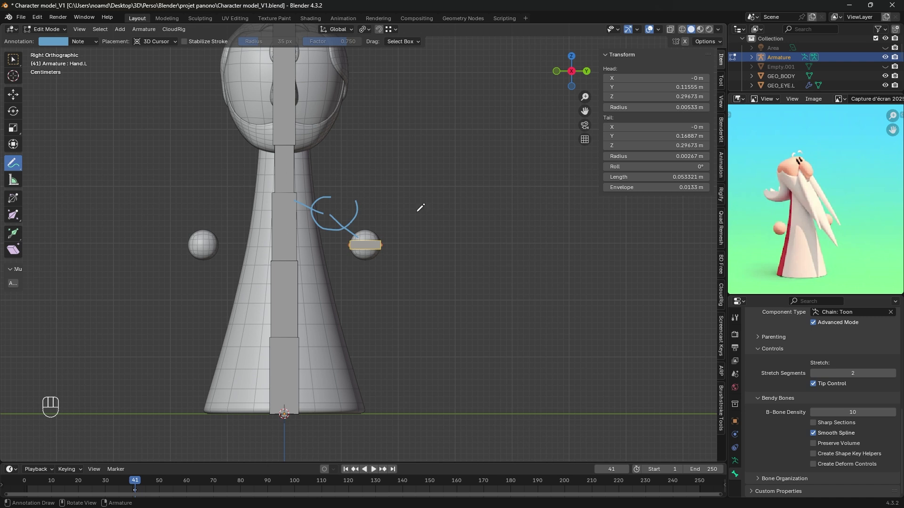
- Add a new bone at the armature's origin and rename it Upper_Arm.L
{"action": "key", "text": "shift+a"}
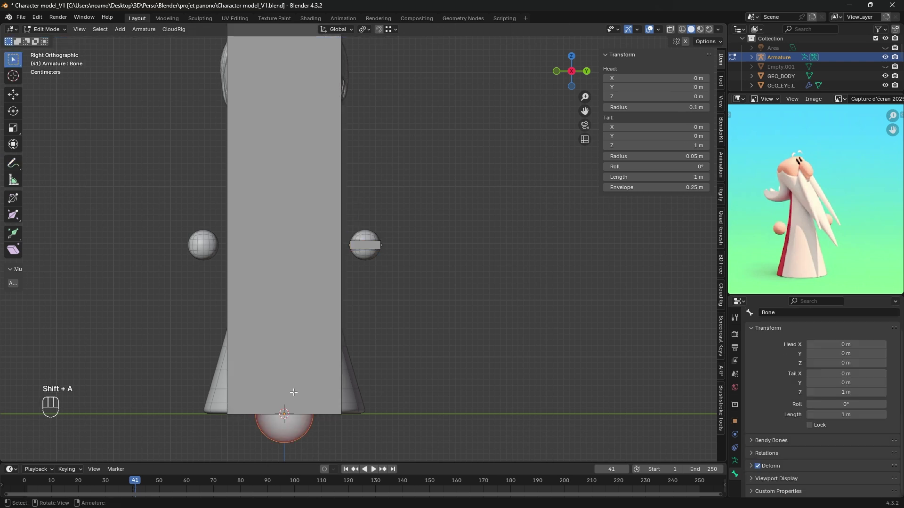
{"action": "key", "text": "F2"}
{"action": "type", "text": "Upp"}
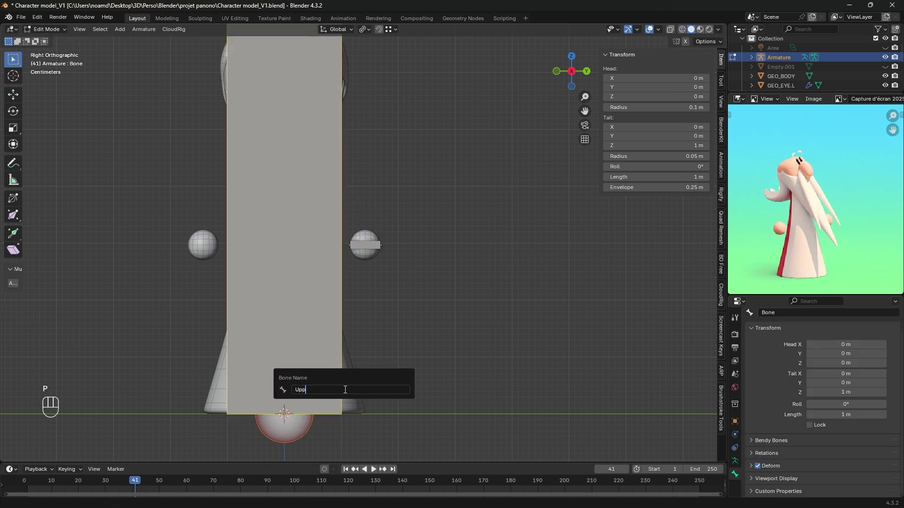
{"action": "type", "text": "er_Arm.L"}
{"action": "key", "text": "Return"}
- Try rotating the Upper_Arm.L bone at the origin by about 87° and scaling it down to about a third
{"action": "key", "text": "r"}
{"action": "left_click", "coordinate": [564, 250]}
{"action": "key", "text": "s"}
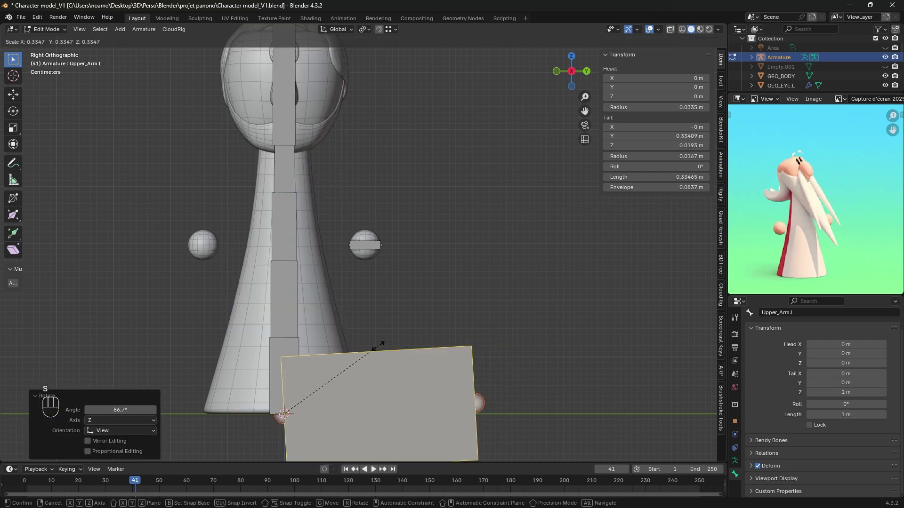
{"action": "left_click", "coordinate": [381, 345]}
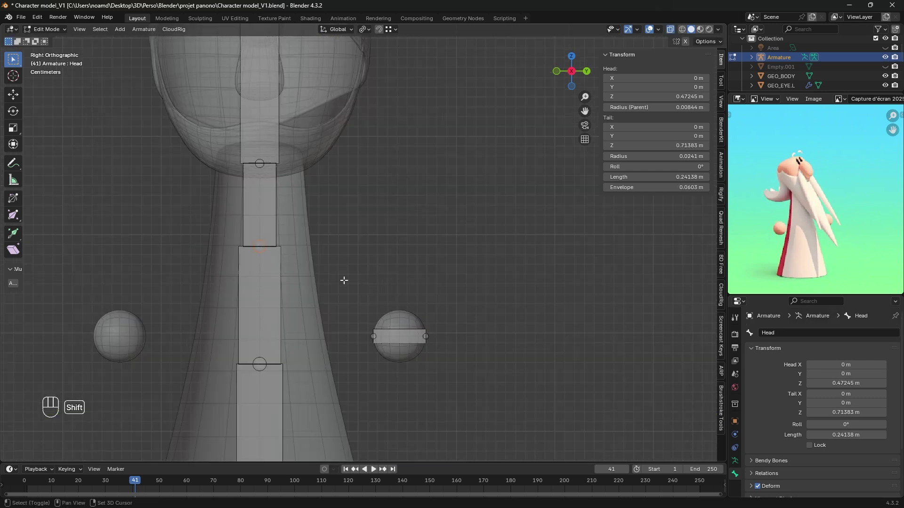
- Extrude an arm bone about 0.167 m long from the joint between Spine2 and Spine3 to the left hand sphere
{"action": "middle_click_drag", "start_coordinate": [343, 281], "coordinate": [354, 232], "text": "shift"}
{"action": "left_click", "coordinate": [262, 150]}
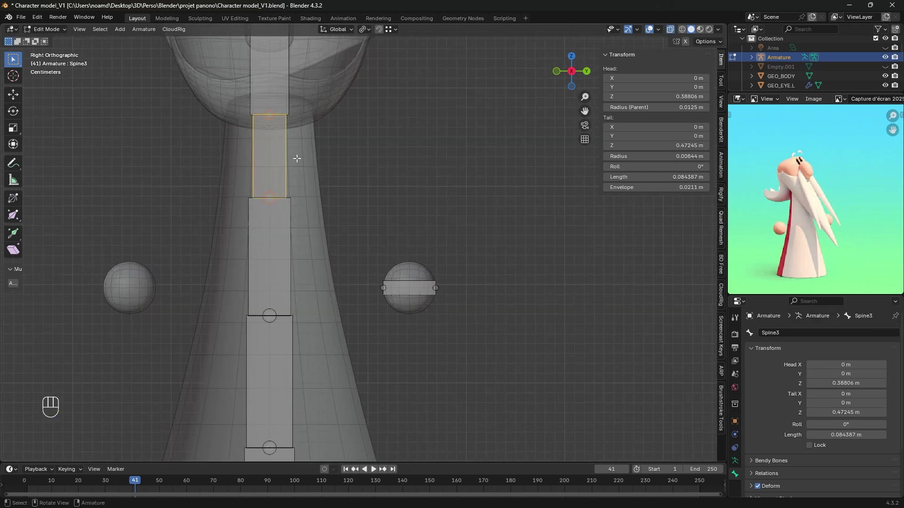
{"action": "left_click", "coordinate": [294, 209]}
{"action": "key", "text": "e"}
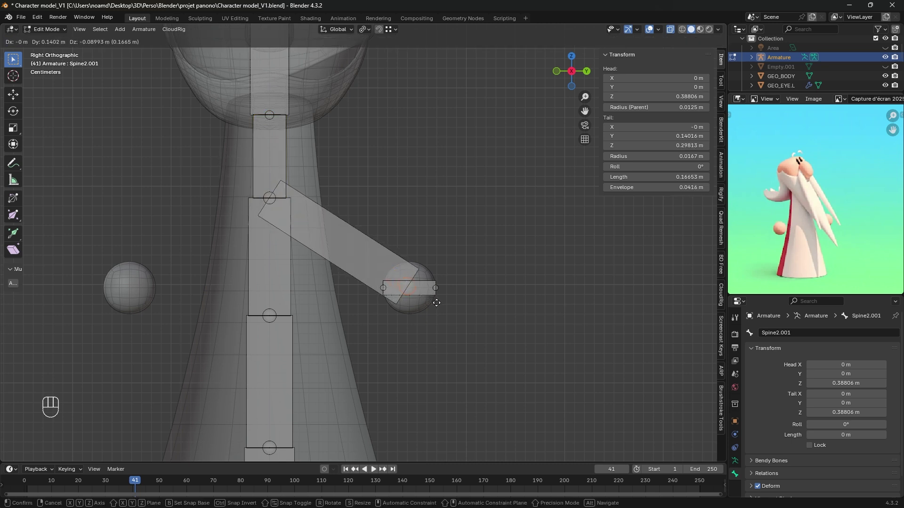
{"action": "left_click", "coordinate": [436, 303]}
- Center the arm bone's tail on the hand sphere, moving it about 0.0021 m along Y and -0.0014 m along Z
{"action": "scroll", "coordinate": [436, 304], "scroll_direction": "up", "scroll_amount": 3}
{"action": "middle_click_drag", "start_coordinate": [438, 306], "coordinate": [298, 257], "text": "shift"}
{"action": "scroll", "coordinate": [323, 194], "scroll_direction": "up", "scroll_amount": 4}
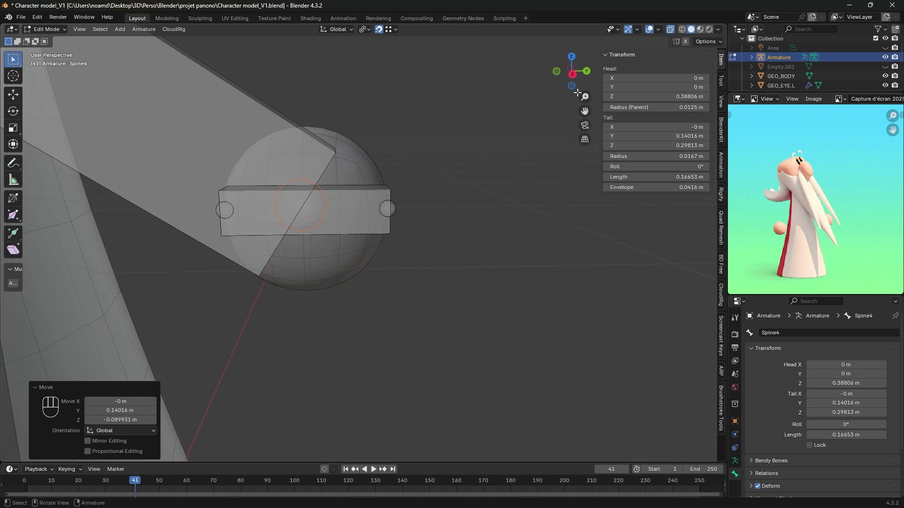
{"action": "left_click", "coordinate": [571, 74]}
{"action": "key", "text": "g"}
{"action": "key", "text": "y"}
{"action": "left_click", "coordinate": [314, 223]}
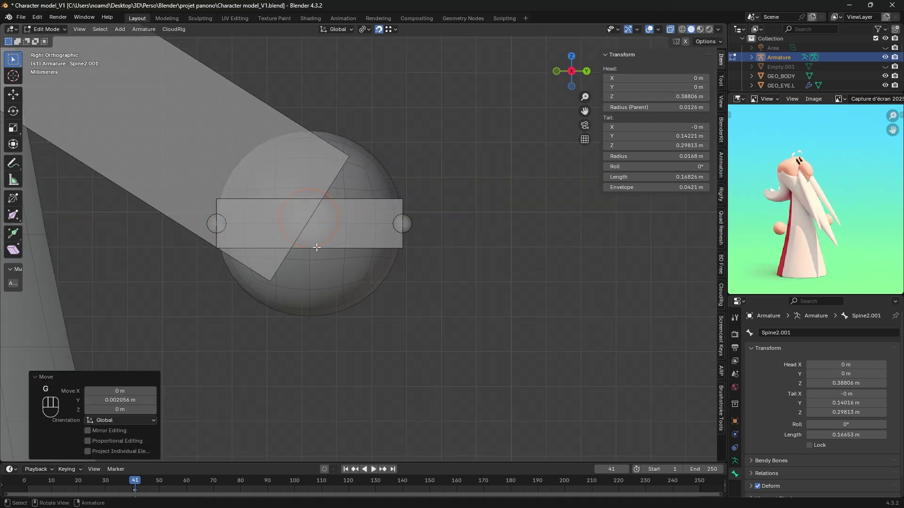
{"action": "key", "text": "g"}
{"action": "key", "text": "z"}
{"action": "left_click", "coordinate": [316, 230]}
{"action": "scroll", "coordinate": [376, 250], "scroll_direction": "up", "scroll_amount": 3}
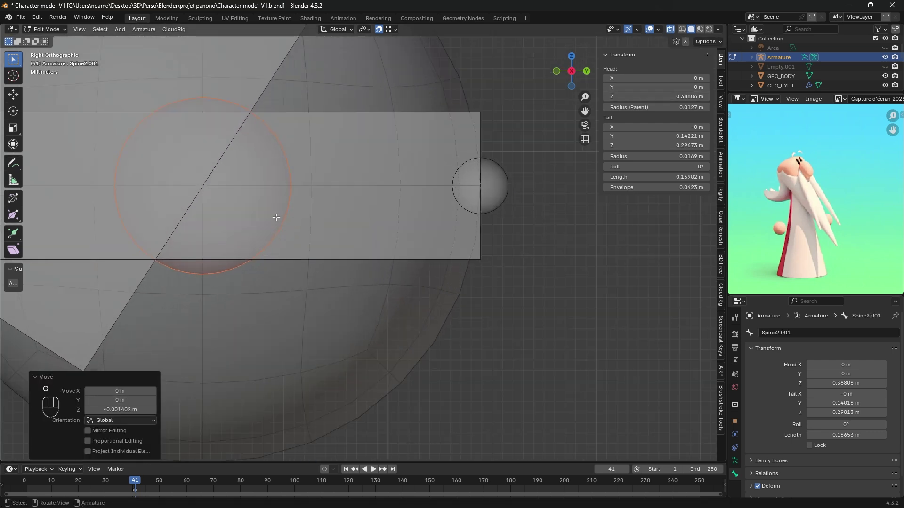
- Scale the arm bone's display thickness to about 0.5 and rename the bone Upper_Arm.L
{"action": "middle_click_drag", "start_coordinate": [236, 163], "coordinate": [358, 302]}
{"action": "scroll", "coordinate": [368, 189], "scroll_direction": "down", "scroll_amount": 3}
{"action": "key", "text": "ctrl+alt+shift+s"}
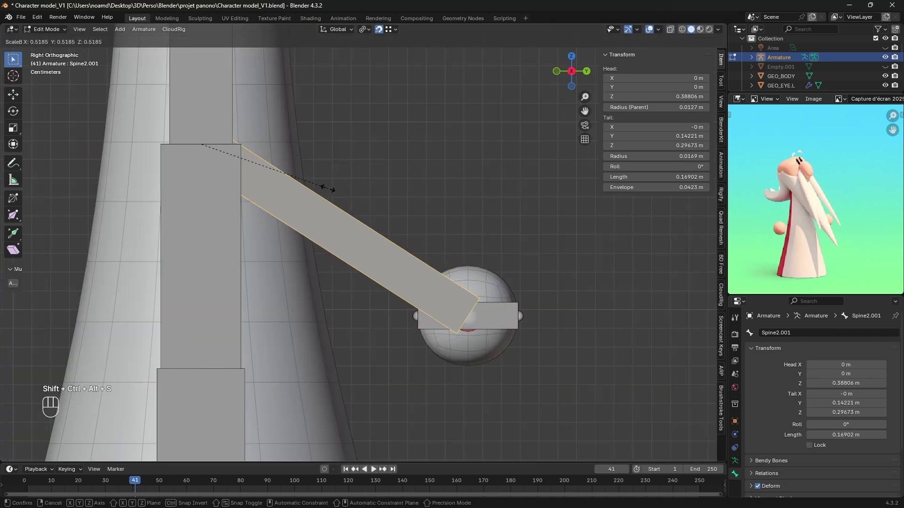
{"action": "left_click", "coordinate": [333, 195]}
{"action": "key", "text": "F2"}
{"action": "type", "text": "Upper"}
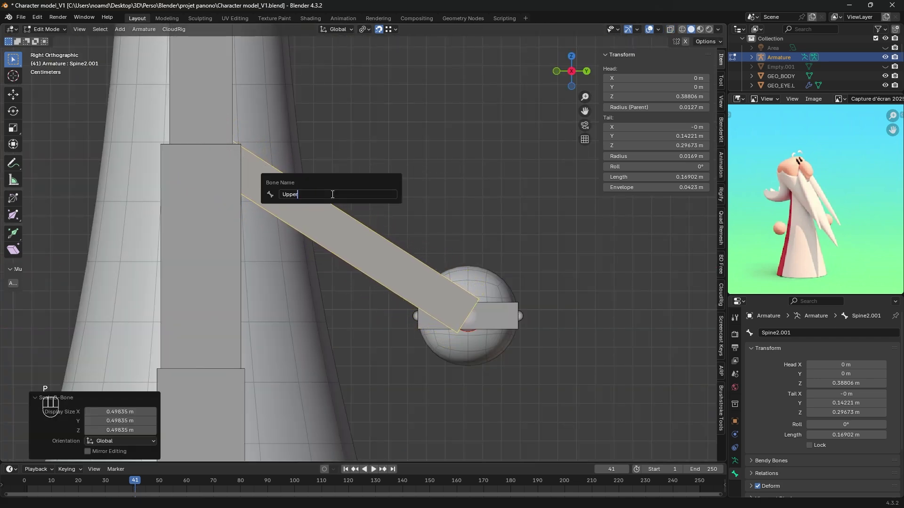
{"action": "type", "text": "_Arm.L"}
{"action": "key", "text": "Return"}
- Subdivide the arm bone into two segments and rename the one nearest the hand Lower_Arm.L
{"action": "right_click", "coordinate": [334, 223]}
{"action": "left_click", "coordinate": [335, 225]}
{"action": "left_click", "coordinate": [312, 201]}
{"action": "left_click", "coordinate": [403, 262]}
{"action": "key", "text": "F2"}
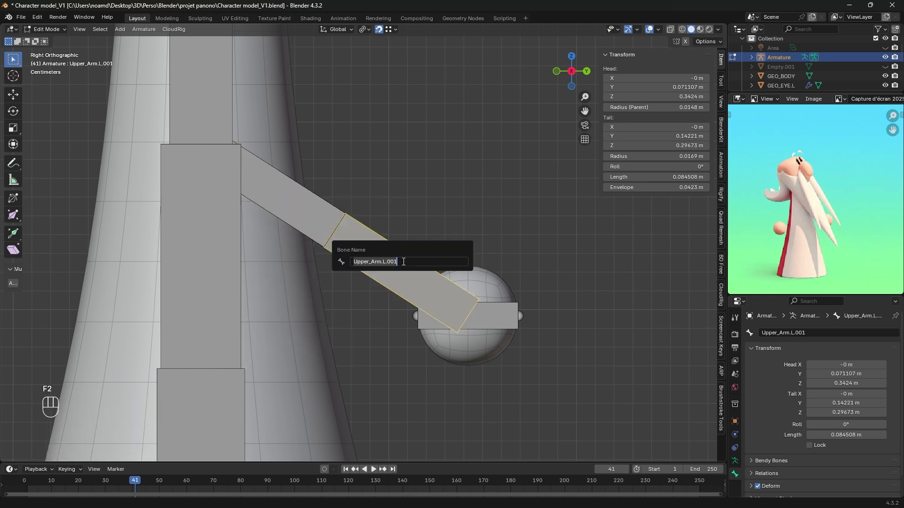
{"action": "left_click_drag", "start_coordinate": [403, 262], "coordinate": [386, 256]}
{"action": "key", "text": "BackSpace"}
{"action": "left_click_drag", "start_coordinate": [369, 261], "coordinate": [353, 262]}
{"action": "type", "text": "Lower"}
{"action": "key", "text": "Return"}
- Scale the display thickness of Lower_Arm.L to about 0.8 so it is thinner than the upper arm
{"action": "middle_click_drag", "start_coordinate": [561, 242], "coordinate": [484, 171], "text": "shift"}
{"action": "key", "text": "ctrl+alt+shift+s"}
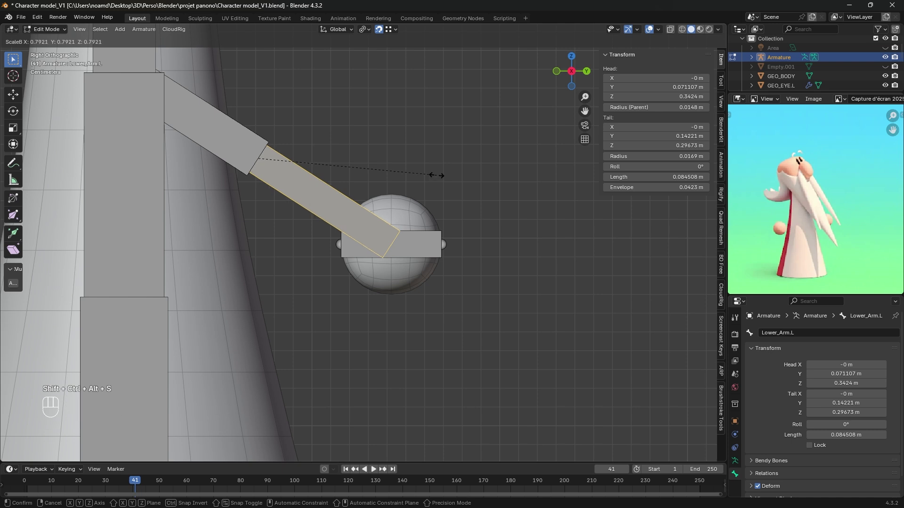
{"action": "left_click", "coordinate": [428, 175]}
- Assign the Chain: IK CloudRig component type to the Upper_Arm.L bone
{"action": "left_click", "coordinate": [208, 135]}
{"action": "middle_click_drag", "start_coordinate": [403, 369], "coordinate": [399, 269], "text": "shift"}
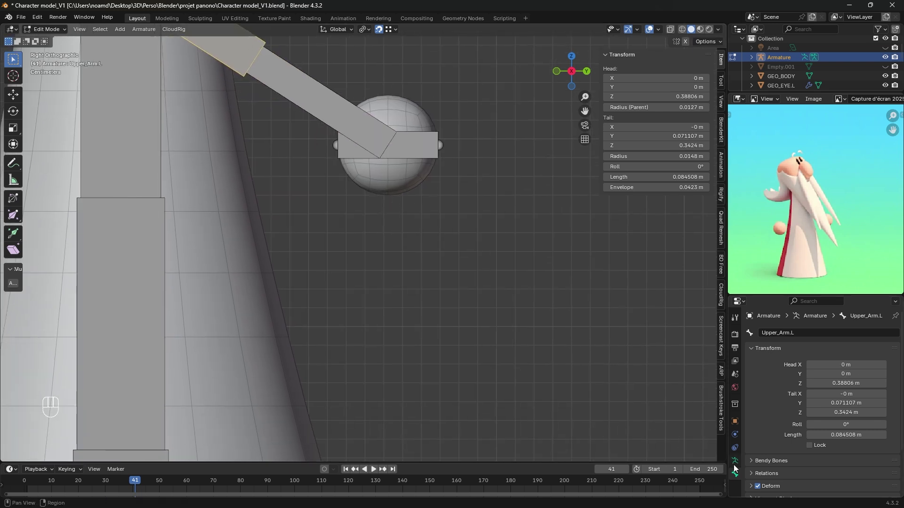
{"action": "scroll", "coordinate": [771, 466], "scroll_direction": "down", "scroll_amount": 3}
{"action": "left_click", "coordinate": [827, 468]}
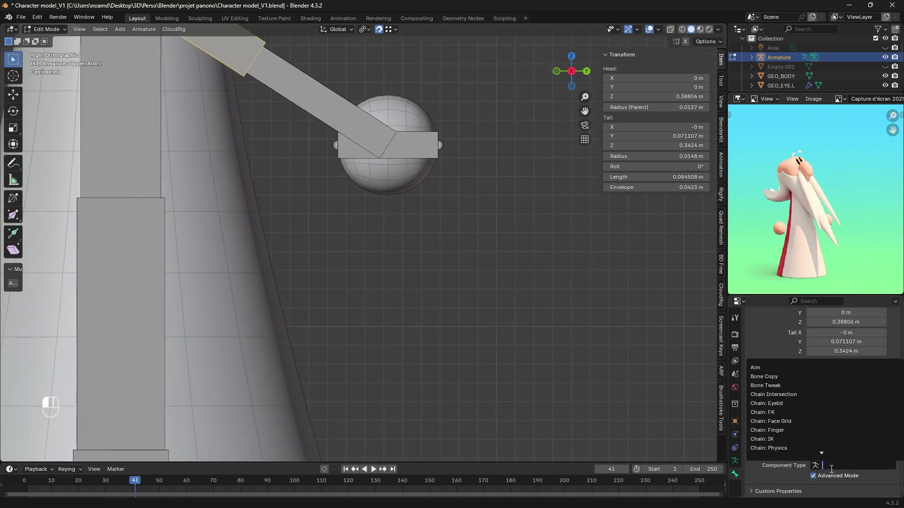
{"action": "type", "text": "ik"}
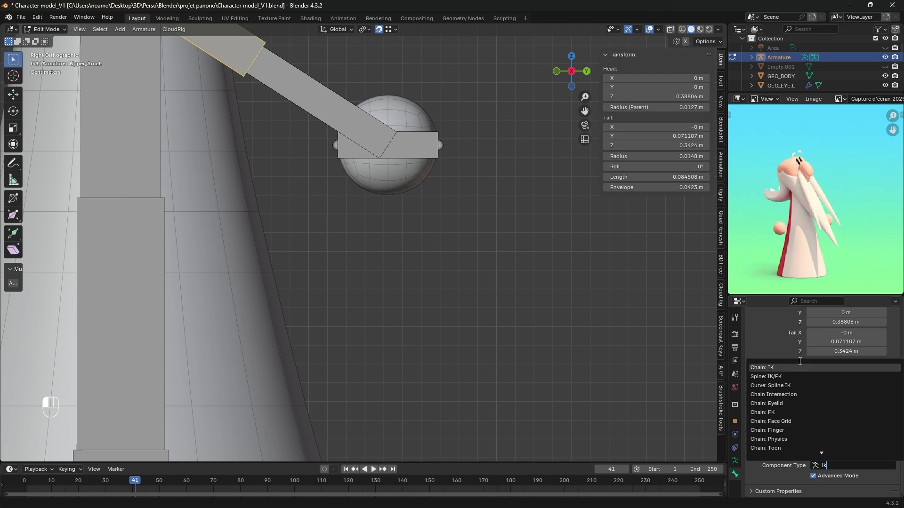
{"action": "left_click", "coordinate": [784, 368]}
- For the arm's IK component, disable Create IK Pole and enable IK At Tail and World Aligned IK Master
{"action": "scroll", "coordinate": [783, 439], "scroll_direction": "down", "scroll_amount": 6}
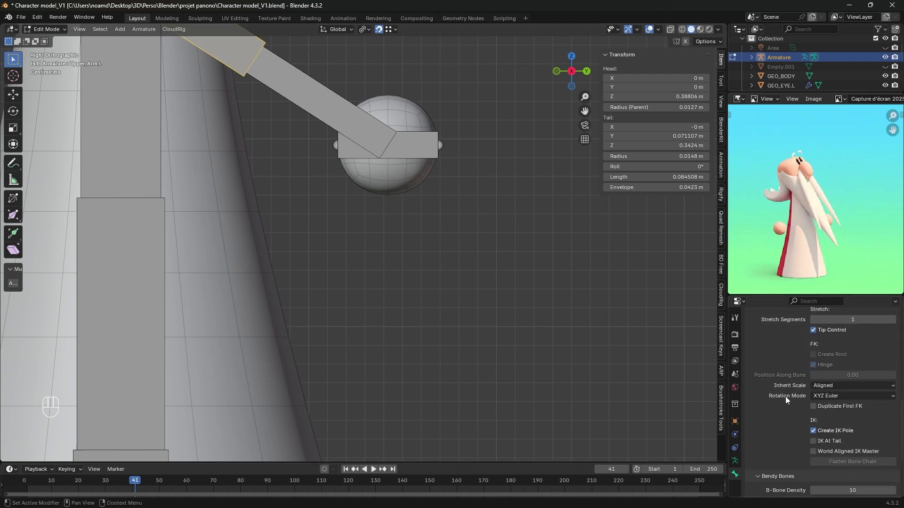
{"action": "left_click", "coordinate": [813, 430]}
{"action": "scroll", "coordinate": [370, 74], "scroll_direction": "down", "scroll_amount": 3}
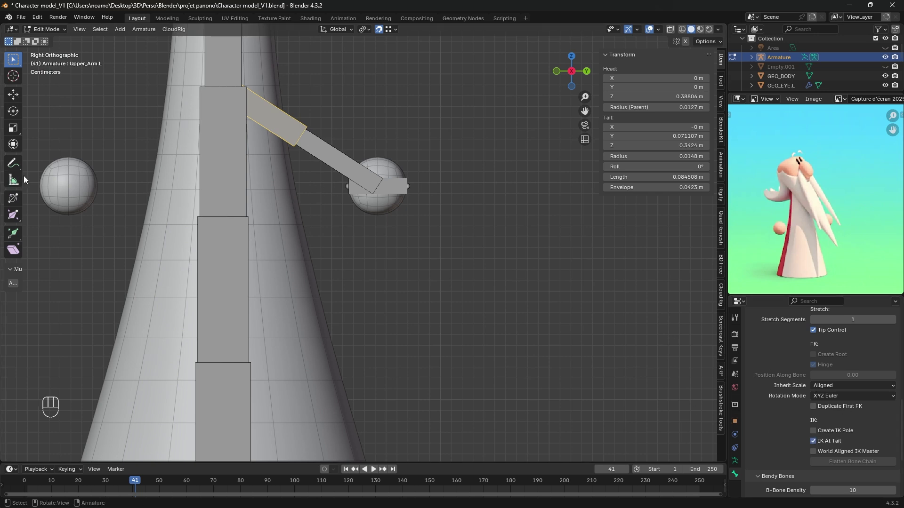
{"action": "left_click", "coordinate": [13, 163]}
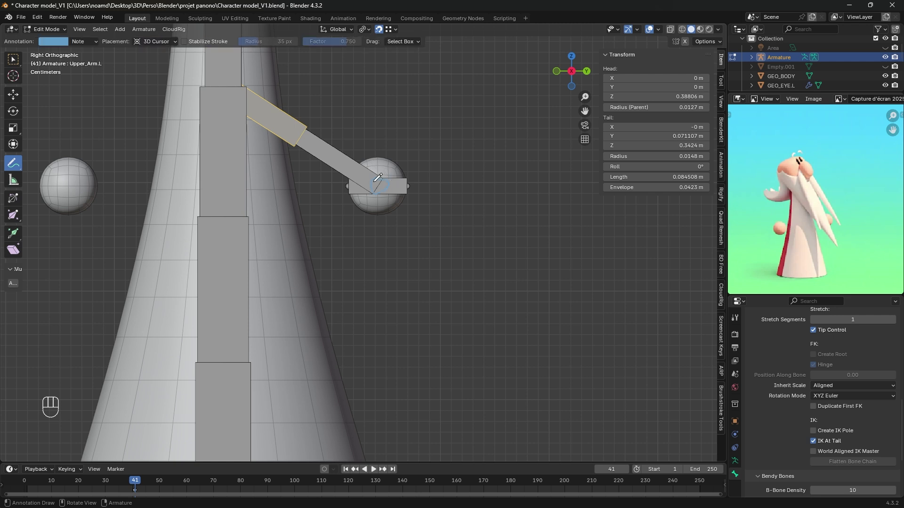
{"action": "key", "text": "w"}
{"action": "scroll", "coordinate": [815, 393], "scroll_direction": "down", "scroll_amount": 3}
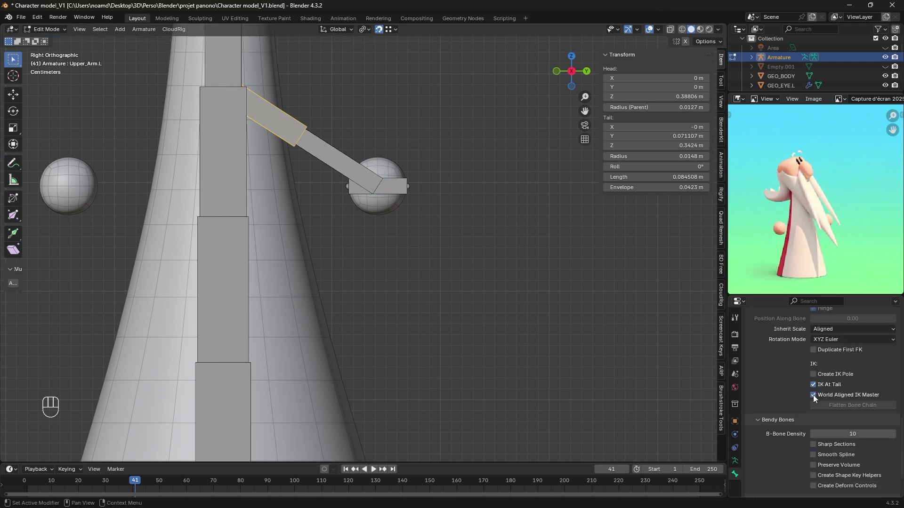
- Sketch an annotation circle with vertical and horizontal axis strokes over the hand, and remove it again
{"action": "left_click", "coordinate": [13, 163]}
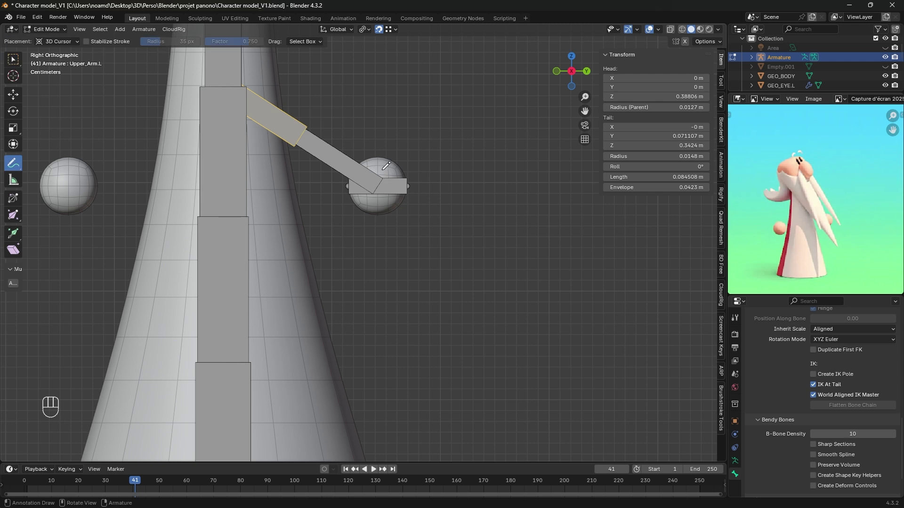
{"action": "mouse_move", "coordinate": [382, 170]}
{"action": "left_mouse_down"}
{"action": "mouse_move", "coordinate": [370, 198]}
{"action": "mouse_move", "coordinate": [372, 178]}
{"action": "left_mouse_up"}
{"action": "left_click_drag", "start_coordinate": [371, 137], "coordinate": [374, 209]}
{"action": "left_click_drag", "start_coordinate": [333, 189], "coordinate": [439, 185]}
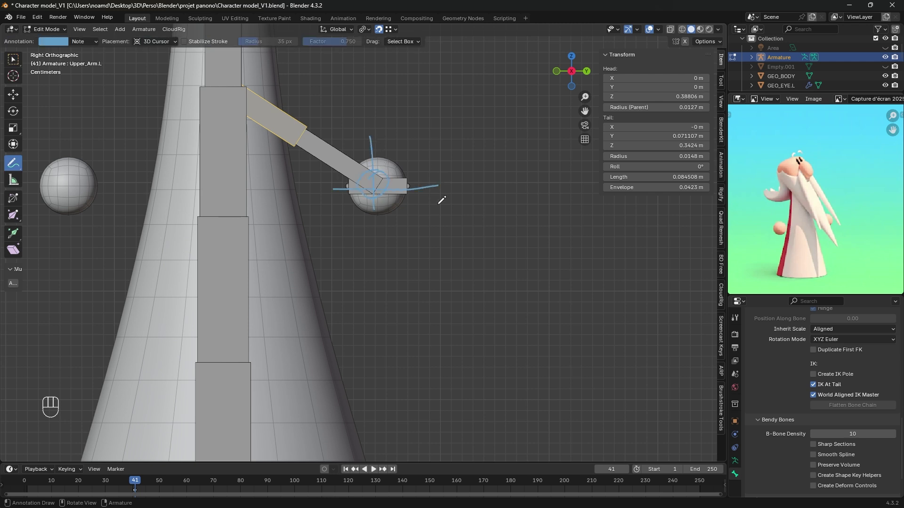
{"action": "key", "text": "ctrl"}
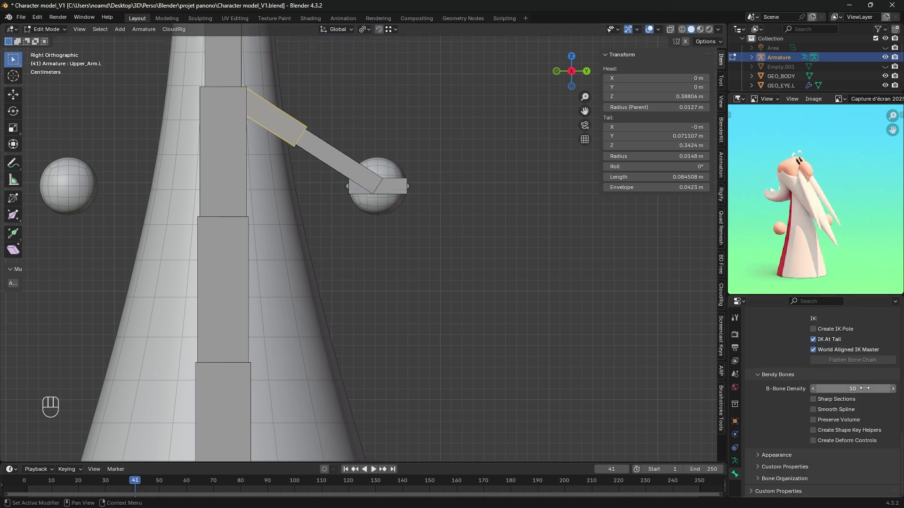
- Lower the B-Bone Density of the arm's IK component
{"action": "left_click_drag", "start_coordinate": [845, 389], "coordinate": [835, 389]}
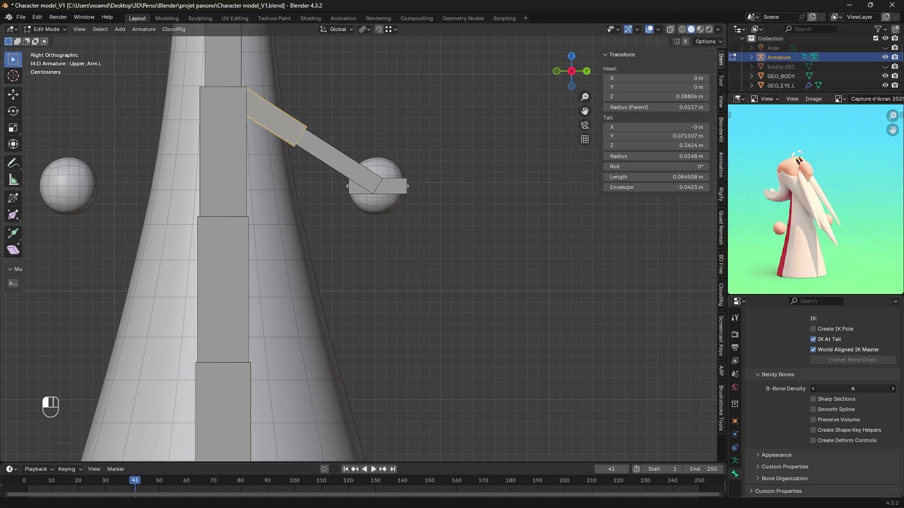
{"action": "left_click_drag", "start_coordinate": [835, 389], "coordinate": [831, 389]}
- Try moving the Hand.L bone away from the end of the arm
{"action": "scroll", "coordinate": [839, 396], "scroll_direction": "up", "scroll_amount": 7}
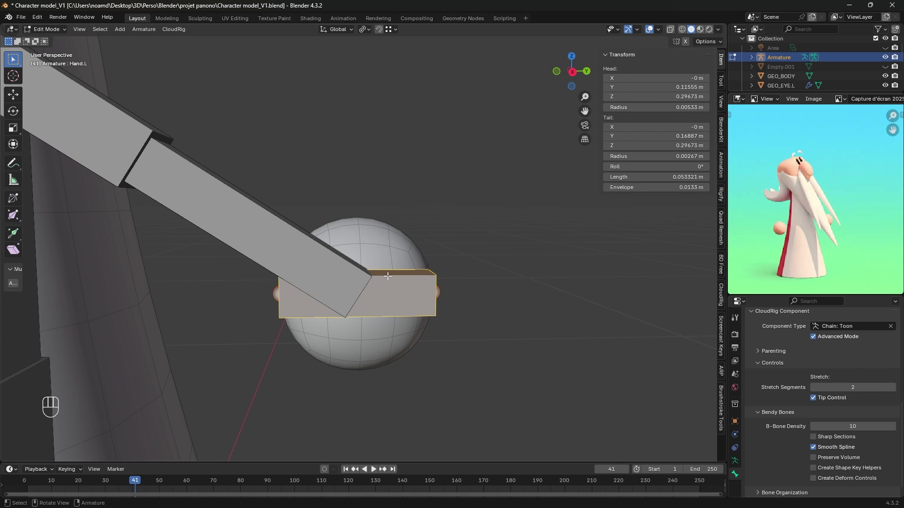
{"action": "key", "text": "g"}
{"action": "key", "text": "g"}
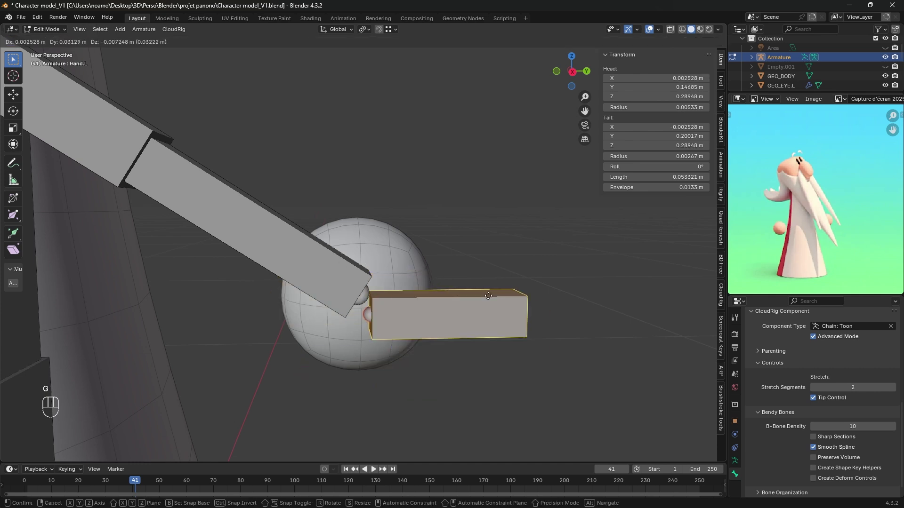
{"action": "left_click", "coordinate": [431, 289]}
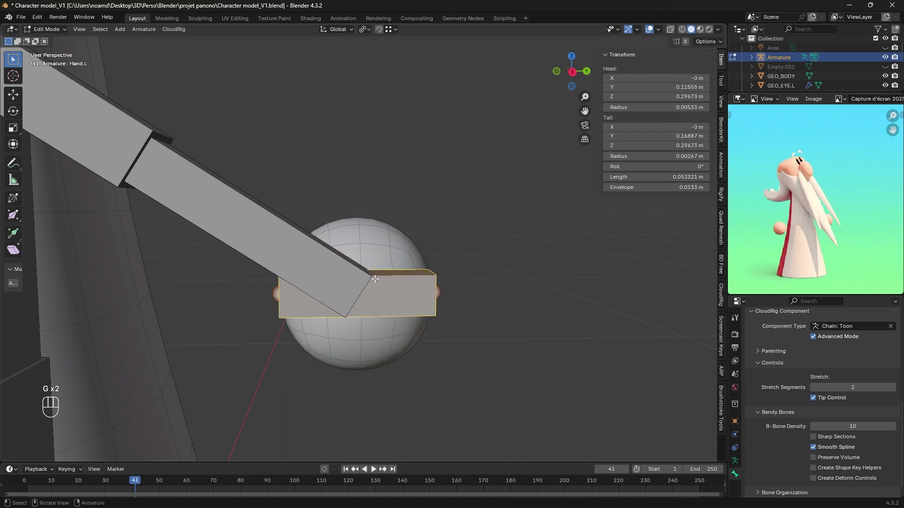
- Parent the Hand.L bone to Lower_Arm.L with Keep Offset
{"action": "left_click", "coordinate": [276, 224], "text": "shift"}
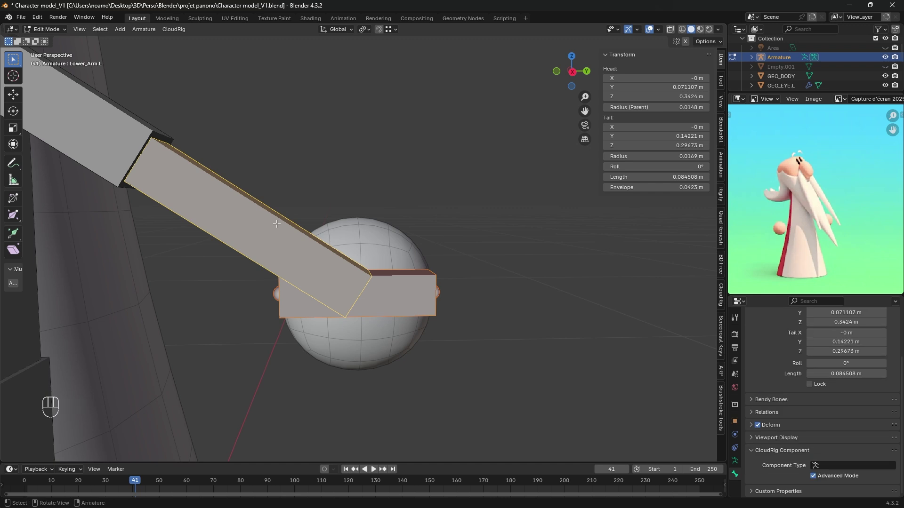
{"action": "key", "text": "ctrl+p"}
{"action": "left_click", "coordinate": [276, 224]}
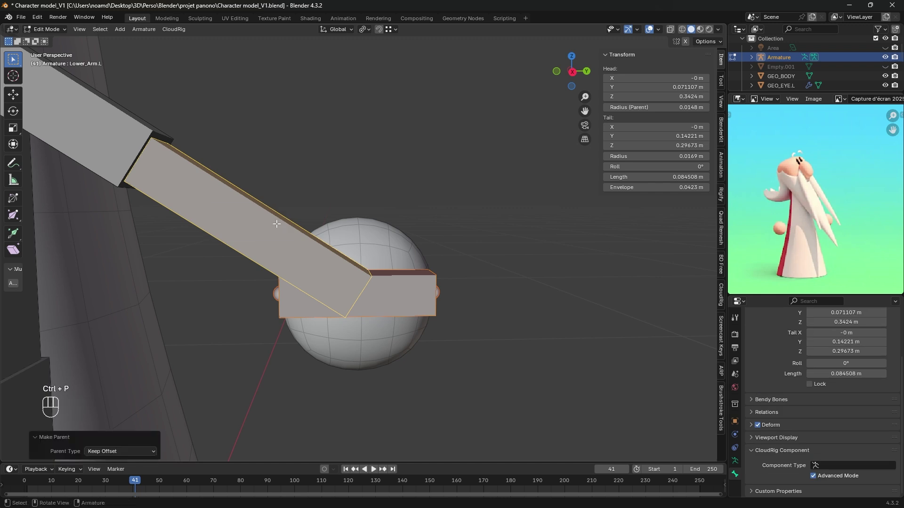
{"action": "left_click", "coordinate": [407, 288]}
- Sketch annotation strokes around the hand bone, running upward, downward and out from both of its ends
{"action": "left_click", "coordinate": [18, 163]}
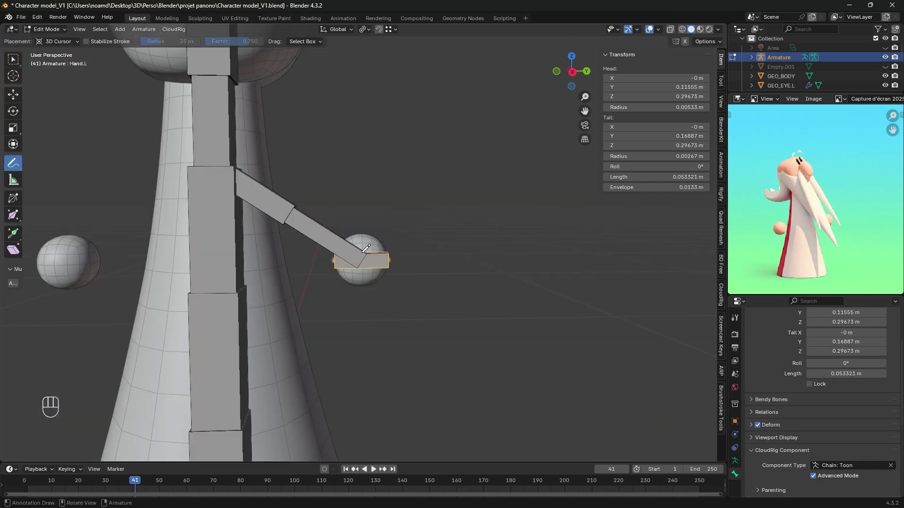
{"action": "mouse_move", "coordinate": [361, 245]}
{"action": "left_mouse_down"}
{"action": "mouse_move", "coordinate": [347, 257]}
{"action": "mouse_move", "coordinate": [375, 264]}
{"action": "mouse_move", "coordinate": [310, 105]}
{"action": "left_mouse_up"}
{"action": "mouse_move", "coordinate": [367, 249]}
{"action": "left_mouse_down"}
{"action": "mouse_move", "coordinate": [308, 325]}
{"action": "mouse_move", "coordinate": [334, 328]}
{"action": "left_mouse_up"}
{"action": "left_click_drag", "start_coordinate": [305, 306], "coordinate": [306, 330]}
{"action": "left_click_drag", "start_coordinate": [393, 257], "coordinate": [427, 261]}
{"action": "left_click_drag", "start_coordinate": [332, 262], "coordinate": [294, 264]}
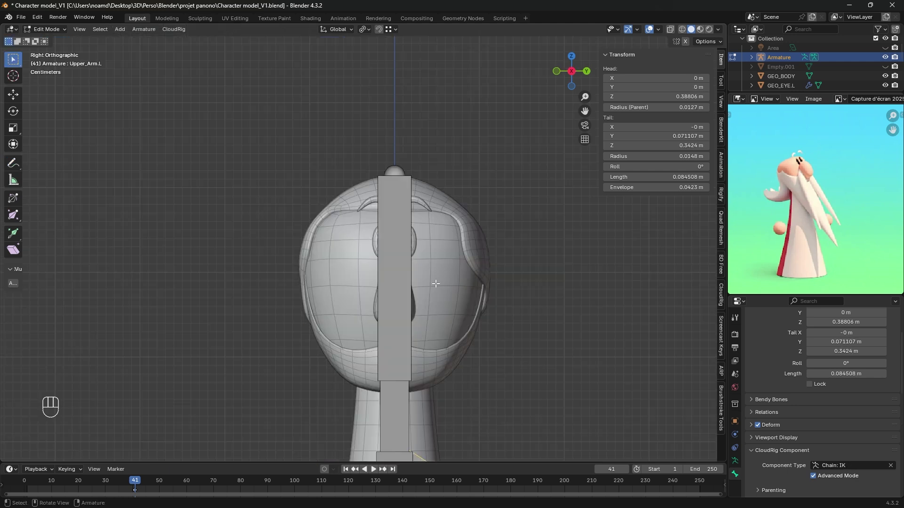
- Add a new bone and place its head between the eyebrows at X 0.10695 m, Y 0 m, Z 0.68373 m
{"action": "middle_click_drag", "start_coordinate": [435, 284], "coordinate": [482, 291]}
{"action": "left_click", "coordinate": [575, 71]}
{"action": "middle_click_drag", "start_coordinate": [476, 295], "coordinate": [481, 104], "text": "shift"}
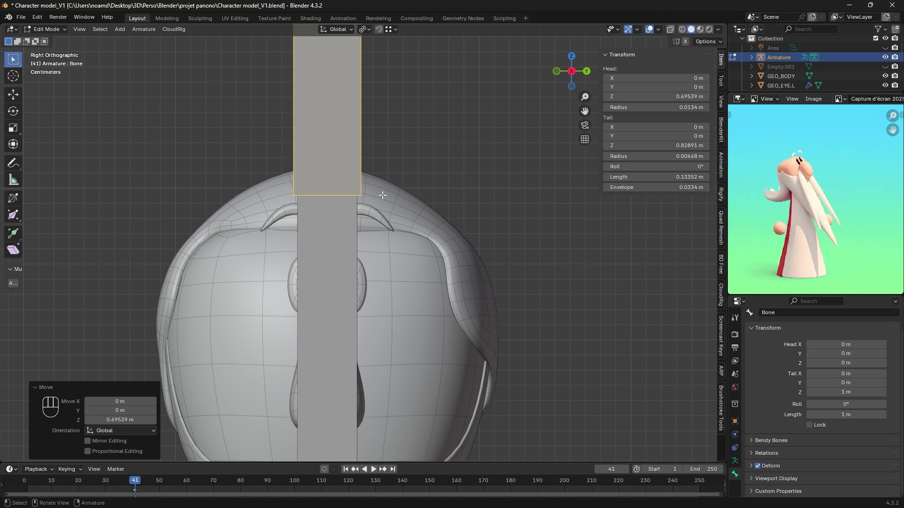
{"action": "middle_click_drag", "start_coordinate": [382, 195], "coordinate": [373, 179]}
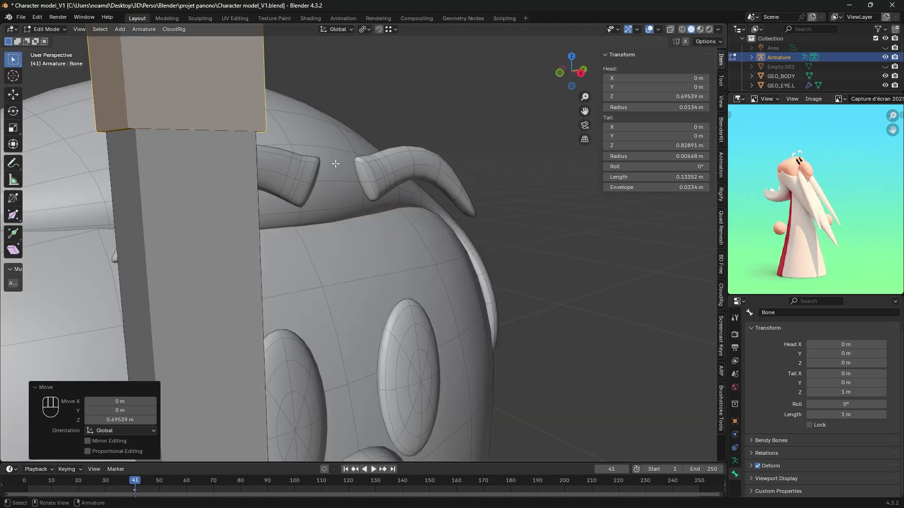
{"action": "key", "text": "g"}
{"action": "key", "text": "y"}
{"action": "middle_click_drag", "start_coordinate": [460, 196], "coordinate": [504, 123]}
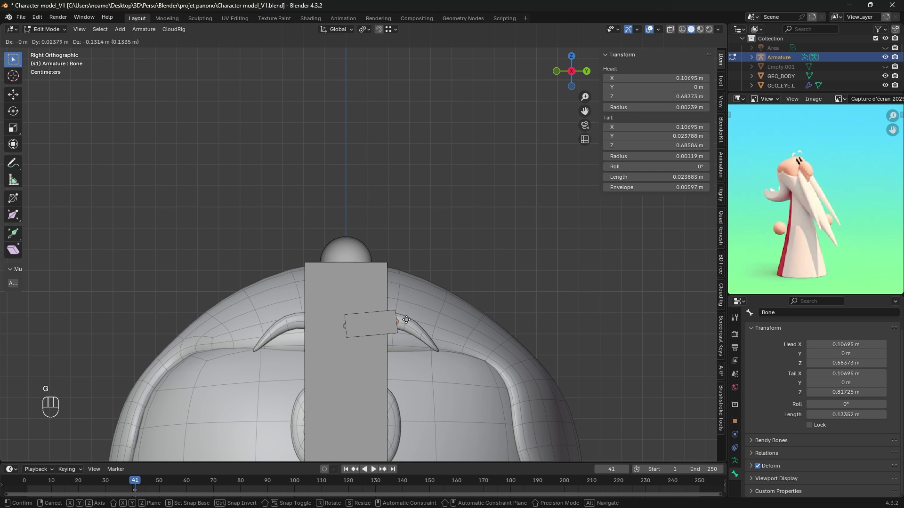
- Shape a two-bone chain along the eyebrow, with the joint at Y 0.026377 m, Z 0.68586 m and the end at Y 0.043353 m, Z 0.67201 m
{"action": "left_click", "coordinate": [406, 322]}
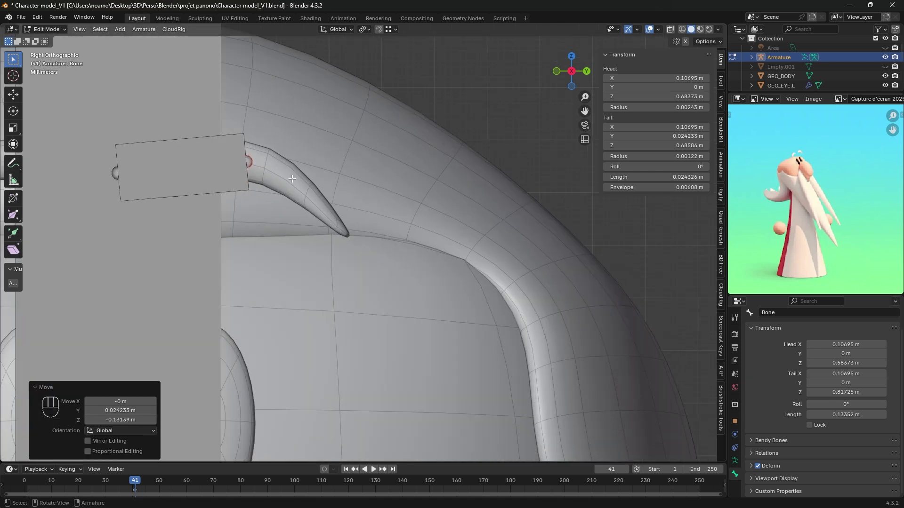
{"action": "key", "text": "g"}
{"action": "left_click", "coordinate": [295, 172]}
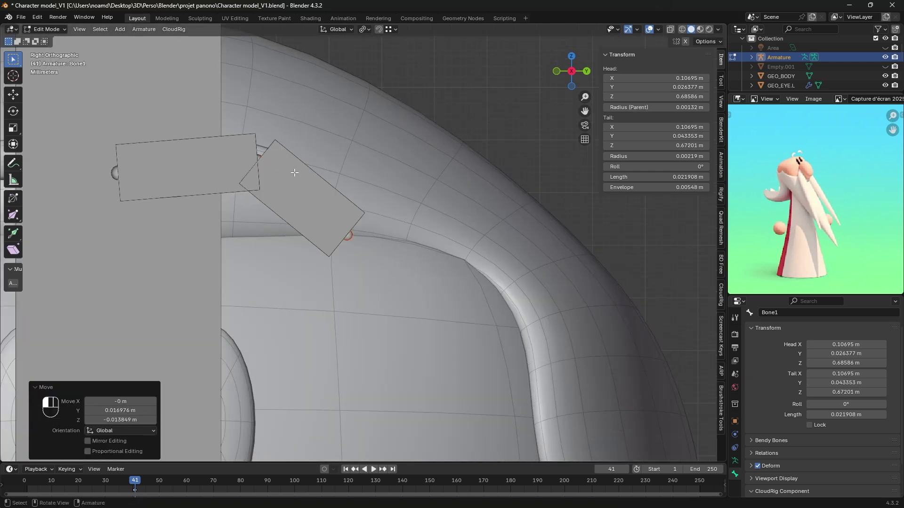
- Adjust both bones to fit the eyebrow, placing the inner bone's head at X 0.095867 m, Y 0.005868 m, Z 0.68245 m
{"action": "left_click", "coordinate": [232, 149], "text": "shift"}
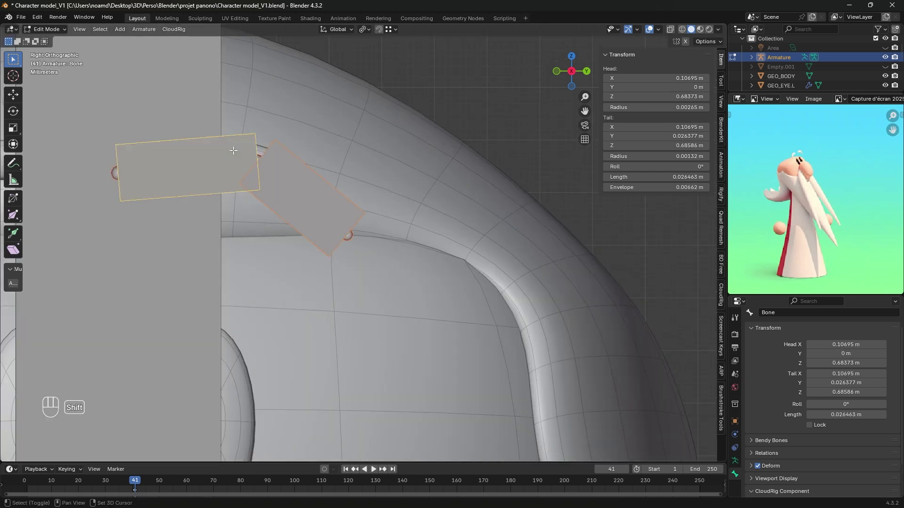
{"action": "key", "text": "ctrl+alt+shift+s"}
{"action": "left_click", "coordinate": [272, 165]}
{"action": "middle_click_drag", "start_coordinate": [273, 164], "coordinate": [308, 176]}
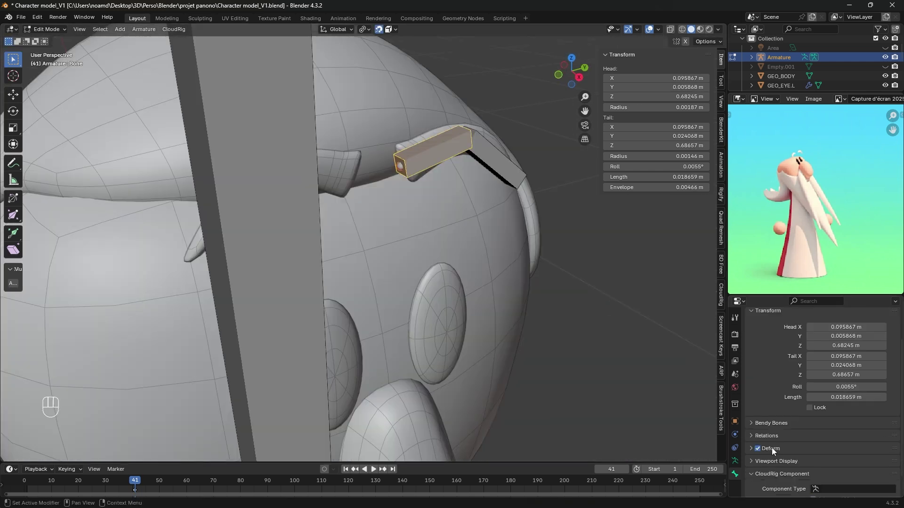
- Set the inner eyebrow bone's CloudRig component type to Chain: Toon
{"action": "scroll", "coordinate": [772, 447], "scroll_direction": "down", "scroll_amount": 2}
{"action": "left_click", "coordinate": [848, 463]}
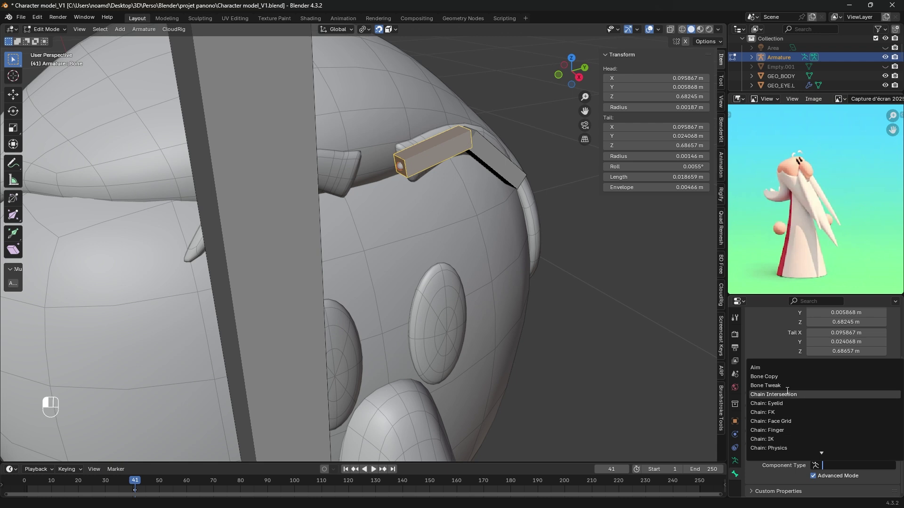
{"action": "type", "text": "ch"}
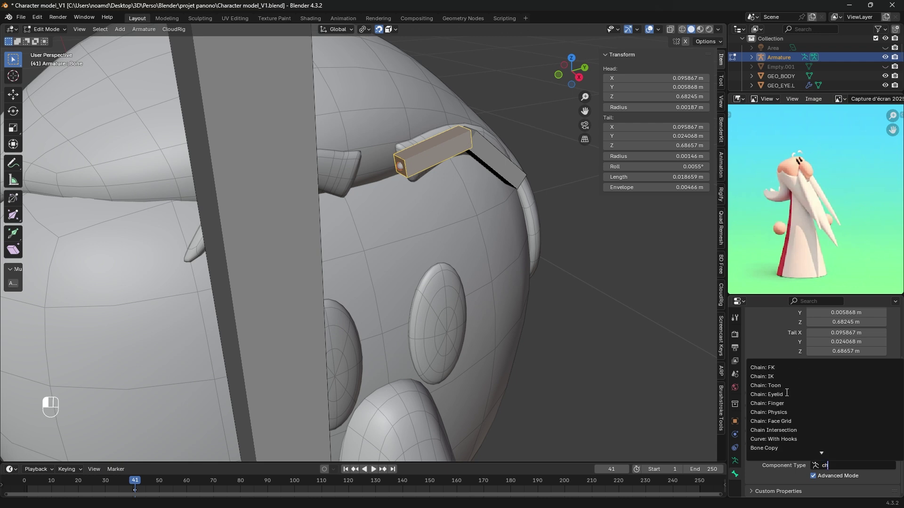
{"action": "left_click", "coordinate": [779, 386]}
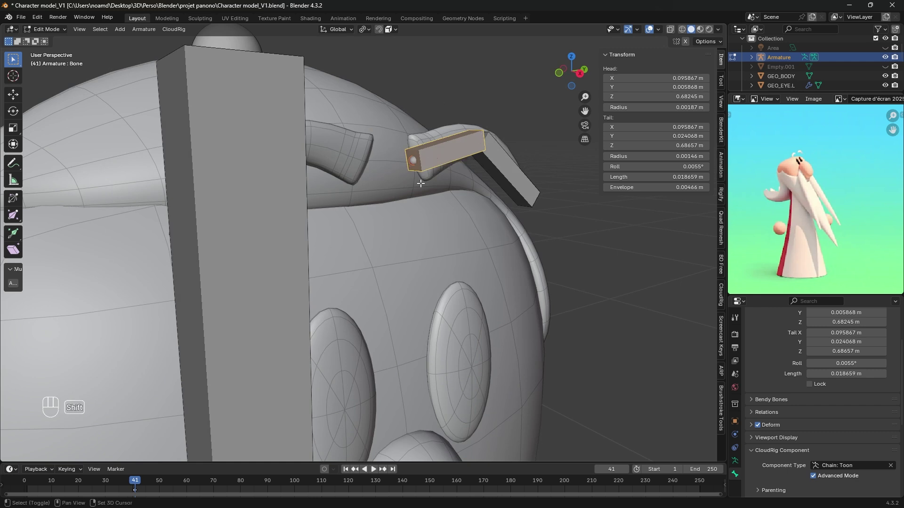
- Add a small upright control bone about 0.012 m long at the eyebrow joint, with its head at X 0.095867 m, Y 0.022177 m, Z 0.68377 m
{"action": "key", "text": "shift+a"}
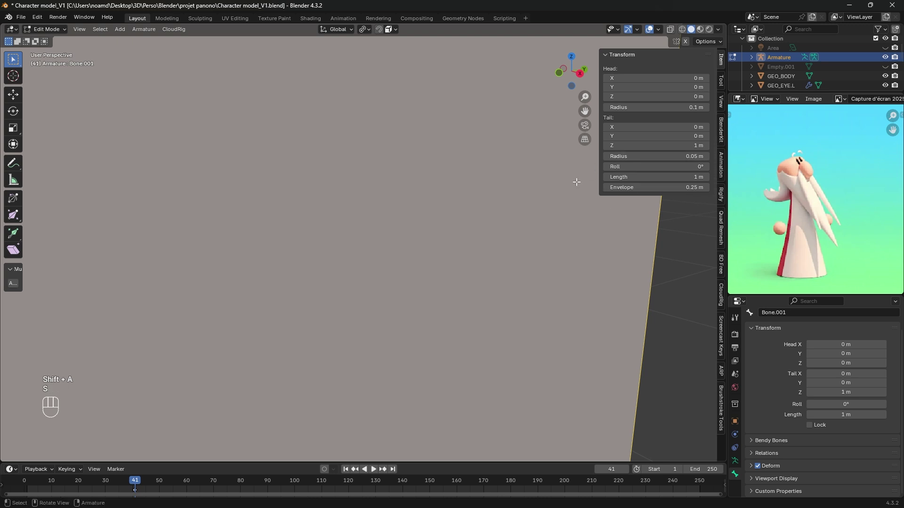
{"action": "key", "text": "s"}
{"action": "left_click", "coordinate": [543, 250]}
{"action": "key", "text": "s"}
{"action": "left_click", "coordinate": [370, 405]}
{"action": "key", "text": "g"}
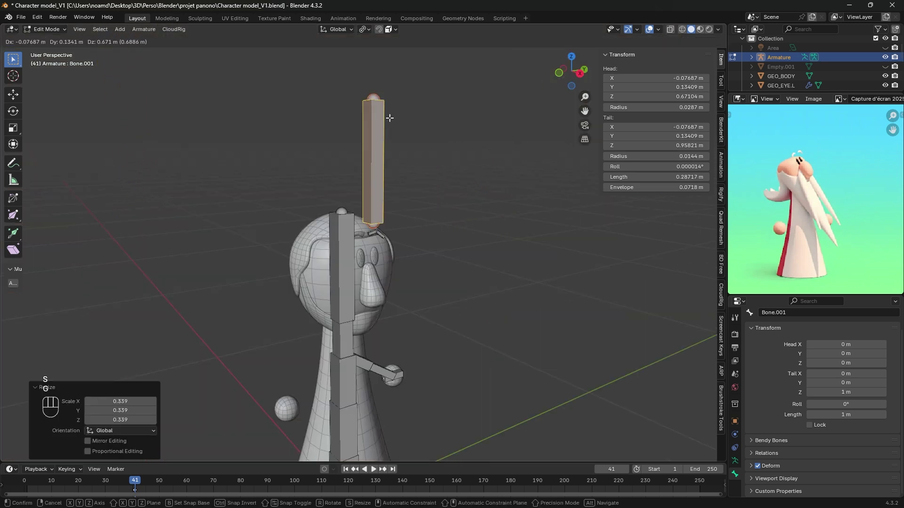
{"action": "left_click", "coordinate": [389, 118]}
{"action": "scroll", "coordinate": [393, 192], "scroll_direction": "up", "scroll_amount": 8}
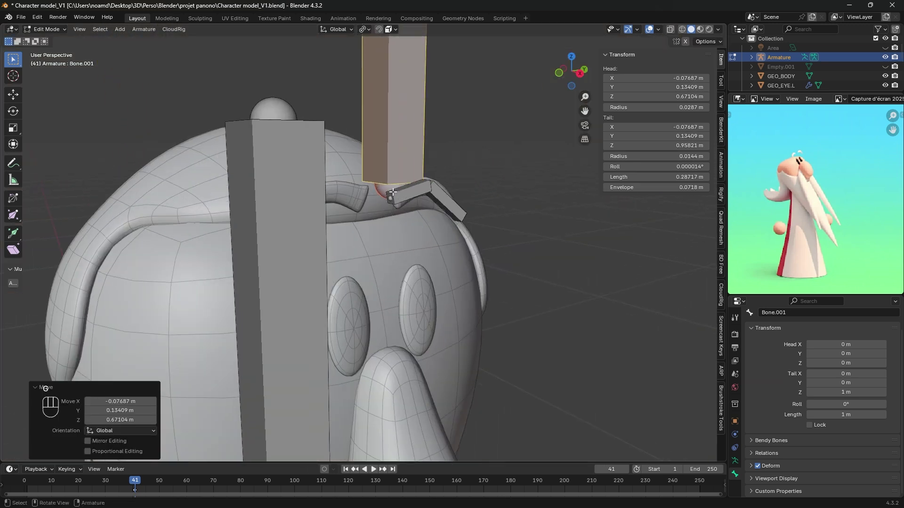
{"action": "scroll", "coordinate": [482, 165], "scroll_direction": "up", "scroll_amount": 2}
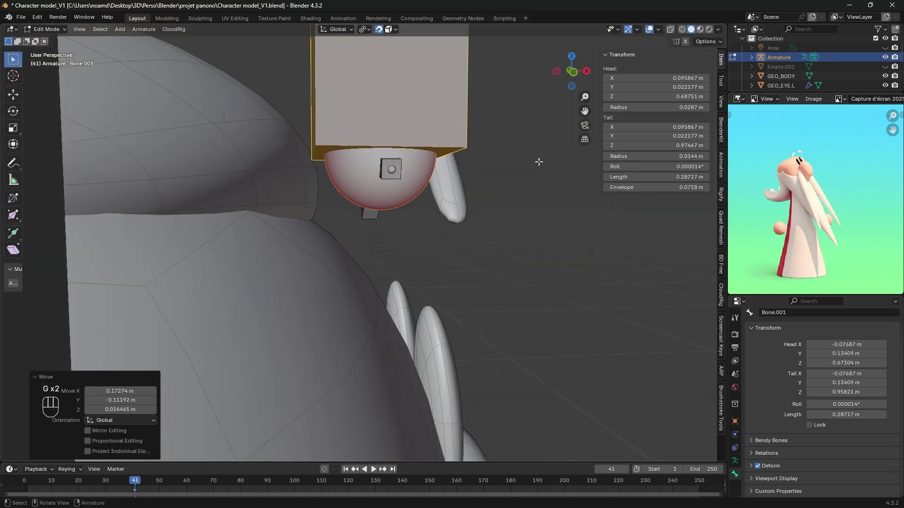
{"action": "middle_click_drag", "start_coordinate": [401, 153], "coordinate": [343, 244], "text": "shift"}
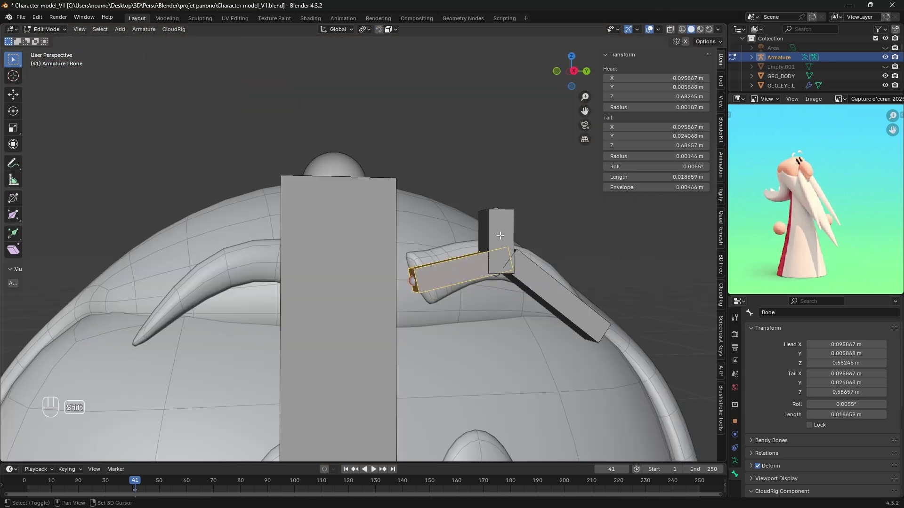
- Parent the inner eyebrow bone to the upright control bone, and that control bone to Head, both with Keep Offset
{"action": "left_click", "coordinate": [499, 236], "text": "shift"}
{"action": "key", "text": "ctrl+p"}
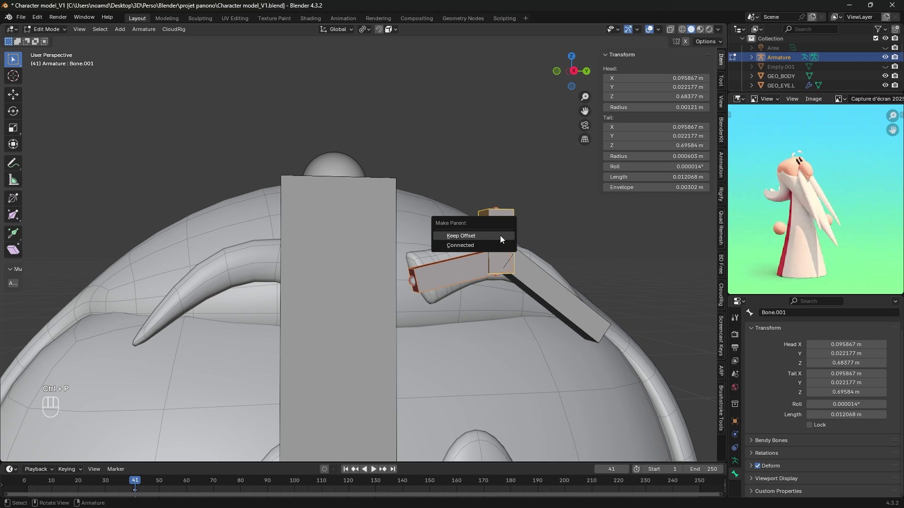
{"action": "left_click", "coordinate": [500, 235]}
{"action": "left_click", "coordinate": [388, 212], "text": "shift"}
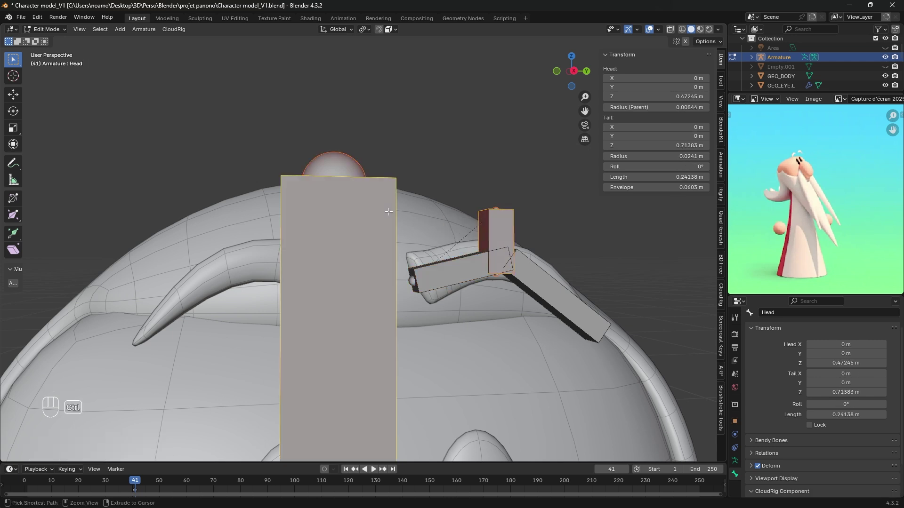
{"action": "key", "text": "ctrl+p"}
{"action": "left_click", "coordinate": [388, 211]}
- Rename the upright eyebrow control bone as CTRL_Eyebrow.L
{"action": "left_click", "coordinate": [507, 222]}
{"action": "key", "text": "F2"}
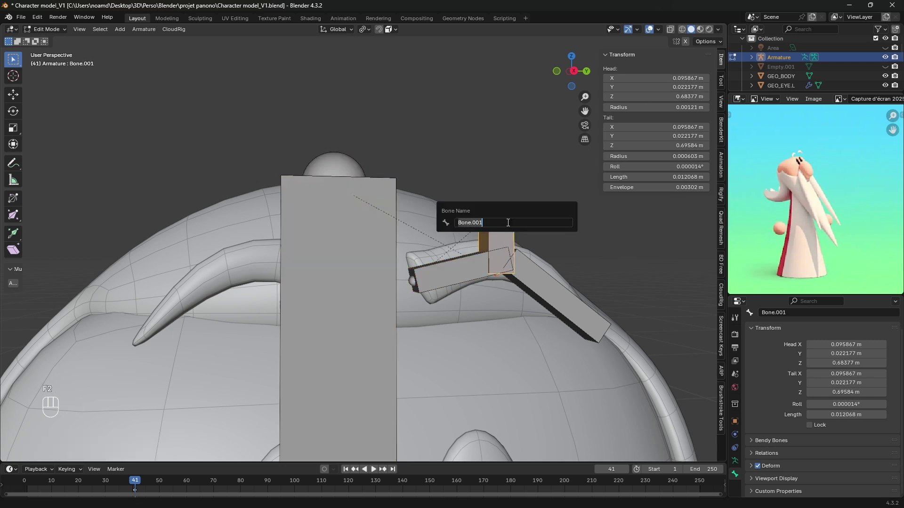
{"action": "type", "text": "CTRL_Eyebrow"}
{"action": "key", "text": "Return"}
- Rename the inner eyebrow bone as Eyebrow1.L and give the other eyebrow bone a matching eyebrow name
{"action": "left_click", "coordinate": [461, 272]}
{"action": "key", "text": "F2"}
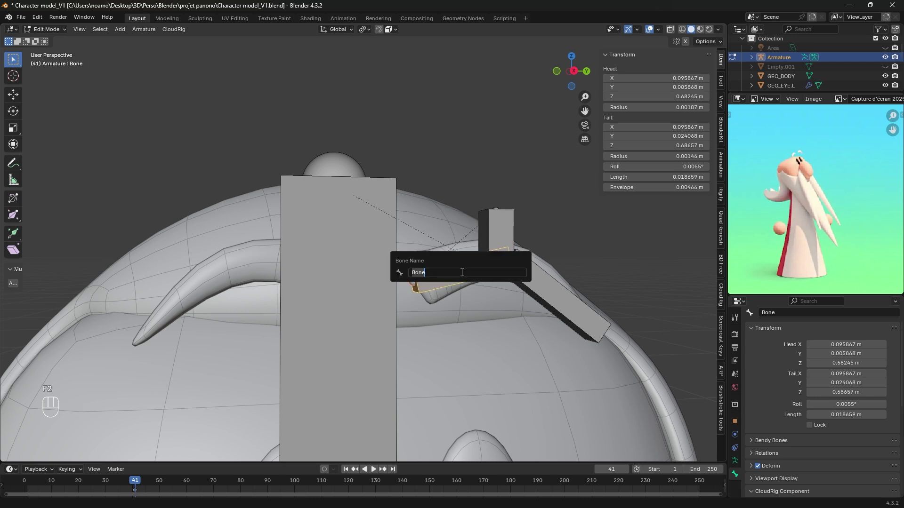
{"action": "type", "text": "Eyebrow1.L"}
{"action": "key", "text": "Left"}
{"action": "type", "text": "."}
{"action": "key", "text": "Return"}
{"action": "left_click", "coordinate": [489, 281]}
{"action": "key", "text": "F2"}
{"action": "type", "text": "E"}
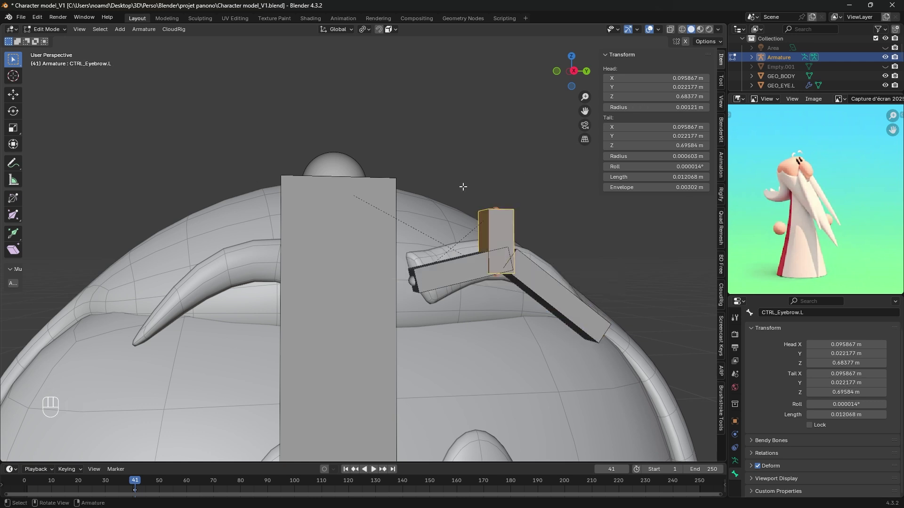
- Assign the Bone Copy component type to CTRL_Eyebrow.L
{"action": "scroll", "coordinate": [803, 467], "scroll_direction": "down", "scroll_amount": 2}
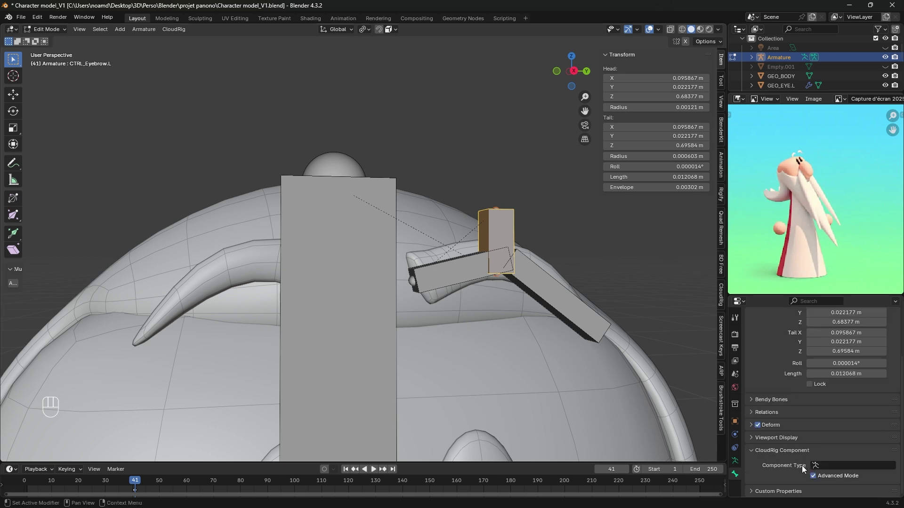
{"action": "left_click", "coordinate": [829, 465]}
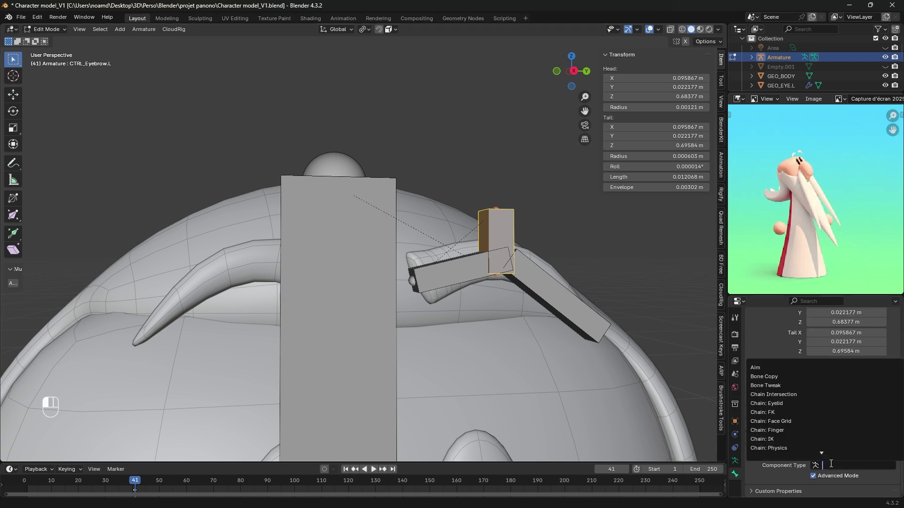
{"action": "left_click", "coordinate": [777, 377]}
- Go through the left arm bones and turn off Deform on Upper_Arm.L
{"action": "scroll", "coordinate": [779, 422], "scroll_direction": "down", "scroll_amount": 4}
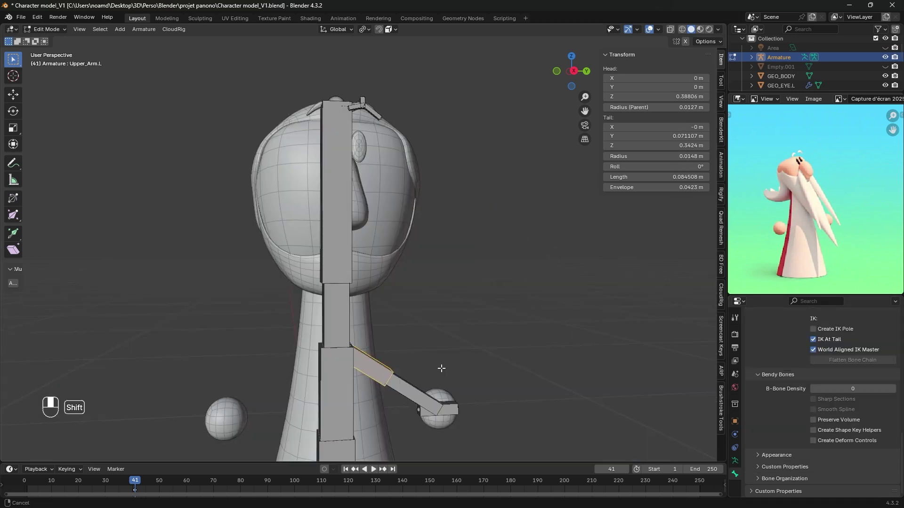
{"action": "scroll", "coordinate": [414, 301], "scroll_direction": "up", "scroll_amount": 5}
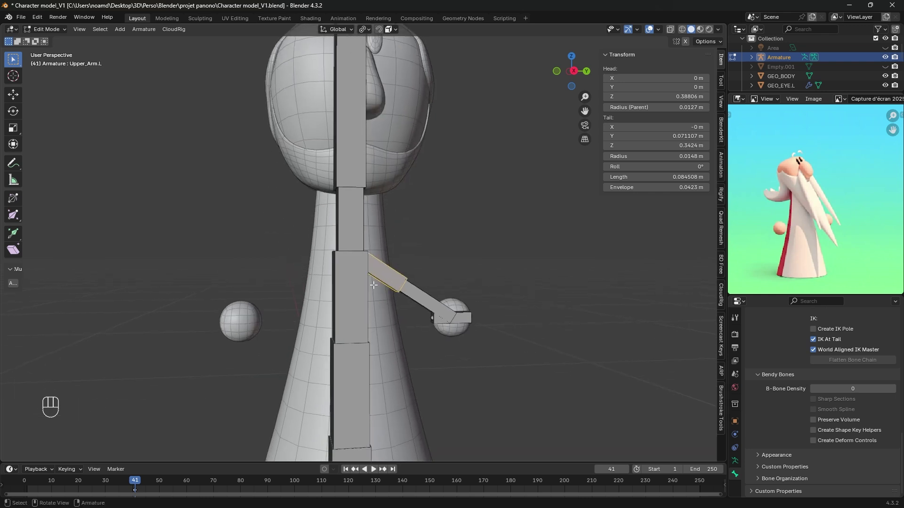
{"action": "middle_click_drag", "start_coordinate": [414, 301], "coordinate": [417, 266]}
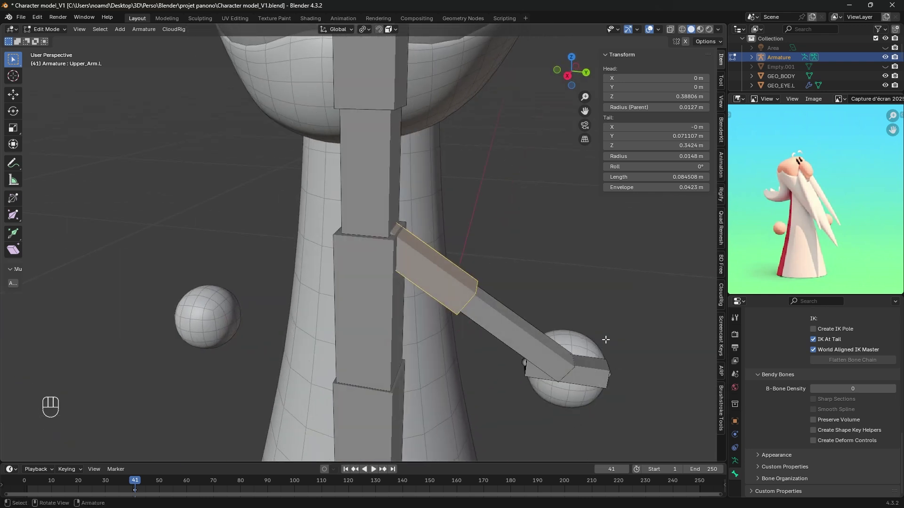
{"action": "scroll", "coordinate": [767, 436], "scroll_direction": "up", "scroll_amount": 10}
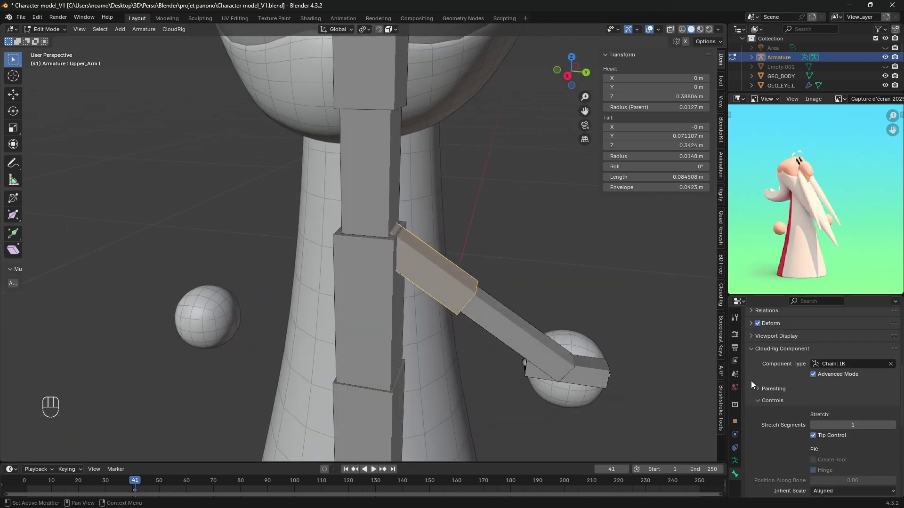
{"action": "left_click", "coordinate": [522, 336]}
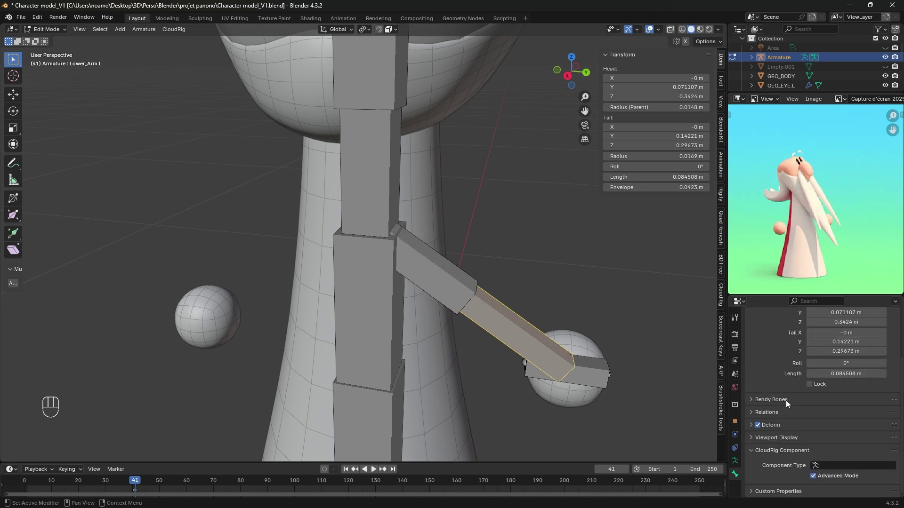
{"action": "left_click", "coordinate": [425, 258]}
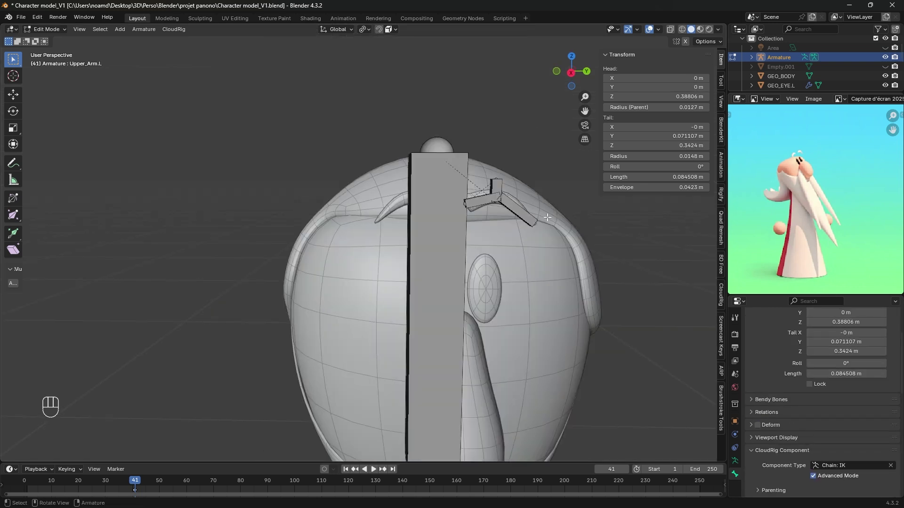
- Hide the Head bone in the right orthographic view and select CTRL_Eyebrow.L
{"action": "key", "text": "KP_3"}
{"action": "left_click", "coordinate": [380, 151]}
{"action": "key", "text": "h"}
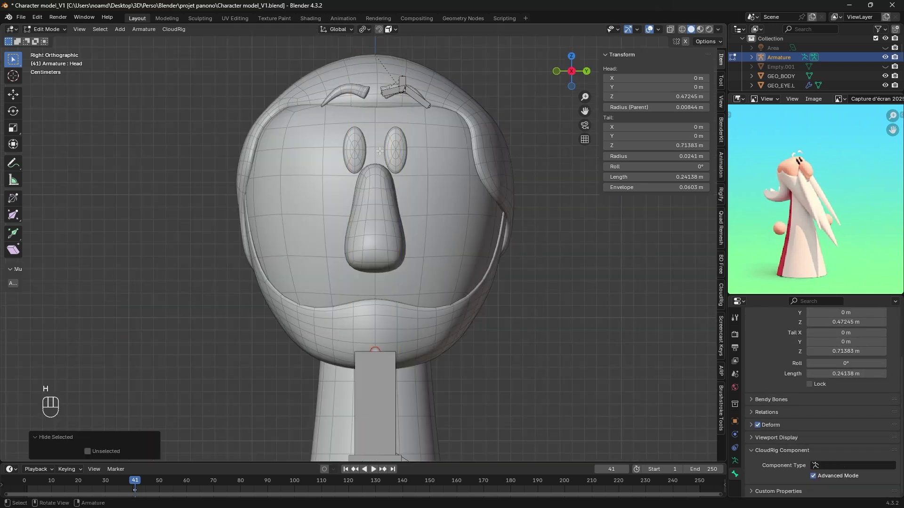
{"action": "left_click", "coordinate": [402, 83]}
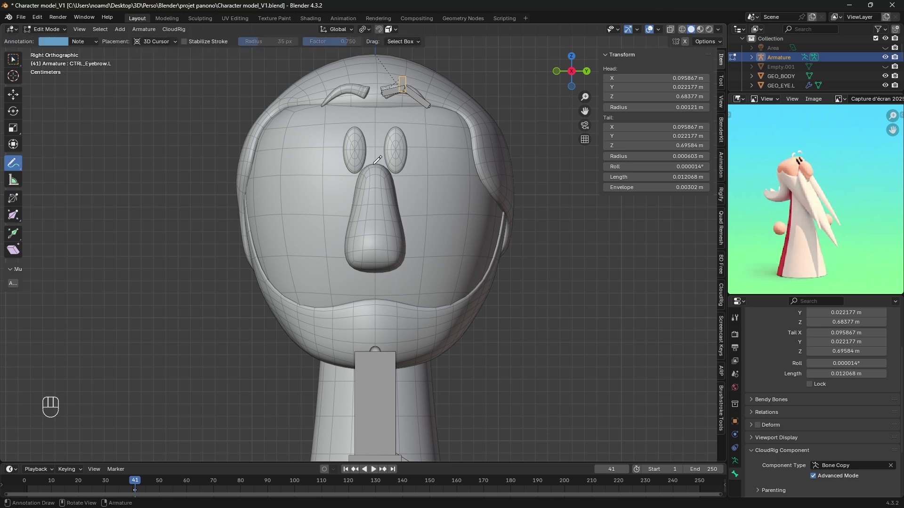
- Sketch annotation strokes down the length of the nose and on the face beside it
{"action": "left_click_drag", "start_coordinate": [374, 165], "coordinate": [384, 261]}
{"action": "left_click_drag", "start_coordinate": [333, 162], "coordinate": [324, 185]}
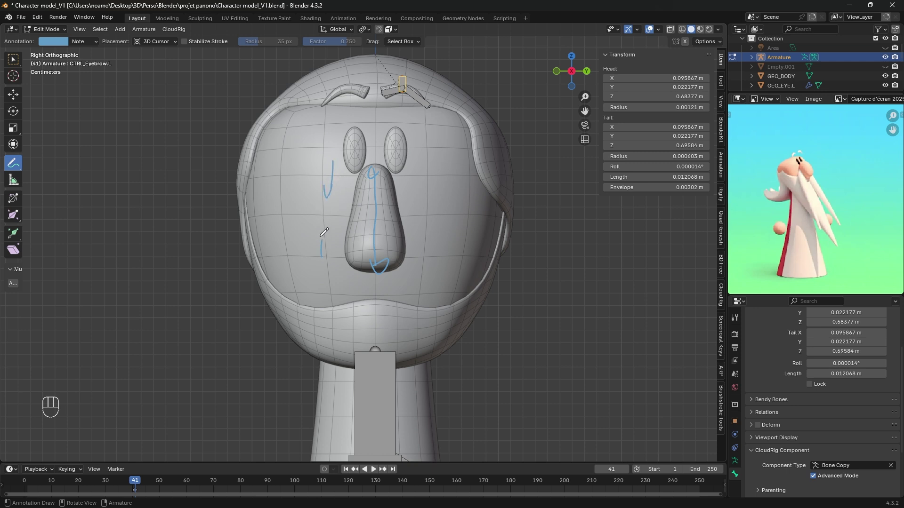
{"action": "left_click_drag", "start_coordinate": [318, 234], "coordinate": [323, 240]}
{"action": "left_click_drag", "start_coordinate": [375, 217], "coordinate": [385, 211]}
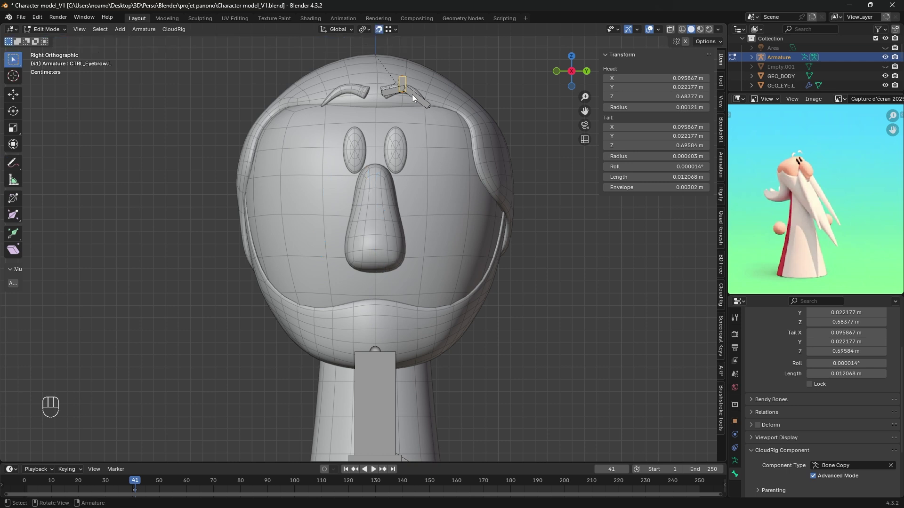
- Duplicate CTRL_Eyebrow.L, place the copy's head on the nose at X 0.1012 m, Y 0 m, Z 0.57976 m, and enlarge it
{"action": "key", "text": "shift+d"}
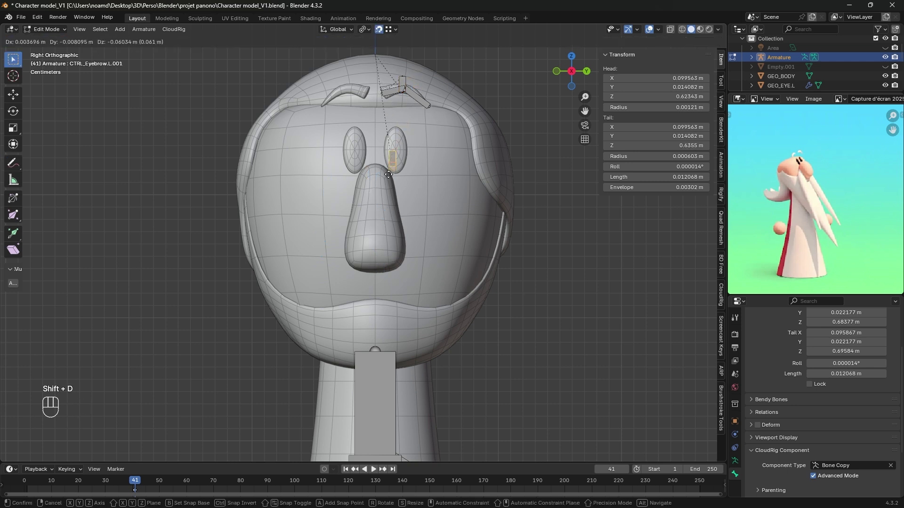
{"action": "left_click", "coordinate": [377, 217]}
{"action": "middle_click_drag", "start_coordinate": [376, 217], "coordinate": [436, 242]}
{"action": "key", "text": "g"}
{"action": "key", "text": "x"}
{"action": "left_click", "coordinate": [293, 220]}
{"action": "middle_click_drag", "start_coordinate": [293, 220], "coordinate": [247, 231]}
{"action": "key", "text": "s"}
{"action": "left_click", "coordinate": [533, 44]}
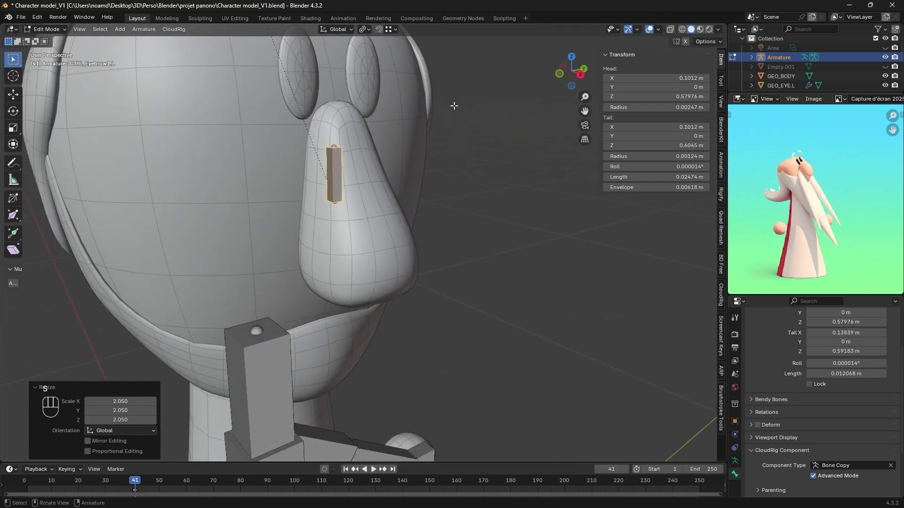
- Rename the duplicated bone on the nose as CTRL_Nose
{"action": "key", "text": "F2"}
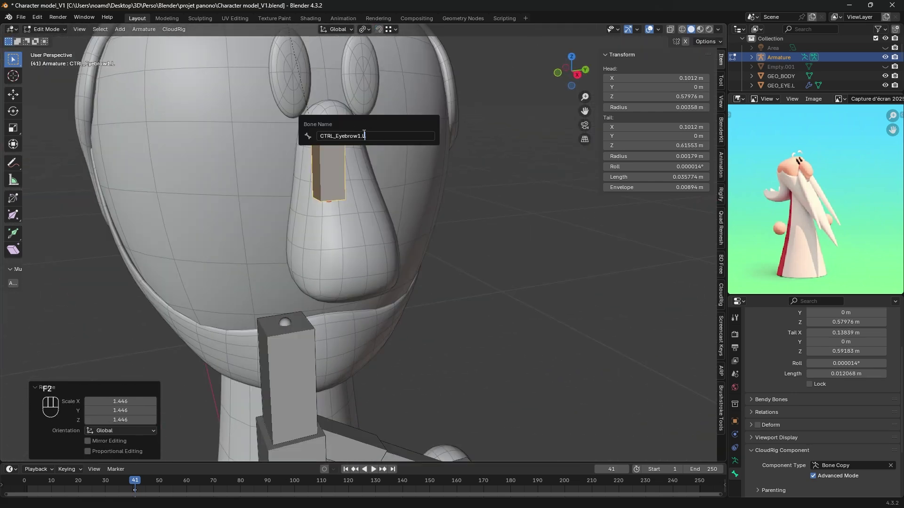
{"action": "left_click_drag", "start_coordinate": [366, 136], "coordinate": [335, 127]}
{"action": "type", "text": "N"}
- Add a bone running down the nose, with its head at X 0.10187 m, Z 0.62464 m and its tail at X 0.12084 m, Z 0.53651 m
{"action": "key", "text": "shift+a"}
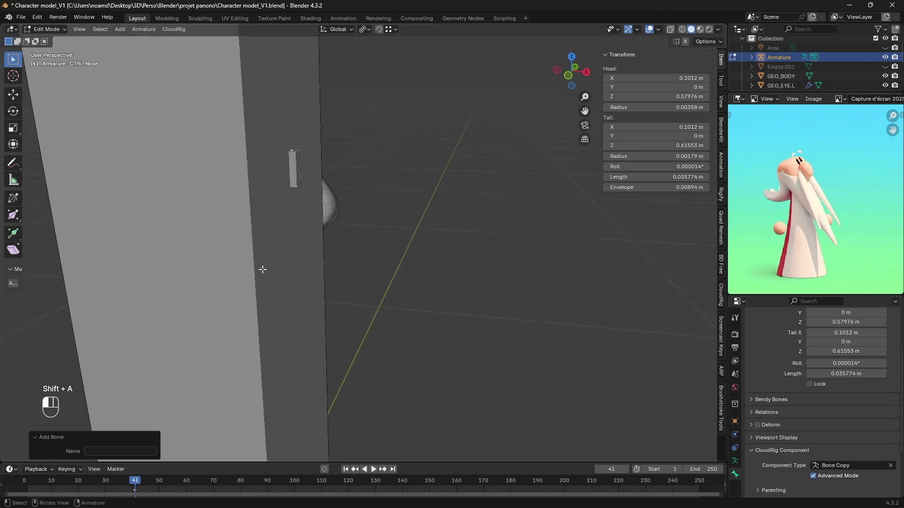
{"action": "left_click", "coordinate": [263, 270]}
{"action": "key", "text": "s"}
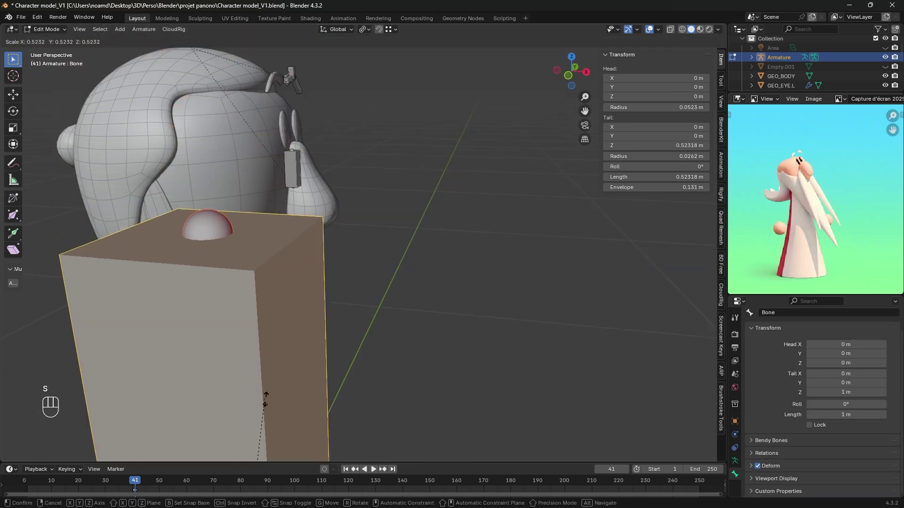
{"action": "left_click", "coordinate": [262, 424]}
{"action": "key", "text": "g"}
{"action": "right_click", "coordinate": [358, 290]}
{"action": "key", "text": "g"}
{"action": "middle_click_drag", "start_coordinate": [353, 291], "coordinate": [339, 226]}
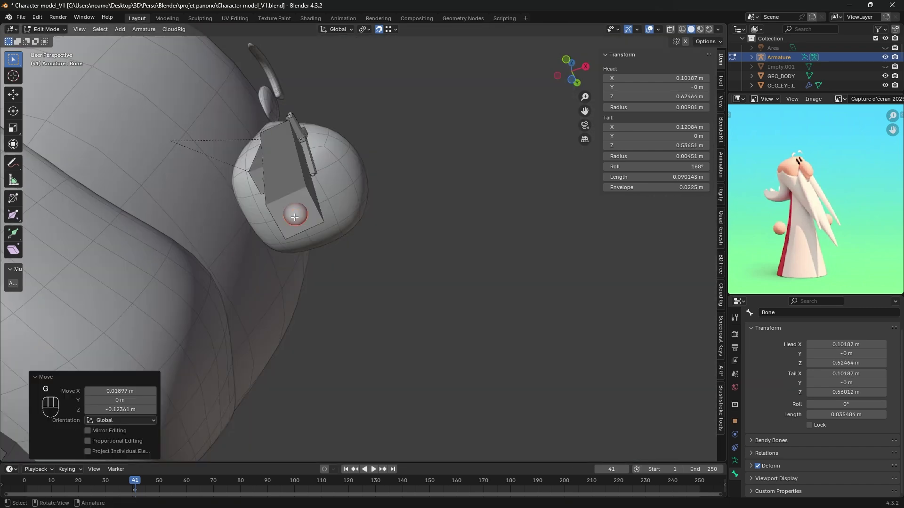
- Rename the bone running down the nose as Nose
{"action": "key", "text": "F2"}
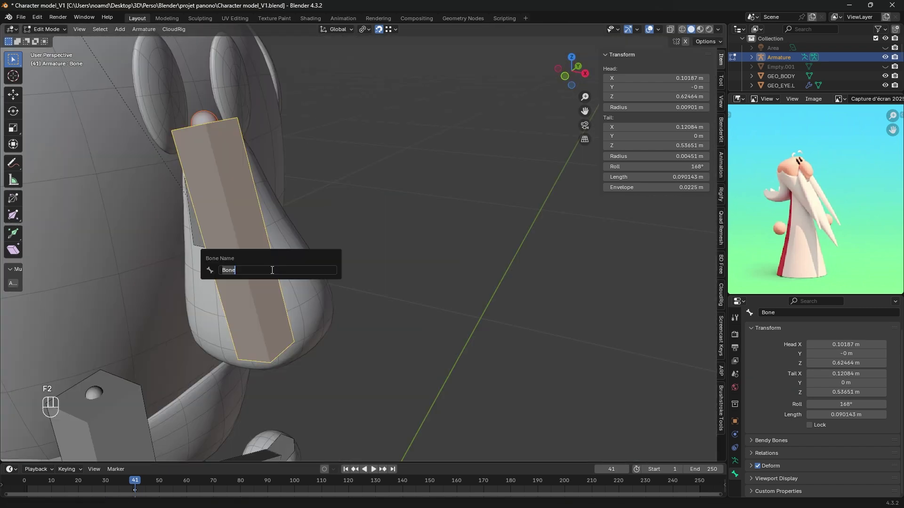
{"action": "type", "text": "Nose"}
{"action": "key", "text": "Return"}
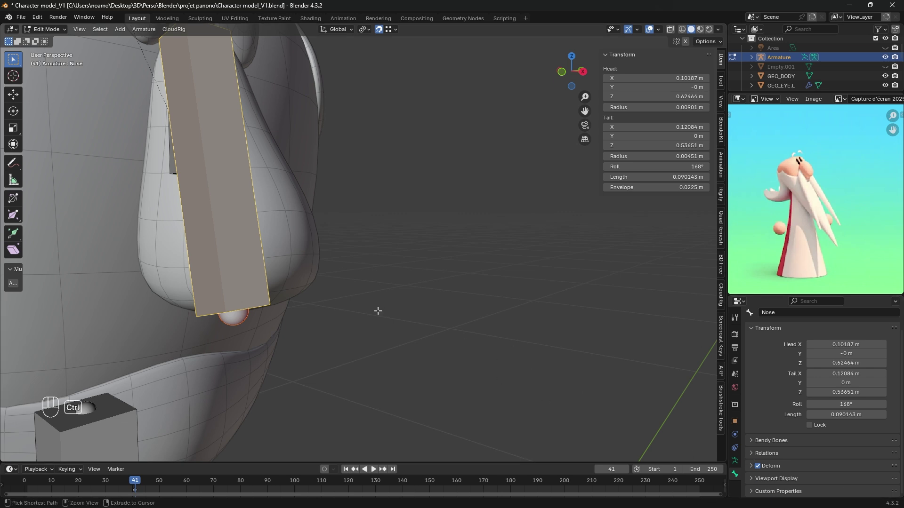
{"action": "key", "text": "ctrl+Tab"}
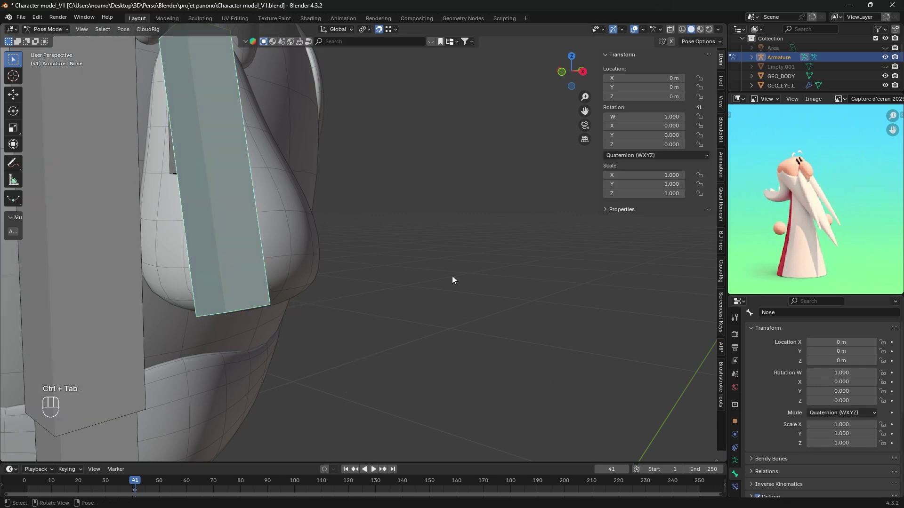
{"action": "key", "text": "Tab"}
- Set the Nose bone's CloudRig component to Chain: Toon with 2 stretch segments and Preserve Volume enabled
{"action": "scroll", "coordinate": [795, 473], "scroll_direction": "down", "scroll_amount": 2}
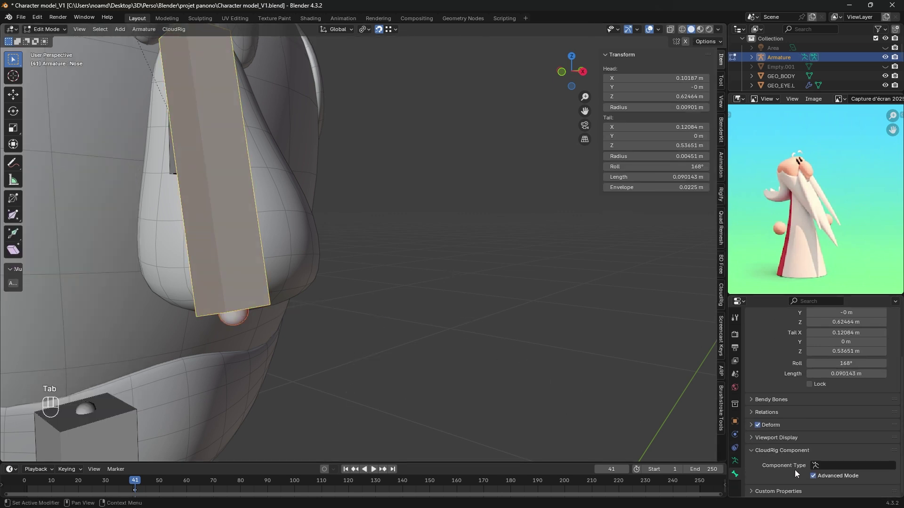
{"action": "left_click", "coordinate": [842, 465]}
{"action": "type", "text": "chai"}
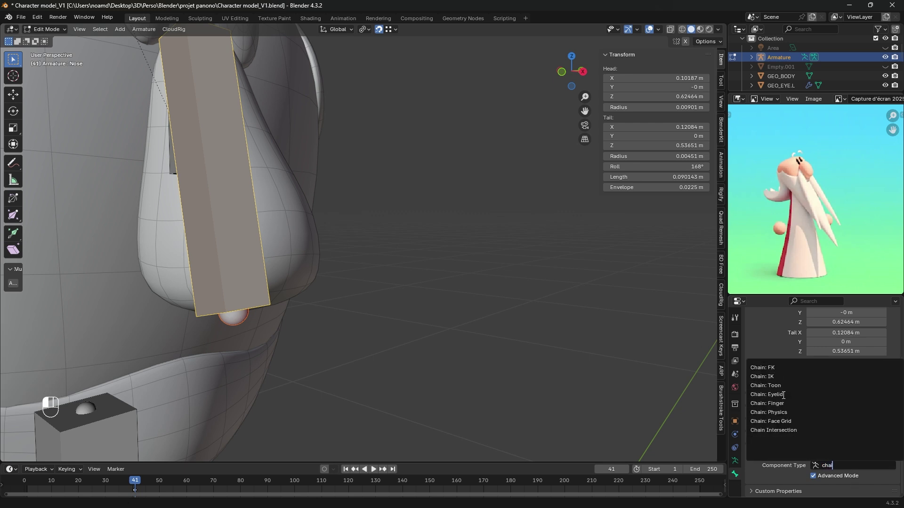
{"action": "left_click", "coordinate": [783, 386]}
{"action": "left_click", "coordinate": [893, 374]}
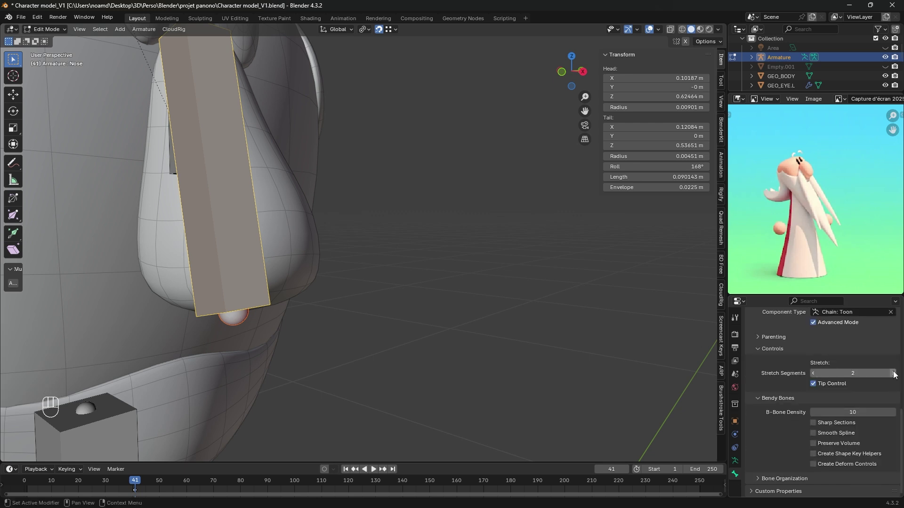
{"action": "left_click", "coordinate": [813, 443]}
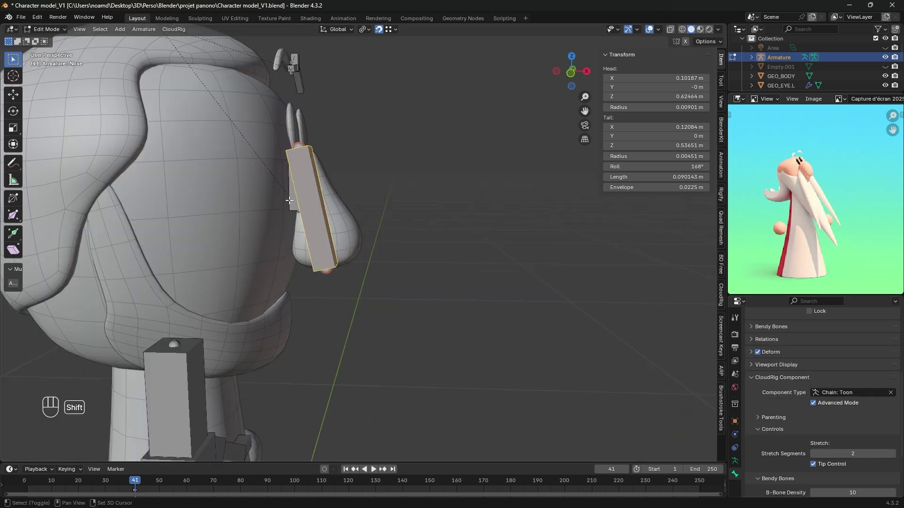
- Parent the Nose bone to CTRL_Nose with Keep Offset
{"action": "left_click", "coordinate": [289, 199], "text": "shift"}
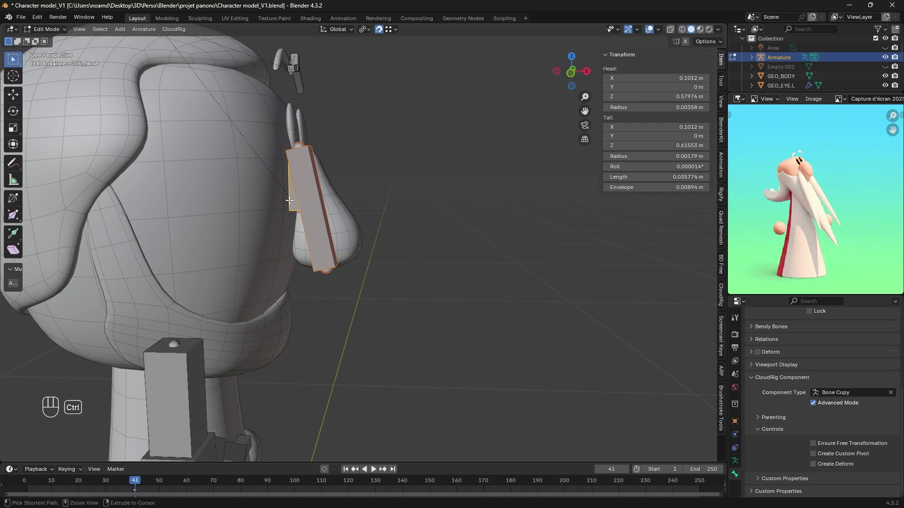
{"action": "key", "text": "ctrl+p"}
{"action": "left_click", "coordinate": [289, 200]}
- Duplicate the left eyebrow control bone and place the copy over the left eye, with its head at Y 0.016669 m, Z 0.63696 m
{"action": "mouse_move", "coordinate": [289, 199]}
{"action": "middle_mouse_down"}
{"action": "mouse_move", "coordinate": [359, 263]}
{"action": "mouse_move", "coordinate": [300, 188]}
{"action": "middle_mouse_up"}
{"action": "middle_click_drag", "start_coordinate": [318, 274], "coordinate": [327, 210]}
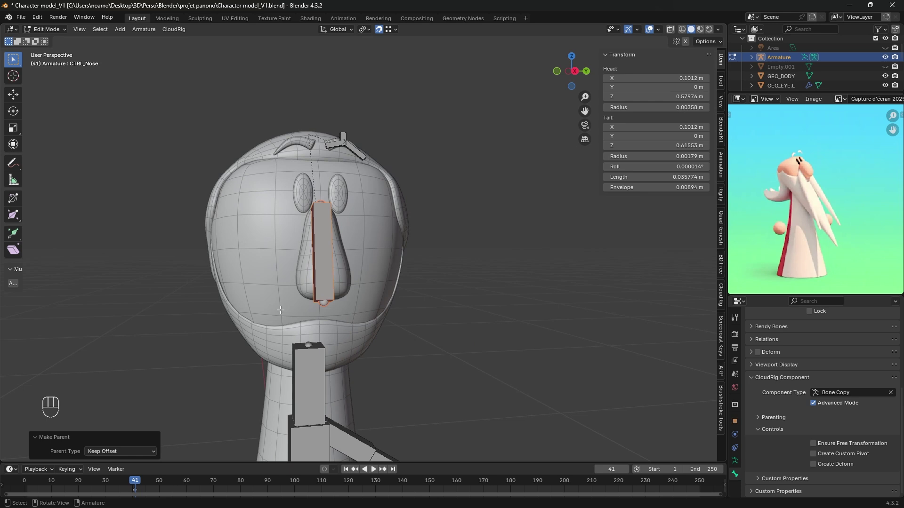
{"action": "middle_click_drag", "start_coordinate": [280, 310], "coordinate": [337, 307]}
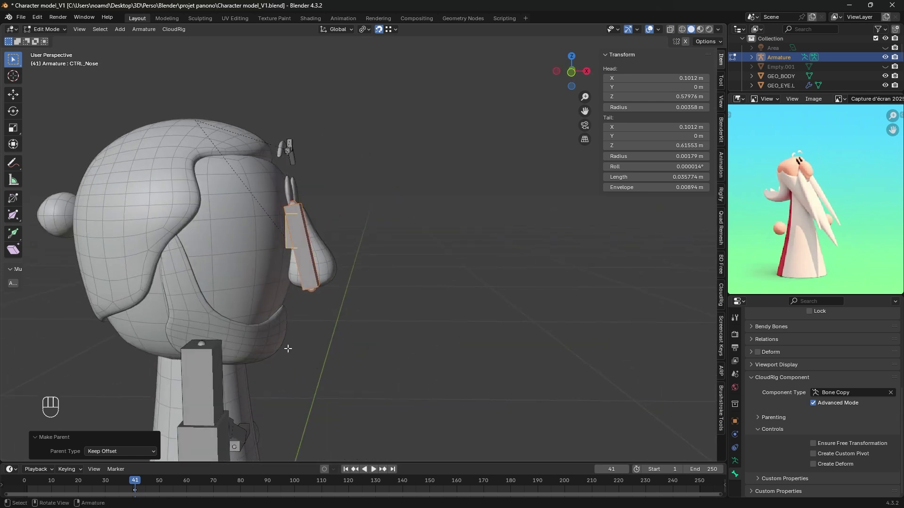
{"action": "middle_click_drag", "start_coordinate": [288, 349], "coordinate": [319, 206]}
{"action": "middle_click_drag", "start_coordinate": [170, 319], "coordinate": [394, 321]}
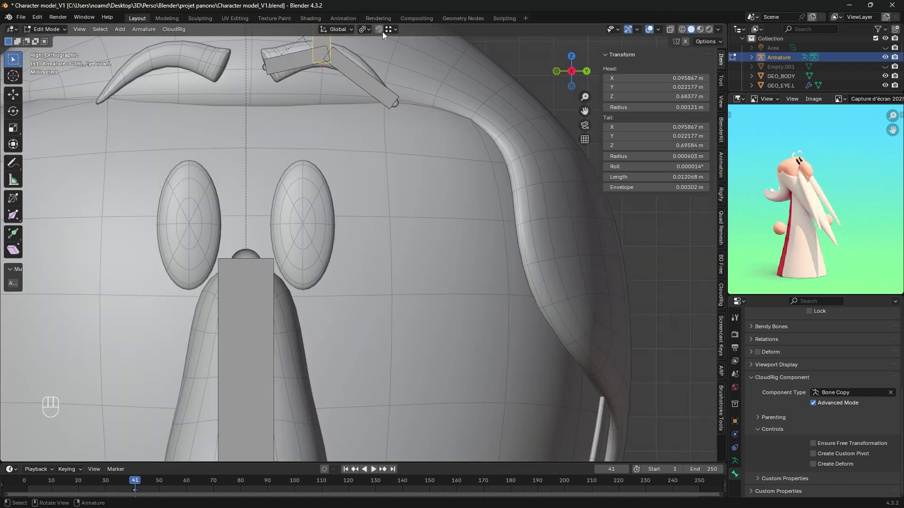
{"action": "key", "text": "shift+d"}
{"action": "left_click", "coordinate": [328, 248]}
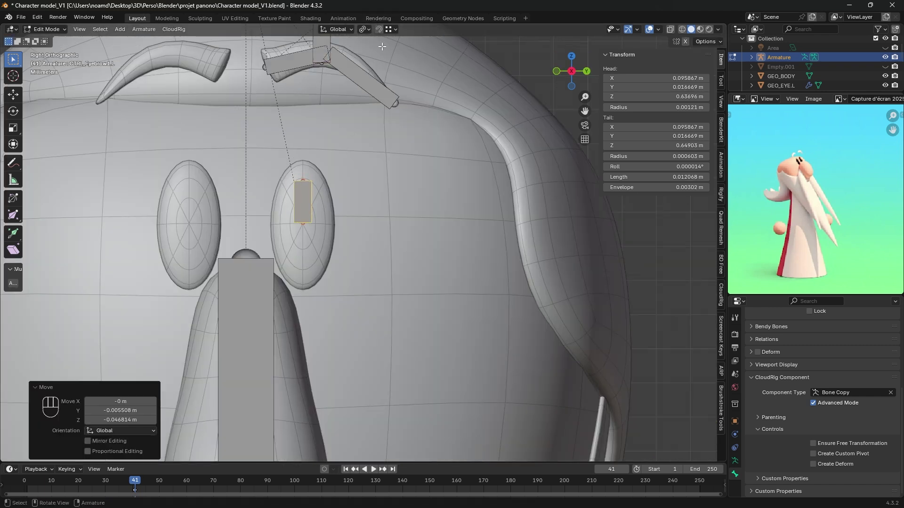
- Enable snapping and reposition the copied bone on the left eye, with its head at X 0.10086 m, Y 0.01662 m, Z 0.63668 m
{"action": "left_click", "coordinate": [381, 30]}
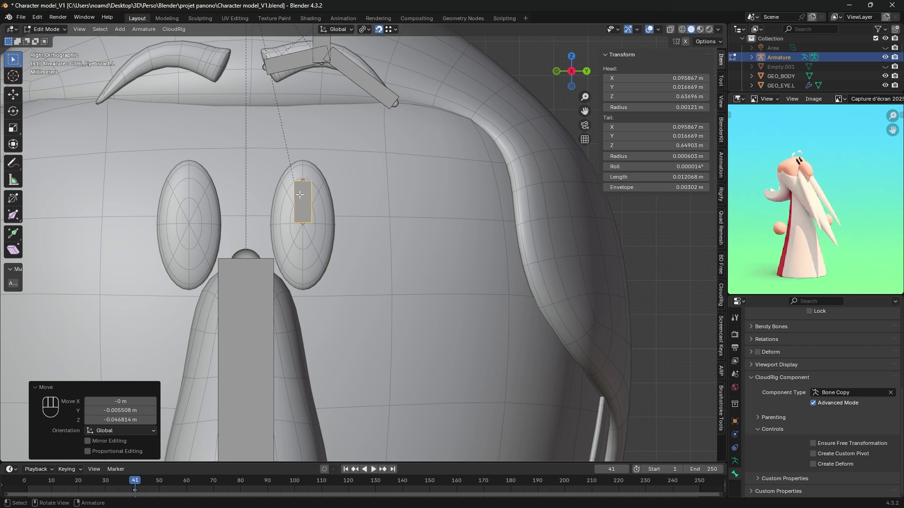
{"action": "key", "text": "g"}
{"action": "left_click", "coordinate": [301, 223]}
{"action": "middle_click_drag", "start_coordinate": [302, 223], "coordinate": [235, 200]}
{"action": "key", "text": "g"}
{"action": "key", "text": "x"}
{"action": "left_click", "coordinate": [369, 199]}
- Rename the duplicated bone on the left eye as CTRL_Eye.L
{"action": "key", "text": "F2"}
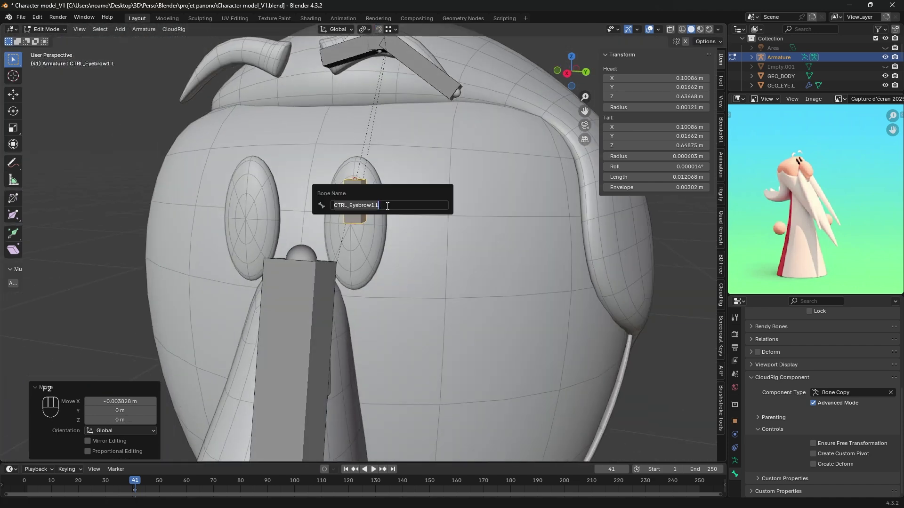
{"action": "left_click_drag", "start_coordinate": [387, 204], "coordinate": [351, 198]}
{"action": "type", "text": "Eye.L"}
{"action": "key", "text": "Return"}
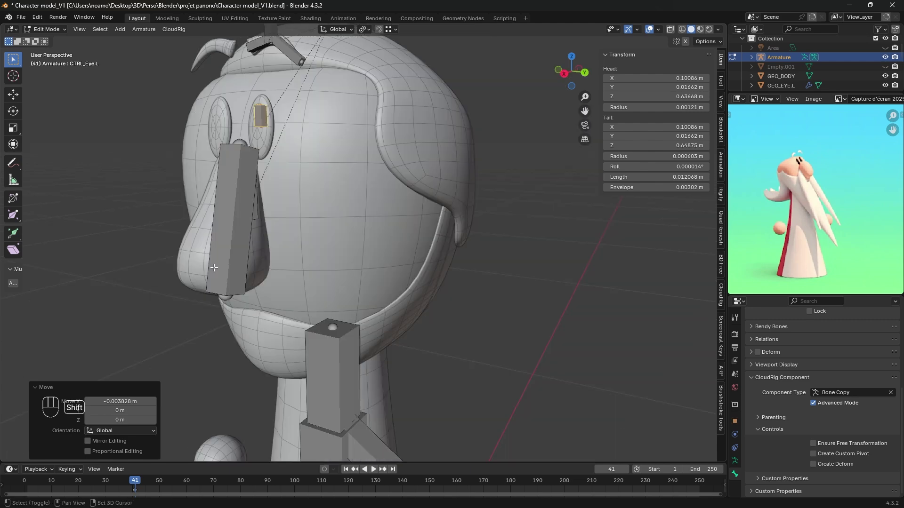
- Add a small bone up the left eye, head at X 0.10288 m, Y 0.01662 m, Z 0.61718 m and tail at X 0.099405 m, Z 0.65515 m
{"action": "key", "text": "shift+a"}
{"action": "left_click", "coordinate": [325, 300]}
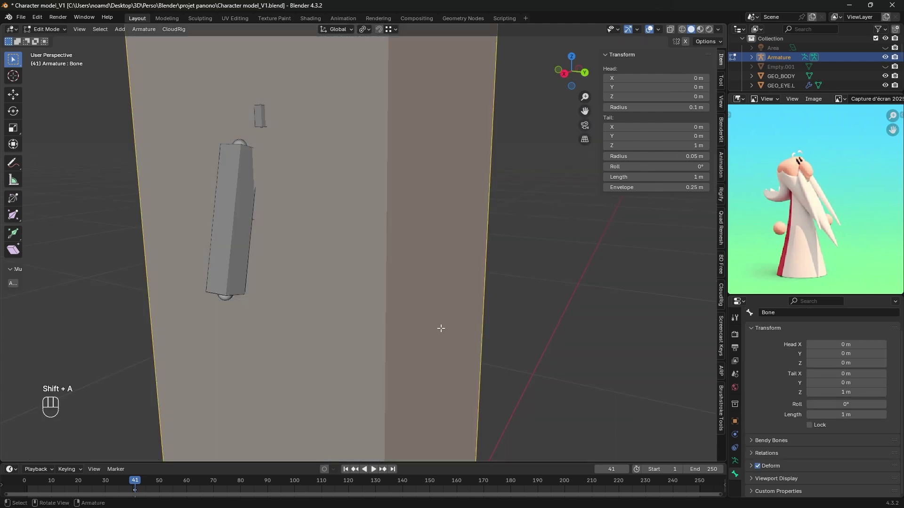
{"action": "key", "text": "s"}
{"action": "left_click", "coordinate": [341, 437]}
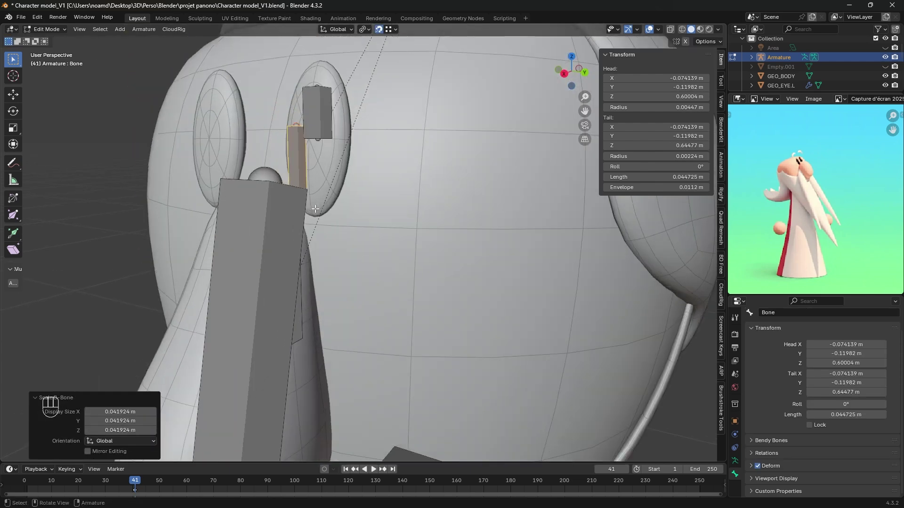
{"action": "scroll", "coordinate": [295, 170], "scroll_direction": "up", "scroll_amount": 3}
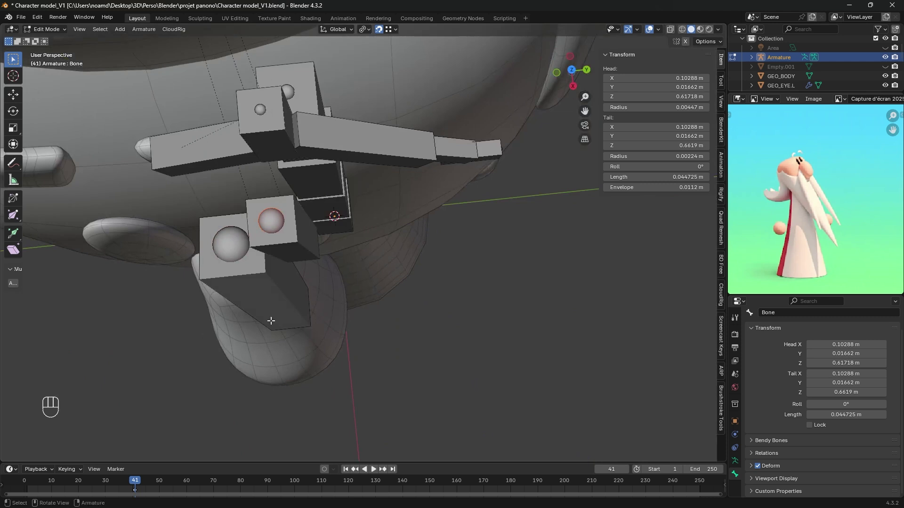
{"action": "key", "text": "g"}
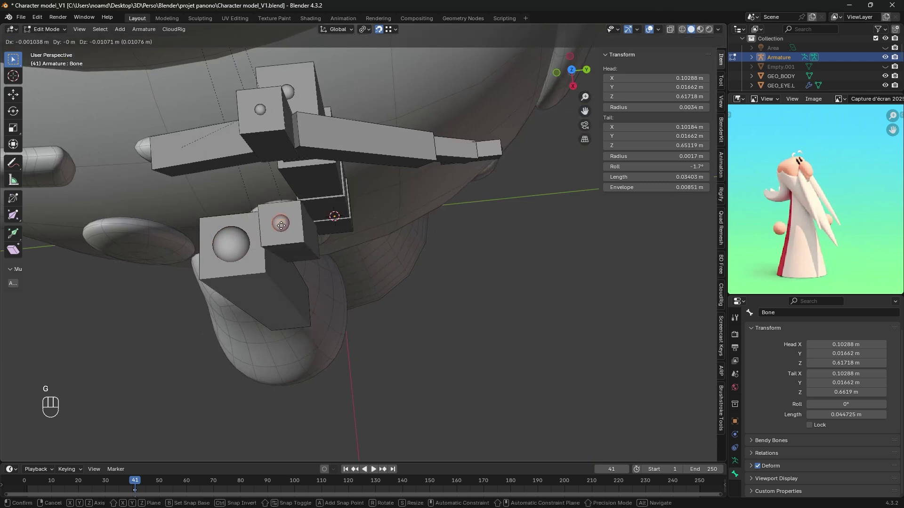
- Rename the new bone in the left eye as Eye.L
{"action": "key", "text": "F2"}
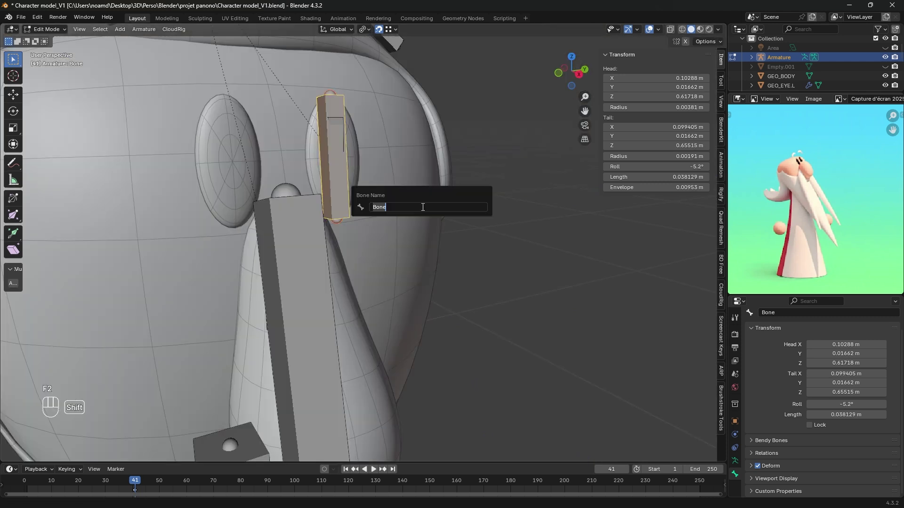
{"action": "type", "text": "Eye"}
{"action": "key", "text": "Return"}
- Set the Eye.L bone's CloudRig component to Chain: Toon and enable Smooth Spline
{"action": "scroll", "coordinate": [823, 400], "scroll_direction": "down", "scroll_amount": 2}
{"action": "left_click", "coordinate": [848, 466]}
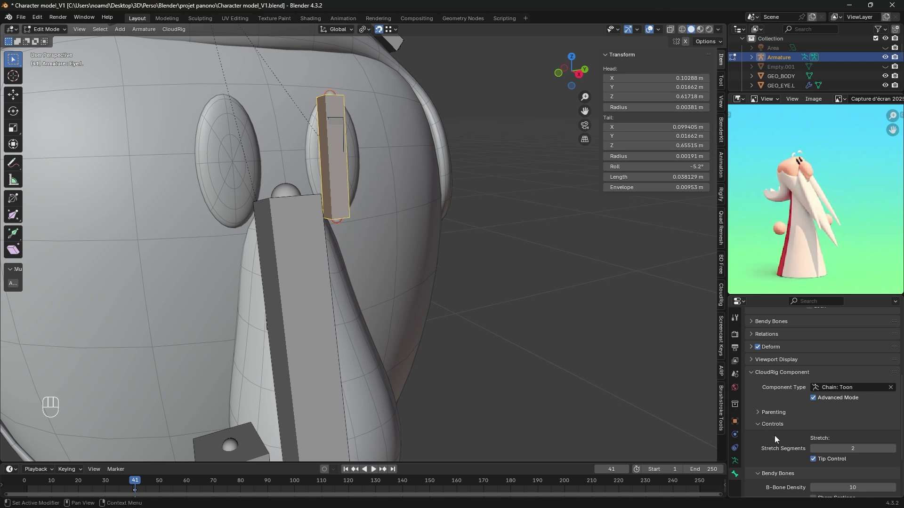
{"action": "scroll", "coordinate": [776, 437], "scroll_direction": "down", "scroll_amount": 4}
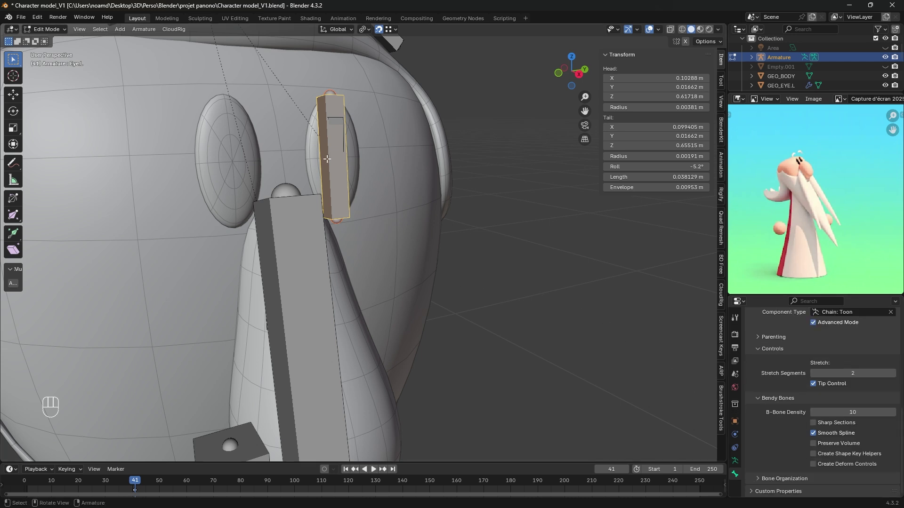
- Parent the Eye.L bone to CTRL_Eye.L with Keep Offset
{"action": "left_click", "coordinate": [338, 115], "text": "shift"}
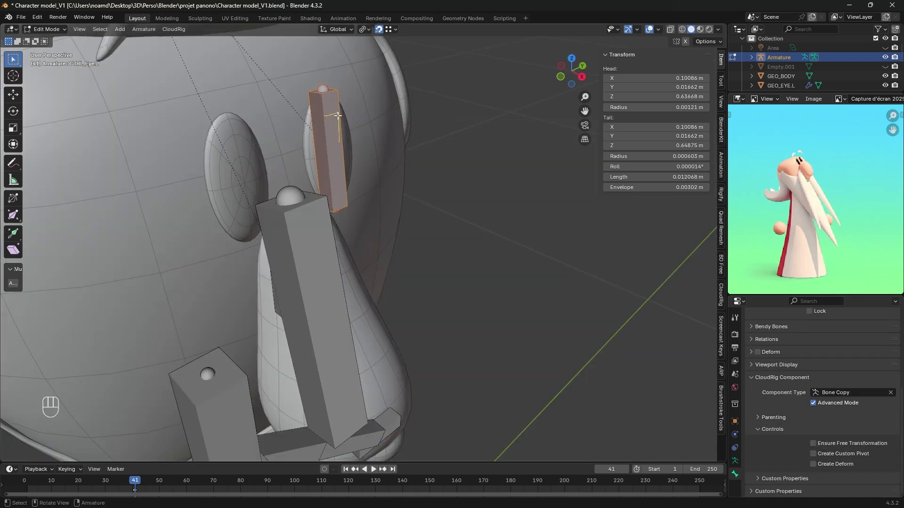
{"action": "key", "text": "ctrl+p"}
{"action": "left_click", "coordinate": [337, 115]}
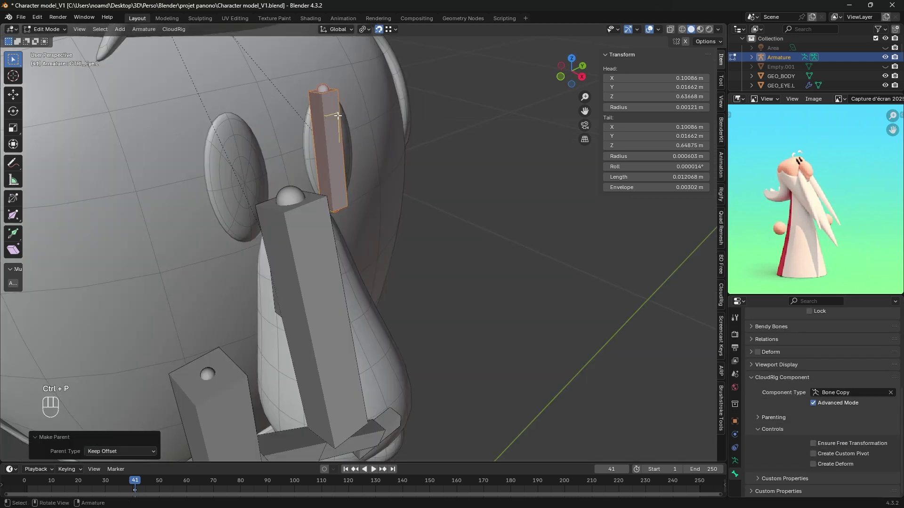
- Add a bone named Jaw, with its head at X 0 m, Z 0.52528 m and its tail at the chin at X 0.085484 m, Z 0.46896 m
{"action": "scroll", "coordinate": [374, 164], "scroll_direction": "down", "scroll_amount": 8}
{"action": "middle_click_drag", "start_coordinate": [375, 163], "coordinate": [405, 135]}
{"action": "scroll", "coordinate": [387, 222], "scroll_direction": "up", "scroll_amount": 3}
{"action": "middle_click_drag", "start_coordinate": [387, 228], "coordinate": [281, 217]}
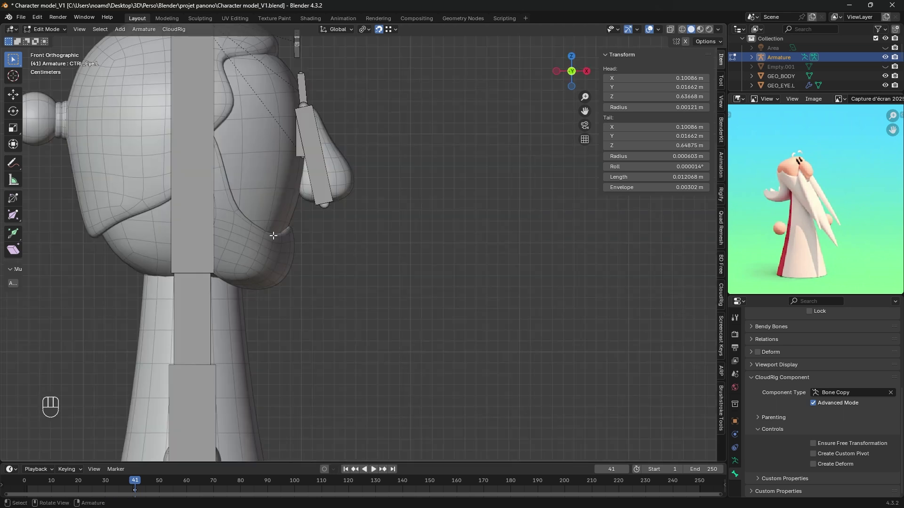
{"action": "key", "text": "shift+a"}
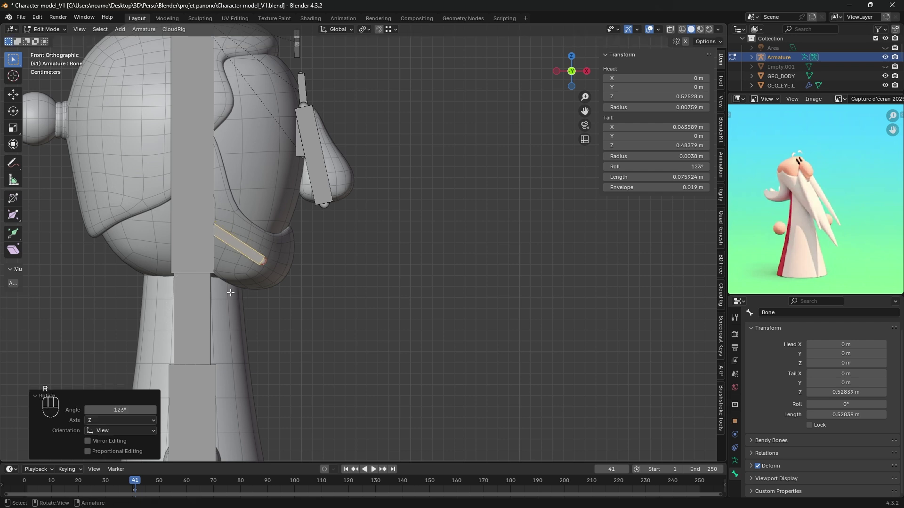
{"action": "key", "text": "g"}
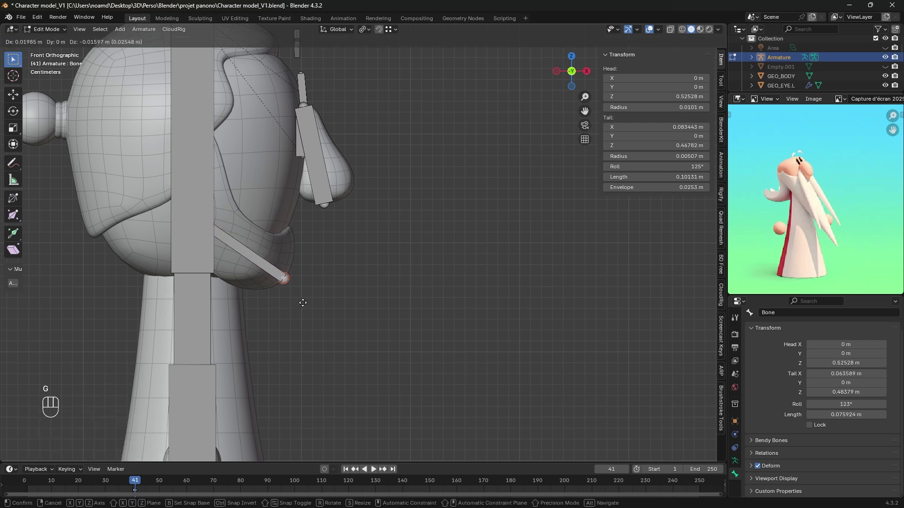
{"action": "left_click", "coordinate": [303, 303]}
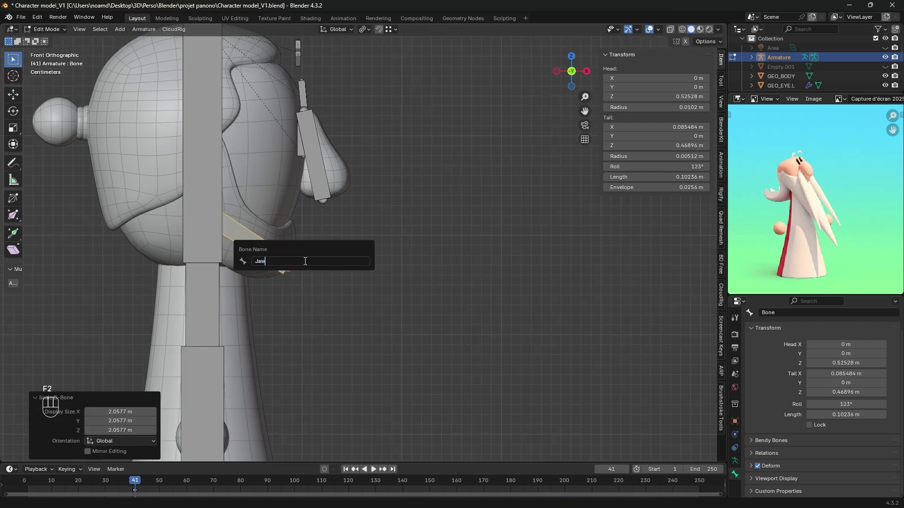
- Parent the Jaw bone to the head bone
{"action": "left_click", "coordinate": [216, 171], "text": "shift"}
{"action": "key", "text": "ctrl+p"}
{"action": "left_click", "coordinate": [217, 171]}
- Set the Jaw bone's CloudRig component to Bone Copy with Create Deform enabled
{"action": "left_click", "coordinate": [269, 253]}
{"action": "scroll", "coordinate": [828, 424], "scroll_direction": "down", "scroll_amount": 2}
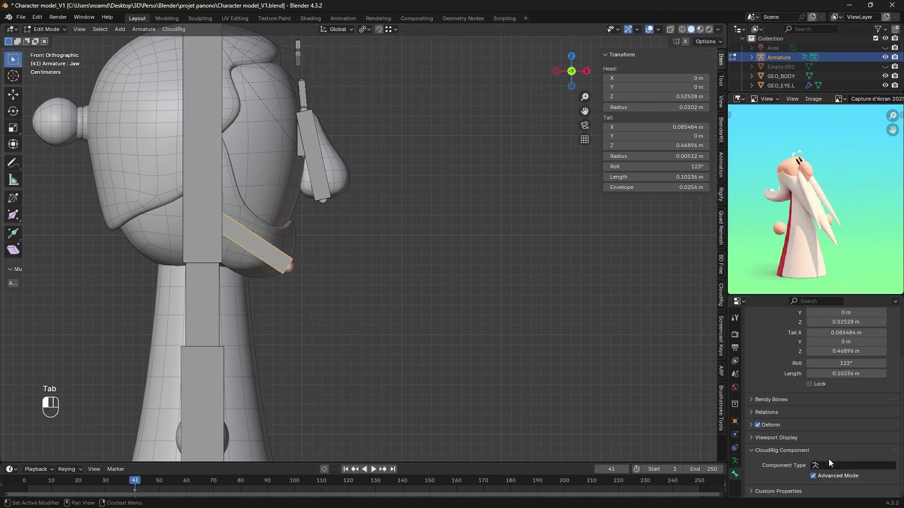
{"action": "left_click", "coordinate": [829, 465]}
{"action": "left_click", "coordinate": [786, 377]}
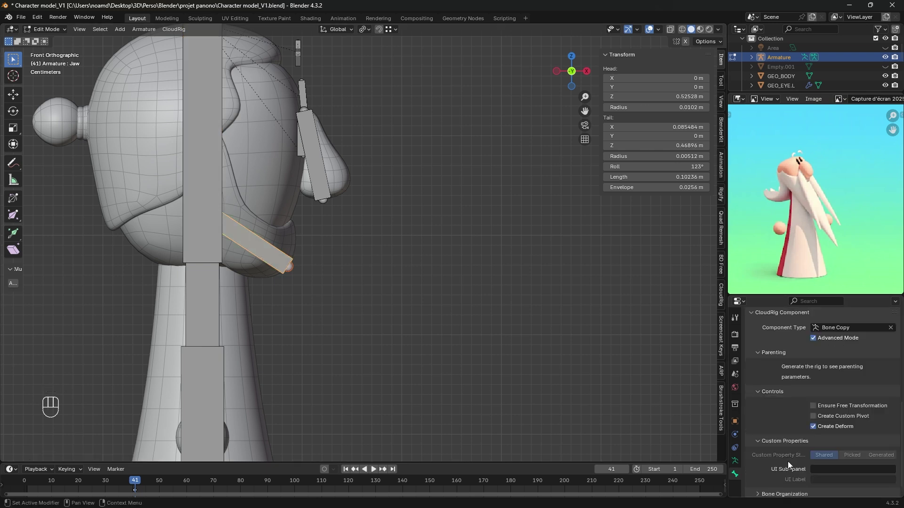
{"action": "left_click", "coordinate": [775, 441]}
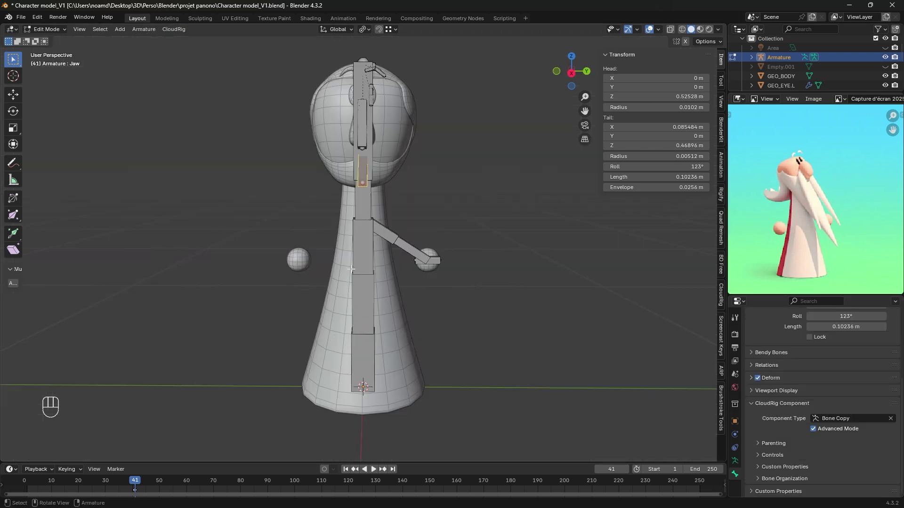
- Save the file and generate the CloudRig control rig from the armature
{"action": "middle_click_drag", "start_coordinate": [384, 235], "coordinate": [391, 283], "text": "shift"}
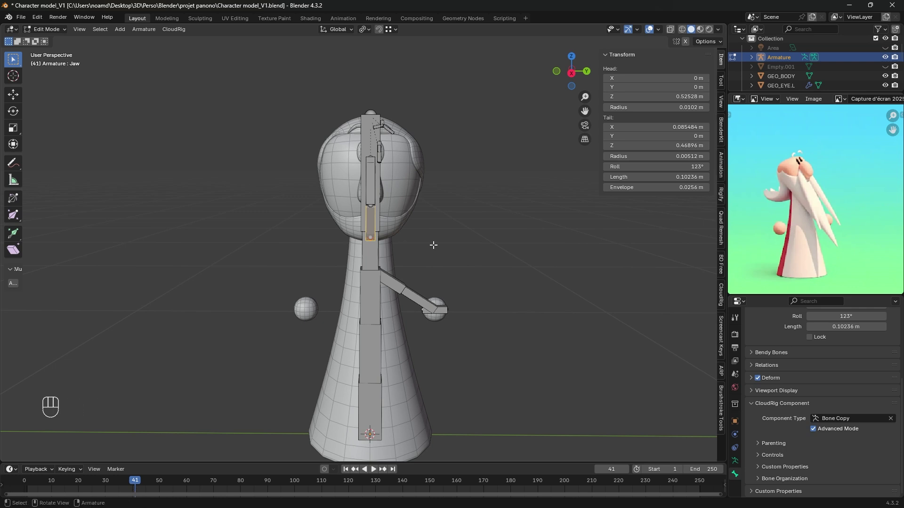
{"action": "key", "text": "ctrl+s"}
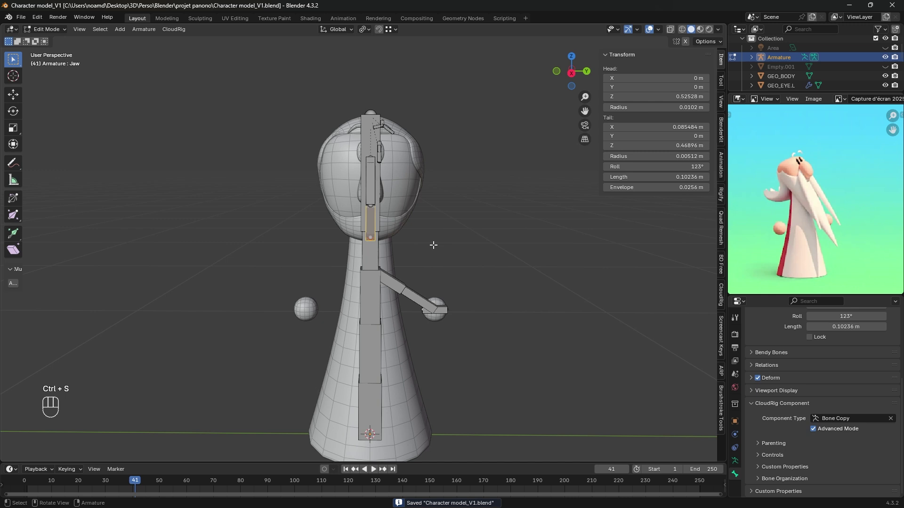
{"action": "key", "text": "ctrl+alt"}
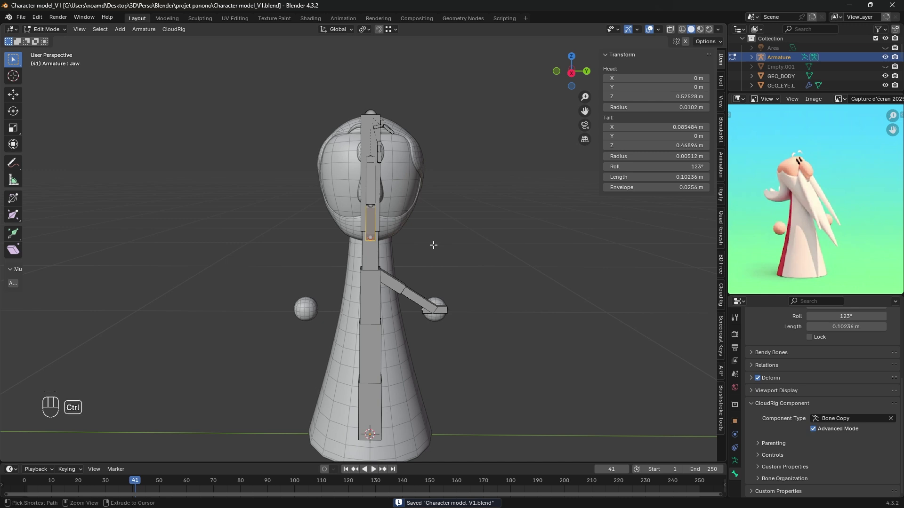
{"action": "key", "text": "ctrl+alt+r"}
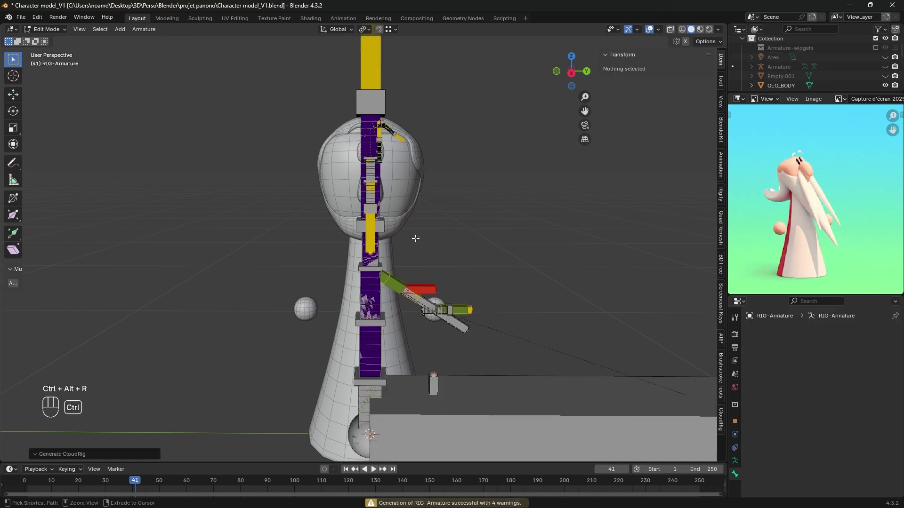
- Test the generated rig in Pose Mode by moving the left lower arm's IK tip control
{"action": "key", "text": "ctrl+Tab"}
{"action": "scroll", "coordinate": [400, 406], "scroll_direction": "down", "scroll_amount": 4}
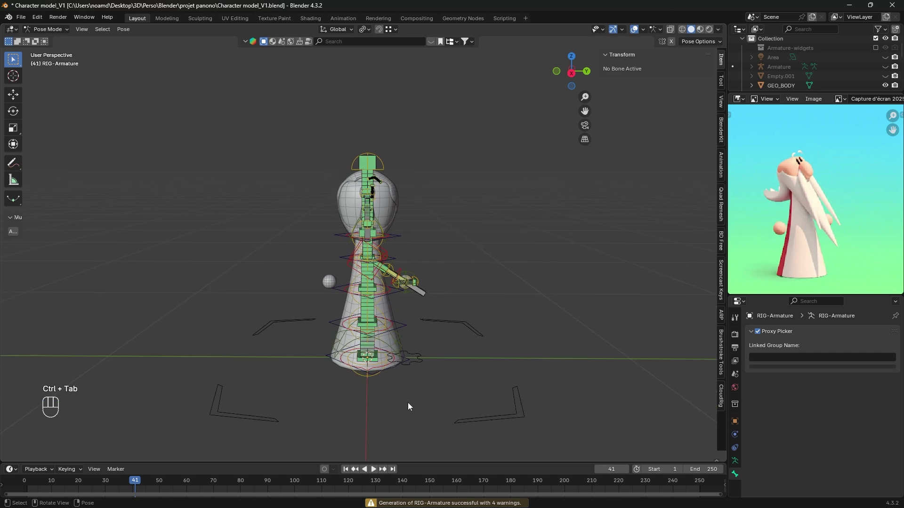
{"action": "scroll", "coordinate": [405, 402], "scroll_direction": "up", "scroll_amount": 6}
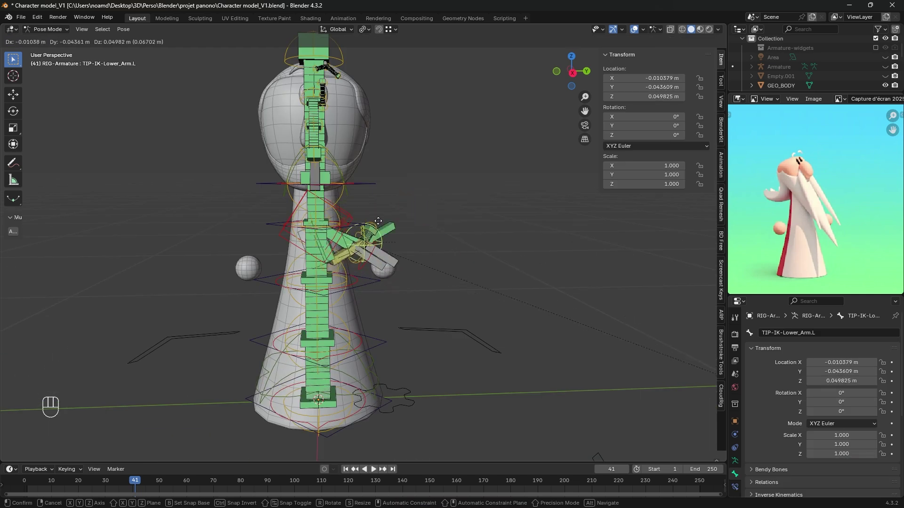
{"action": "right_click", "coordinate": [356, 244]}
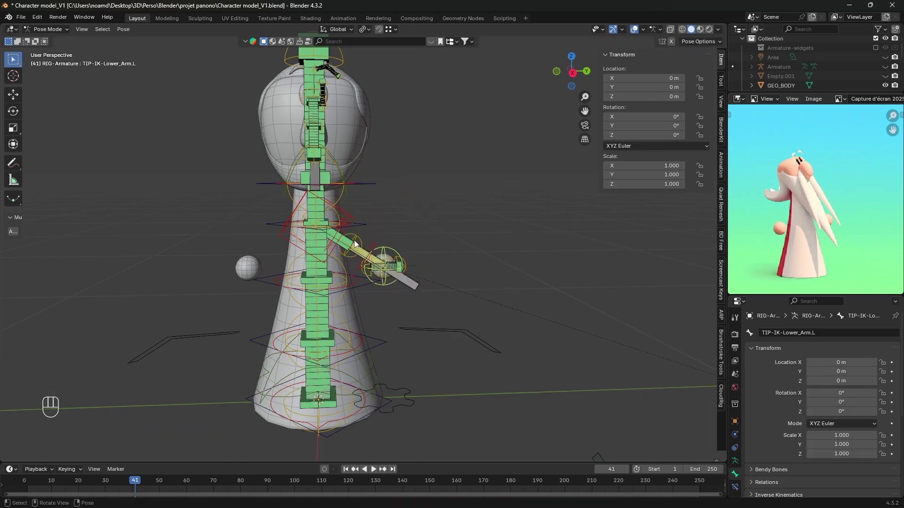
{"action": "middle_click_drag", "start_coordinate": [318, 247], "coordinate": [221, 254]}
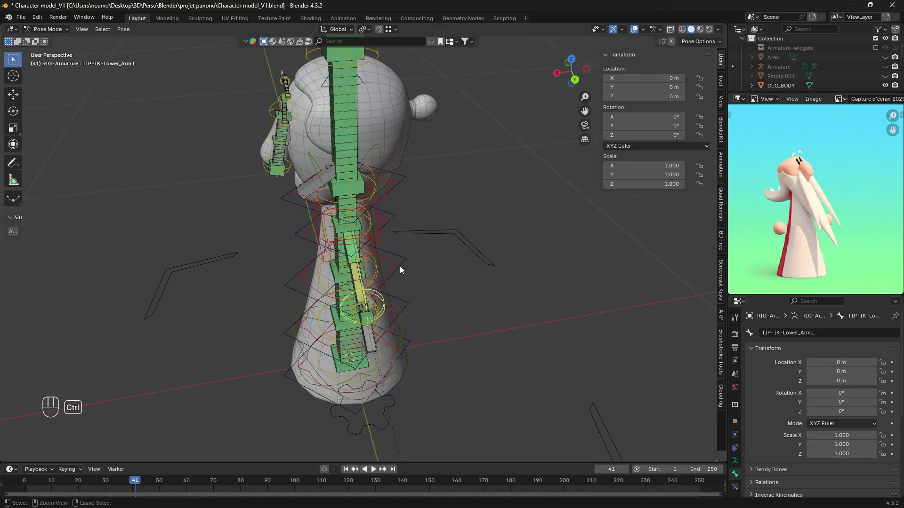
- Undo the rig generation to return to editing the source armature
{"action": "key", "text": "ctrl+z"}
{"action": "key", "text": "ctrl+z"}
{"action": "key", "text": "ctrl+z"}
{"action": "key", "text": "ctrl+z"}
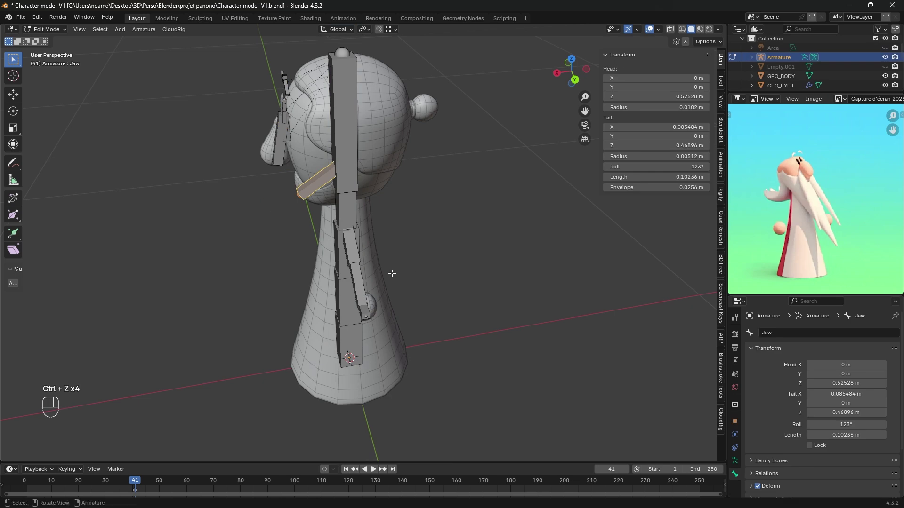
- Inspect the left arm bones and the upper arm's CloudRig component settings for controls and bendy bones
{"action": "middle_click_drag", "start_coordinate": [374, 296], "coordinate": [328, 312]}
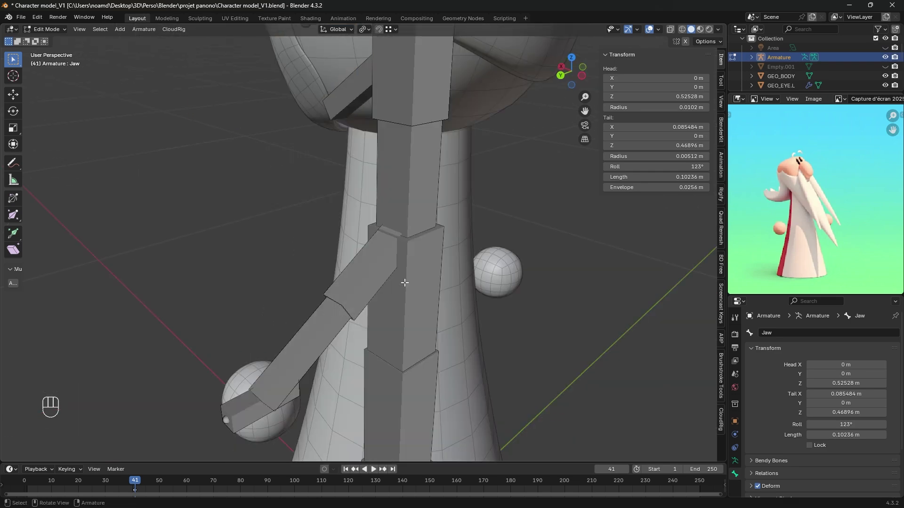
{"action": "middle_click_drag", "start_coordinate": [405, 282], "coordinate": [498, 216]}
{"action": "key", "text": "g"}
{"action": "middle_click", "coordinate": [366, 318]}
{"action": "left_click", "coordinate": [366, 317]}
{"action": "middle_click_drag", "start_coordinate": [366, 318], "coordinate": [412, 296]}
{"action": "key", "text": "g"}
{"action": "middle_click", "coordinate": [388, 356]}
{"action": "left_click", "coordinate": [387, 356]}
{"action": "middle_click_drag", "start_coordinate": [374, 316], "coordinate": [402, 271]}
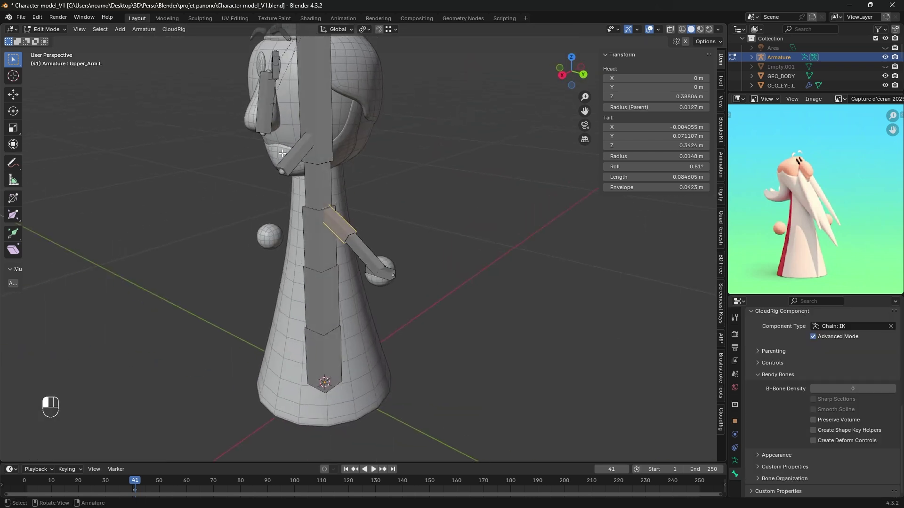
- Check the CloudRig component and control settings of the Jaw bone and the left eye control bone
{"action": "left_click", "coordinate": [836, 465]}
{"action": "left_click", "coordinate": [824, 375]}
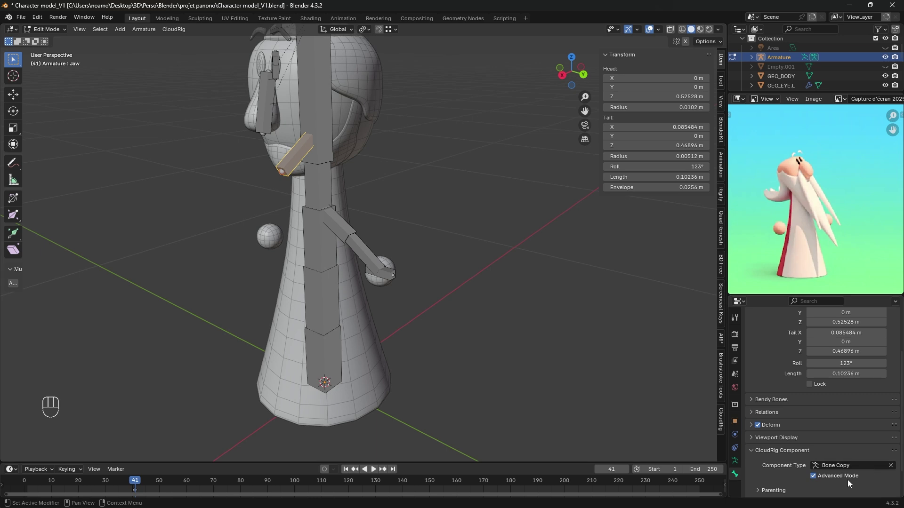
{"action": "scroll", "coordinate": [847, 479], "scroll_direction": "down", "scroll_amount": 2}
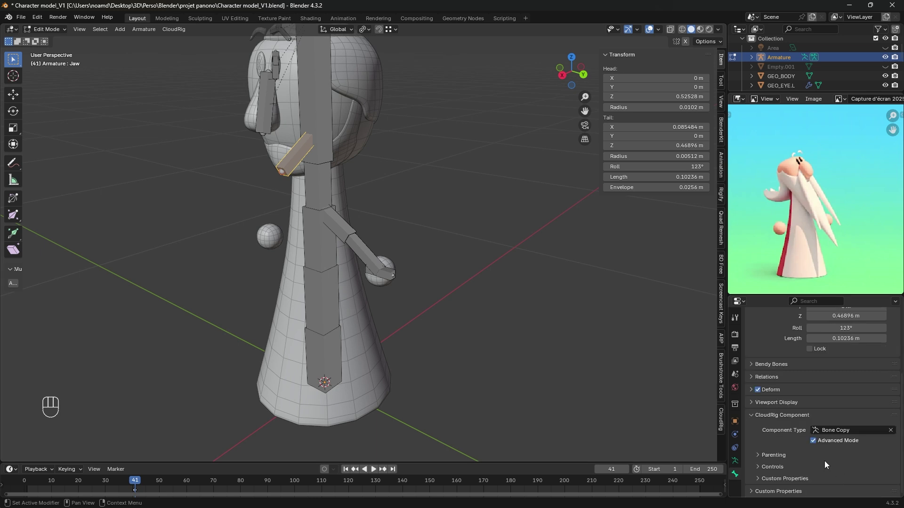
{"action": "left_click", "coordinate": [787, 465]}
{"action": "left_click", "coordinate": [772, 429]}
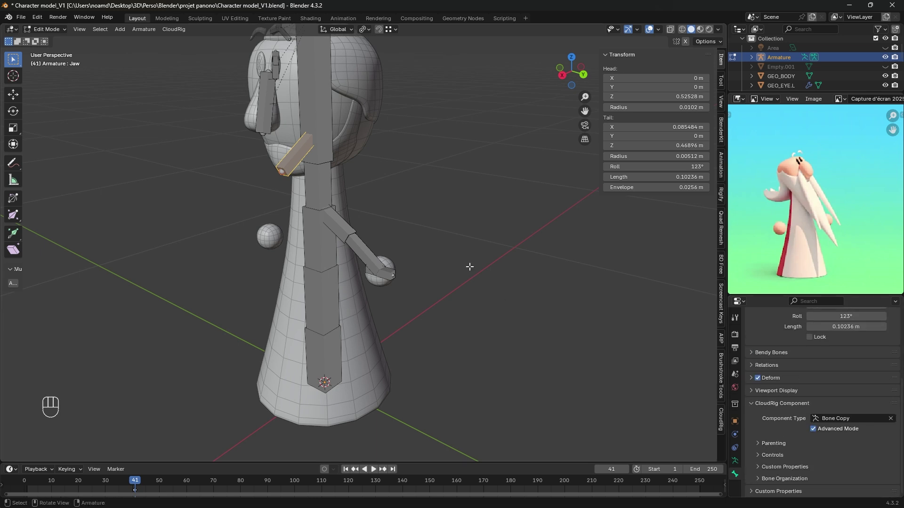
{"action": "scroll", "coordinate": [306, 197], "scroll_direction": "up", "scroll_amount": 3}
{"action": "left_click", "coordinate": [287, 195]}
{"action": "scroll", "coordinate": [284, 182], "scroll_direction": "down", "scroll_amount": 4}
{"action": "scroll", "coordinate": [301, 169], "scroll_direction": "up", "scroll_amount": 1}
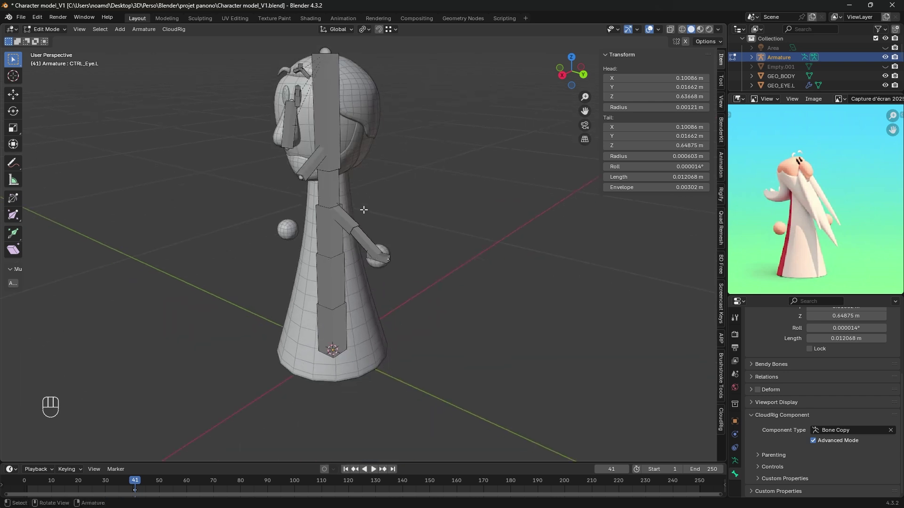
{"action": "left_click", "coordinate": [311, 164]}
{"action": "scroll", "coordinate": [362, 222], "scroll_direction": "up", "scroll_amount": 1}
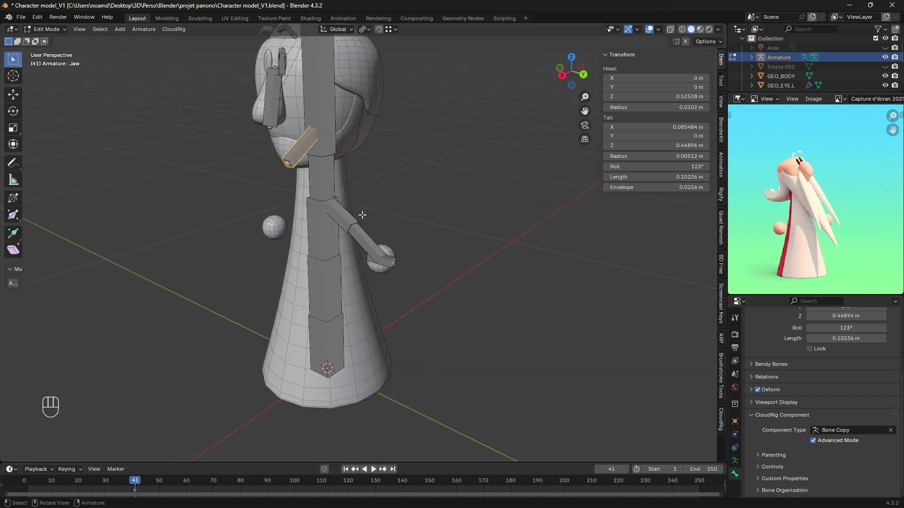
- Generate the CloudRig control rig and test moving the head's upper stretch control in Pose Mode
{"action": "middle_click_drag", "start_coordinate": [389, 230], "coordinate": [417, 220]}
{"action": "key", "text": "ctrl+alt+r"}
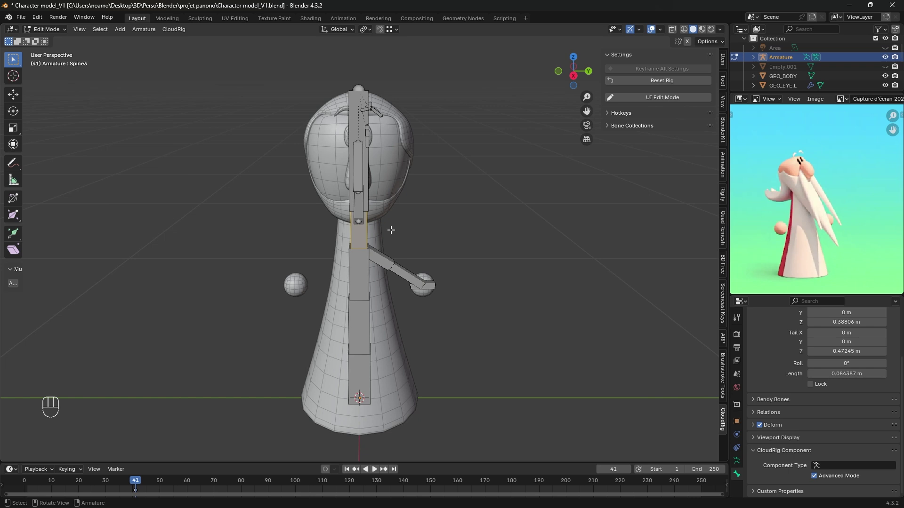
{"action": "middle_click_drag", "start_coordinate": [391, 230], "coordinate": [371, 242]}
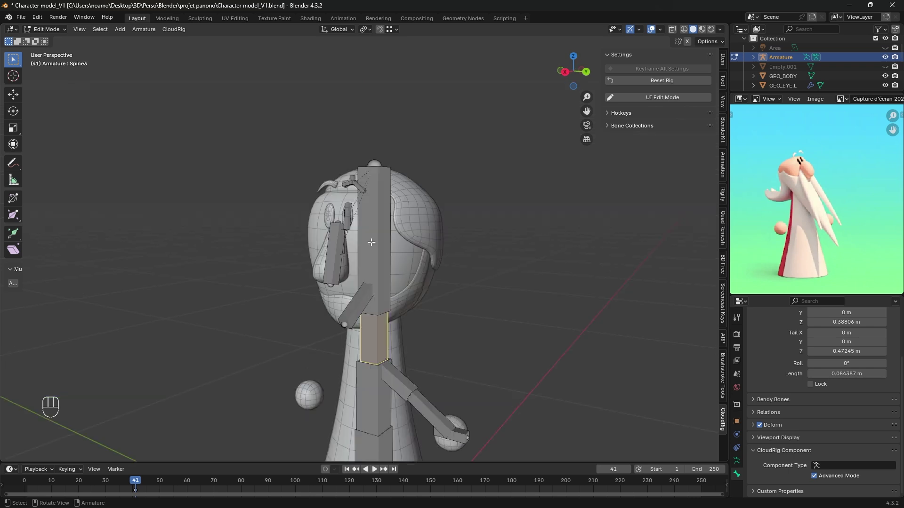
{"action": "left_click", "coordinate": [395, 251]}
{"action": "scroll", "coordinate": [414, 258], "scroll_direction": "up", "scroll_amount": 5}
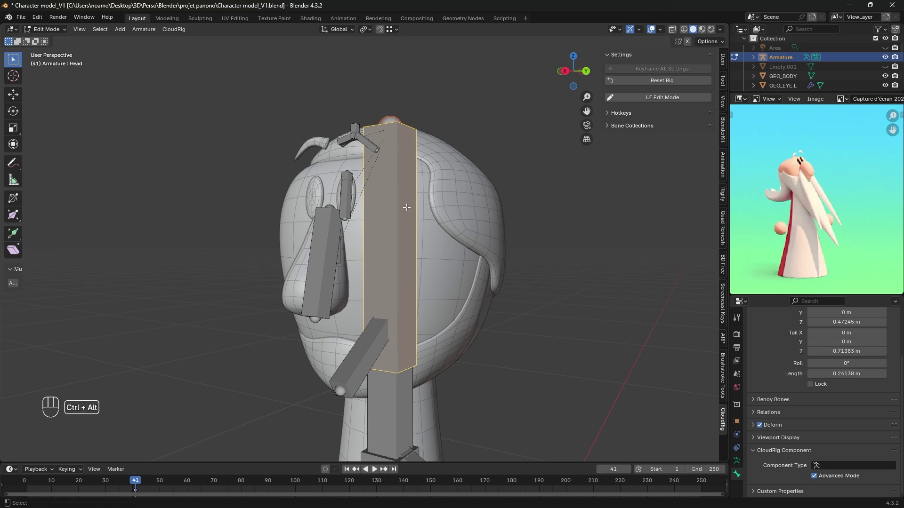
{"action": "key", "text": "ctrl+alt+r"}
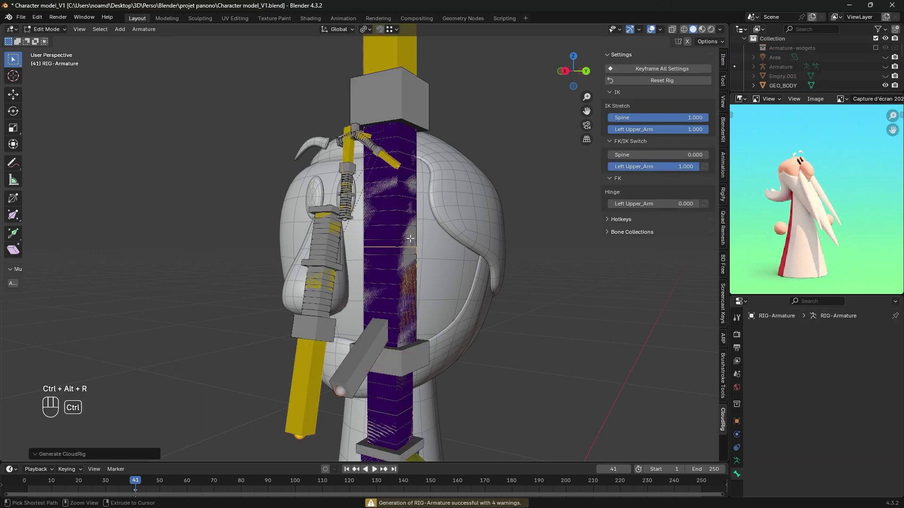
{"action": "key", "text": "ctrl+Tab"}
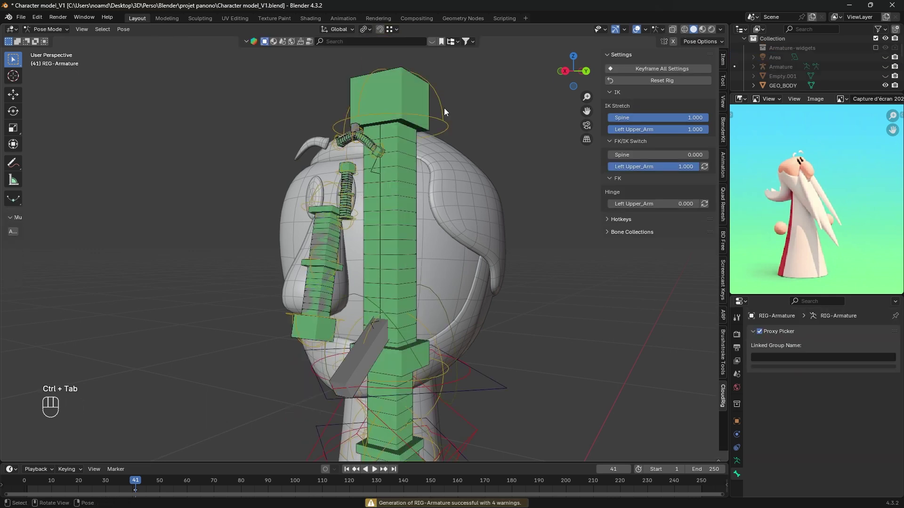
{"action": "left_click_drag", "start_coordinate": [444, 111], "coordinate": [418, 231]}
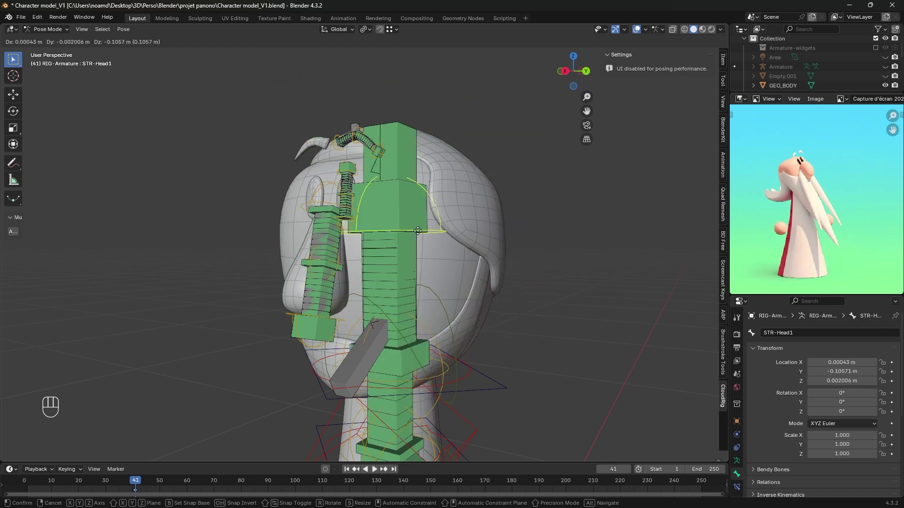
{"action": "right_click", "coordinate": [446, 311]}
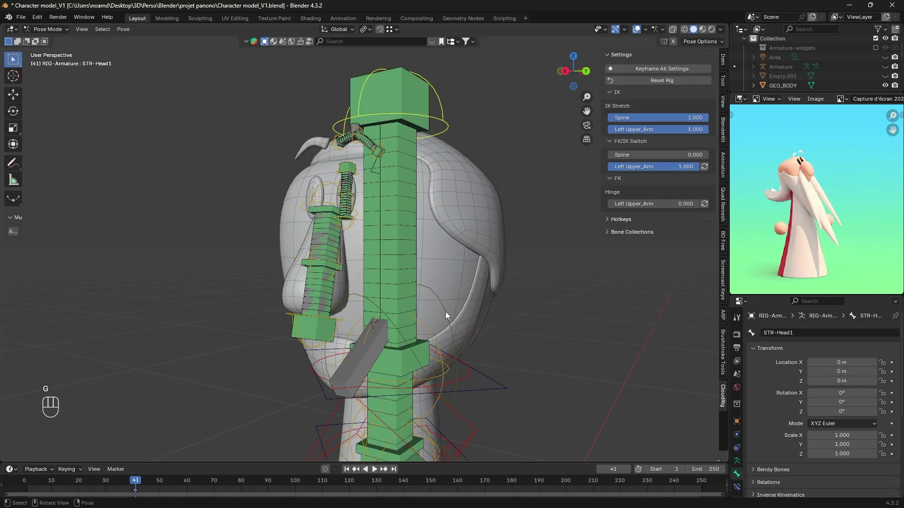
- Test the middle stretch control of the nose by moving it sideways on the generated rig
{"action": "middle_click_drag", "start_coordinate": [445, 312], "coordinate": [396, 221]}
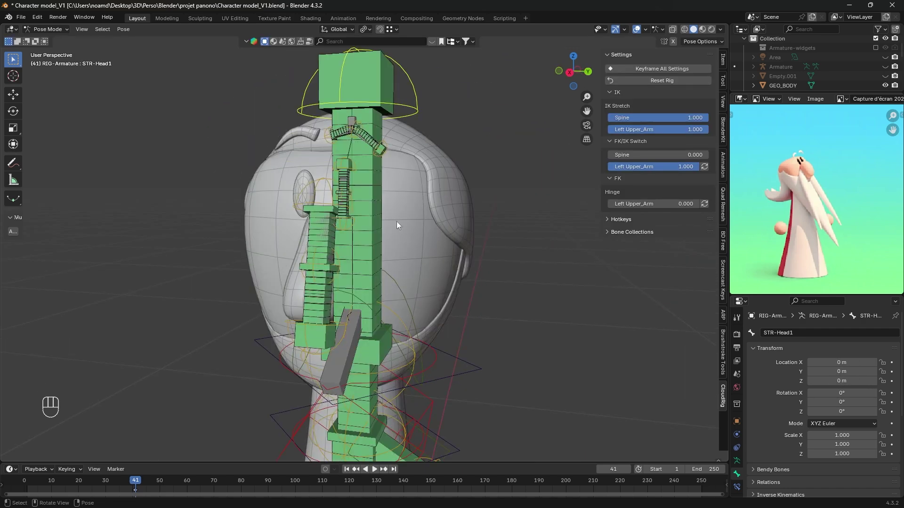
{"action": "left_click", "coordinate": [340, 255]}
{"action": "middle_click_drag", "start_coordinate": [339, 255], "coordinate": [355, 262]}
{"action": "key", "text": "g"}
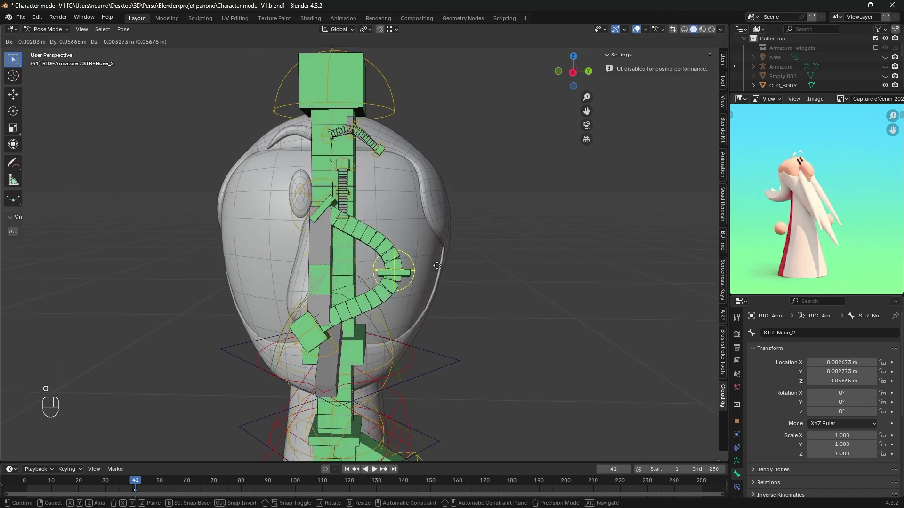
{"action": "right_click", "coordinate": [437, 265]}
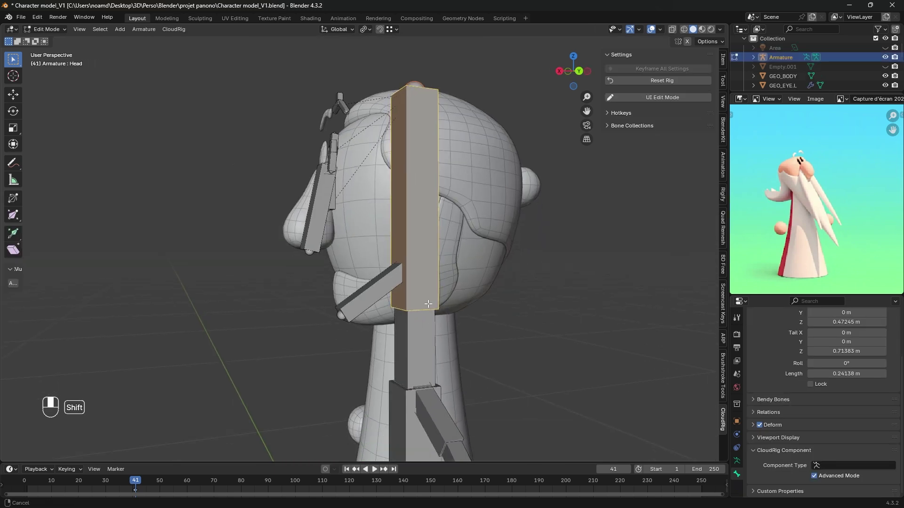
- Set the Head bone's CloudRig component type to Chain: IK in the source armature
{"action": "left_click", "coordinate": [409, 418]}
{"action": "scroll", "coordinate": [410, 418], "scroll_direction": "up", "scroll_amount": 3}
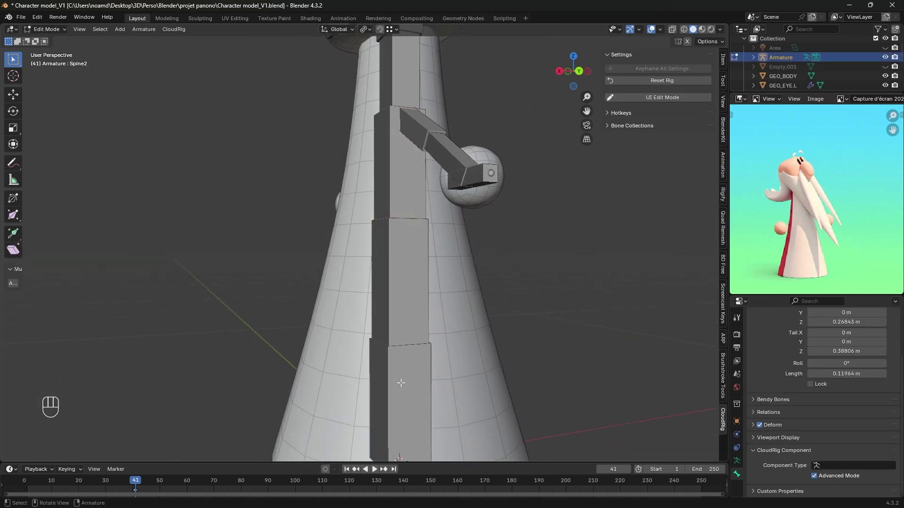
{"action": "left_click", "coordinate": [408, 288]}
{"action": "scroll", "coordinate": [408, 288], "scroll_direction": "down", "scroll_amount": 3}
{"action": "left_click", "coordinate": [394, 165]}
{"action": "middle_click_drag", "start_coordinate": [394, 165], "coordinate": [457, 282]}
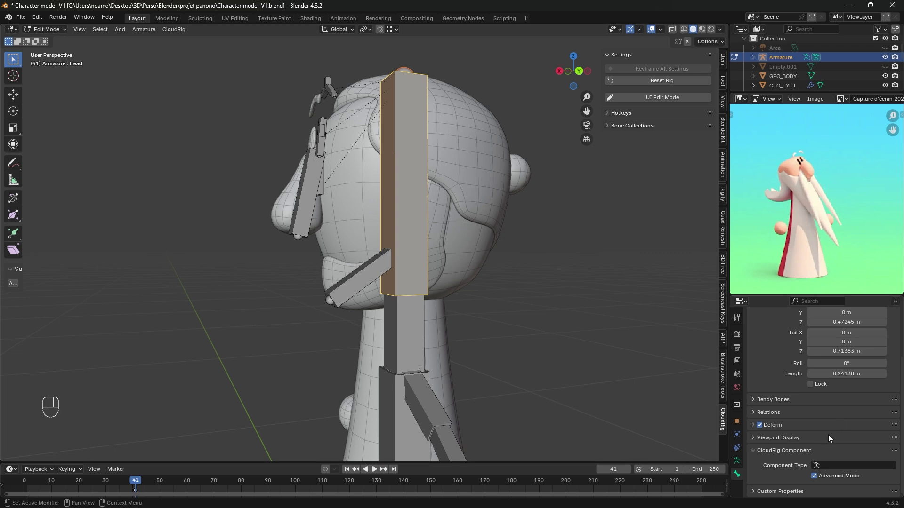
{"action": "left_click", "coordinate": [852, 466]}
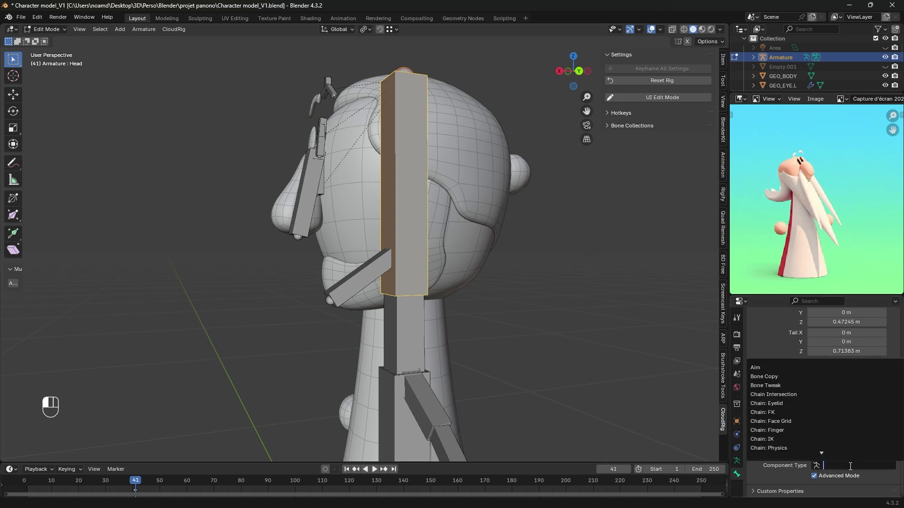
{"action": "left_click", "coordinate": [800, 432]}
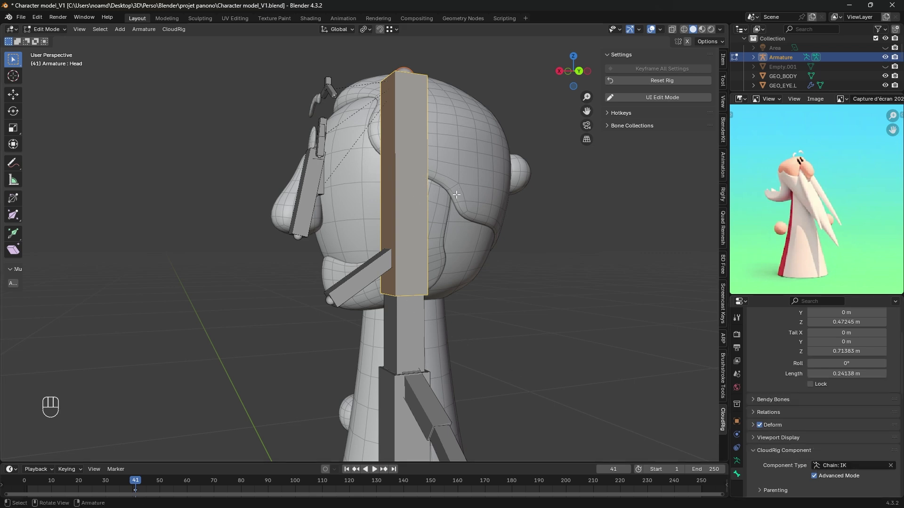
- Set the Head bone's stretch segments to 2 in its CloudRig control settings
{"action": "scroll", "coordinate": [573, 302], "scroll_direction": "down", "scroll_amount": 2}
{"action": "middle_click_drag", "start_coordinate": [395, 382], "coordinate": [388, 322], "text": "shift"}
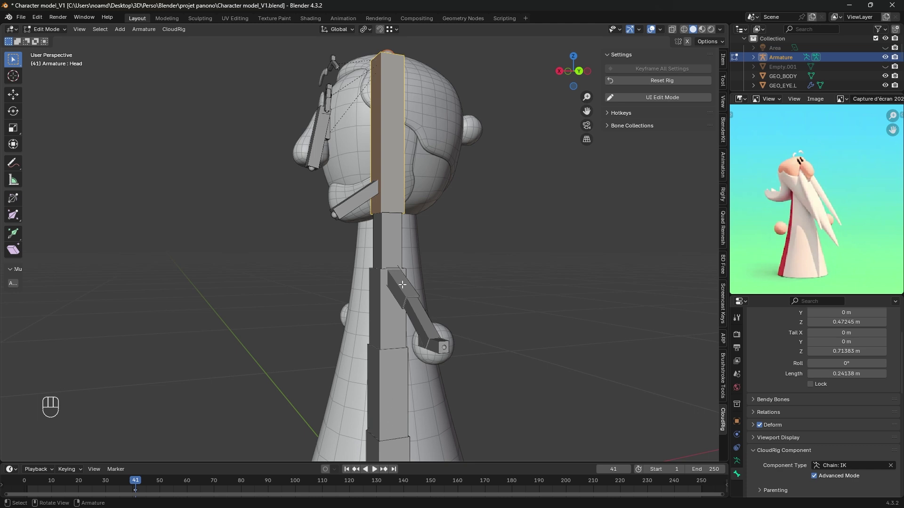
{"action": "left_click", "coordinate": [381, 231]}
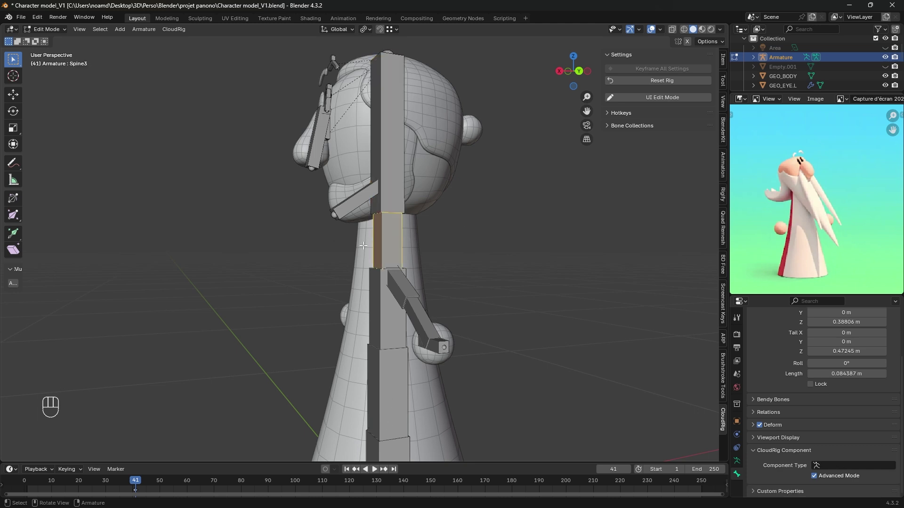
{"action": "left_click", "coordinate": [396, 161]}
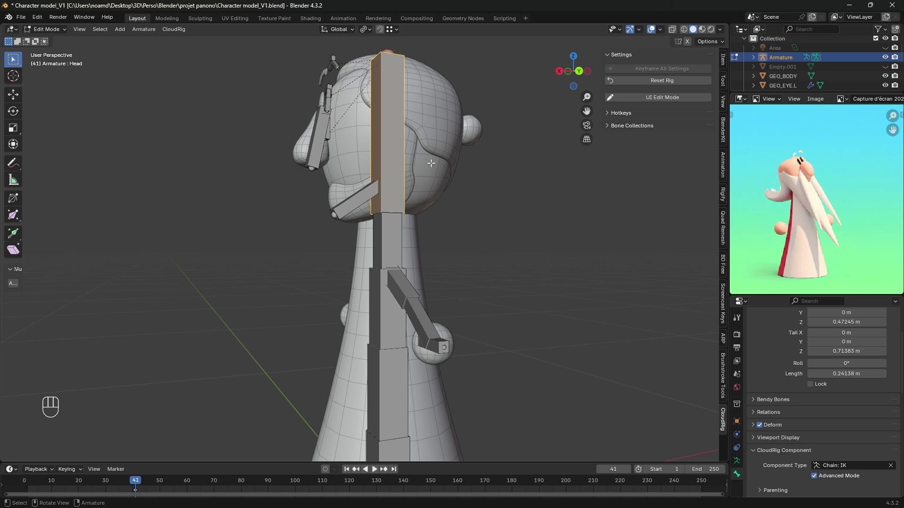
{"action": "scroll", "coordinate": [806, 439], "scroll_direction": "down", "scroll_amount": 5}
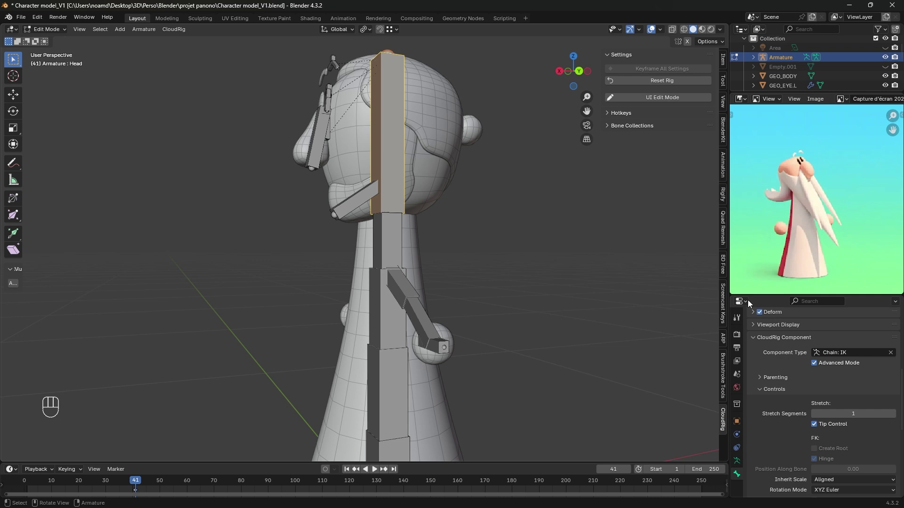
{"action": "left_click", "coordinate": [893, 414]}
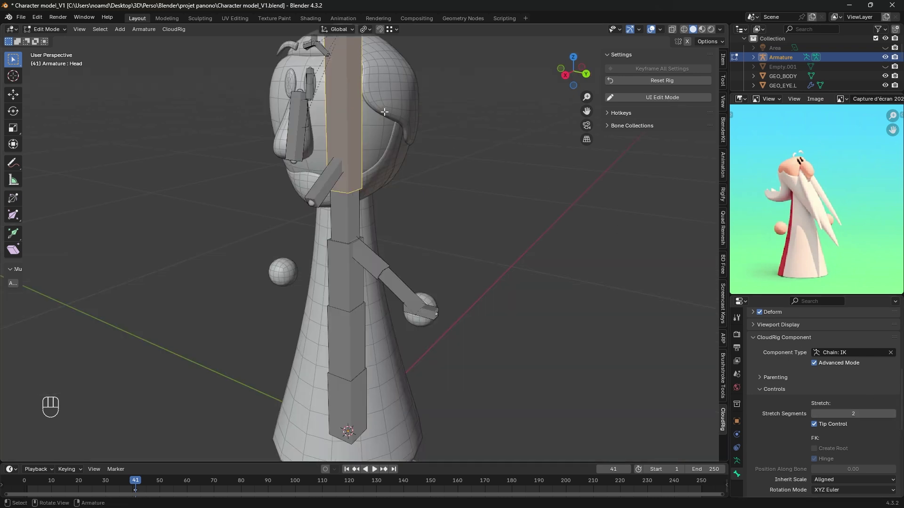
- Change the Head bone's CloudRig component type to Chain: FK and show its Bendy Bones settings
{"action": "scroll", "coordinate": [809, 409], "scroll_direction": "up", "scroll_amount": 1}
{"action": "left_click", "coordinate": [847, 371]}
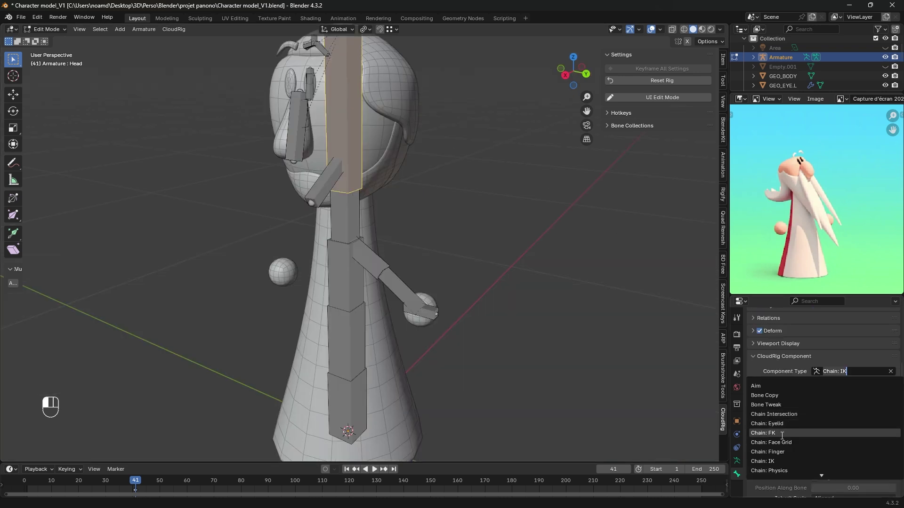
{"action": "left_click", "coordinate": [780, 433]}
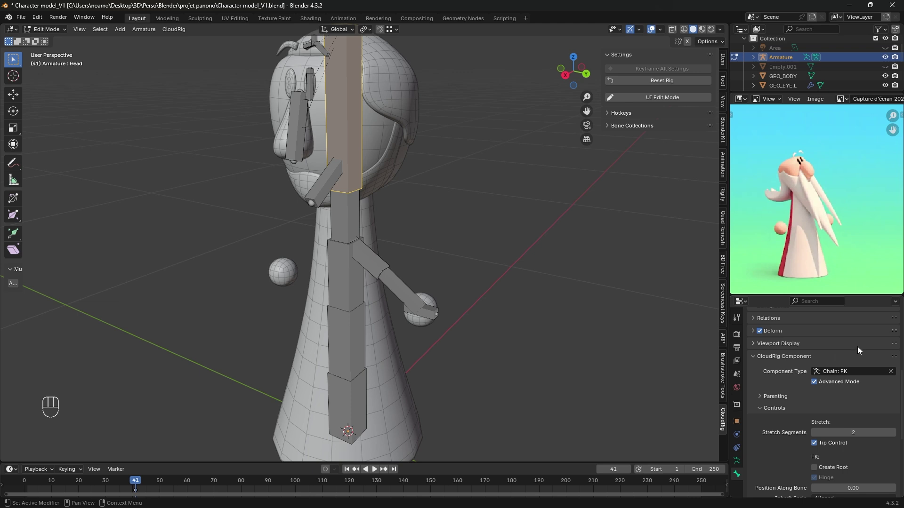
{"action": "scroll", "coordinate": [806, 385], "scroll_direction": "down", "scroll_amount": 8}
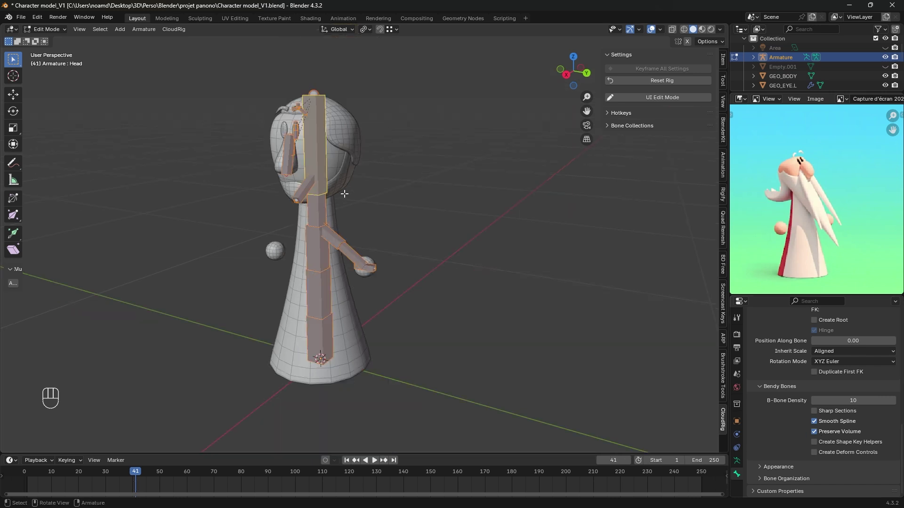
{"action": "key", "text": "a"}
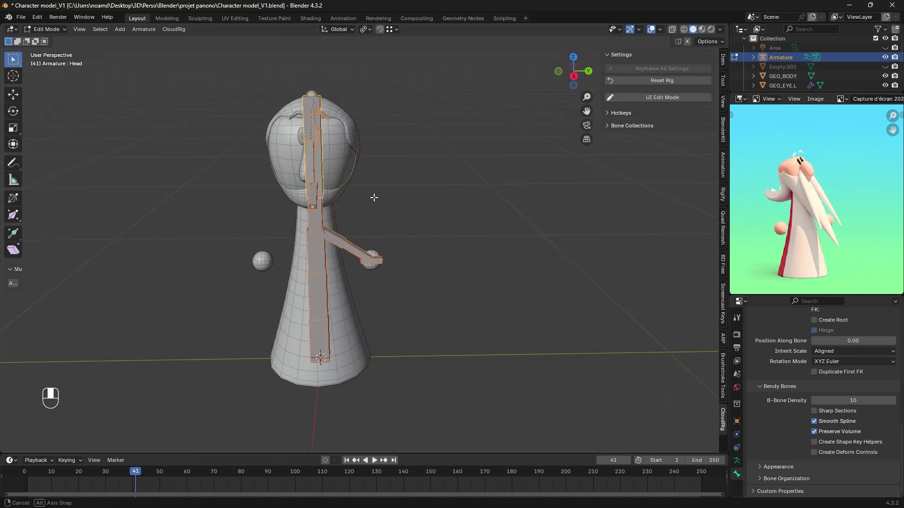
{"action": "right_click", "coordinate": [347, 195]}
{"action": "left_click", "coordinate": [349, 203]}
{"action": "middle_click_drag", "start_coordinate": [349, 202], "coordinate": [359, 255]}
{"action": "key", "text": "ctrl+z"}
{"action": "middle_click_drag", "start_coordinate": [246, 164], "coordinate": [466, 327]}
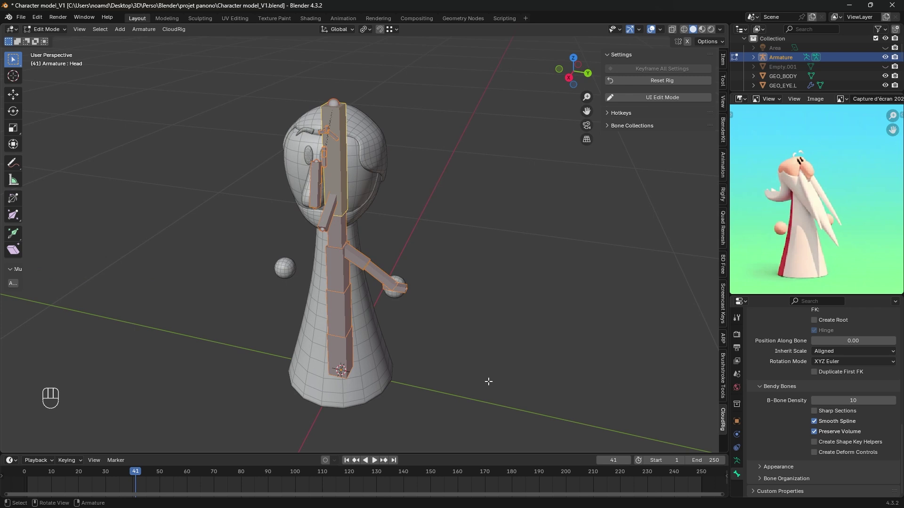
- Leave armature editing, select all of the character's mesh objects and set the transform pivot point to 3D Cursor
{"action": "key", "text": "Tab"}
{"action": "left_click", "coordinate": [364, 167]}
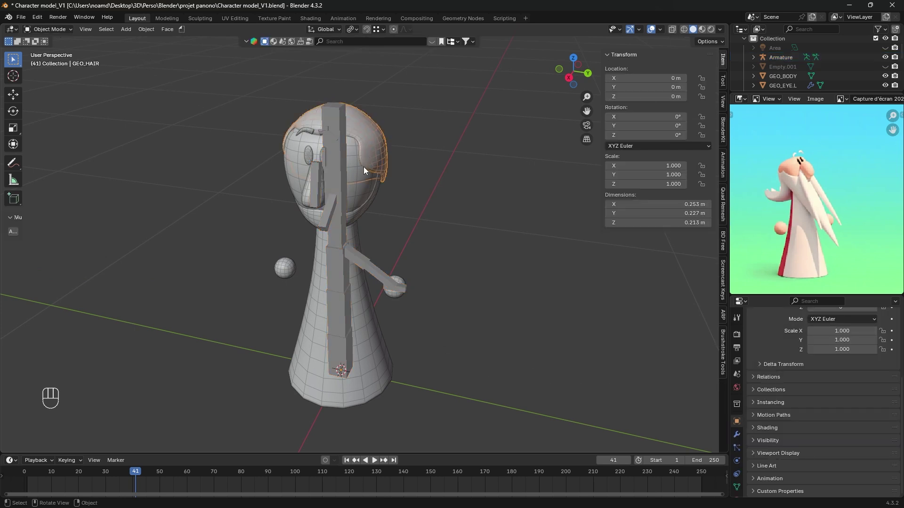
{"action": "middle_click_drag", "start_coordinate": [341, 164], "coordinate": [327, 172]}
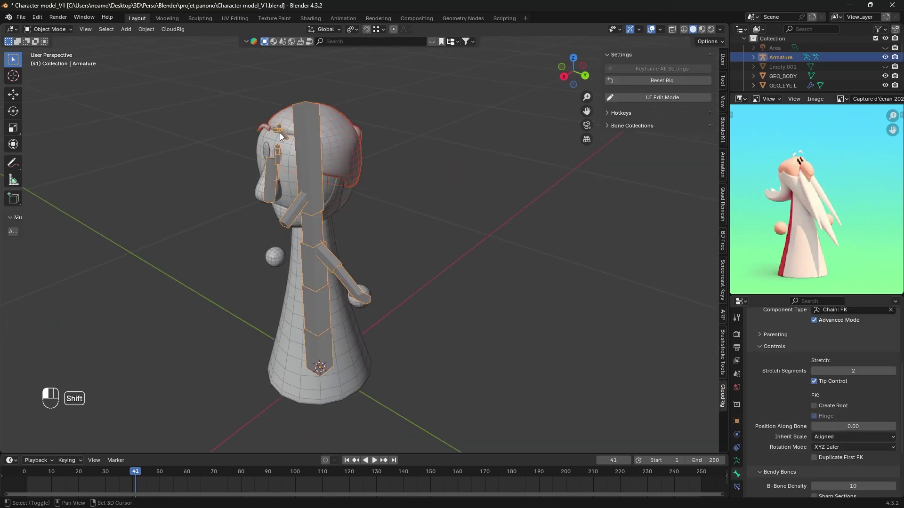
{"action": "left_click", "coordinate": [280, 132], "text": "shift"}
{"action": "left_click", "coordinate": [278, 128], "text": "shift"}
{"action": "left_click", "coordinate": [352, 29]}
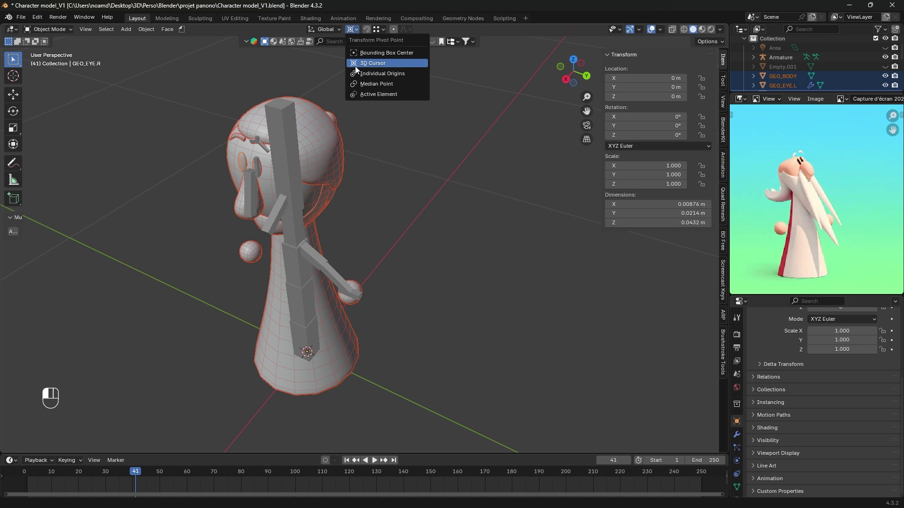
{"action": "left_click", "coordinate": [355, 64]}
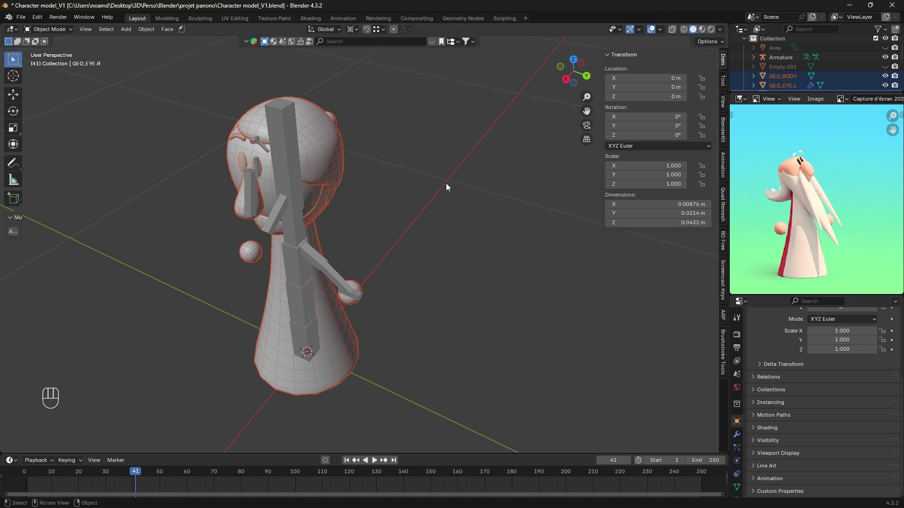
- Rotate the selected character meshes 90° around the global Z axis and apply all their transforms
{"action": "type", "text": "rz90"}
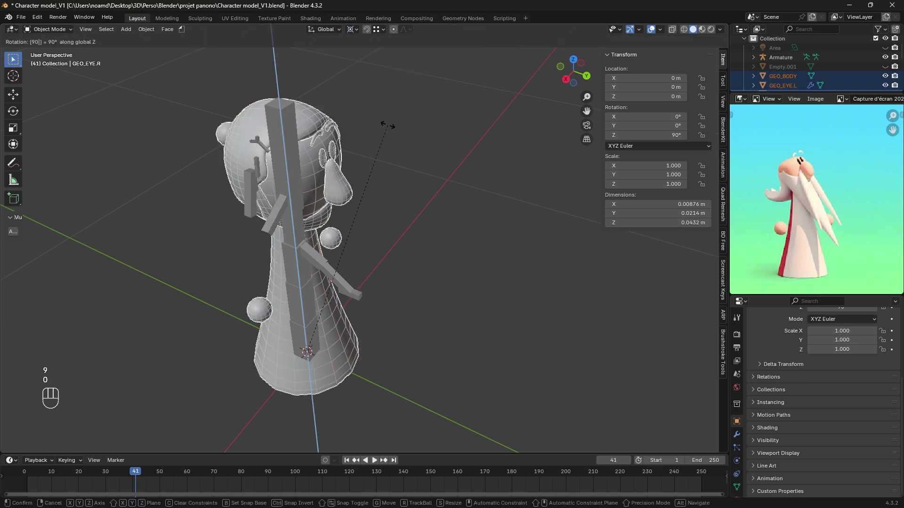
{"action": "left_click", "coordinate": [388, 126]}
{"action": "middle_click_drag", "start_coordinate": [388, 126], "coordinate": [318, 109]}
{"action": "key", "text": "ctrl+a"}
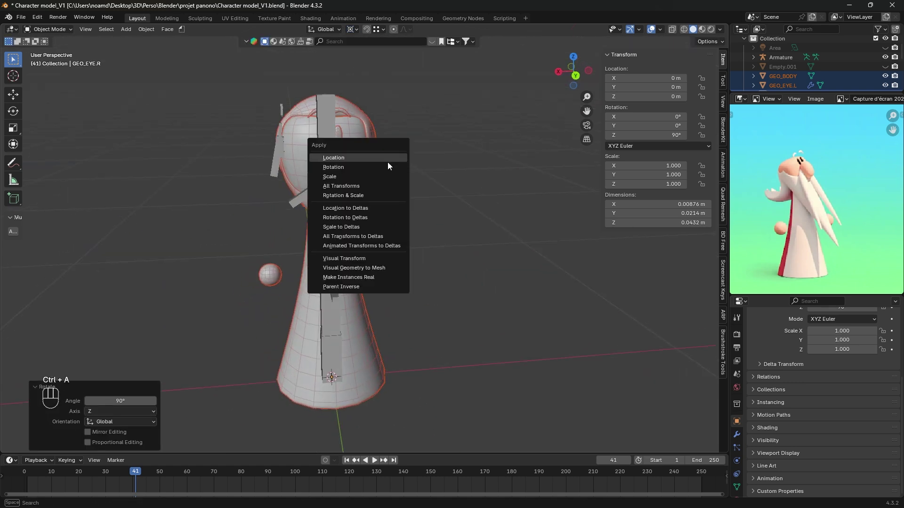
{"action": "left_click", "coordinate": [357, 187]}
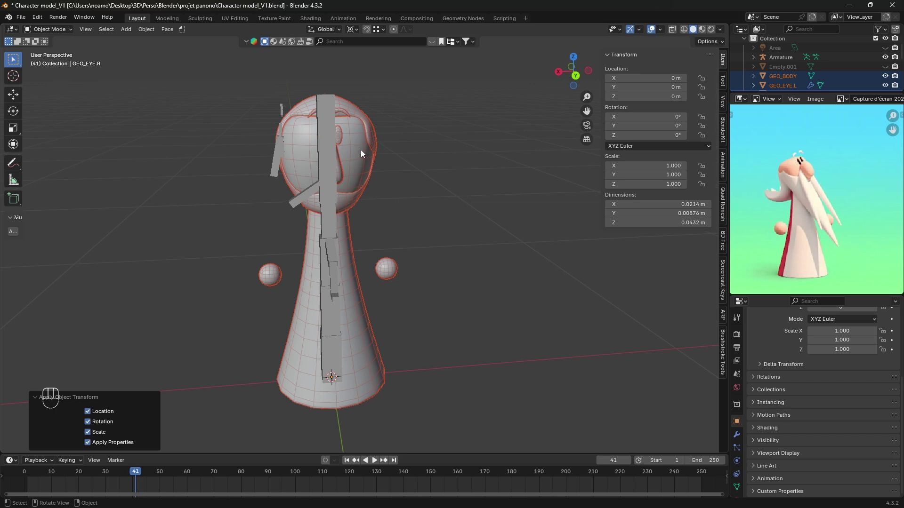
- Rotate all bones of the source armature 90° around the global Z axis in Edit Mode
{"action": "middle_click_drag", "start_coordinate": [361, 151], "coordinate": [379, 116]}
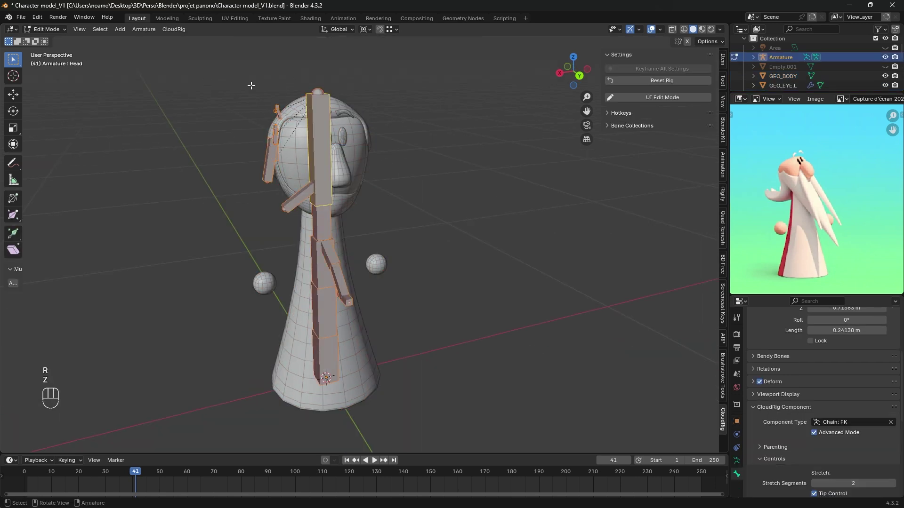
{"action": "type", "text": "rz"}
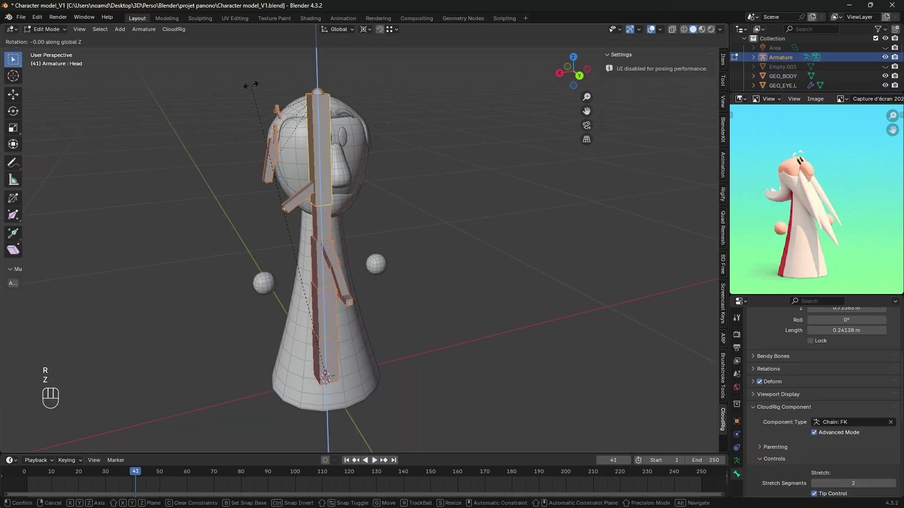
{"action": "type", "text": "90"}
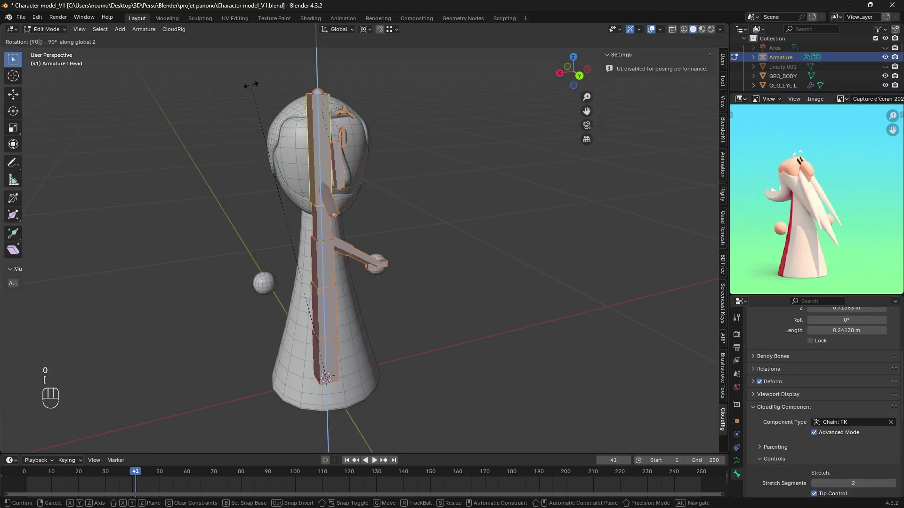
{"action": "key", "text": "Return"}
{"action": "middle_click_drag", "start_coordinate": [251, 84], "coordinate": [403, 159]}
- Symmetrize all bones of the armature to create the opposite arm and facial bones
{"action": "left_click", "coordinate": [86, 65]}
{"action": "key", "text": "a"}
{"action": "right_click", "coordinate": [344, 112]}
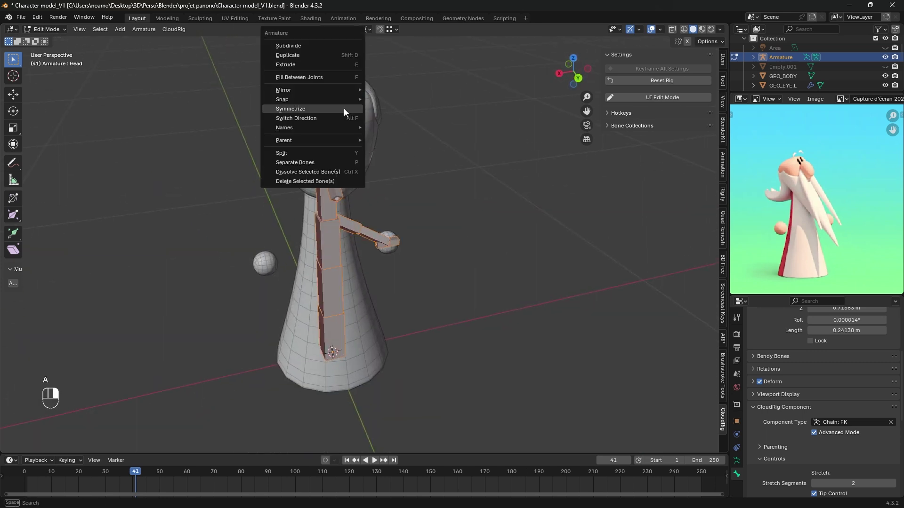
{"action": "left_click", "coordinate": [344, 112]}
- Select the Jaw bone and reset its roll to 0°
{"action": "middle_click_drag", "start_coordinate": [344, 112], "coordinate": [331, 64]}
{"action": "scroll", "coordinate": [344, 215], "scroll_direction": "up", "scroll_amount": 3}
{"action": "middle_click_drag", "start_coordinate": [343, 214], "coordinate": [372, 226]}
{"action": "left_click", "coordinate": [323, 181]}
{"action": "key", "text": "g"}
{"action": "right_click", "coordinate": [383, 179]}
{"action": "middle_click_drag", "start_coordinate": [384, 180], "coordinate": [447, 137]}
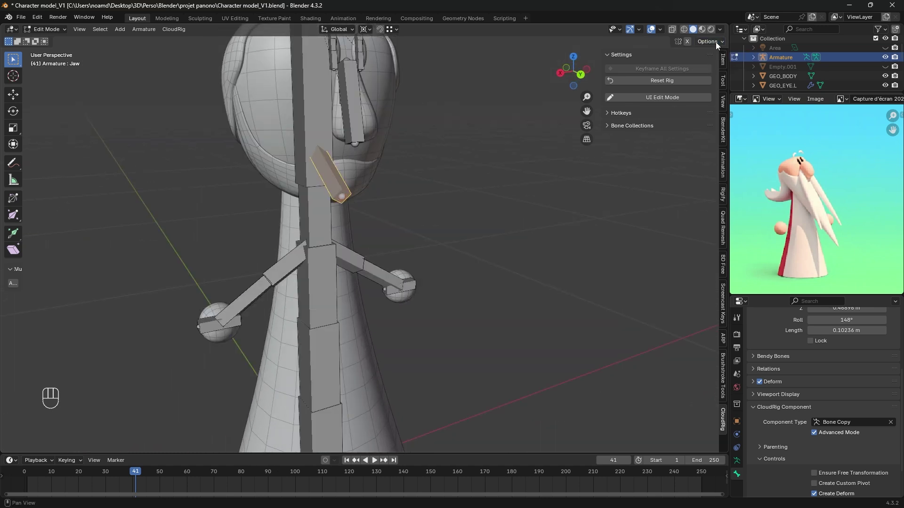
{"action": "left_click", "coordinate": [723, 60]}
{"action": "key", "text": "BackSpace"}
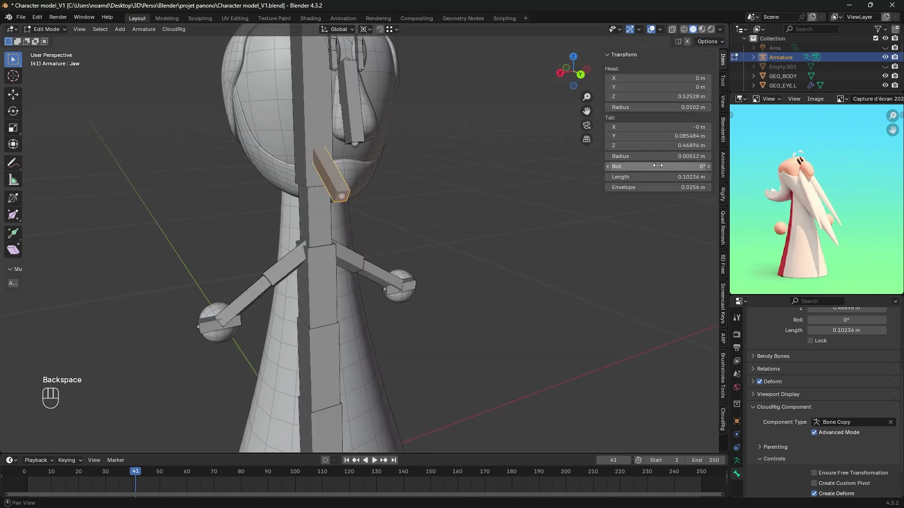
- Generate the CloudRig control rig from the symmetrized armature
{"action": "scroll", "coordinate": [455, 158], "scroll_direction": "down", "scroll_amount": 3}
{"action": "middle_click_drag", "start_coordinate": [456, 158], "coordinate": [380, 167]}
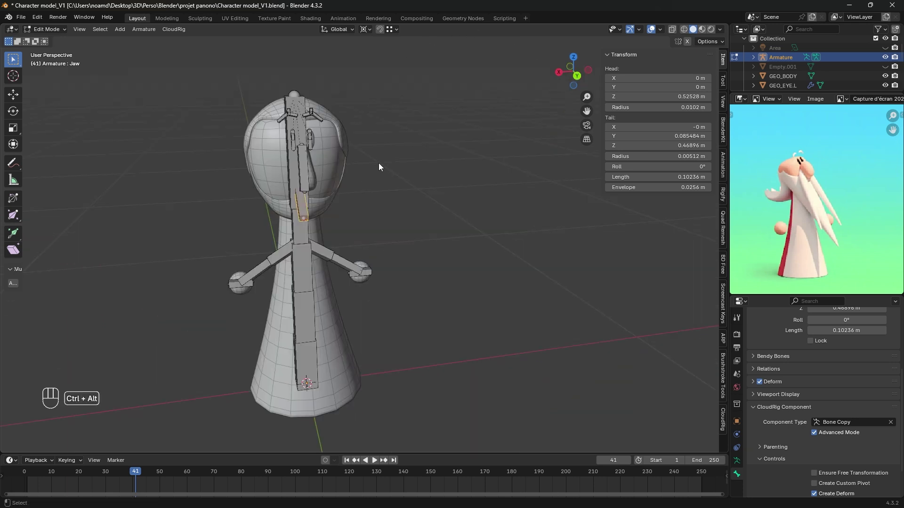
{"action": "key", "text": "ctrl+alt+g"}
- Hide the Deform Bones, Original Bones, Stretch Controls and Mechanism Bones collections of the generated rig
{"action": "left_click", "coordinate": [722, 397]}
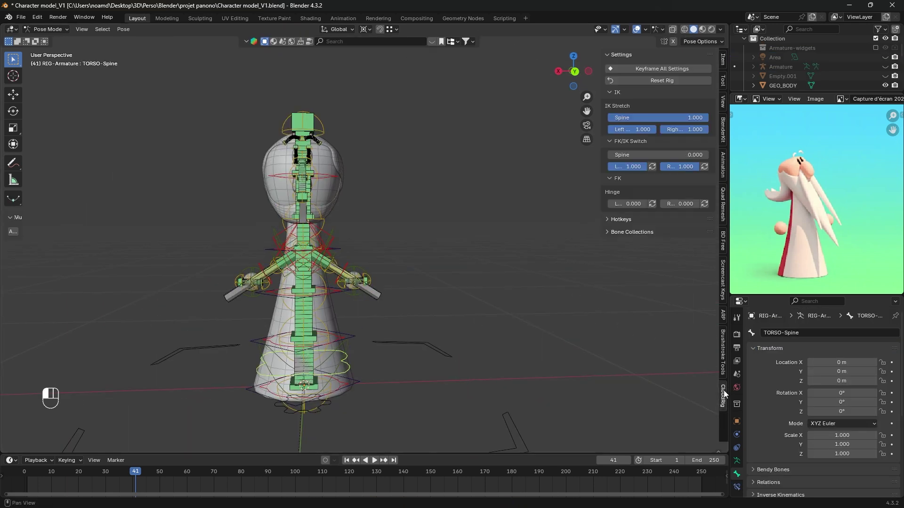
{"action": "left_click", "coordinate": [627, 232]}
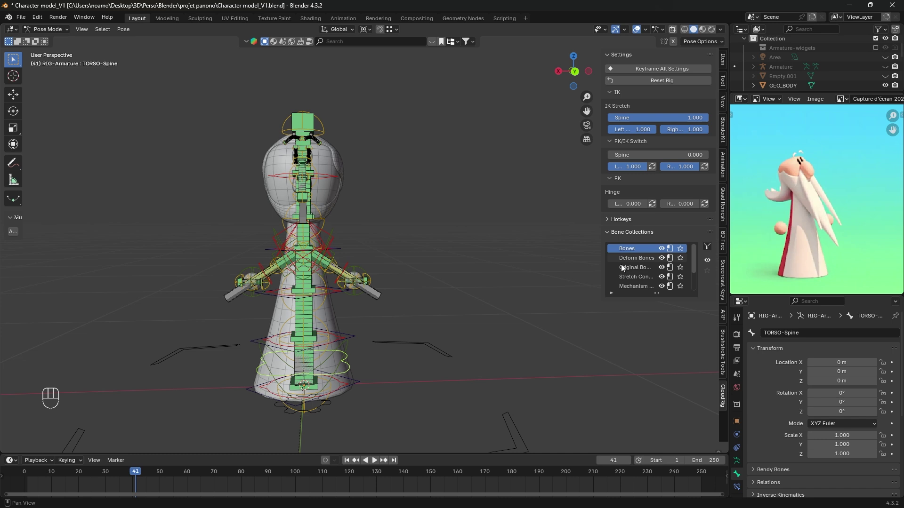
{"action": "left_click", "coordinate": [662, 267]}
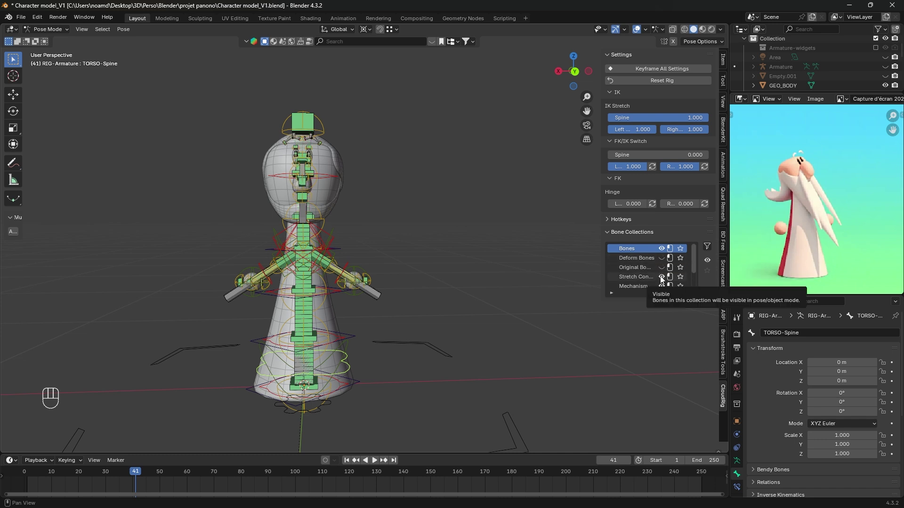
{"action": "left_click", "coordinate": [661, 285]}
{"action": "scroll", "coordinate": [653, 281], "scroll_direction": "down", "scroll_amount": 3}
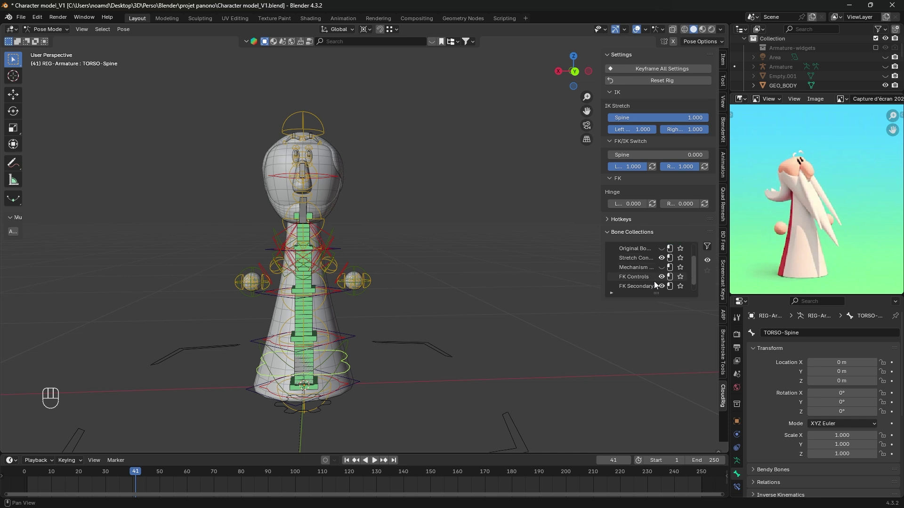
{"action": "scroll", "coordinate": [659, 269], "scroll_direction": "up", "scroll_amount": 1}
{"action": "left_click", "coordinate": [661, 267]}
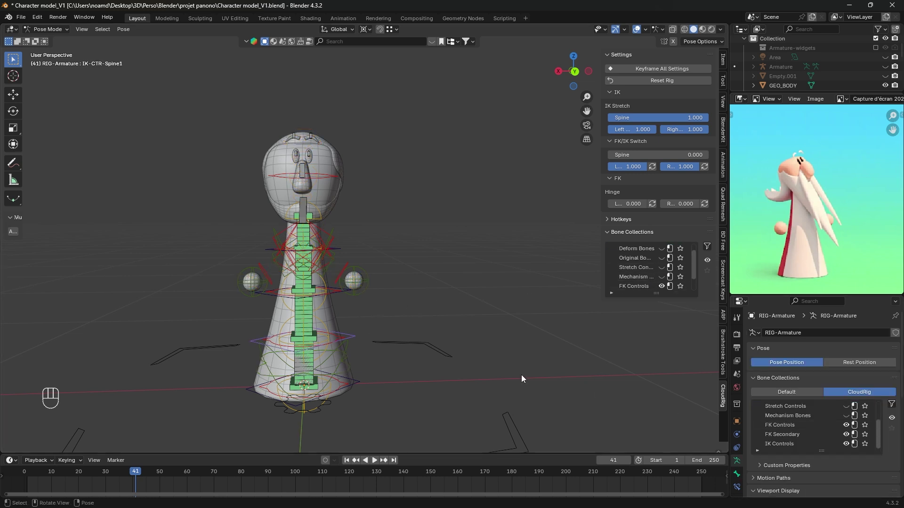
- Select the DEF and STR-TAN bones along the whole spine up to the neck and assign them to the Deform Bones collection
{"action": "scroll", "coordinate": [343, 345], "scroll_direction": "up", "scroll_amount": 2}
{"action": "middle_click_drag", "start_coordinate": [343, 345], "coordinate": [309, 358]}
{"action": "left_click", "coordinate": [306, 346], "text": "shift"}
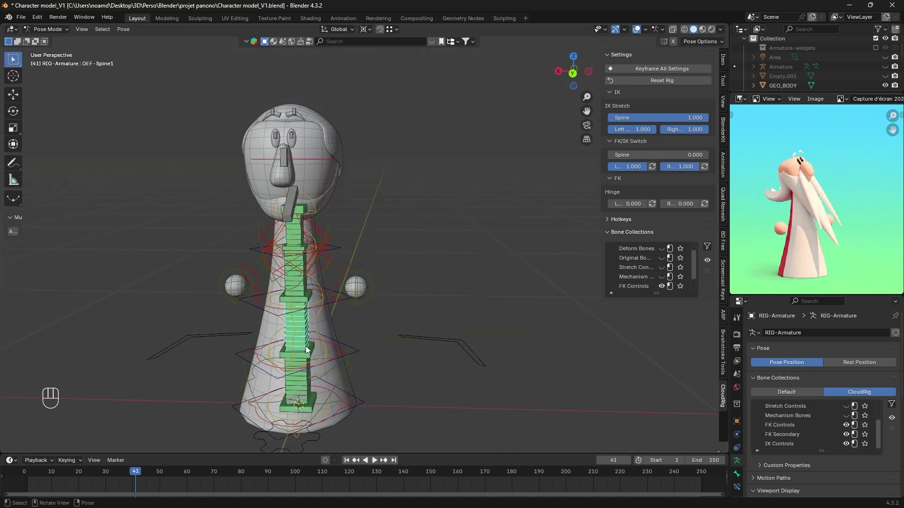
{"action": "left_click", "coordinate": [309, 351], "text": "shift"}
{"action": "left_click", "coordinate": [573, 74]}
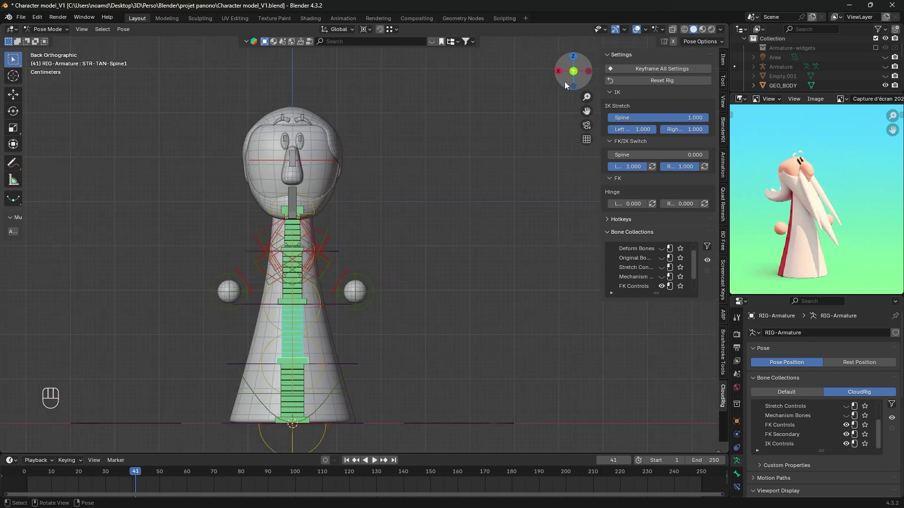
{"action": "scroll", "coordinate": [207, 230], "scroll_direction": "up", "scroll_amount": 2}
{"action": "middle_click_drag", "start_coordinate": [214, 231], "coordinate": [389, 216], "text": "shift"}
{"action": "scroll", "coordinate": [391, 216], "scroll_direction": "up", "scroll_amount": 5}
{"action": "middle_click_drag", "start_coordinate": [451, 177], "coordinate": [314, 181], "text": "shift"}
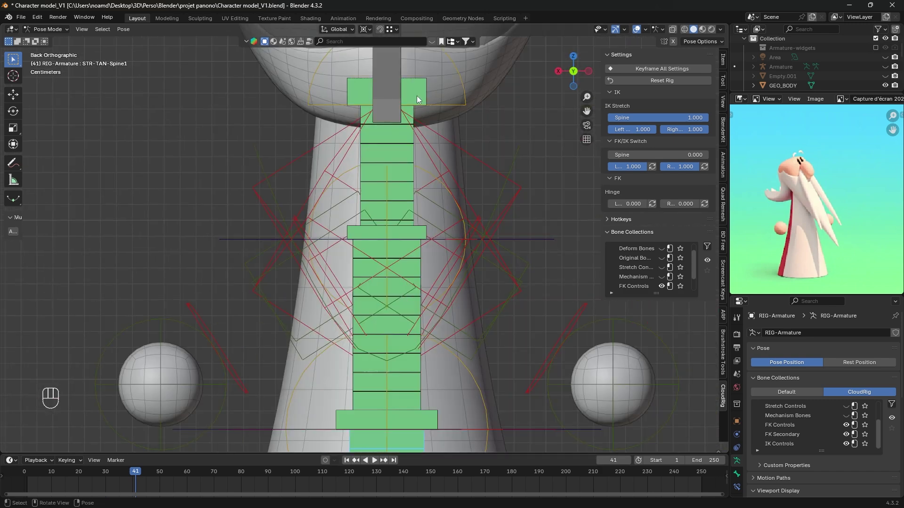
{"action": "left_click", "coordinate": [390, 133], "text": "shift"}
{"action": "left_click", "coordinate": [365, 248], "text": "shift"}
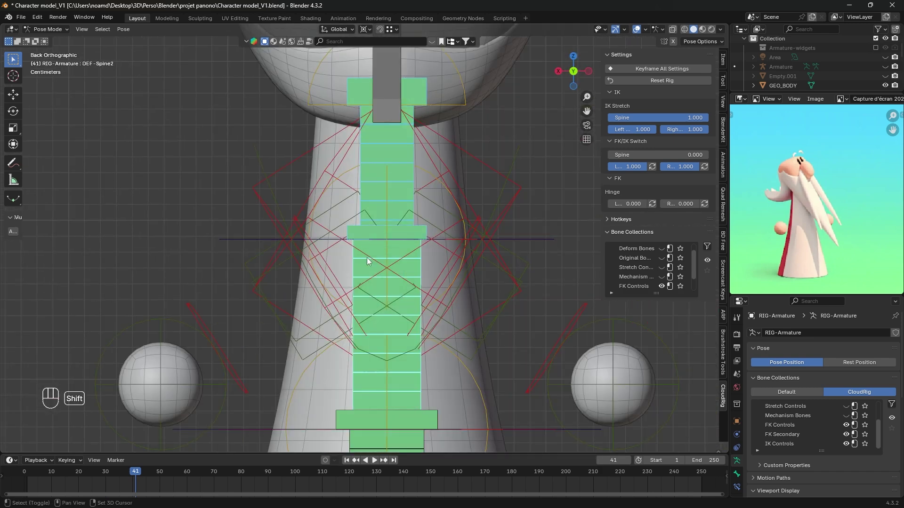
{"action": "middle_click_drag", "start_coordinate": [395, 397], "coordinate": [339, 145], "text": "shift"}
{"action": "left_click", "coordinate": [348, 262], "text": "shift"}
{"action": "left_click", "coordinate": [340, 330], "text": "shift"}
{"action": "left_click", "coordinate": [348, 361], "text": "shift"}
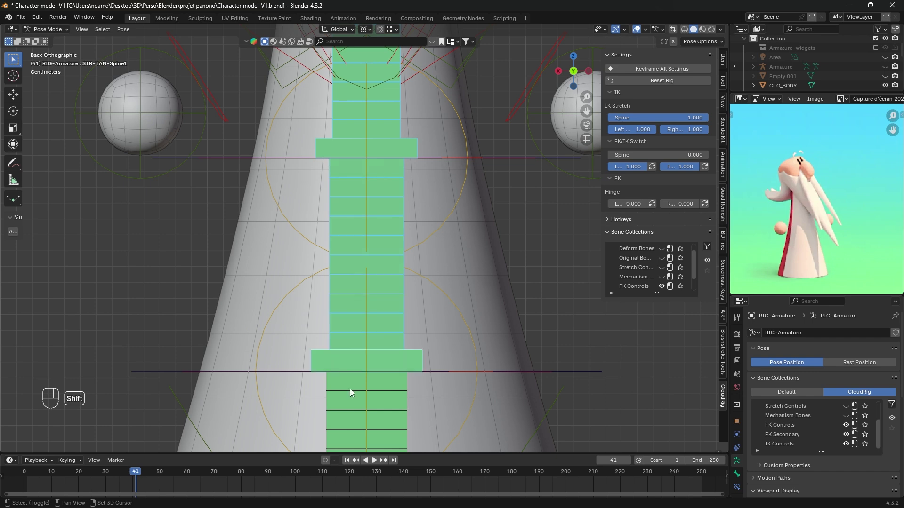
{"action": "middle_click_drag", "start_coordinate": [349, 396], "coordinate": [339, 239], "text": "shift"}
{"action": "left_click", "coordinate": [339, 241], "text": "shift"}
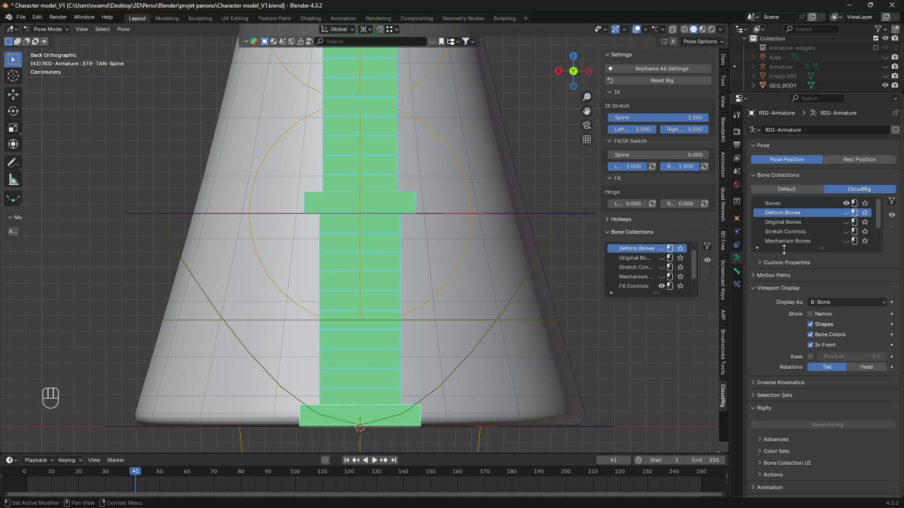
{"action": "left_click", "coordinate": [768, 256]}
- Select the original bones still visible along the spine and neck and assign them to the Original Bones collection
{"action": "left_click", "coordinate": [363, 287]}
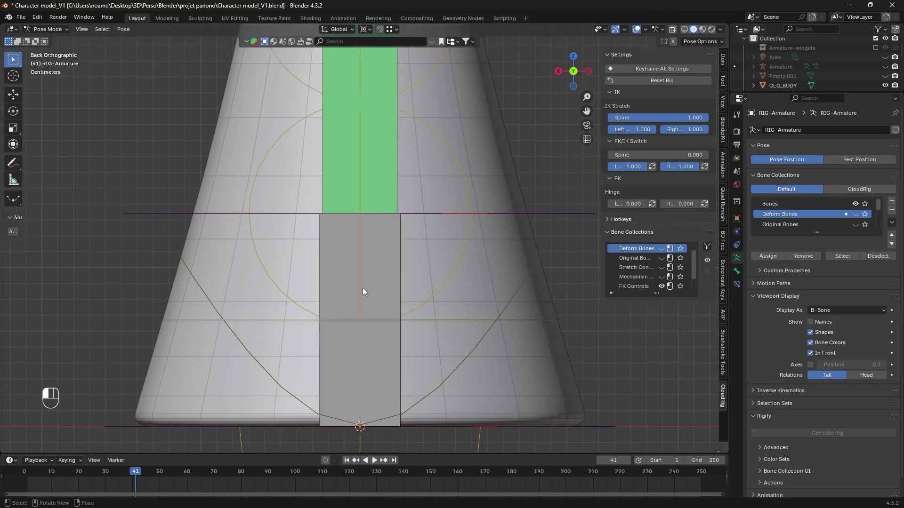
{"action": "left_click", "coordinate": [397, 282]}
{"action": "left_click", "coordinate": [377, 188], "text": "shift"}
{"action": "scroll", "coordinate": [372, 184], "scroll_direction": "down", "scroll_amount": 2}
{"action": "middle_click_drag", "start_coordinate": [367, 155], "coordinate": [346, 322], "text": "shift"}
{"action": "left_click", "coordinate": [333, 109], "text": "shift"}
{"action": "middle_click_drag", "start_coordinate": [331, 106], "coordinate": [315, 203], "text": "shift"}
{"action": "left_click", "coordinate": [331, 145], "text": "shift"}
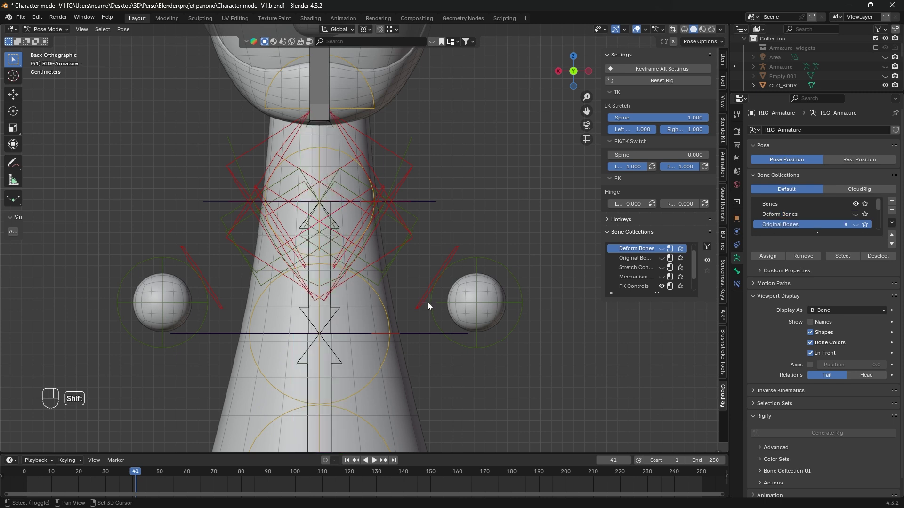
- Select the spine's IK-M helper bones and assign them to the Mechanism Bones collection
{"action": "middle_click_drag", "start_coordinate": [428, 303], "coordinate": [441, 131], "text": "shift"}
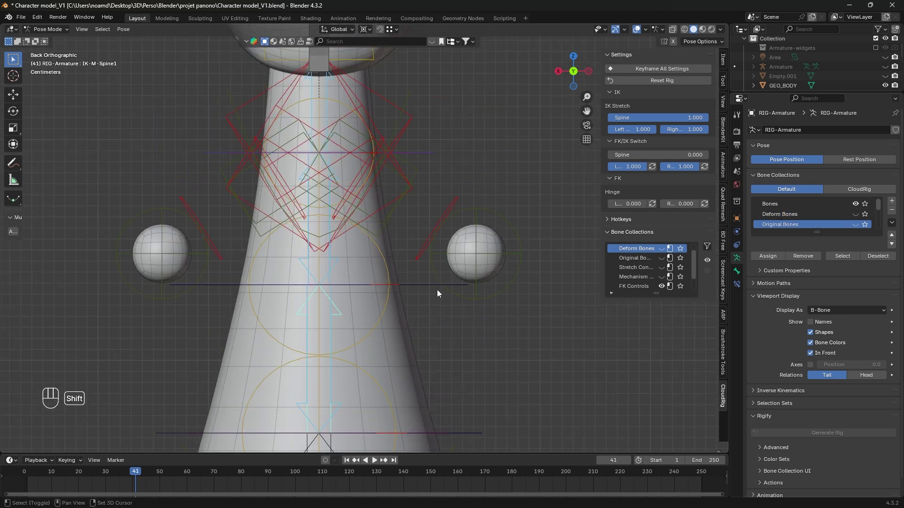
{"action": "middle_click_drag", "start_coordinate": [461, 408], "coordinate": [431, 282], "text": "shift"}
{"action": "middle_click_drag", "start_coordinate": [441, 363], "coordinate": [435, 179], "text": "shift"}
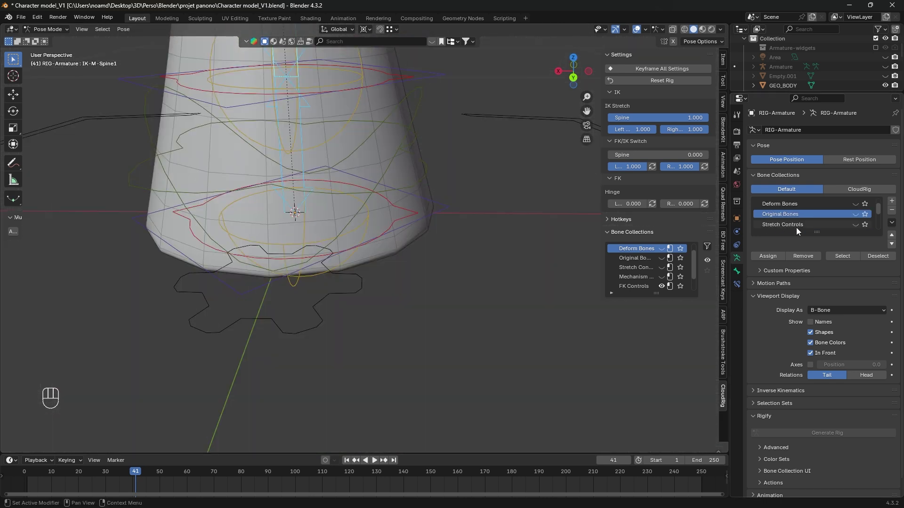
{"action": "scroll", "coordinate": [795, 227], "scroll_direction": "down", "scroll_amount": 3}
{"action": "left_click", "coordinate": [795, 214]}
{"action": "left_click", "coordinate": [775, 255]}
- Examine the remaining arm controls by selecting both FK-W-Lower_Arm controls and the IK-M-Upper_Arm.R control
{"action": "middle_click_drag", "start_coordinate": [306, 200], "coordinate": [336, 275], "text": "shift"}
{"action": "scroll", "coordinate": [313, 163], "scroll_direction": "down", "scroll_amount": 5}
{"action": "middle_click_drag", "start_coordinate": [312, 159], "coordinate": [318, 200], "text": "shift"}
{"action": "middle_click_drag", "start_coordinate": [318, 200], "coordinate": [345, 239]}
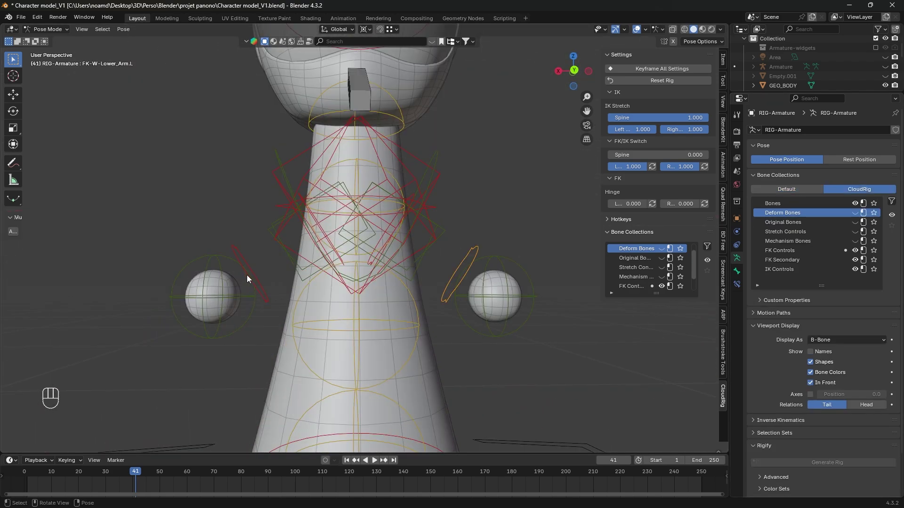
{"action": "middle_click_drag", "start_coordinate": [247, 275], "coordinate": [269, 276]}
{"action": "left_click", "coordinate": [233, 247]}
{"action": "middle_click_drag", "start_coordinate": [233, 246], "coordinate": [270, 225]}
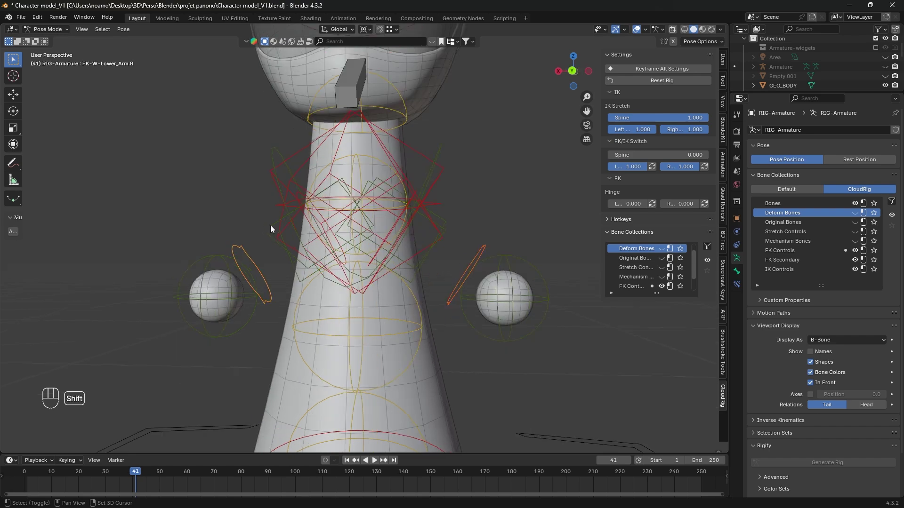
{"action": "left_click", "coordinate": [270, 228], "text": "shift"}
{"action": "scroll", "coordinate": [231, 216], "scroll_direction": "up", "scroll_amount": 3}
{"action": "middle_click_drag", "start_coordinate": [226, 193], "coordinate": [252, 194]}
{"action": "scroll", "coordinate": [137, 193], "scroll_direction": "down", "scroll_amount": 1}
{"action": "middle_click_drag", "start_coordinate": [250, 146], "coordinate": [245, 268], "text": "shift"}
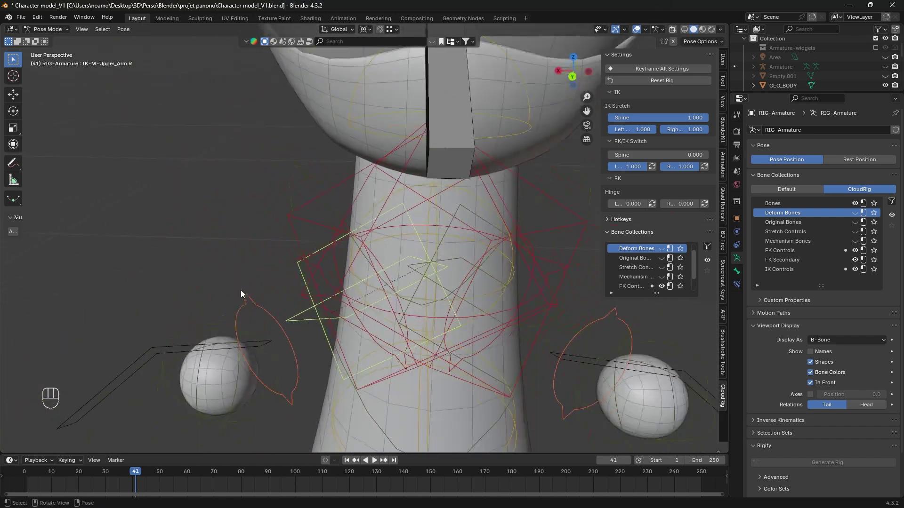
- Try moving the TIP-IK-Lower_Arm.R control at the character's right hand
{"action": "left_click", "coordinate": [202, 328]}
{"action": "key", "text": "g"}
{"action": "right_click", "coordinate": [237, 341]}
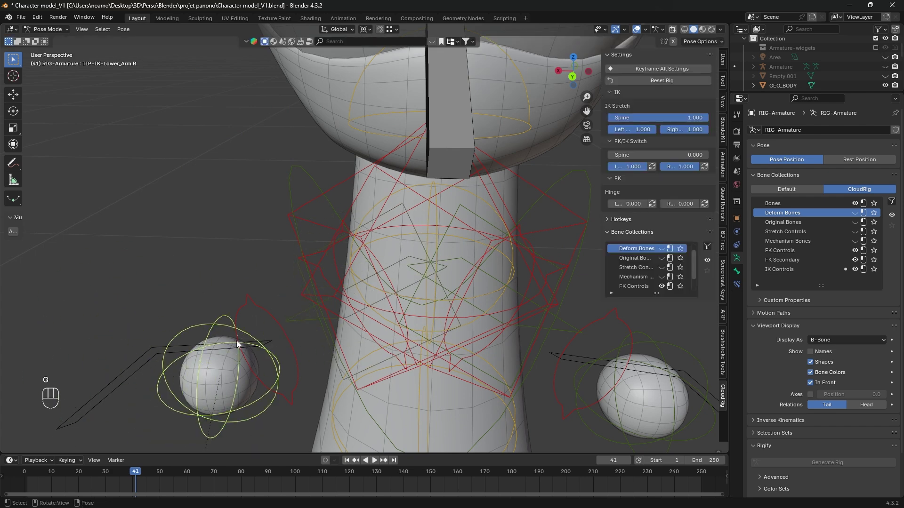
- Show the Stretch Controls collection and nest a new collection named Stretch secondary inside it
{"action": "middle_click_drag", "start_coordinate": [240, 300], "coordinate": [292, 263]}
{"action": "left_click", "coordinate": [854, 231]}
{"action": "left_click", "coordinate": [397, 262]}
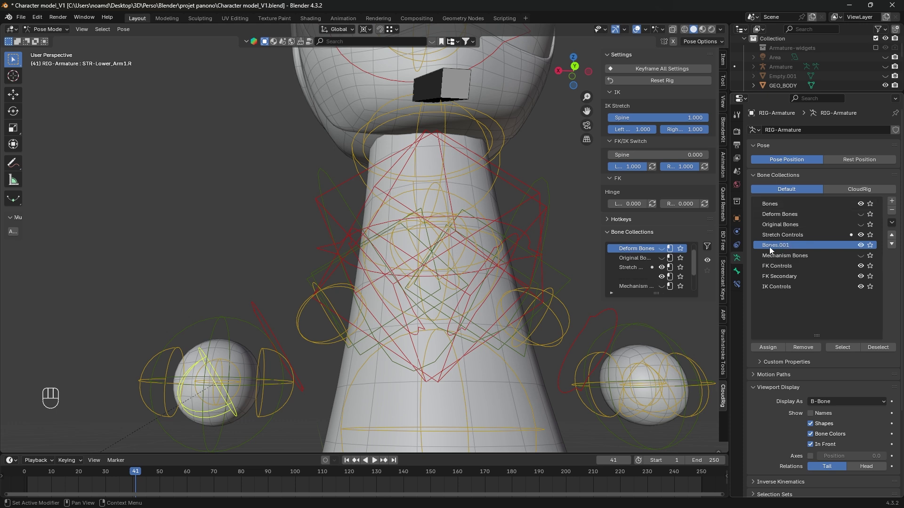
{"action": "left_click_drag", "start_coordinate": [769, 246], "coordinate": [778, 235]}
{"action": "double_click", "coordinate": [783, 244]}
{"action": "type", "text": "Stretch"}
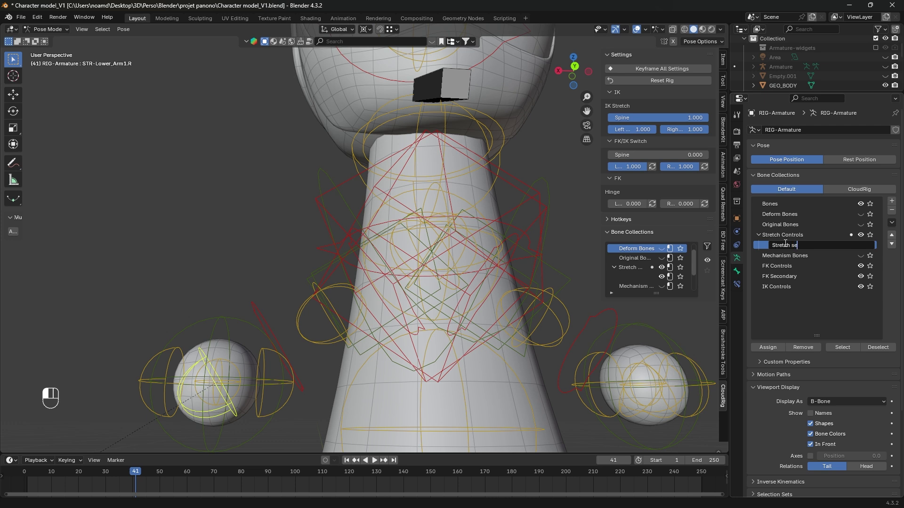
{"action": "type", "text": "secondary"}
{"action": "key", "text": "Return"}
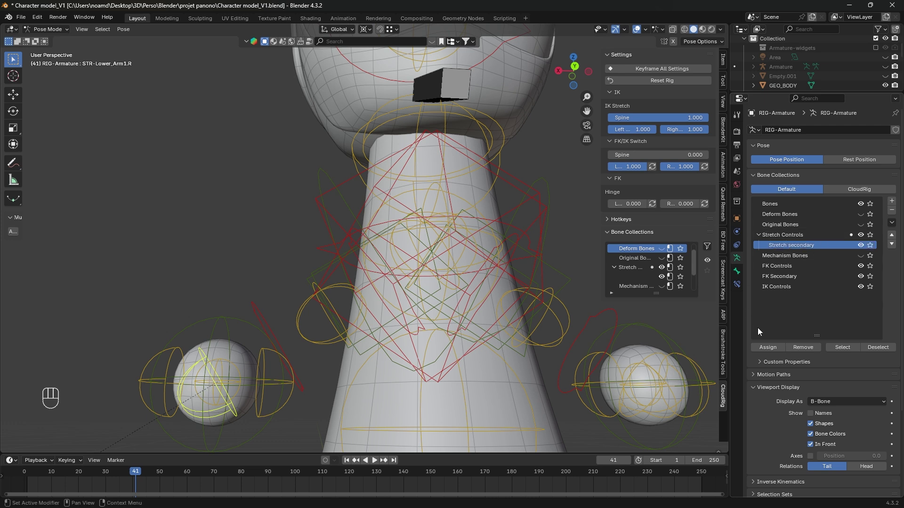
- Move the STR-Lower_Arm1 controls of both arms from Stretch Controls into Stretch secondary and hide that sub-collection
{"action": "left_click", "coordinate": [768, 347]}
{"action": "middle_click_drag", "start_coordinate": [235, 388], "coordinate": [108, 332]}
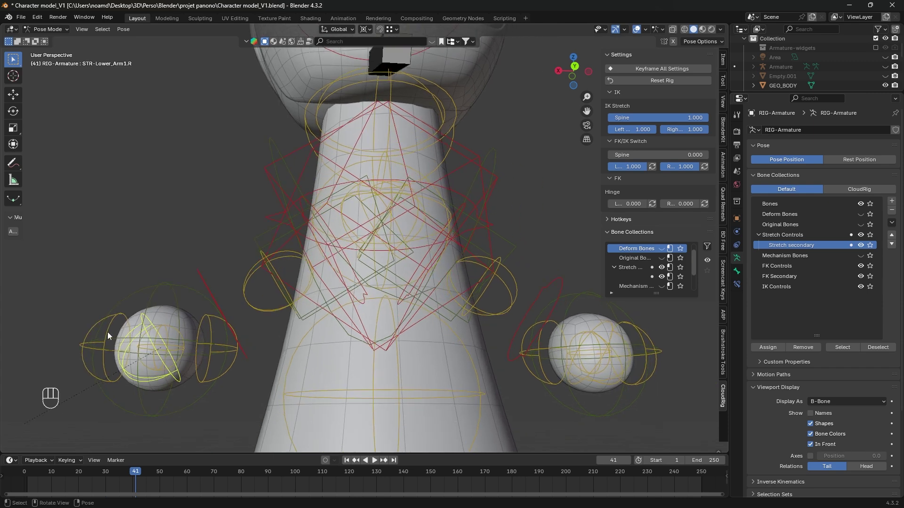
{"action": "left_click", "coordinate": [609, 329]}
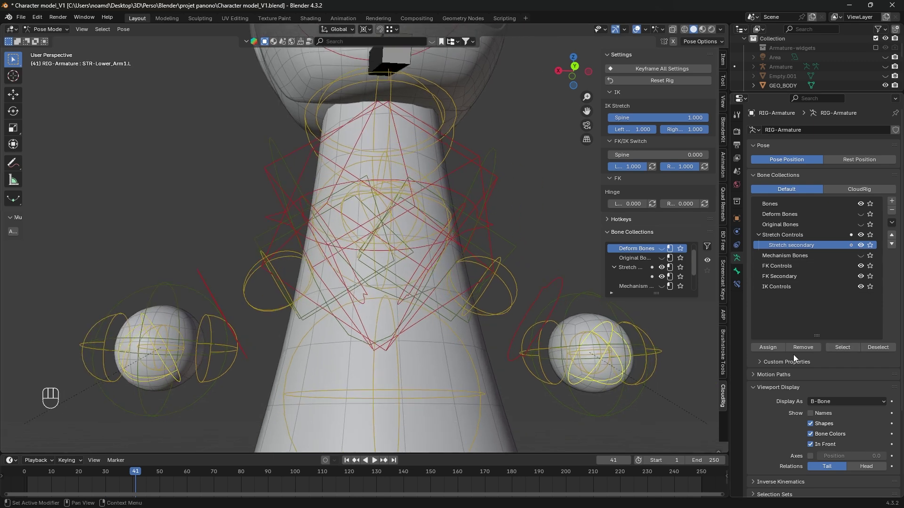
{"action": "left_click", "coordinate": [780, 347]}
{"action": "left_click", "coordinate": [800, 235]}
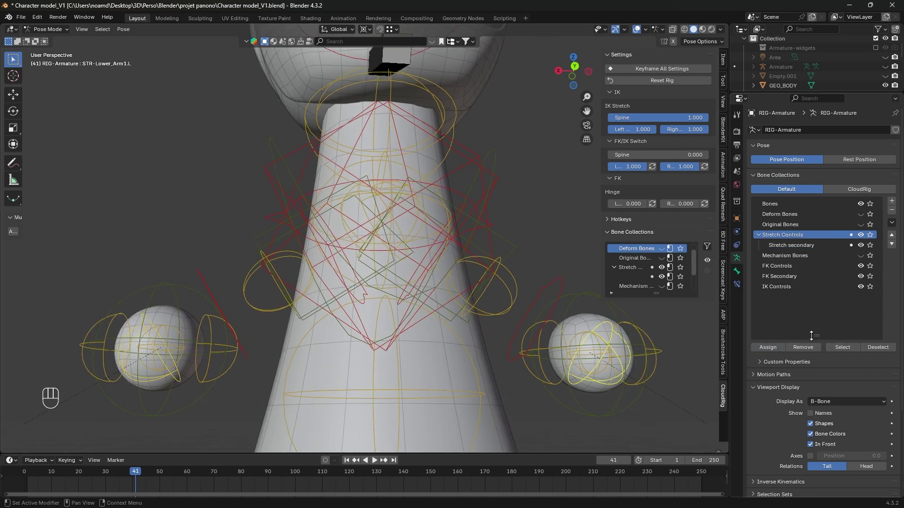
{"action": "left_click", "coordinate": [861, 245]}
- Select the STR-Upper_Arm controls on both sides and move them from Stretch Controls into Stretch secondary
{"action": "middle_click_drag", "start_coordinate": [401, 356], "coordinate": [218, 189], "text": "shift"}
{"action": "middle_click_drag", "start_coordinate": [371, 353], "coordinate": [385, 159], "text": "shift"}
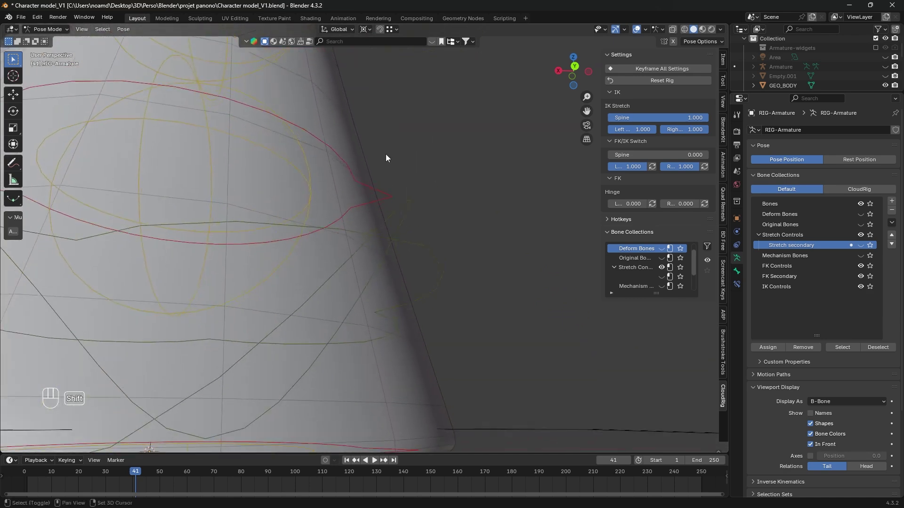
{"action": "scroll", "coordinate": [385, 159], "scroll_direction": "down", "scroll_amount": 4}
{"action": "left_click", "coordinate": [272, 182], "text": "shift"}
{"action": "left_click", "coordinate": [290, 146], "text": "shift"}
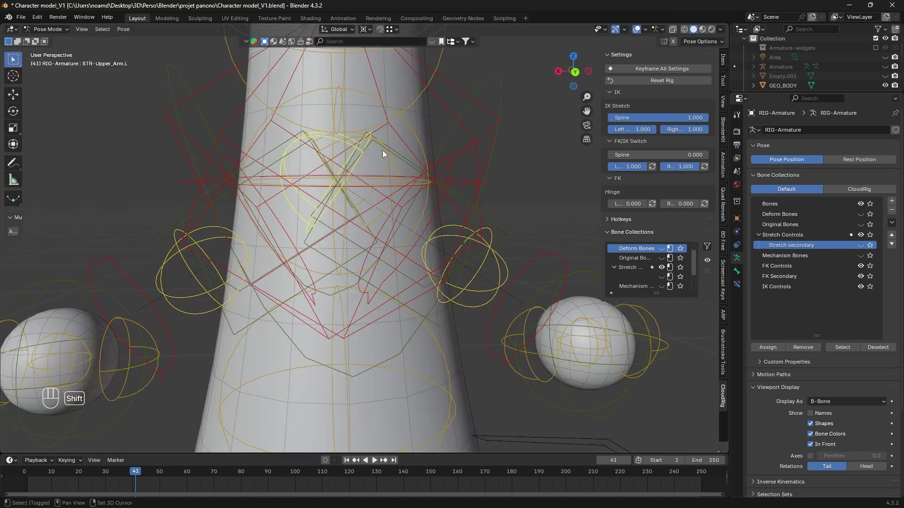
{"action": "left_click", "coordinate": [384, 150], "text": "shift"}
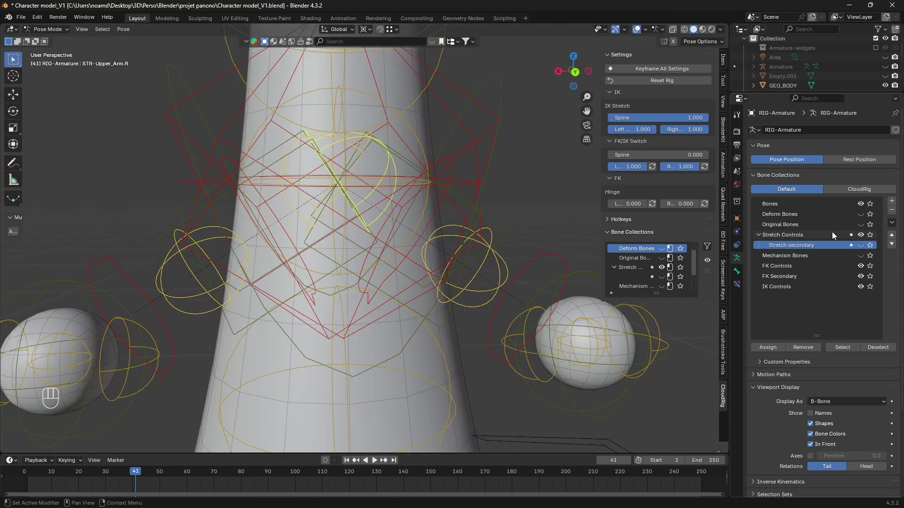
{"action": "left_click", "coordinate": [831, 233]}
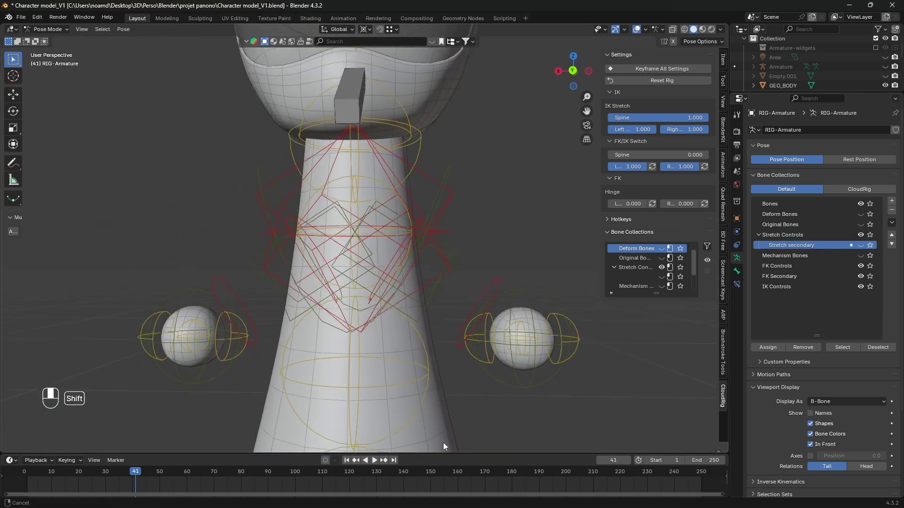
- Try gathering the ROOT-Upper_Arm and FK arm controls in a new FK secondary collection inside FK Controls
{"action": "middle_click_drag", "start_coordinate": [443, 443], "coordinate": [442, 413], "text": "shift"}
{"action": "middle_click_drag", "start_coordinate": [412, 343], "coordinate": [432, 213], "text": "shift"}
{"action": "scroll", "coordinate": [433, 198], "scroll_direction": "up", "scroll_amount": 2}
{"action": "middle_click_drag", "start_coordinate": [438, 155], "coordinate": [382, 442], "text": "shift"}
{"action": "middle_click_drag", "start_coordinate": [317, 161], "coordinate": [353, 171]}
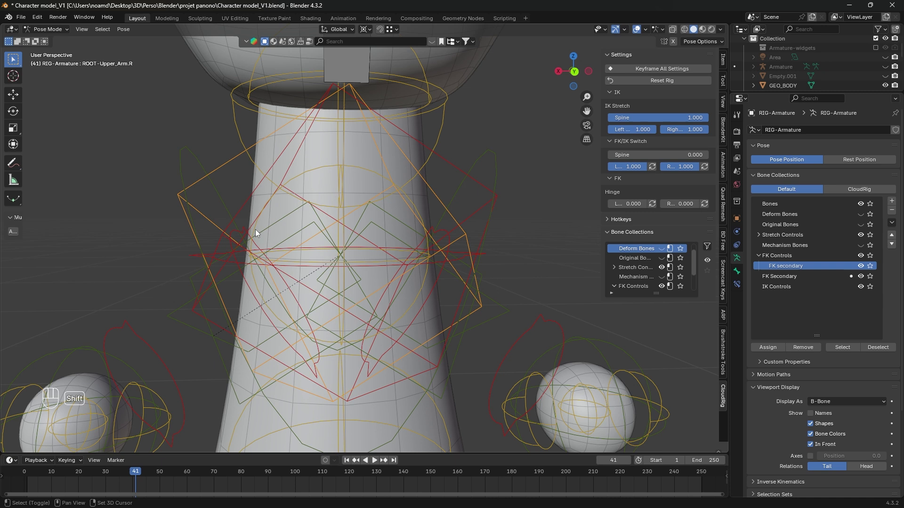
{"action": "left_click", "coordinate": [264, 217], "text": "shift"}
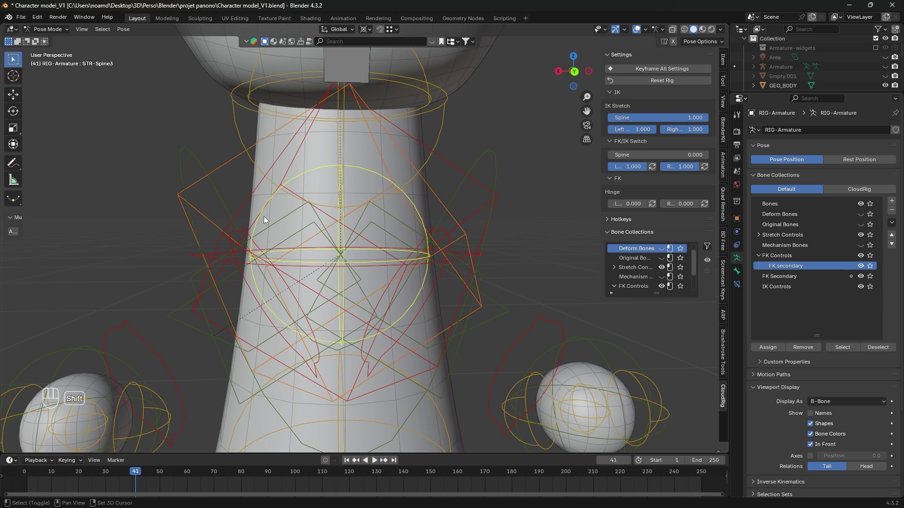
{"action": "left_click", "coordinate": [264, 216], "text": "shift"}
{"action": "left_click", "coordinate": [241, 272], "text": "shift"}
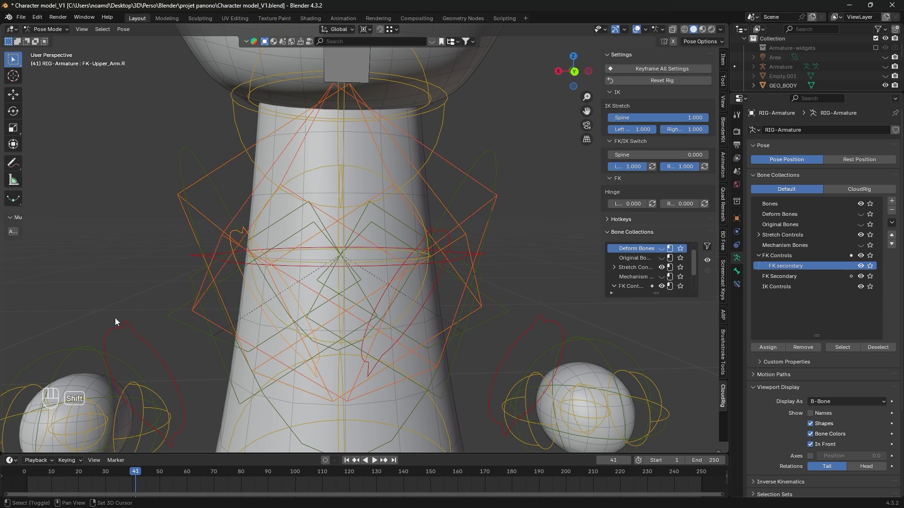
{"action": "left_click", "coordinate": [160, 337], "text": "shift"}
{"action": "left_click", "coordinate": [779, 276]}
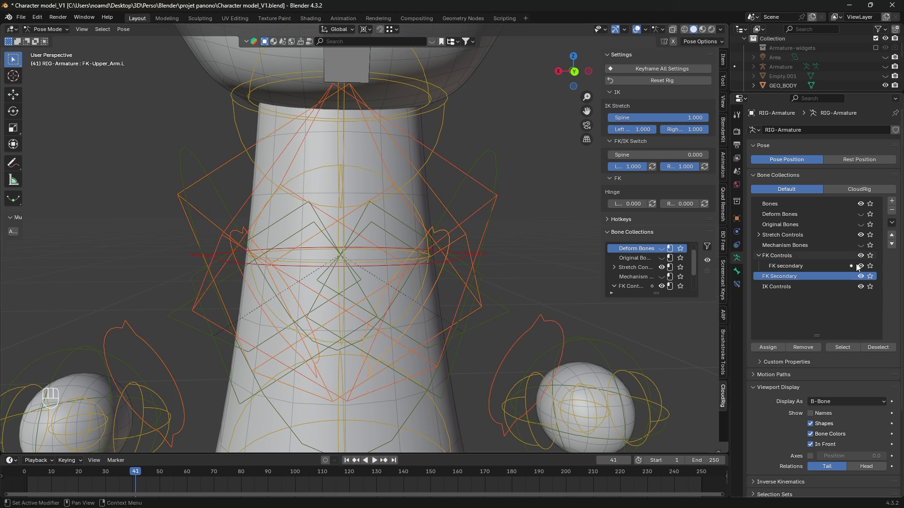
- Undo the duplicate FK secondary collection and the bone assignments made with it
{"action": "key", "text": "ctrl+z"}
{"action": "key", "text": "ctrl+z"}
{"action": "key", "text": "ctrl+z"}
{"action": "key", "text": "ctrl+z"}
{"action": "key", "text": "ctrl+z"}
{"action": "key", "text": "ctrl+z"}
{"action": "key", "text": "ctrl+z"}
{"action": "key", "text": "ctrl+z"}
{"action": "key", "text": "ctrl+z"}
{"action": "key", "text": "ctrl+z"}
{"action": "key", "text": "ctrl+z"}
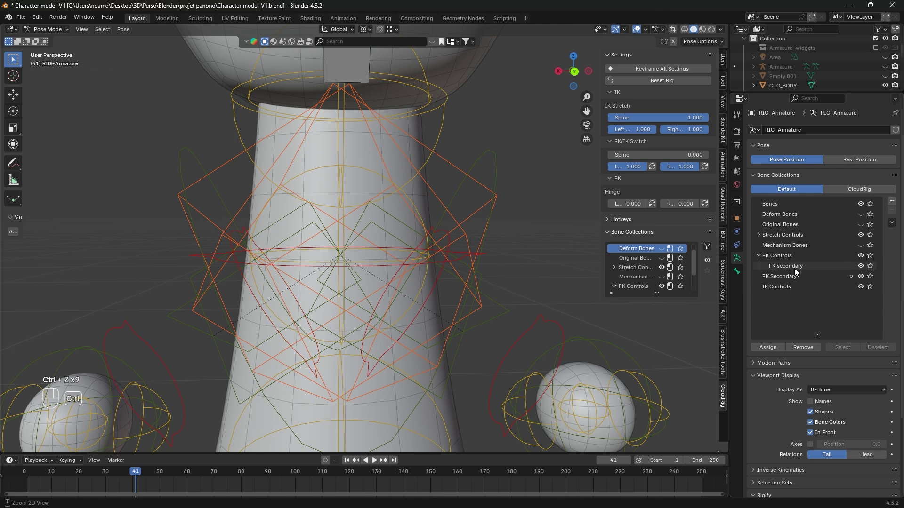
{"action": "key", "text": "ctrl+z"}
{"action": "key", "text": "ctrl+z"}
{"action": "key", "text": "ctrl+z"}
{"action": "key", "text": "ctrl+z"}
{"action": "key", "text": "ctrl+z"}
{"action": "key", "text": "ctrl+z"}
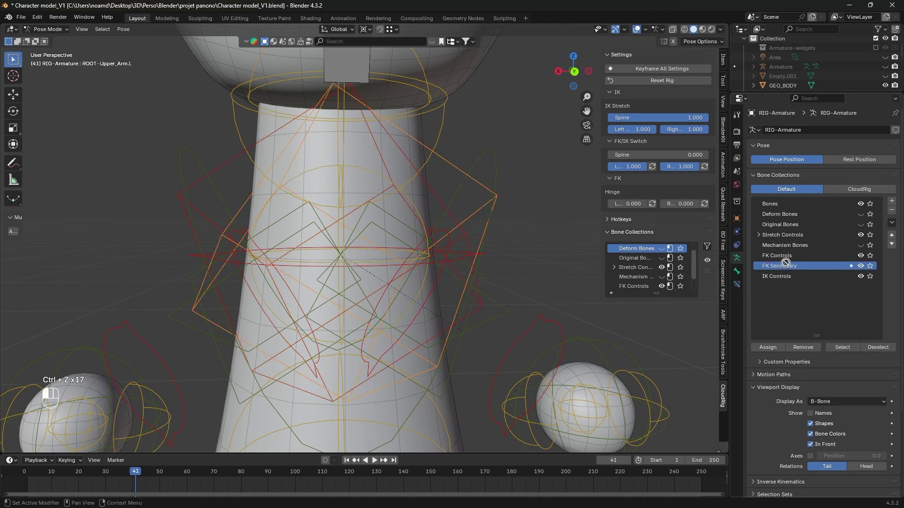
- Nest and hide FK Secondary under FK Controls, and move both arms' FK-Upper_Arm and FK-W-Lower_Arm controls into it
{"action": "left_click_drag", "start_coordinate": [783, 267], "coordinate": [785, 255]}
{"action": "left_click", "coordinate": [860, 266]}
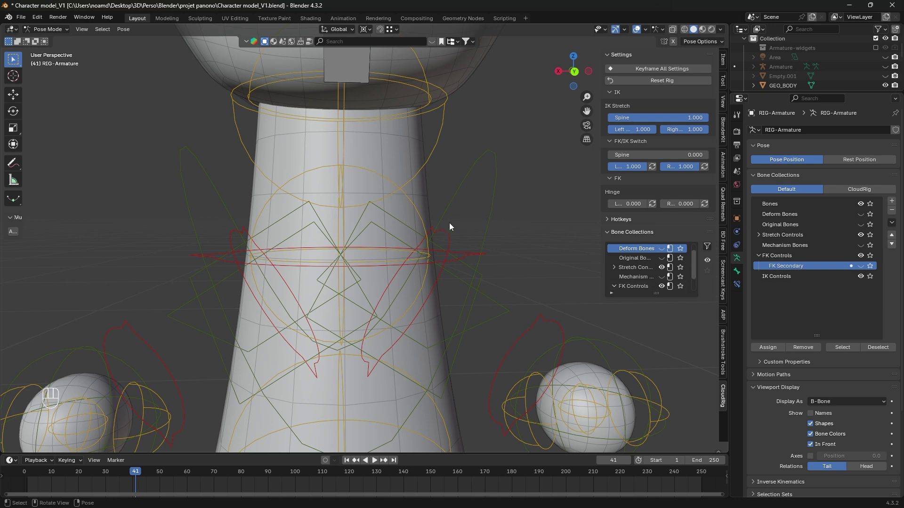
{"action": "left_click", "coordinate": [445, 236]}
{"action": "left_click", "coordinate": [222, 244], "text": "shift"}
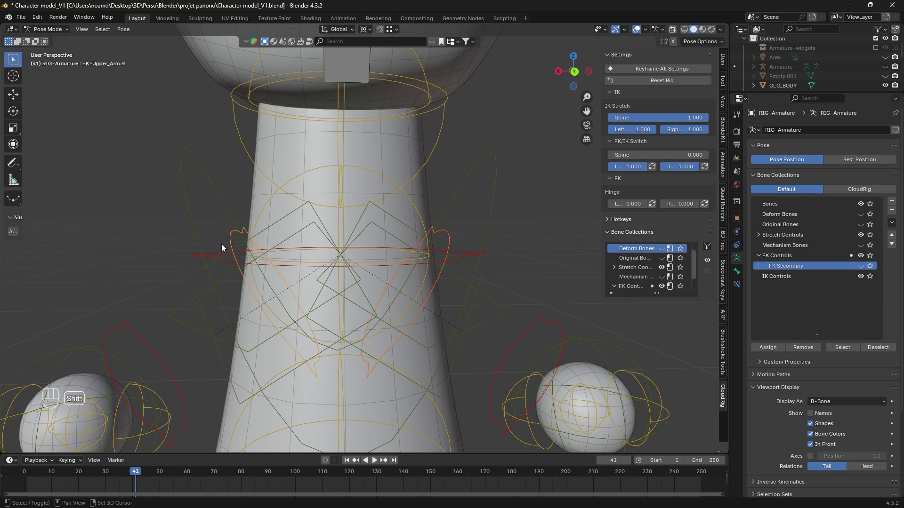
{"action": "left_click", "coordinate": [134, 335], "text": "shift"}
{"action": "left_click", "coordinate": [801, 255]}
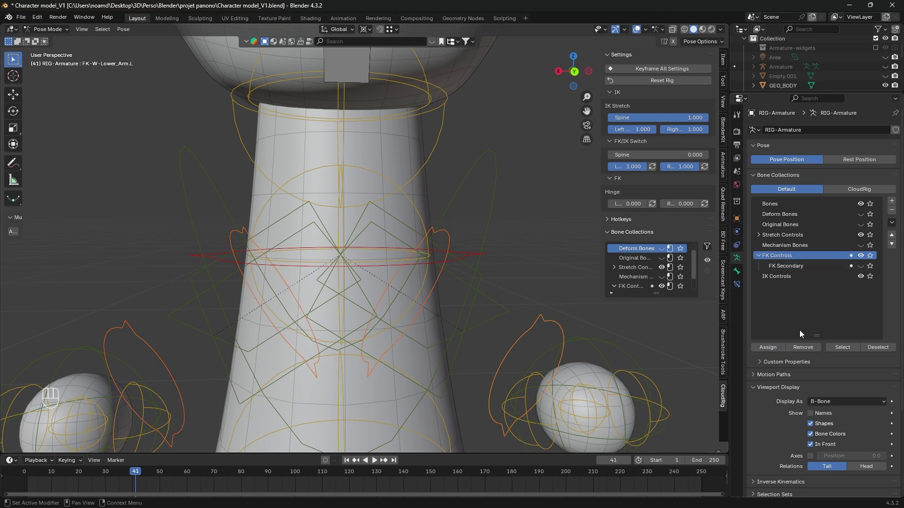
{"action": "left_click", "coordinate": [802, 347]}
- Create an IK Secondary collection under IK Controls and move the IK-M-Upper_Arm controls of both arms into it
{"action": "scroll", "coordinate": [391, 264], "scroll_direction": "down", "scroll_amount": 5}
{"action": "middle_click_drag", "start_coordinate": [404, 279], "coordinate": [272, 254], "text": "shift"}
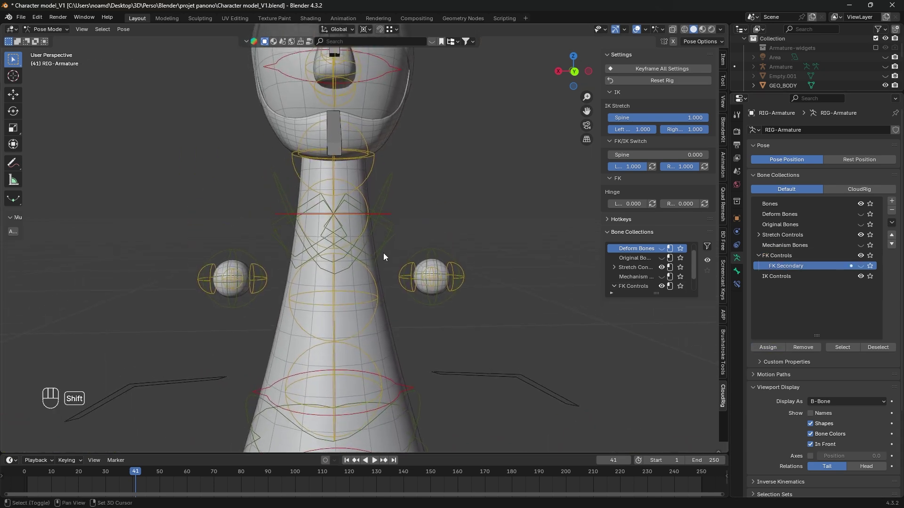
{"action": "scroll", "coordinate": [372, 259], "scroll_direction": "up", "scroll_amount": 2}
{"action": "left_click", "coordinate": [245, 212]}
{"action": "left_click", "coordinate": [399, 218], "text": "shift"}
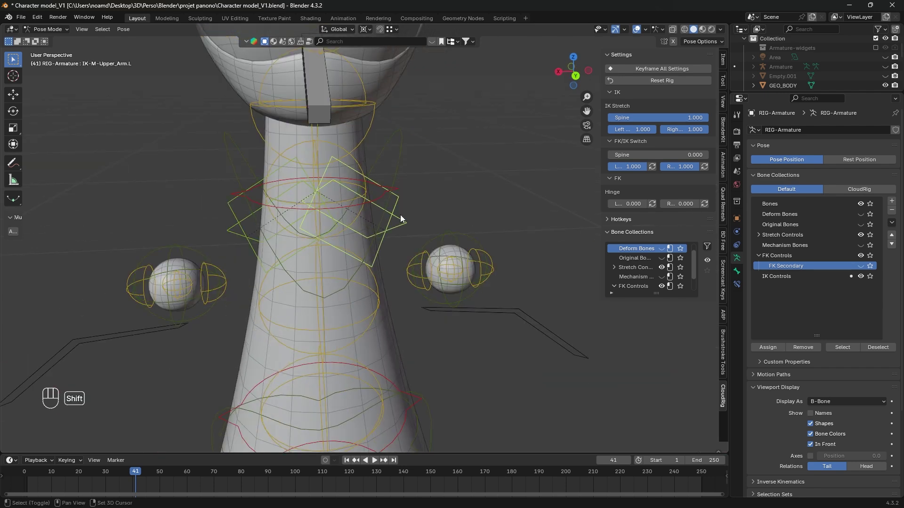
{"action": "middle_click_drag", "start_coordinate": [313, 202], "coordinate": [273, 219]}
{"action": "middle_click_drag", "start_coordinate": [436, 298], "coordinate": [603, 278]}
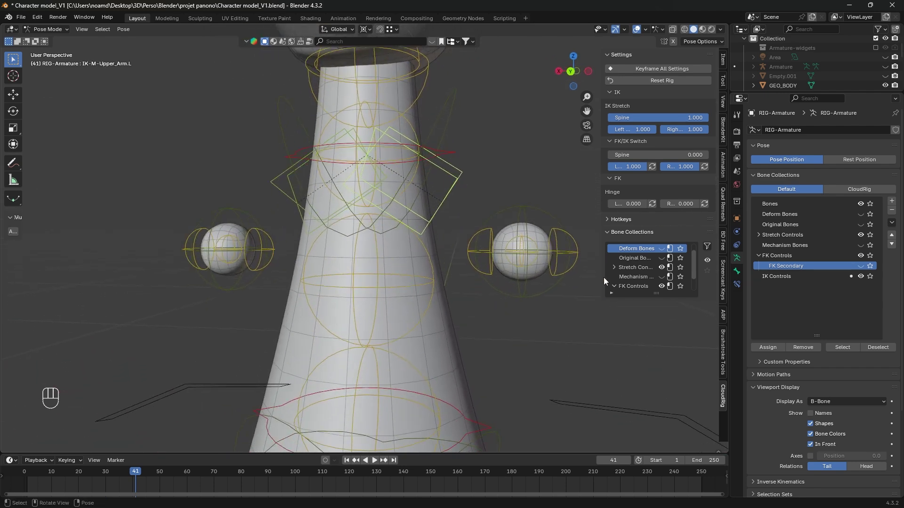
{"action": "left_click", "coordinate": [793, 276]}
{"action": "right_click", "coordinate": [795, 275]}
{"action": "left_click", "coordinate": [892, 201]}
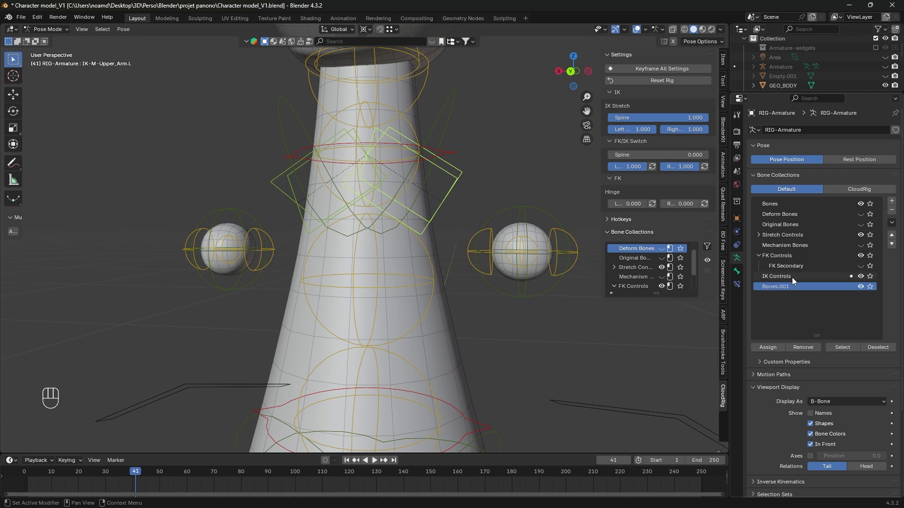
{"action": "double_click", "coordinate": [775, 286]}
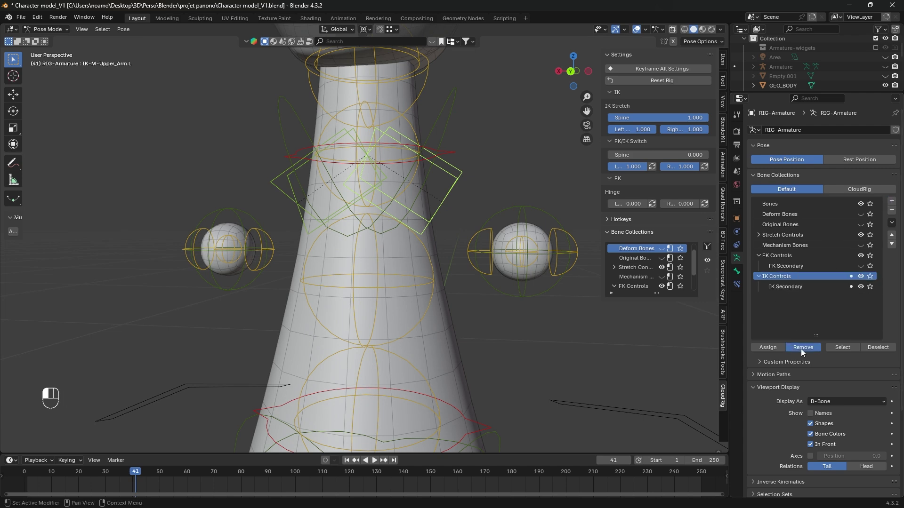
- Select the TIP-IK-Lower_Arm controls of both hands and set their custom shape scale to 0.053 on all axes
{"action": "middle_click_drag", "start_coordinate": [382, 282], "coordinate": [405, 275]}
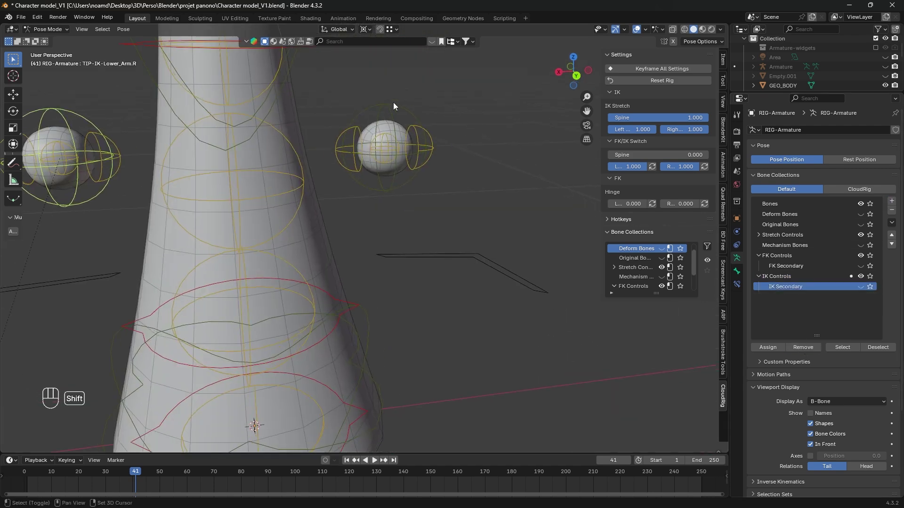
{"action": "left_click", "coordinate": [394, 106]}
{"action": "left_click", "coordinate": [737, 271]}
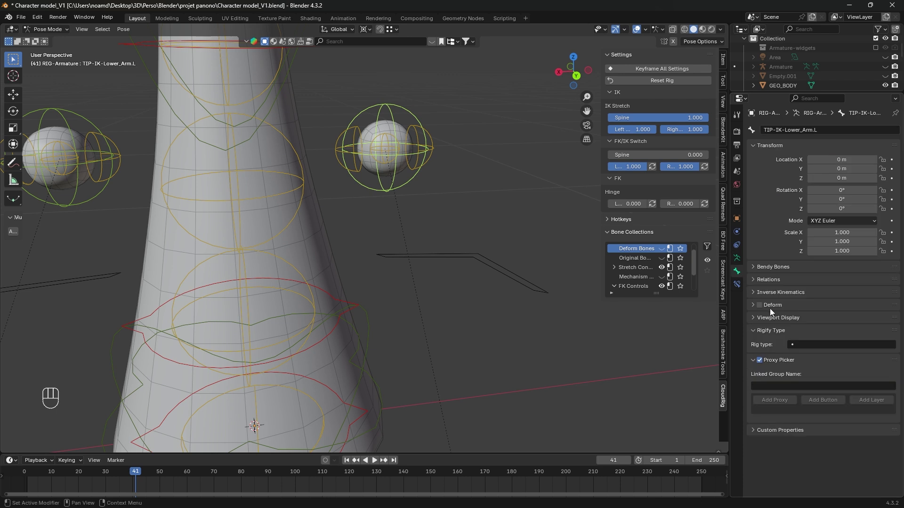
{"action": "left_click", "coordinate": [775, 317]}
{"action": "scroll", "coordinate": [778, 345], "scroll_direction": "down", "scroll_amount": 5}
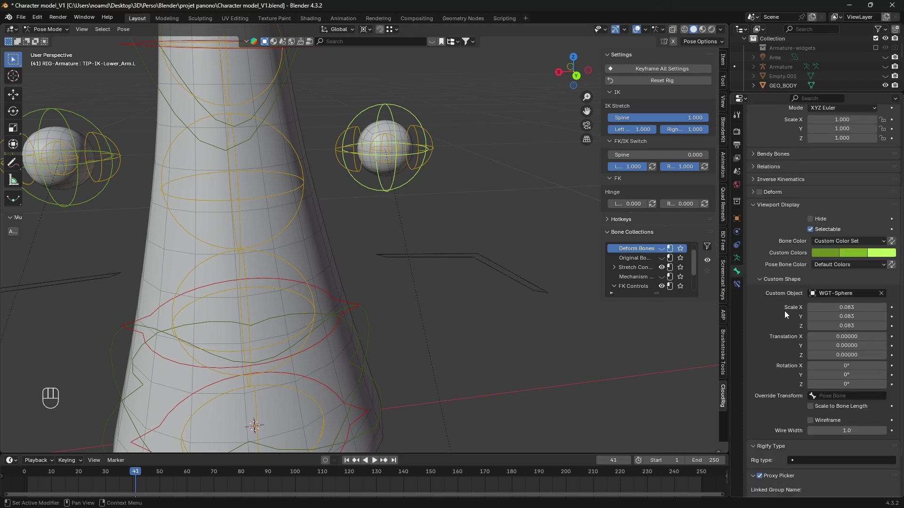
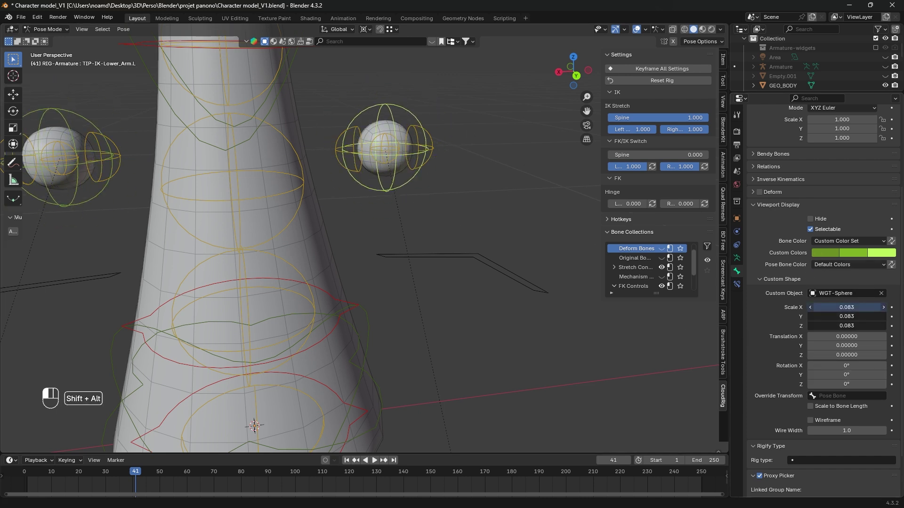
{"action": "left_click_drag", "start_coordinate": [846, 307], "coordinate": [833, 307], "text": "alt+shift"}
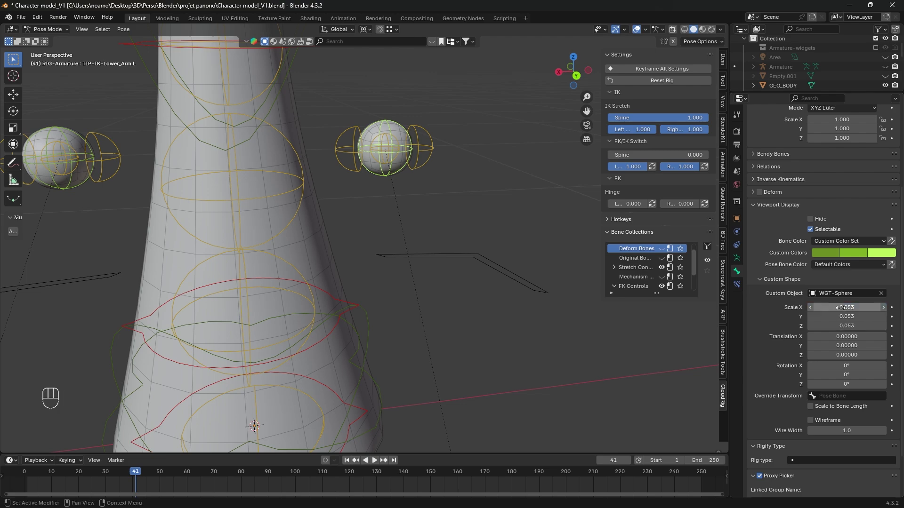
- Adjust the custom shape scale of the stretch controls around the character's hands
{"action": "middle_click_drag", "start_coordinate": [301, 146], "coordinate": [467, 137]}
{"action": "left_click", "coordinate": [351, 141], "text": "shift"}
{"action": "middle_click_drag", "start_coordinate": [226, 203], "coordinate": [340, 203], "text": "shift"}
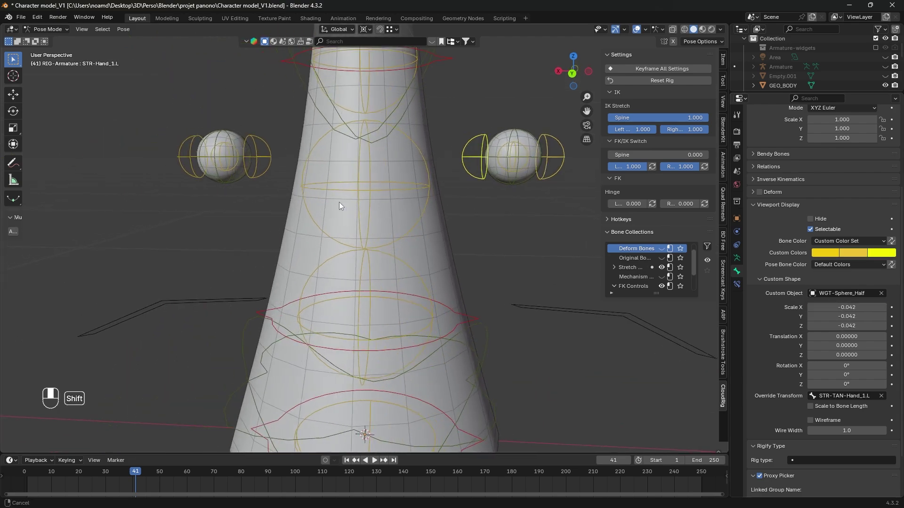
{"action": "left_click", "coordinate": [519, 149]}
{"action": "left_click_drag", "start_coordinate": [847, 307], "coordinate": [841, 302], "text": "alt"}
{"action": "scroll", "coordinate": [370, 183], "scroll_direction": "down", "scroll_amount": 3}
{"action": "left_click", "coordinate": [437, 160]}
{"action": "key", "text": "r"}
{"action": "key", "text": "r"}
{"action": "right_click", "coordinate": [427, 153]}
- Resize the custom shapes of STR-Spine4 at the chin and of the neighbouring head controls
{"action": "middle_click_drag", "start_coordinate": [427, 153], "coordinate": [419, 301], "text": "shift"}
{"action": "left_click", "coordinate": [353, 228]}
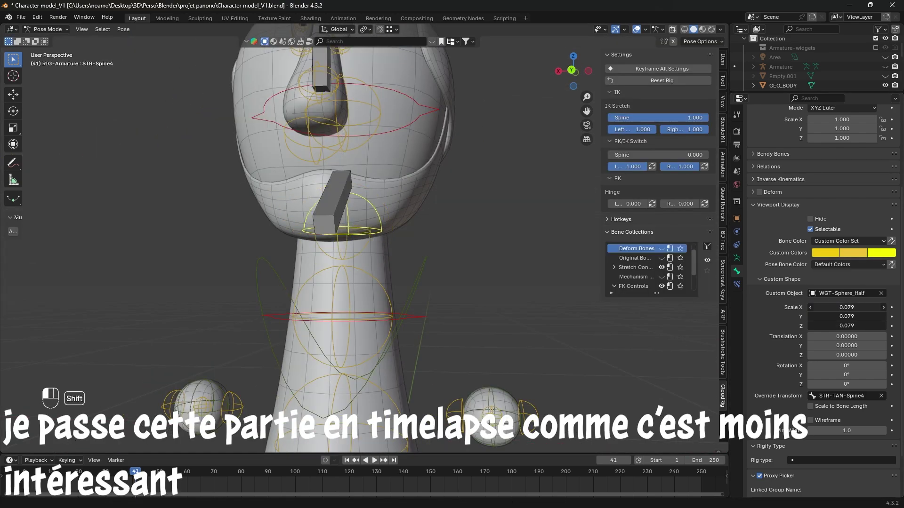
{"action": "middle_click_drag", "start_coordinate": [377, 179], "coordinate": [358, 301], "text": "shift"}
{"action": "left_click", "coordinate": [323, 212]}
{"action": "middle_click_drag", "start_coordinate": [404, 264], "coordinate": [386, 169]}
{"action": "left_click", "coordinate": [317, 227]}
{"action": "left_click_drag", "start_coordinate": [847, 458], "coordinate": [837, 458], "text": "alt+shift"}
- Adjust the custom shape scale of the stretch controls around the character's eyes
{"action": "middle_click_drag", "start_coordinate": [414, 236], "coordinate": [438, 236]}
{"action": "left_click", "coordinate": [359, 212]}
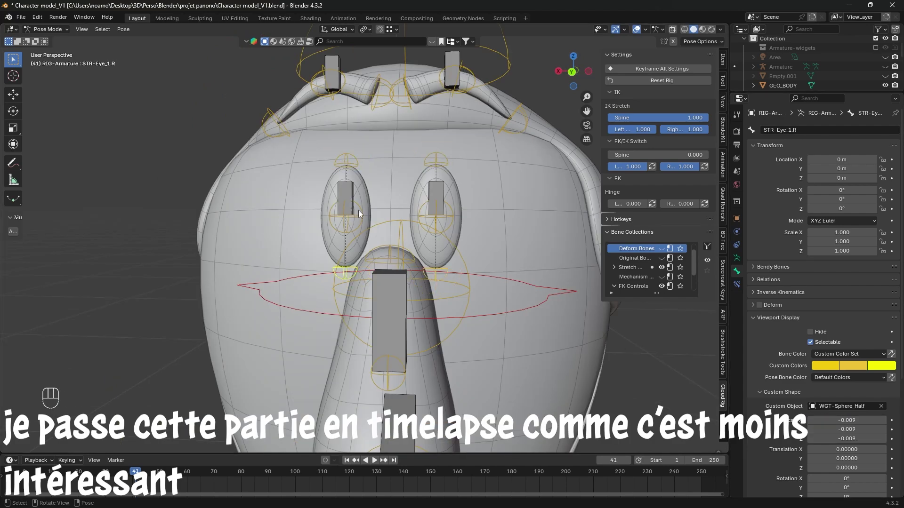
{"action": "middle_click_drag", "start_coordinate": [376, 188], "coordinate": [438, 207]}
{"action": "left_click", "coordinate": [353, 127]}
{"action": "left_click_drag", "start_coordinate": [847, 458], "coordinate": [853, 458], "text": "alt+shift"}
- Return to the armature's bone collections and examine the control shapes over the whole character
{"action": "scroll", "coordinate": [349, 235], "scroll_direction": "down", "scroll_amount": 5}
{"action": "left_click", "coordinate": [330, 273]}
{"action": "left_click", "coordinate": [350, 292]}
{"action": "left_click", "coordinate": [737, 258]}
{"action": "middle_click_drag", "start_coordinate": [400, 401], "coordinate": [480, 207], "text": "shift"}
{"action": "left_click", "coordinate": [480, 228]}
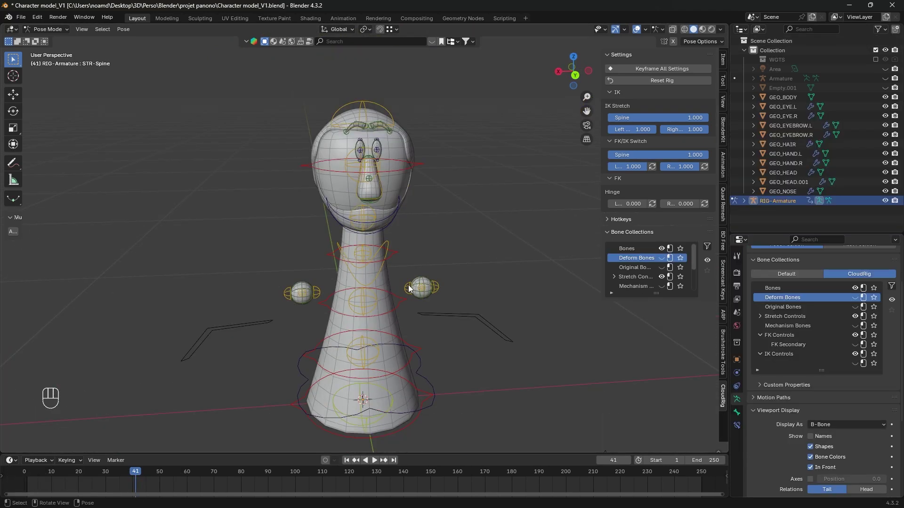
{"action": "middle_click_drag", "start_coordinate": [408, 285], "coordinate": [347, 250]}
{"action": "middle_click_drag", "start_coordinate": [363, 400], "coordinate": [457, 140]}
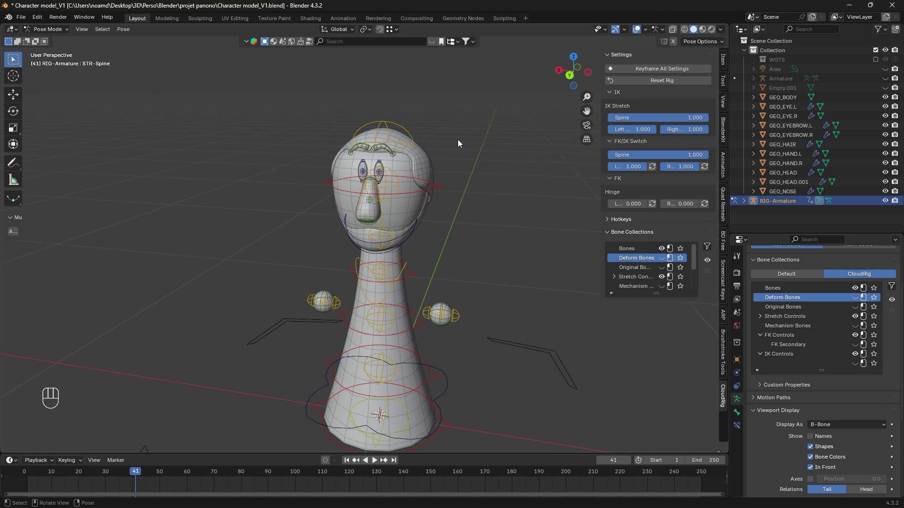
- Switch from Pose Mode to Object Mode and select all visible character meshes together with RIG-Armature
{"action": "key", "text": "ctrl+Tab"}
{"action": "middle_click_drag", "start_coordinate": [454, 258], "coordinate": [326, 176], "text": "shift"}
{"action": "key", "text": "a"}
{"action": "middle_click_drag", "start_coordinate": [365, 202], "coordinate": [378, 206]}
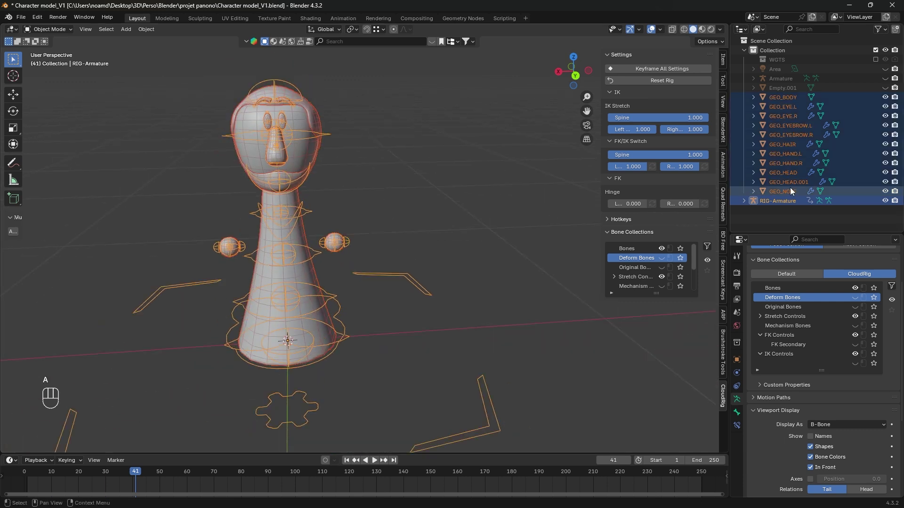
- Parent all selected character meshes to RIG-Armature with automatic weights
{"action": "left_click", "coordinate": [288, 109], "text": "shift"}
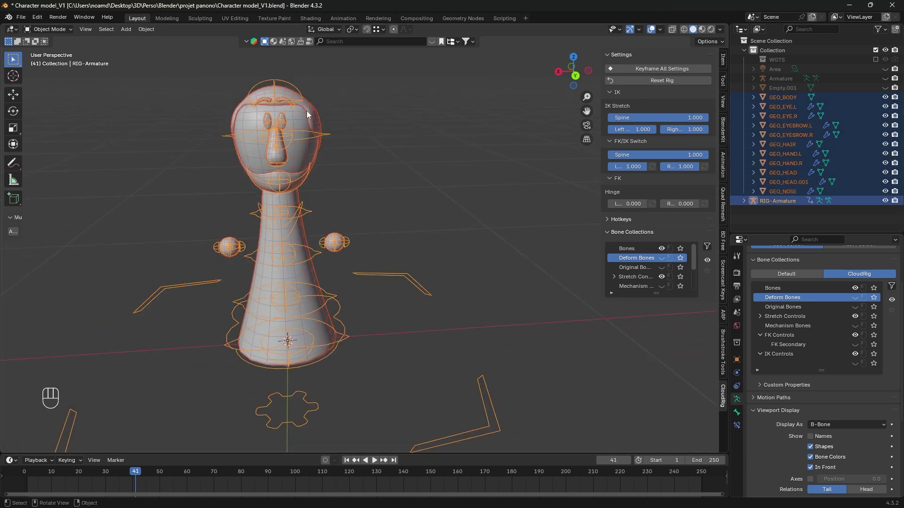
{"action": "key", "text": "ctrl+p"}
{"action": "left_click", "coordinate": [246, 177]}
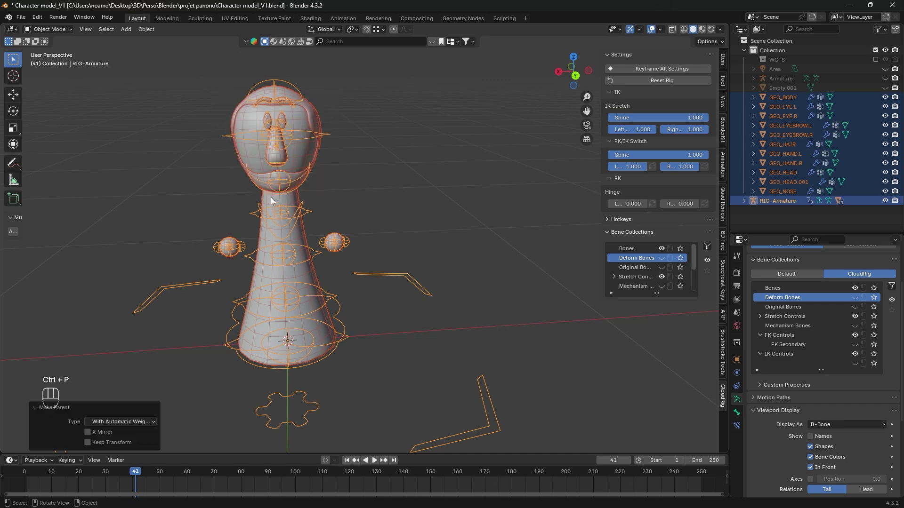
- Switch RIG-Armature to Pose Mode and test the deformation by moving STR-Eyebrow2.L and rotating the Jaw control
{"action": "key", "text": "ctrl+Tab"}
{"action": "middle_click_drag", "start_coordinate": [292, 267], "coordinate": [270, 249]}
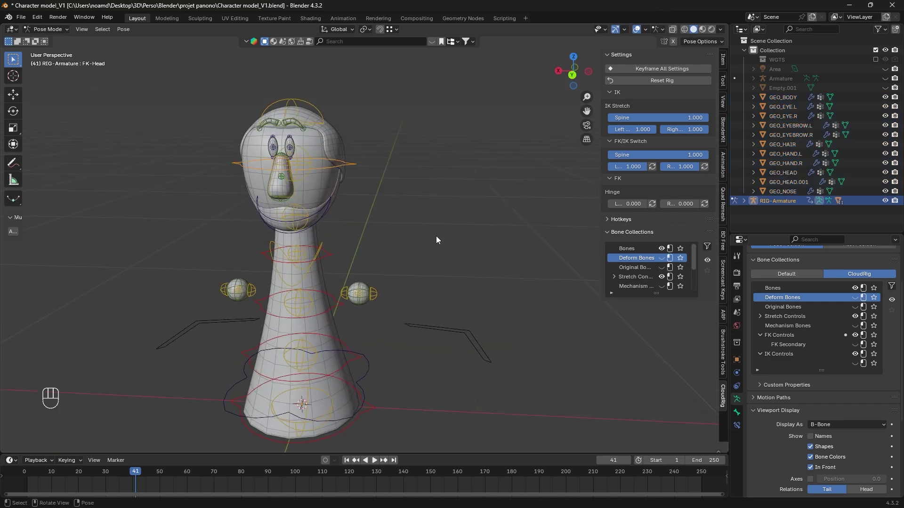
{"action": "key", "text": "g"}
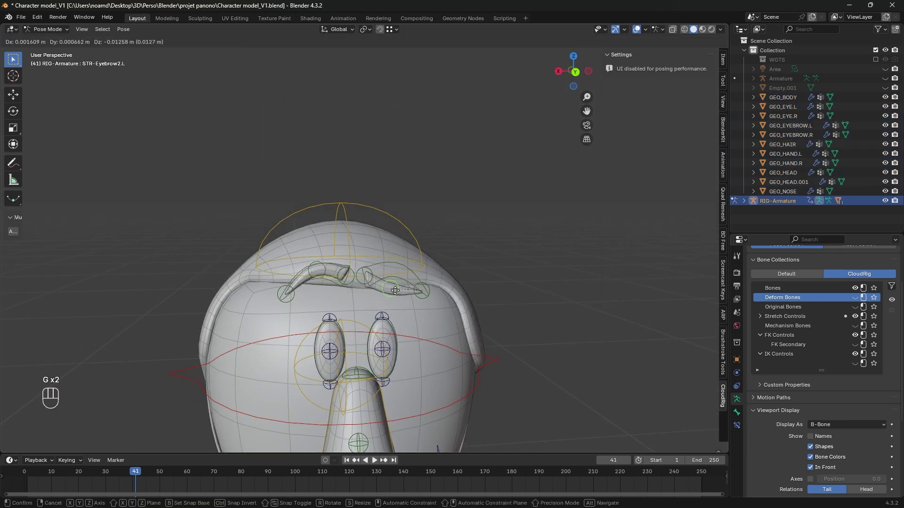
{"action": "key", "text": "g"}
{"action": "left_click", "coordinate": [360, 213]}
{"action": "scroll", "coordinate": [359, 213], "scroll_direction": "down", "scroll_amount": 6}
{"action": "key", "text": "r"}
{"action": "key", "text": "r"}
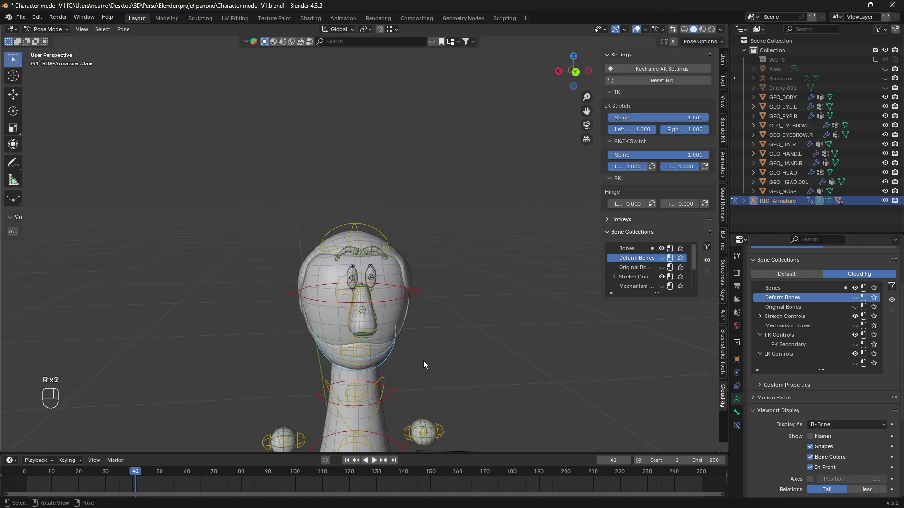
- Test the mesh deformation further by rotating another control and moving the left arm's TIP-IK-Lower_Arm.L control
{"action": "left_click", "coordinate": [359, 197]}
{"action": "key", "text": "r"}
{"action": "left_click", "coordinate": [407, 227]}
{"action": "key", "text": "g"}
{"action": "scroll", "coordinate": [253, 199], "scroll_direction": "up", "scroll_amount": 2}
{"action": "middle_click_drag", "start_coordinate": [252, 199], "coordinate": [324, 219]}
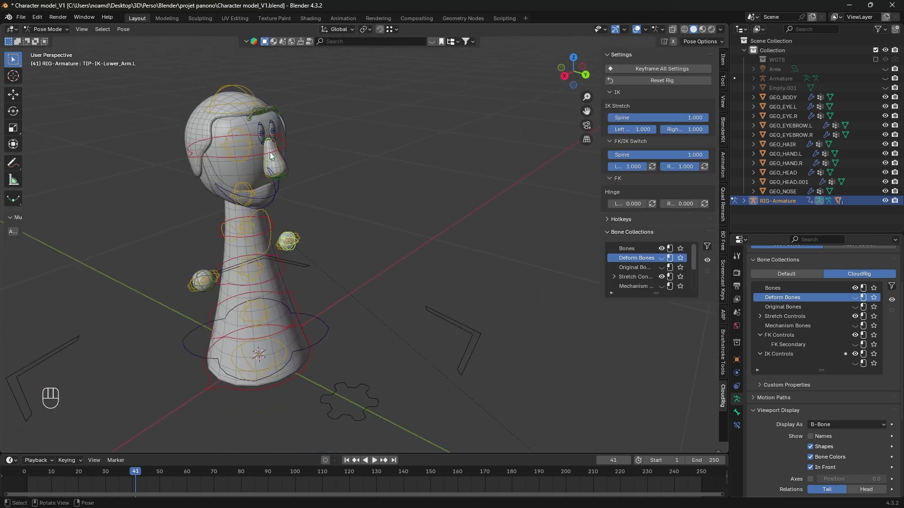
- Test how the eye meshes deform by moving the STR-Eye_2.R control
{"action": "scroll", "coordinate": [239, 227], "scroll_direction": "up", "scroll_amount": 5}
{"action": "left_click", "coordinate": [185, 228]}
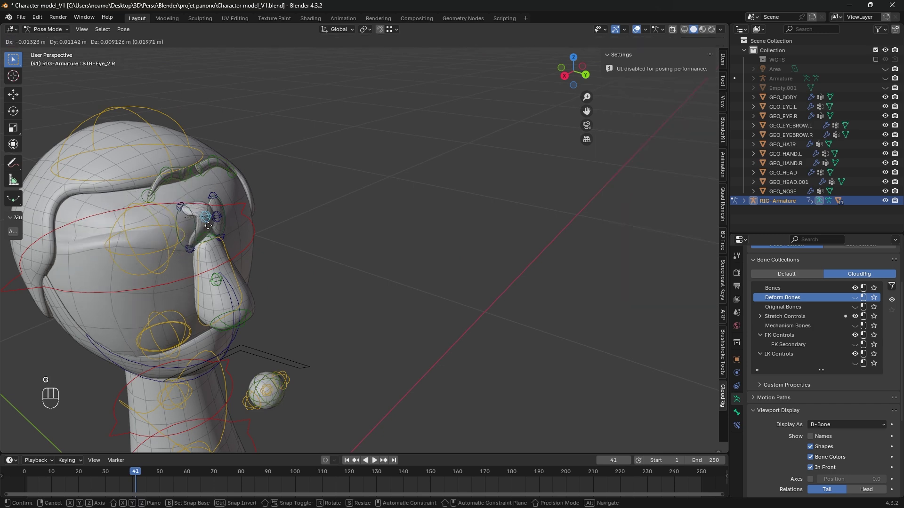
{"action": "scroll", "coordinate": [198, 264], "scroll_direction": "down", "scroll_amount": 4}
{"action": "middle_click_drag", "start_coordinate": [198, 263], "coordinate": [332, 231]}
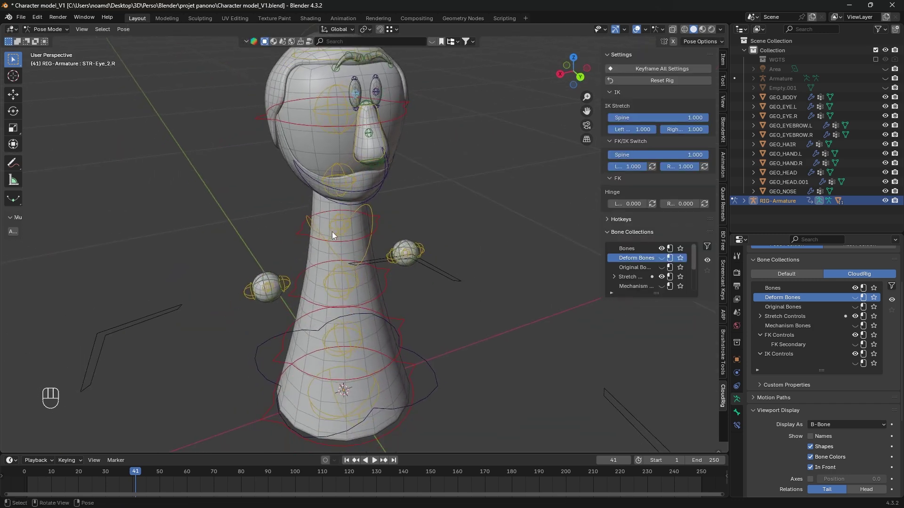
- Return to Object Mode, select GEO_HAIR, enter Weight Paint mode and open its vertex group list
{"action": "key", "text": "ctrl+Tab"}
{"action": "left_click", "coordinate": [296, 159]}
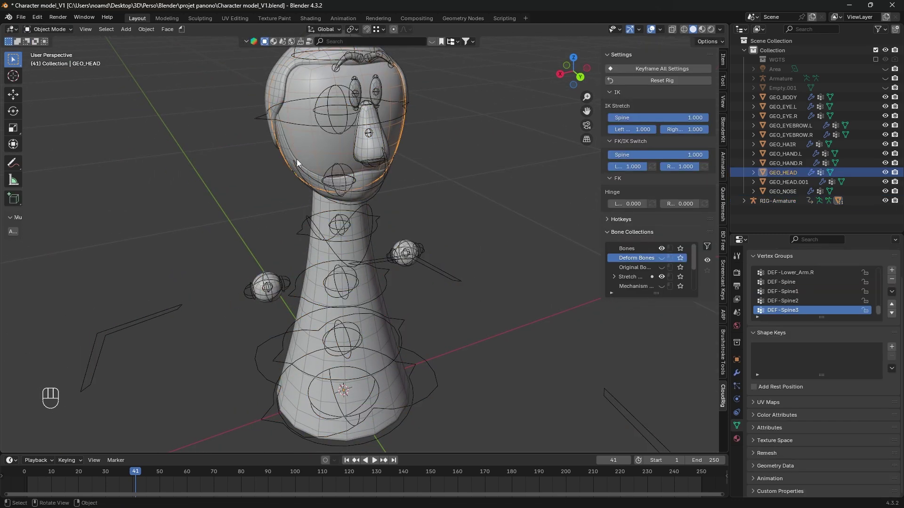
{"action": "scroll", "coordinate": [230, 190], "scroll_direction": "up", "scroll_amount": 5}
{"action": "scroll", "coordinate": [152, 165], "scroll_direction": "down", "scroll_amount": 3}
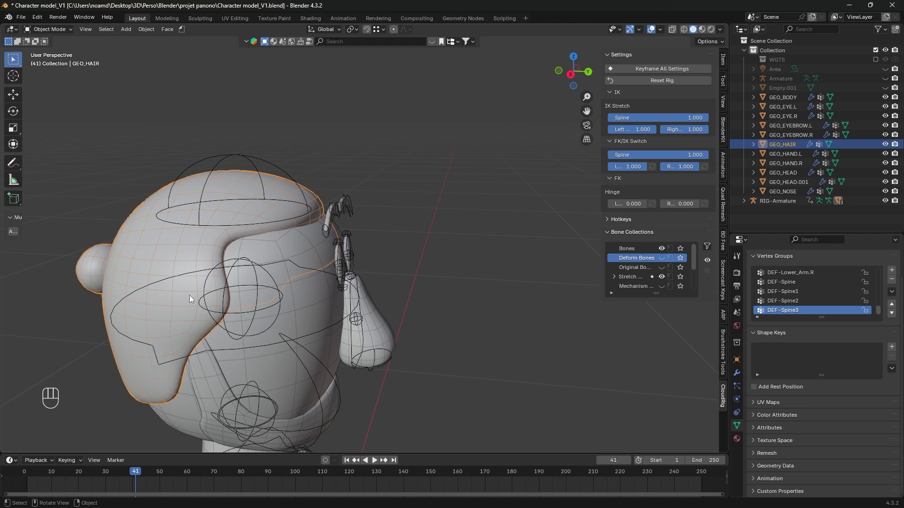
{"action": "middle_click_drag", "start_coordinate": [189, 295], "coordinate": [167, 239]}
{"action": "key", "text": "ctrl+Tab"}
{"action": "left_click", "coordinate": [371, 29]}
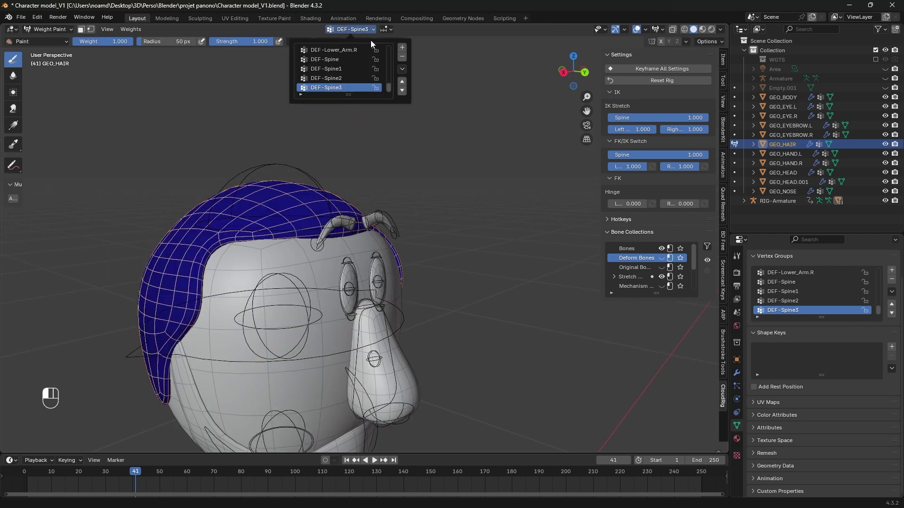
- Enable X-axis mirror symmetry for weight painting the GEO_HAIR mesh
{"action": "left_click", "coordinate": [660, 41]}
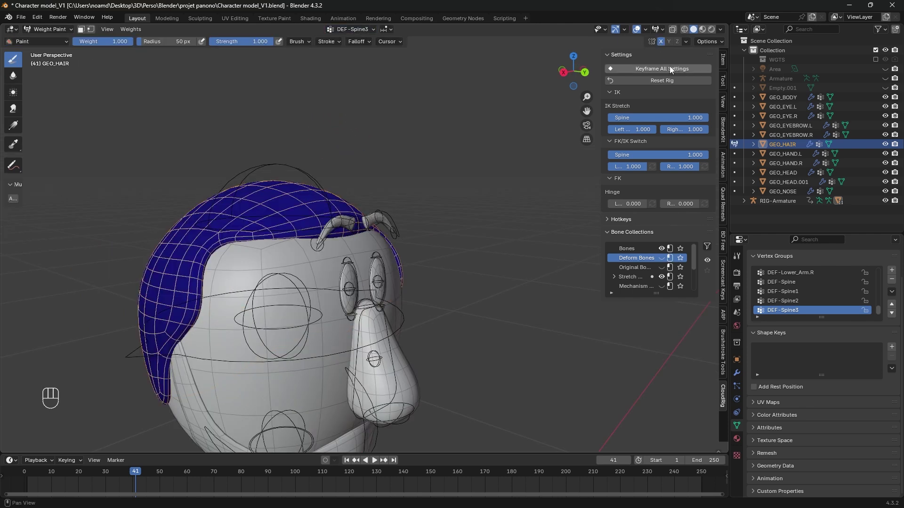
{"action": "left_click", "coordinate": [716, 40]}
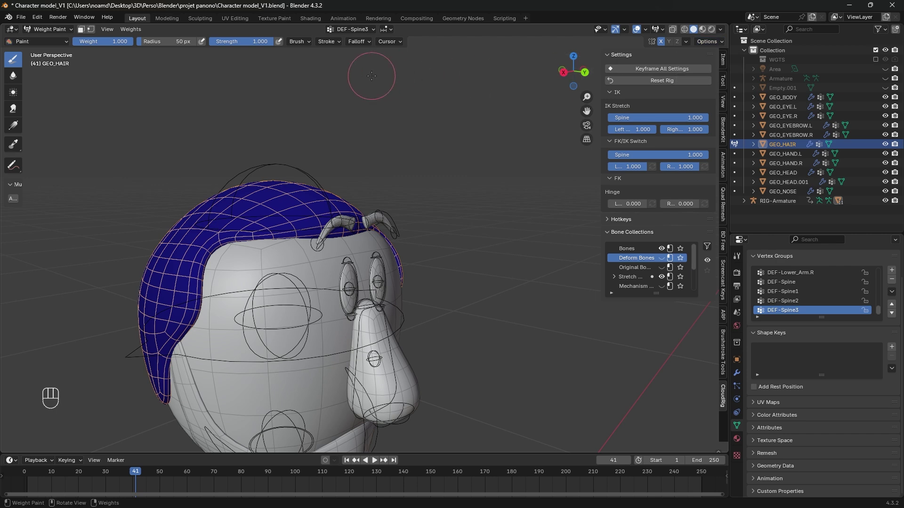
{"action": "middle_click_drag", "start_coordinate": [341, 151], "coordinate": [294, 151]}
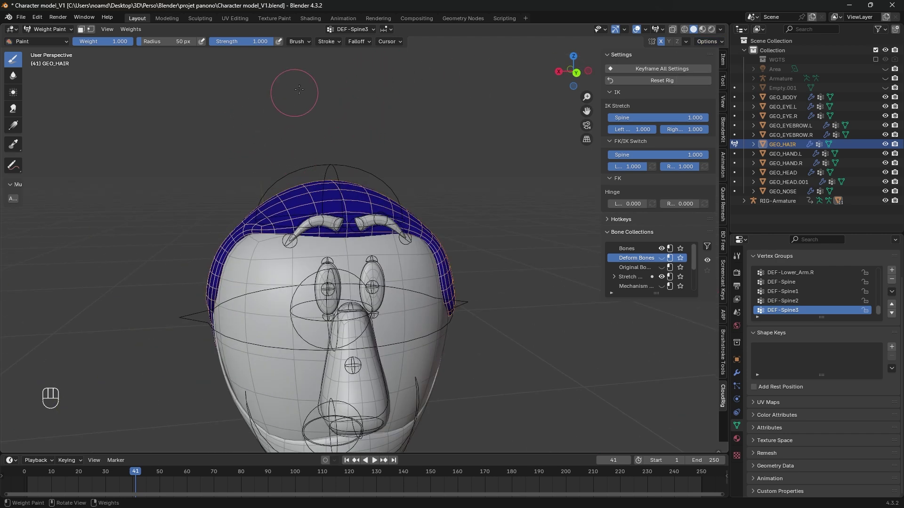
- Review the hair's weights group by group, going from DEF-Spine3 up through the eyebrow groups to DEF-Head_1
{"action": "left_click", "coordinate": [351, 29]}
{"action": "key", "text": "Up"}
{"action": "key", "text": "Up"}
{"action": "key", "text": "Up"}
{"action": "key", "text": "Up"}
{"action": "key", "text": "Up"}
{"action": "key", "text": "Up"}
{"action": "key", "text": "Up"}
{"action": "key", "text": "Up"}
{"action": "key", "text": "Up"}
{"action": "key", "text": "Up"}
{"action": "key", "text": "Up"}
{"action": "key", "text": "Up"}
{"action": "key", "text": "Up"}
{"action": "key", "text": "Up"}
{"action": "key", "text": "Up"}
{"action": "key", "text": "Up"}
{"action": "key", "text": "Up"}
{"action": "key", "text": "Up"}
{"action": "key", "text": "Up"}
{"action": "key", "text": "Up"}
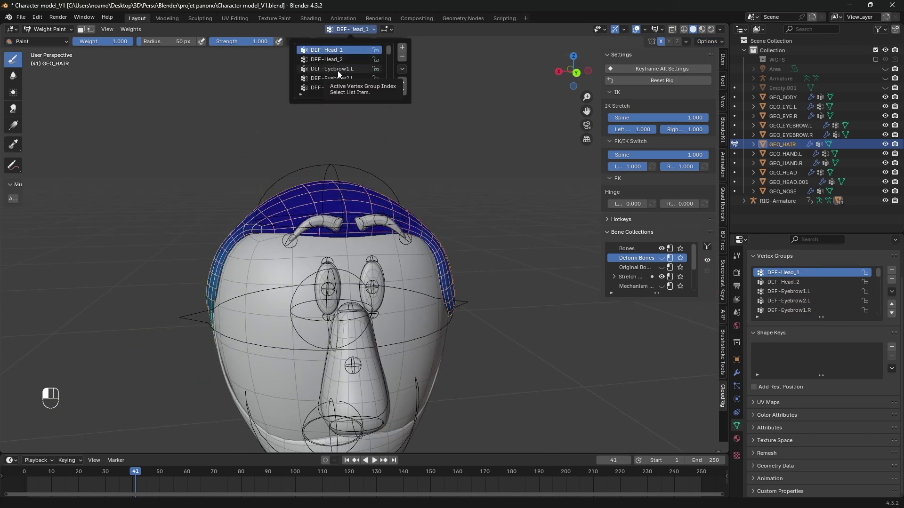
{"action": "key", "text": "Down"}
{"action": "key", "text": "Down"}
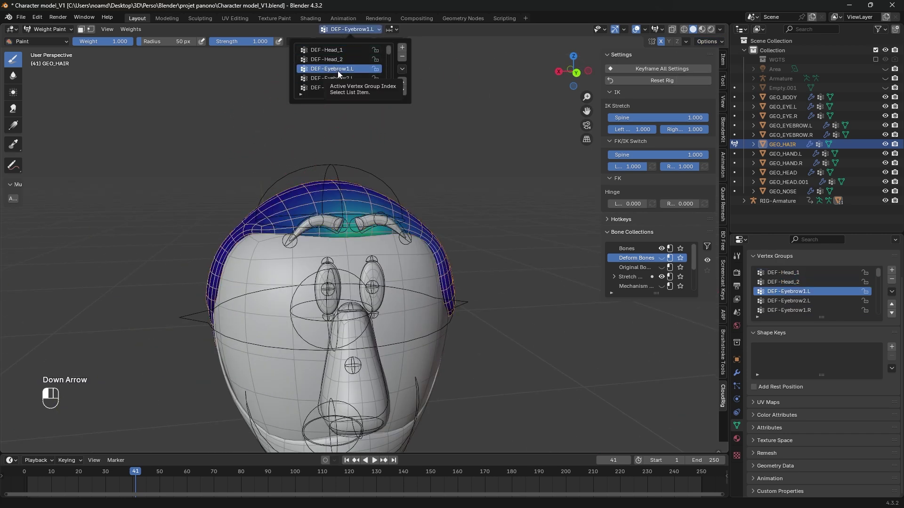
{"action": "key", "text": "Down"}
{"action": "key", "text": "Down"}
{"action": "key", "text": "Down"}
{"action": "key", "text": "Up"}
{"action": "key", "text": "Up"}
{"action": "key", "text": "Up"}
{"action": "key", "text": "Up"}
{"action": "key", "text": "Up"}
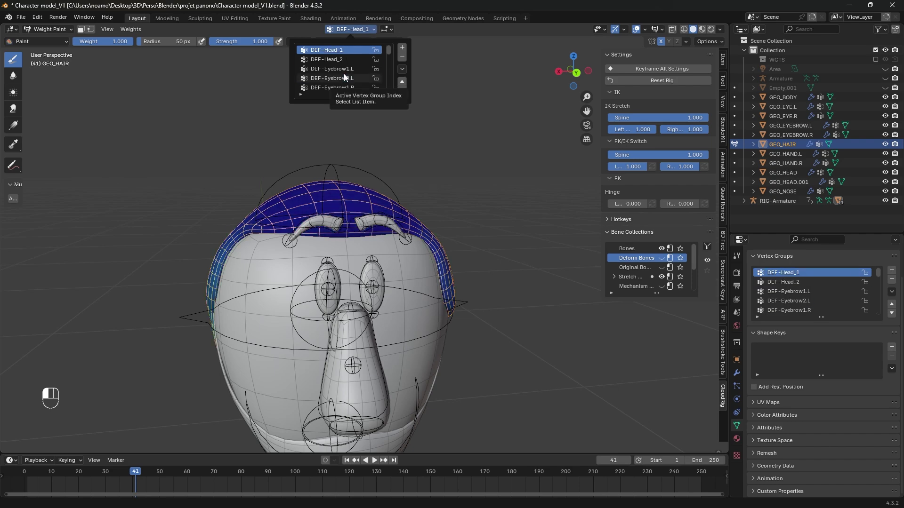
{"action": "key", "text": "Down"}
{"action": "key", "text": "Up"}
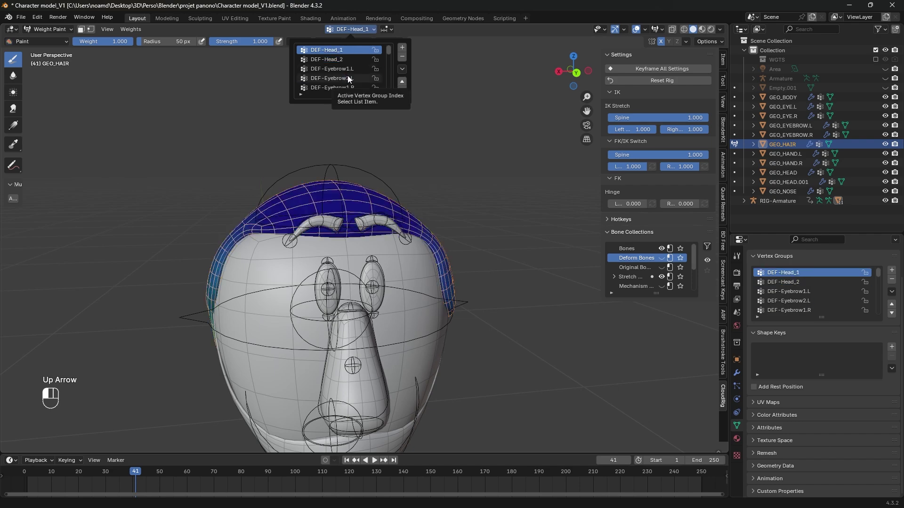
- Apply linear weight gradients of weight 1.000 to the hair, DEF-Head_2 fading downward from the crown and DEF-Head_1 fading upward from the lower edge
{"action": "key", "text": "Down"}
{"action": "middle_click_drag", "start_coordinate": [329, 150], "coordinate": [387, 239]}
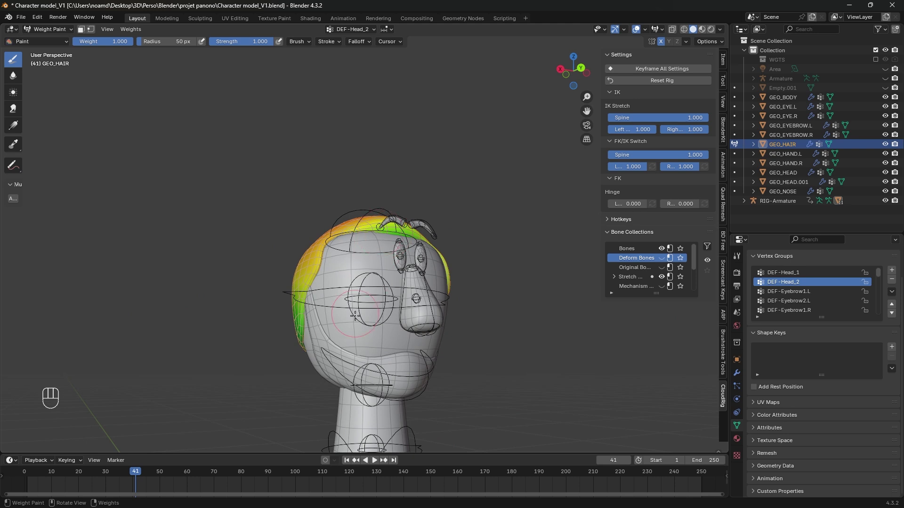
{"action": "left_click", "coordinate": [559, 69]}
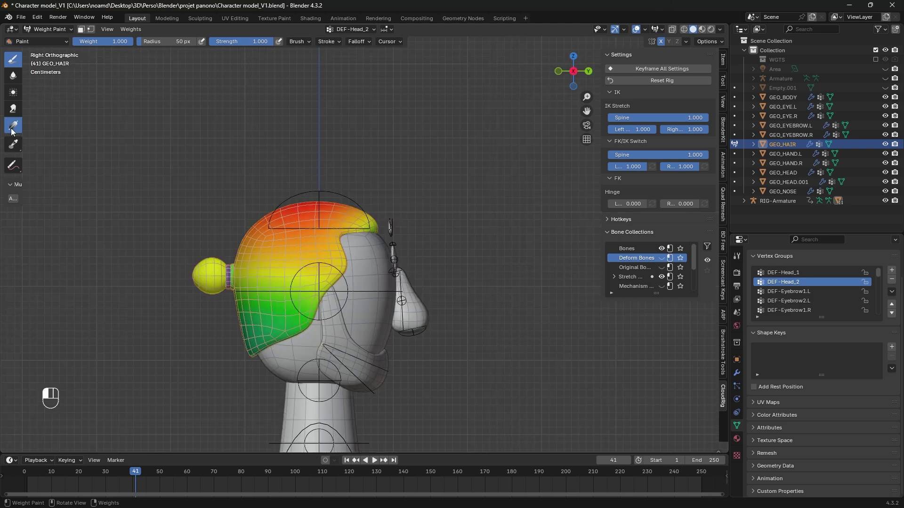
{"action": "left_click", "coordinate": [12, 128]}
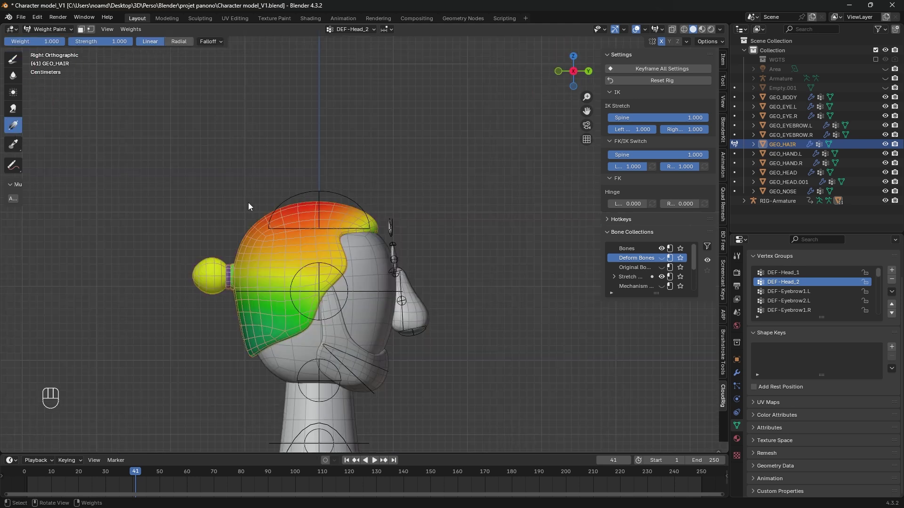
{"action": "left_click_drag", "start_coordinate": [222, 196], "coordinate": [258, 237]}
{"action": "right_click", "coordinate": [259, 237]}
{"action": "mouse_move", "coordinate": [327, 242]}
{"action": "left_mouse_down"}
{"action": "mouse_move", "coordinate": [320, 324]}
{"action": "mouse_move", "coordinate": [328, 328]}
{"action": "left_mouse_up"}
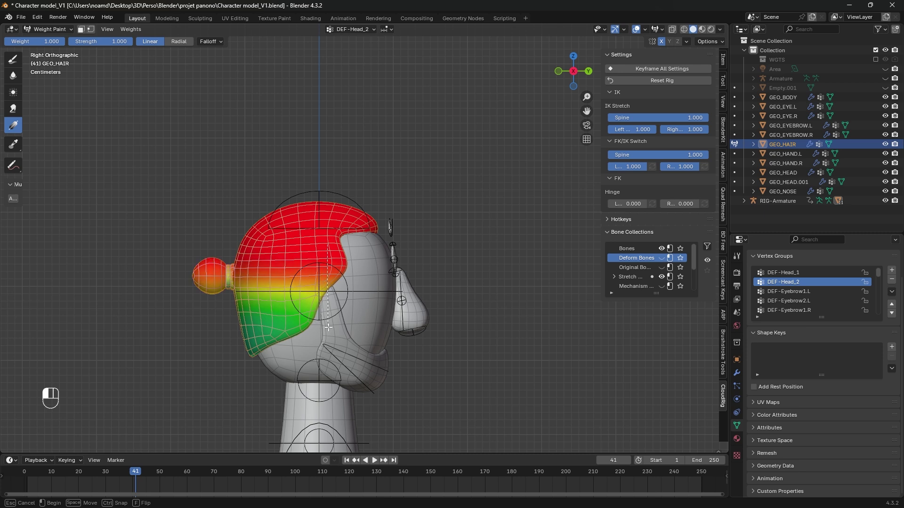
{"action": "right_click", "coordinate": [328, 328]}
{"action": "left_click_drag", "start_coordinate": [316, 236], "coordinate": [329, 334]}
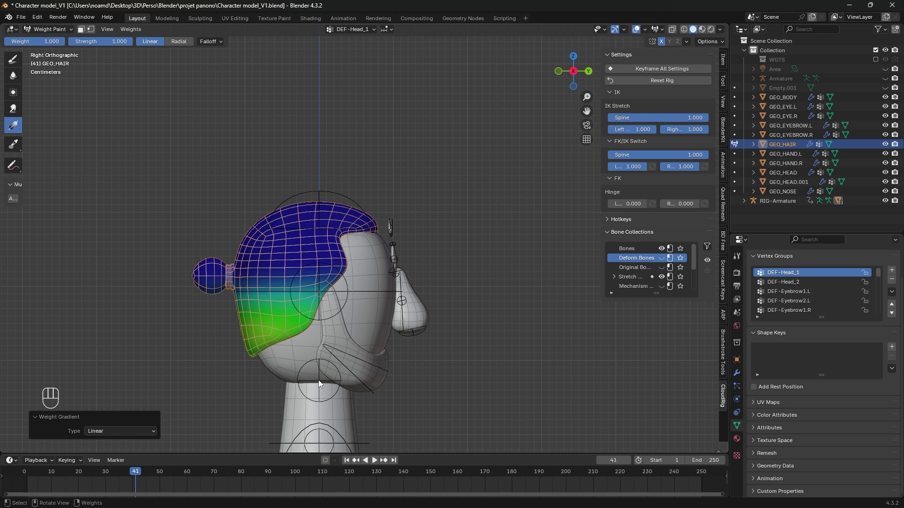
{"action": "left_click_drag", "start_coordinate": [314, 345], "coordinate": [318, 244]}
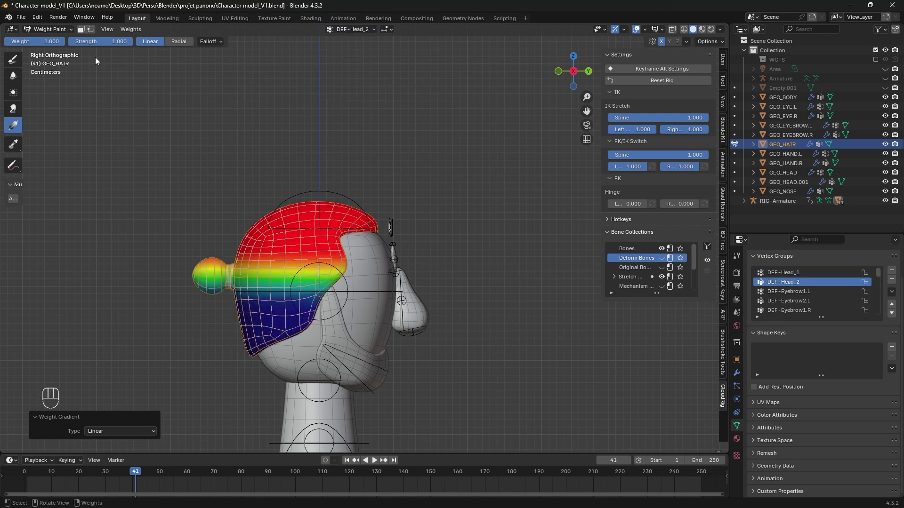
- Check the hair's other vertex groups for stray weights, down to DEF-Spine3 and back up to DEF-Head_1
{"action": "left_click", "coordinate": [351, 30]}
{"action": "scroll", "coordinate": [348, 55], "scroll_direction": "down", "scroll_amount": 20, "text": "ctrl"}
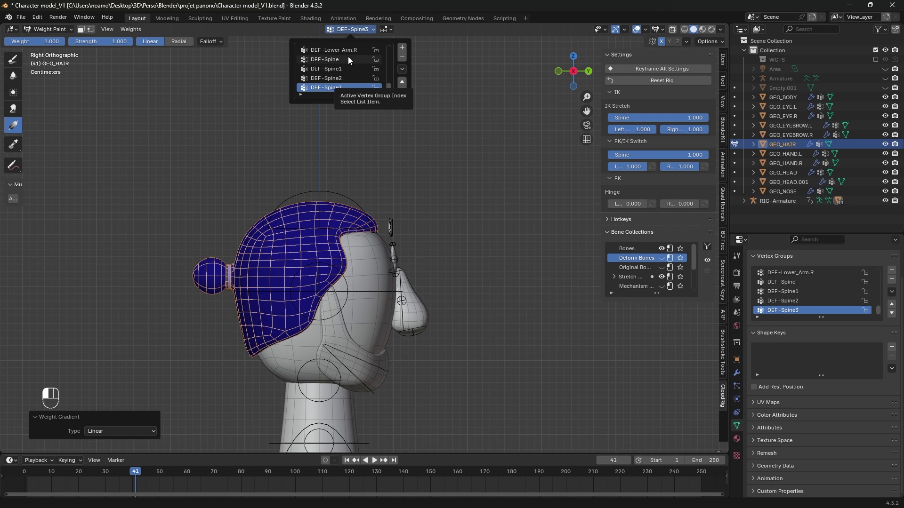
{"action": "scroll", "coordinate": [348, 57], "scroll_direction": "up", "scroll_amount": 20, "text": "ctrl"}
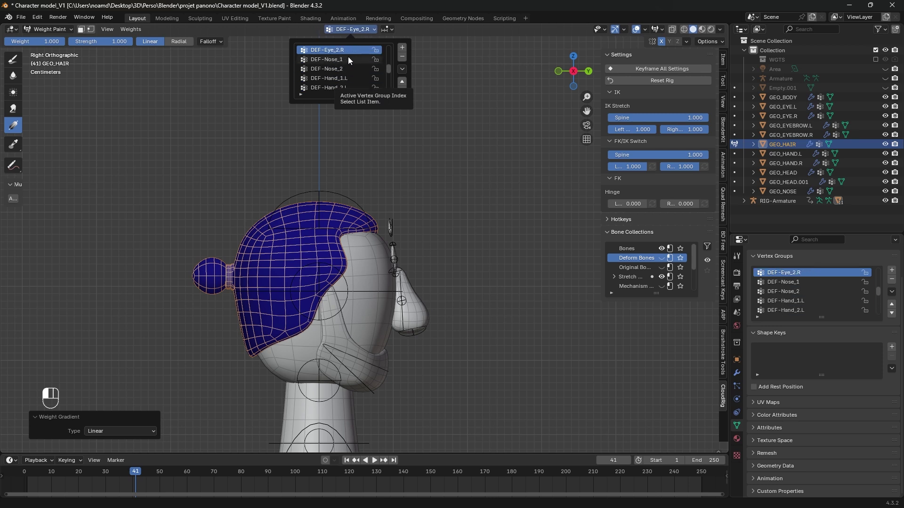
{"action": "key", "text": "Down"}
{"action": "key", "text": "Up"}
{"action": "key", "text": "Down"}
{"action": "key", "text": "Up"}
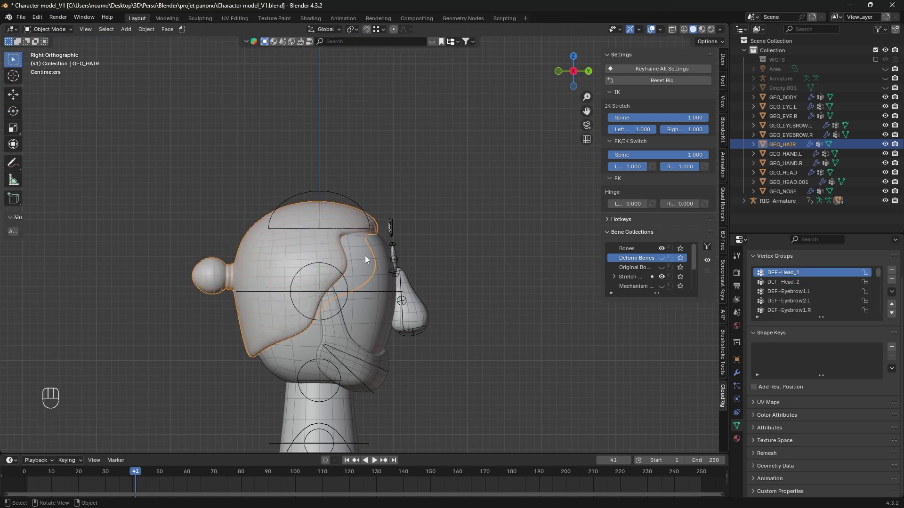
- Put the GEO_HEAD mesh into Weight Paint mode and view it from the right side
{"action": "left_click", "coordinate": [365, 256]}
{"action": "left_click", "coordinate": [58, 29]}
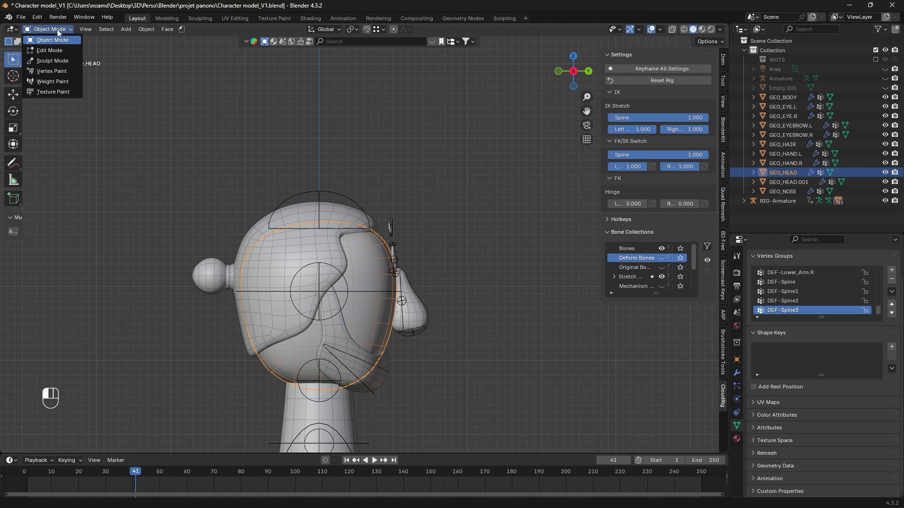
{"action": "left_click", "coordinate": [51, 81]}
{"action": "middle_click_drag", "start_coordinate": [311, 203], "coordinate": [381, 222]}
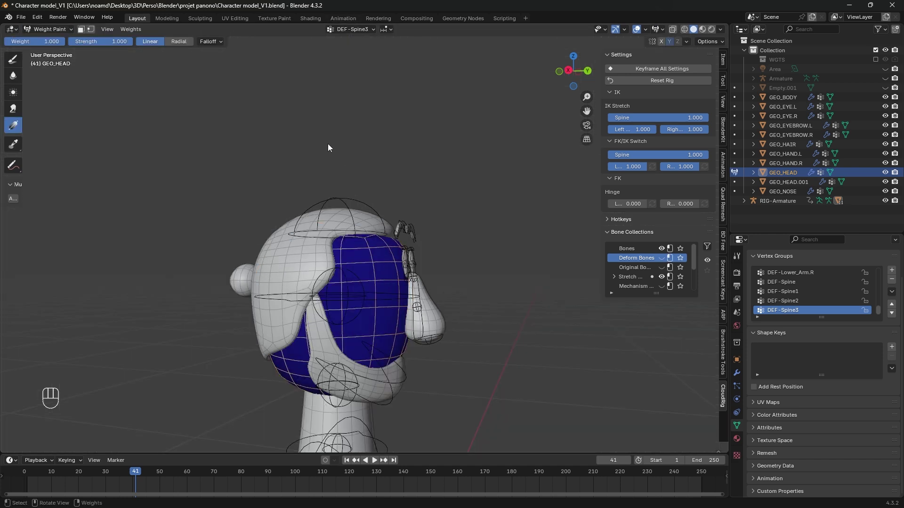
{"action": "middle_click_drag", "start_coordinate": [343, 278], "coordinate": [442, 388]}
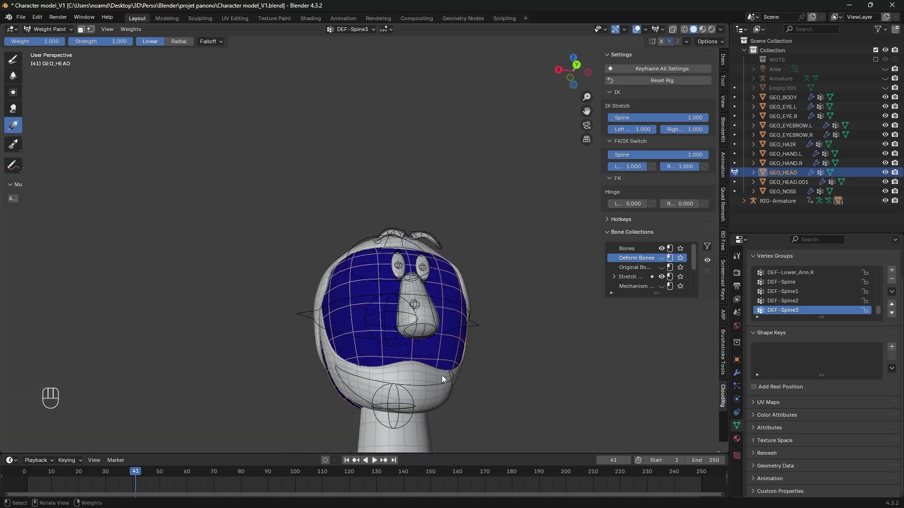
{"action": "key", "text": "KP_3"}
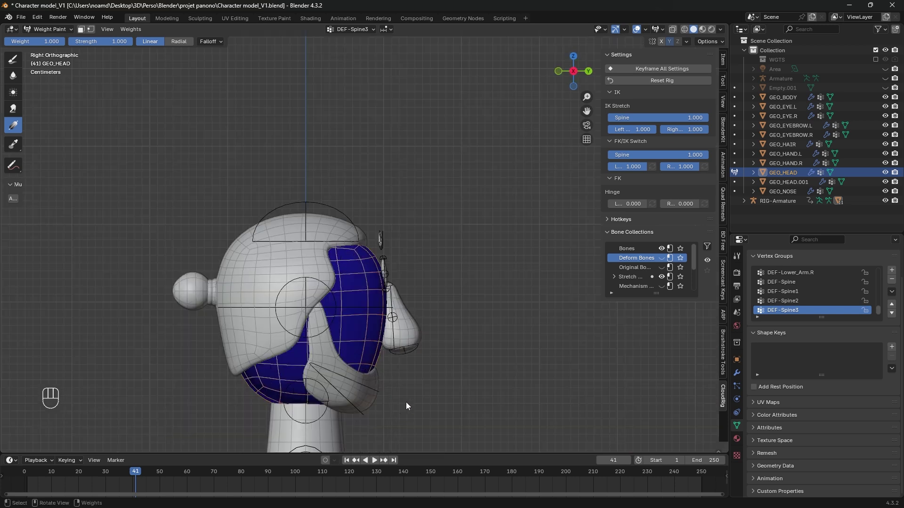
- Apply a linear weight gradient to the head's DEF-Head_2 group, fading from the upper head down to the chin
{"action": "left_click", "coordinate": [351, 29]}
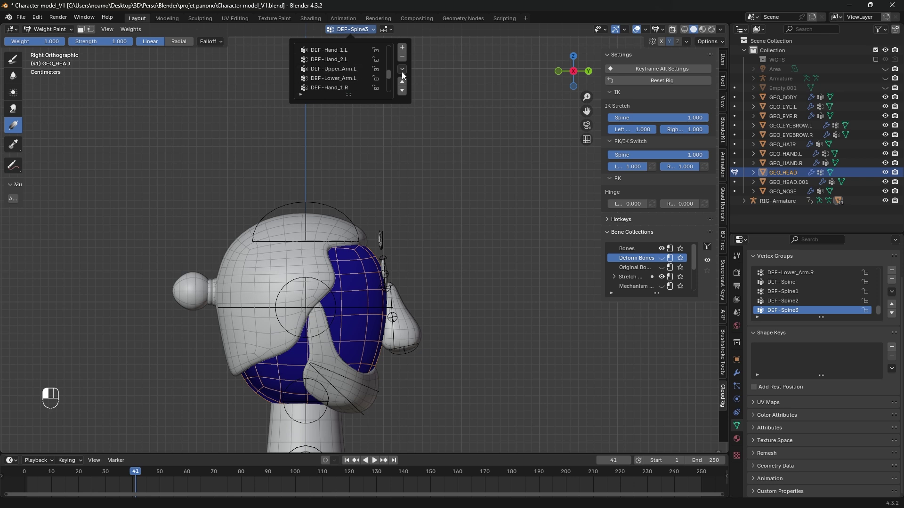
{"action": "left_click_drag", "start_coordinate": [388, 73], "coordinate": [389, 50]}
{"action": "left_click", "coordinate": [340, 49]}
{"action": "left_click", "coordinate": [341, 59]}
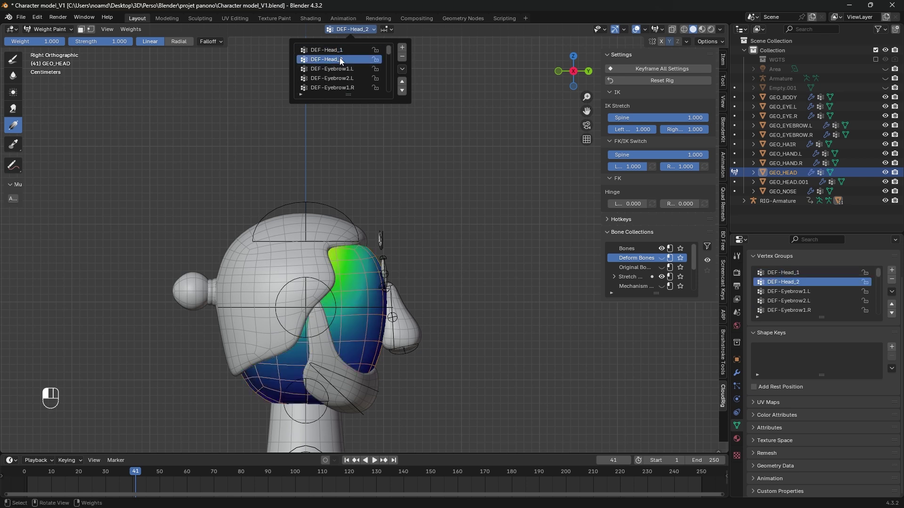
{"action": "left_click_drag", "start_coordinate": [300, 260], "coordinate": [299, 383]}
- Apply a linear weight gradient to the head's DEF-Head_1 group, fading upward from the middle of the face
{"action": "left_click", "coordinate": [351, 29]}
{"action": "left_click", "coordinate": [348, 49]}
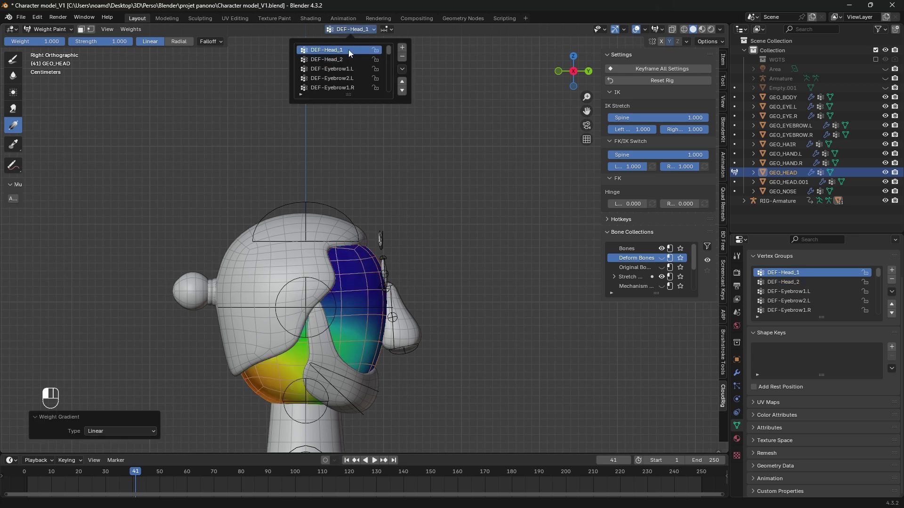
{"action": "left_click_drag", "start_coordinate": [301, 330], "coordinate": [300, 252]}
{"action": "right_click", "coordinate": [305, 282]}
- Make DEF-Jaw the head's active vertex group and inspect the head mesh in isolation
{"action": "left_click", "coordinate": [352, 29]}
{"action": "left_click_drag", "start_coordinate": [388, 52], "coordinate": [383, 72]}
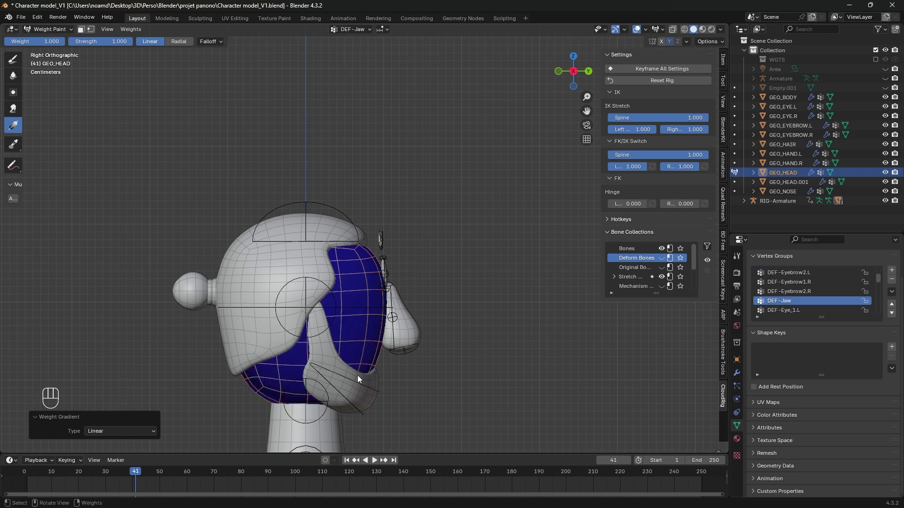
{"action": "key", "text": "slash"}
{"action": "middle_click_drag", "start_coordinate": [388, 347], "coordinate": [335, 320]}
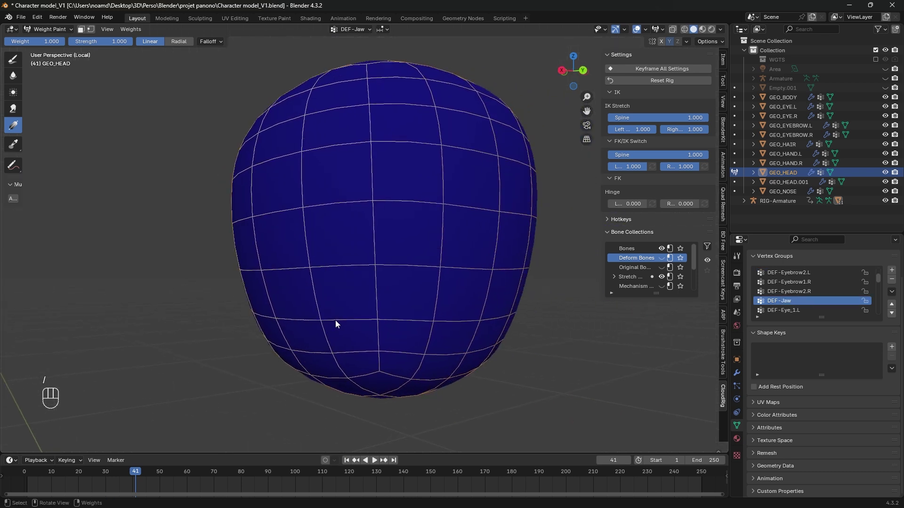
- Leave the isolated view and hide the GEO_HEAD.001 mesh covering the chin
{"action": "key", "text": "slash"}
{"action": "key", "text": "ctrl+Tab"}
{"action": "left_click", "coordinate": [377, 390]}
{"action": "left_click", "coordinate": [351, 367]}
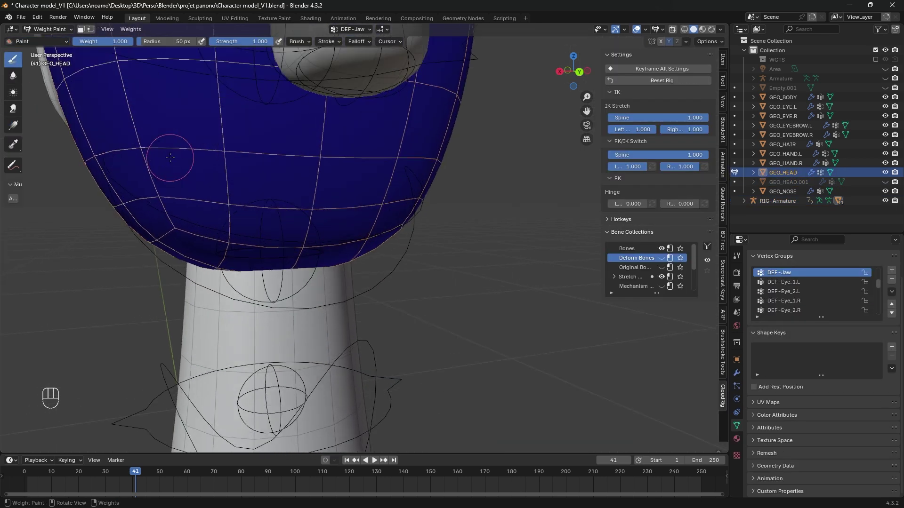
- Paint DEF-Jaw weights over the head's chin and lower side with the Paint brush at weight 1.000 and strength 1.000
{"action": "mouse_move", "coordinate": [170, 158]}
{"action": "left_mouse_down"}
{"action": "mouse_move", "coordinate": [282, 203]}
{"action": "mouse_move", "coordinate": [241, 165]}
{"action": "mouse_move", "coordinate": [338, 168]}
{"action": "mouse_move", "coordinate": [363, 144]}
{"action": "left_mouse_up"}
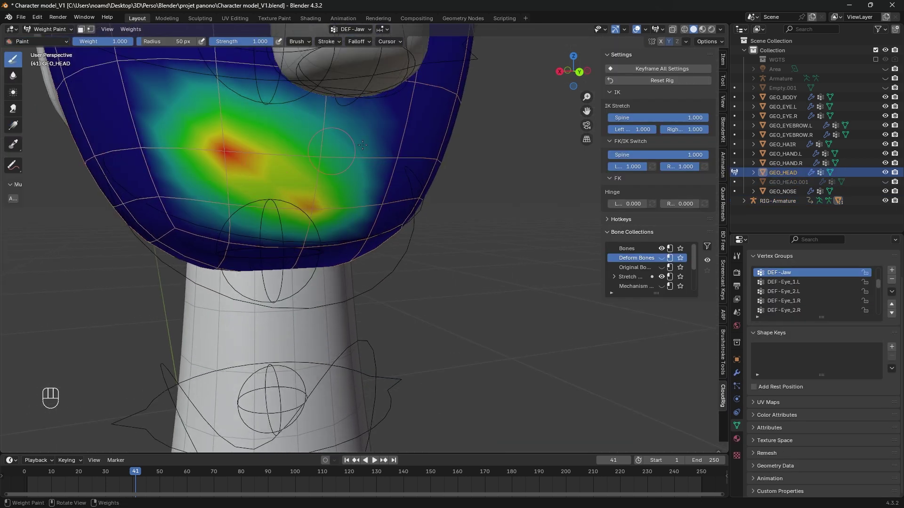
{"action": "middle_click_drag", "start_coordinate": [363, 145], "coordinate": [255, 162]}
{"action": "middle_click_drag", "start_coordinate": [228, 207], "coordinate": [178, 195]}
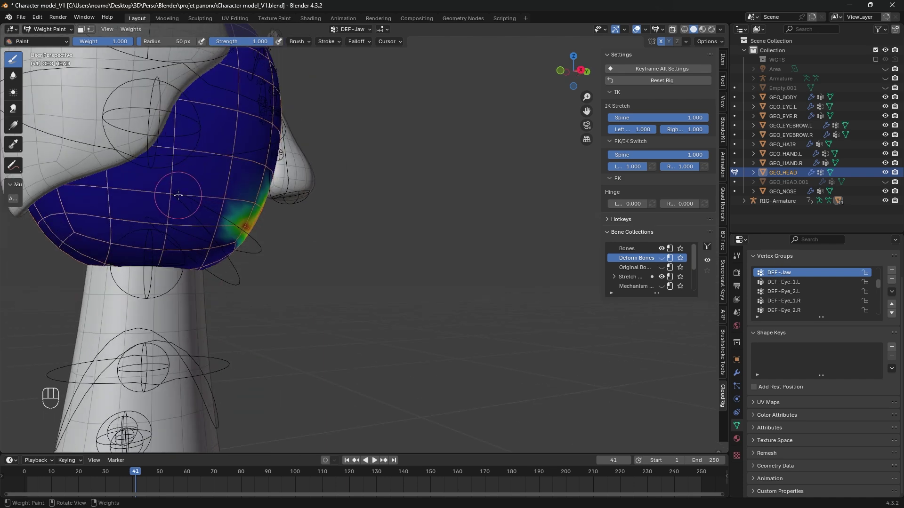
{"action": "mouse_move", "coordinate": [178, 195]}
{"action": "left_mouse_down"}
{"action": "mouse_move", "coordinate": [179, 202]}
{"action": "mouse_move", "coordinate": [262, 208]}
{"action": "left_mouse_up"}
{"action": "mouse_move", "coordinate": [261, 207]}
{"action": "middle_mouse_down"}
{"action": "mouse_move", "coordinate": [221, 235]}
{"action": "mouse_move", "coordinate": [189, 279]}
{"action": "middle_mouse_up"}
- Isolate the head and soften the edges of the painted DEF-Jaw area at brush strength 0.317
{"action": "key", "text": "KP_Divide"}
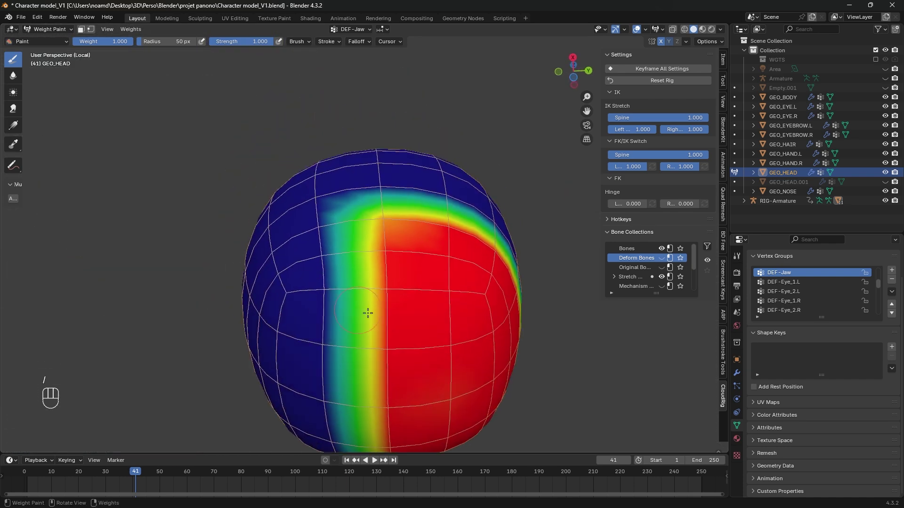
{"action": "middle_click_drag", "start_coordinate": [442, 371], "coordinate": [402, 363]}
{"action": "scroll", "coordinate": [363, 364], "scroll_direction": "down", "scroll_amount": 2}
{"action": "mouse_move", "coordinate": [325, 266]}
{"action": "left_mouse_down", "text": "shift"}
{"action": "mouse_move", "coordinate": [374, 277]}
{"action": "mouse_move", "coordinate": [315, 259]}
{"action": "left_mouse_up", "text": "shift"}
{"action": "left_click_drag", "start_coordinate": [305, 265], "coordinate": [281, 290], "text": "shift"}
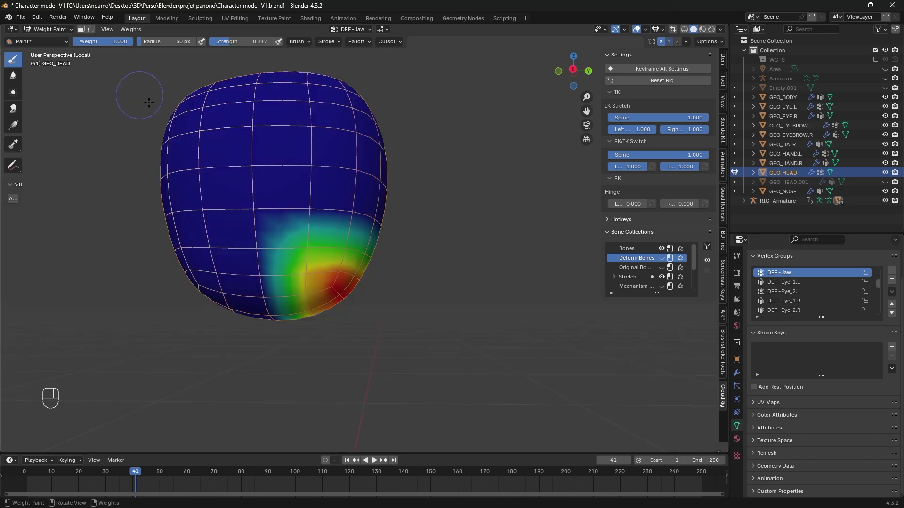
{"action": "key", "text": "KP_Divide"}
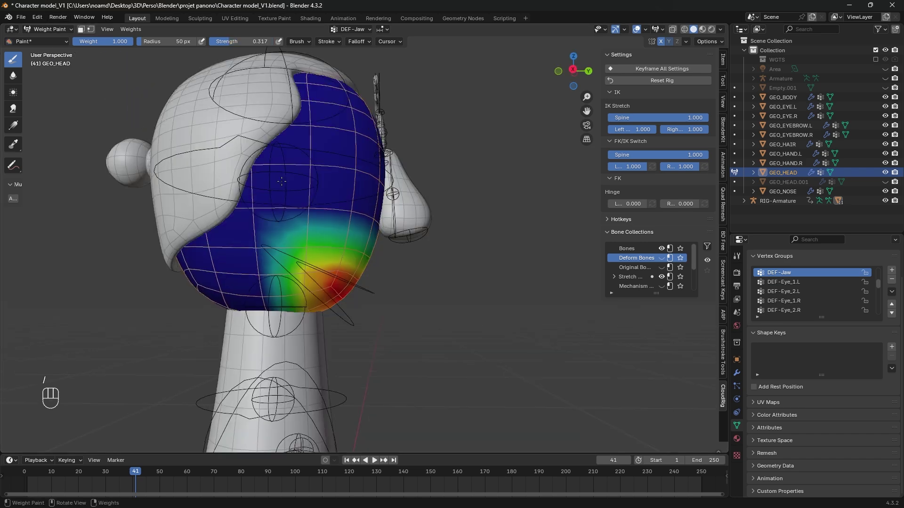
- Test the jaw weights by rotating the rig's Jaw bone about its local X axis in Pose Mode
{"action": "mouse_move", "coordinate": [227, 194]}
{"action": "middle_mouse_down"}
{"action": "mouse_move", "coordinate": [219, 149]}
{"action": "mouse_move", "coordinate": [160, 136]}
{"action": "middle_mouse_up"}
{"action": "left_click", "coordinate": [47, 28]}
{"action": "left_click", "coordinate": [49, 41]}
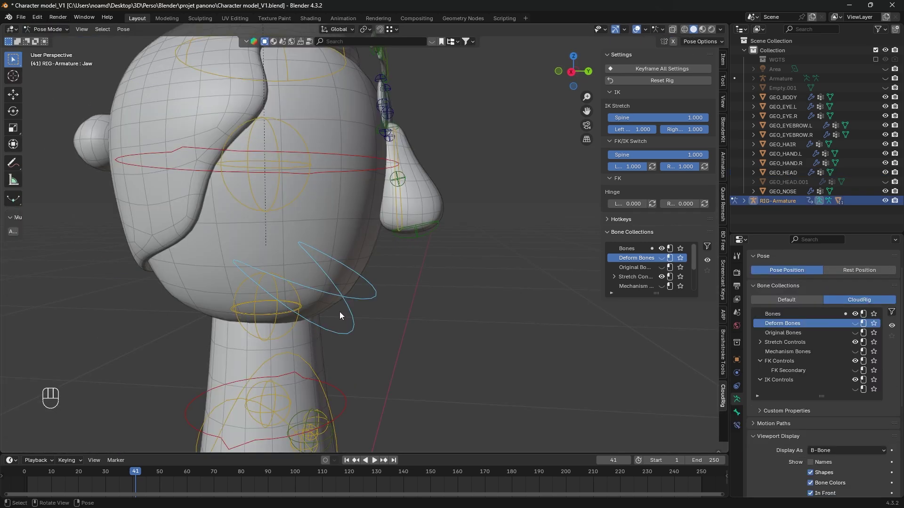
{"action": "key", "text": "r"}
{"action": "key", "text": "x"}
{"action": "key", "text": "x"}
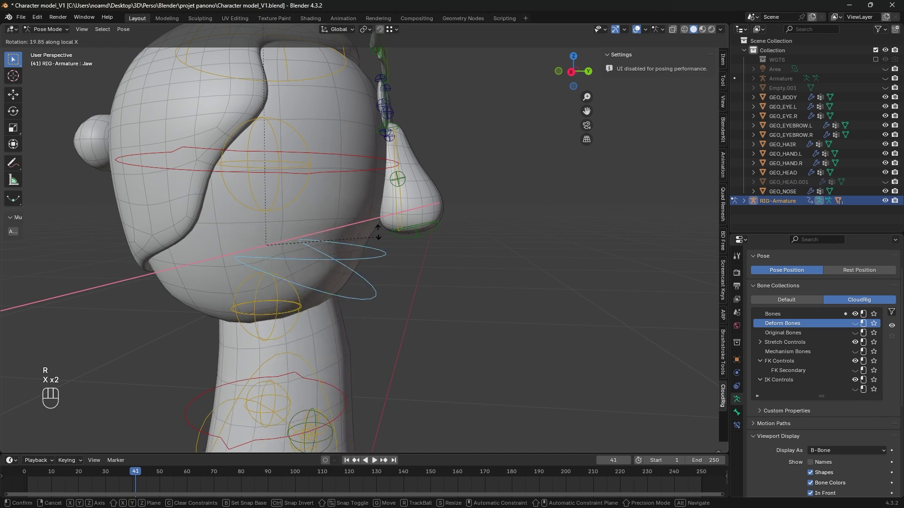
- Return to Object Mode and open the GEO_HEAD mesh in Edit Mode
{"action": "left_click", "coordinate": [47, 29]}
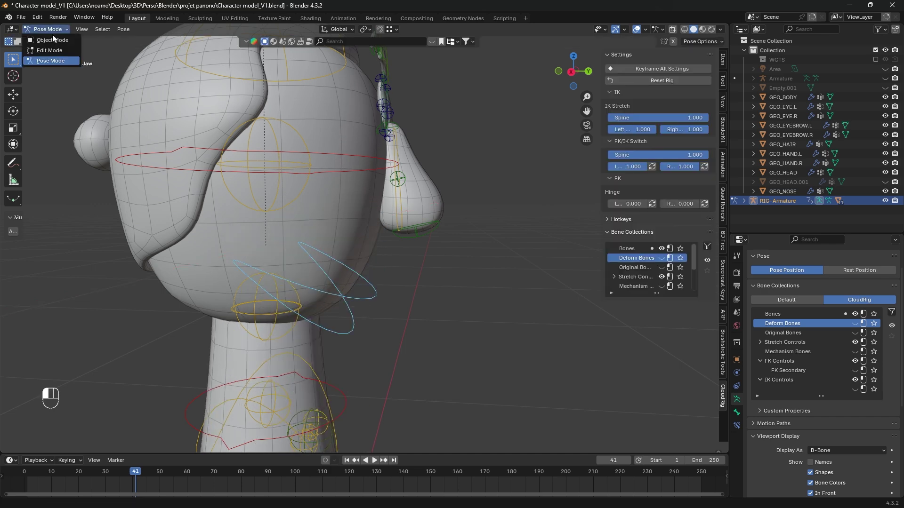
{"action": "left_click", "coordinate": [54, 40]}
{"action": "left_click", "coordinate": [354, 216]}
{"action": "key", "text": "Tab"}
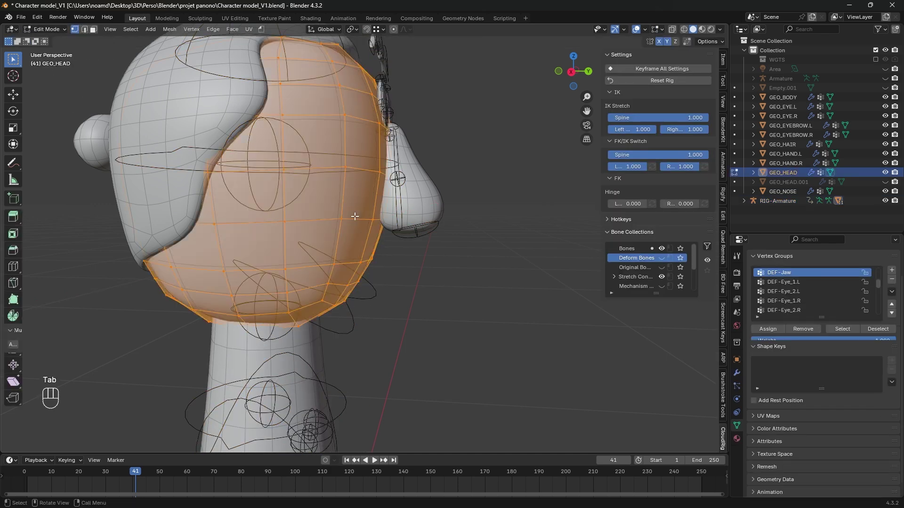
- Recheck the head's DEF-Jaw weights and jaw deformation, and unhide and select the GEO_HEAD.001 mesh in Object Mode
{"action": "mouse_move", "coordinate": [330, 202]}
{"action": "middle_mouse_down", "text": "shift"}
{"action": "mouse_move", "coordinate": [301, 188]}
{"action": "mouse_move", "coordinate": [325, 183]}
{"action": "mouse_move", "coordinate": [316, 214]}
{"action": "middle_mouse_up", "text": "shift"}
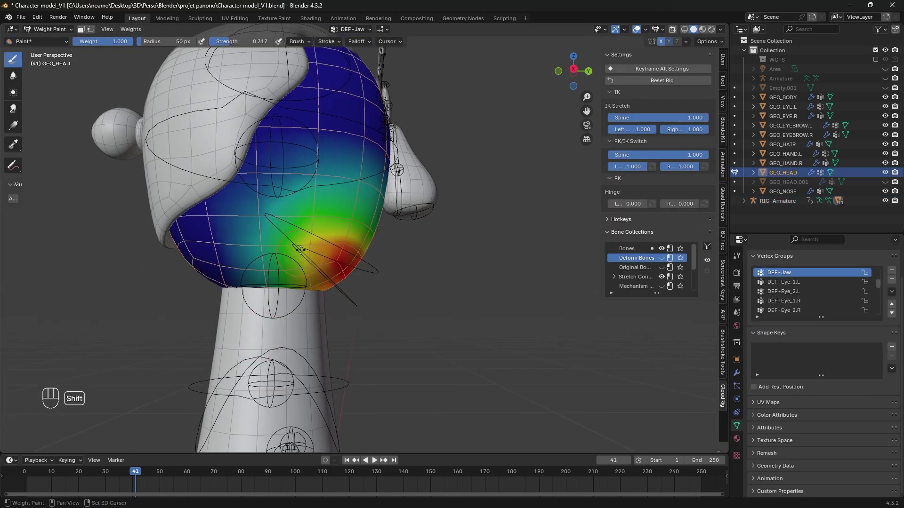
{"action": "left_click", "coordinate": [48, 29]}
{"action": "left_click", "coordinate": [48, 50]}
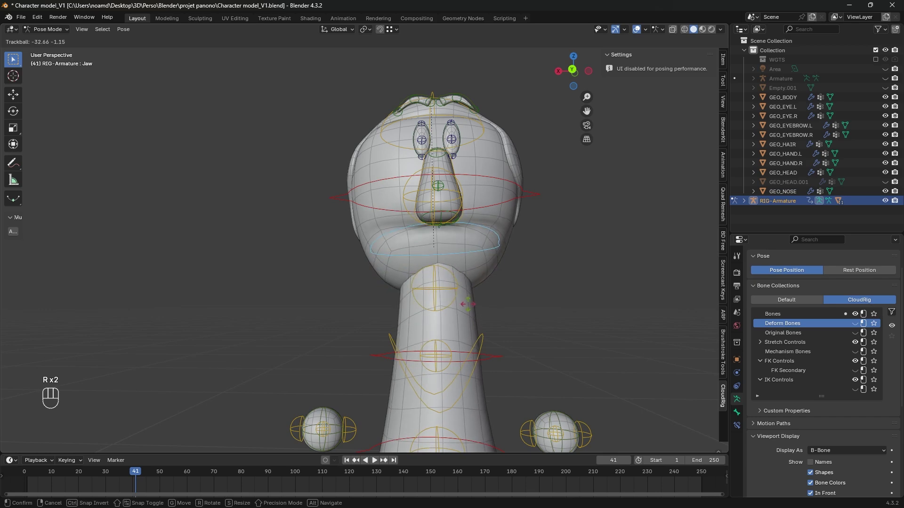
{"action": "key", "text": "alt+h"}
{"action": "left_click", "coordinate": [326, 293]}
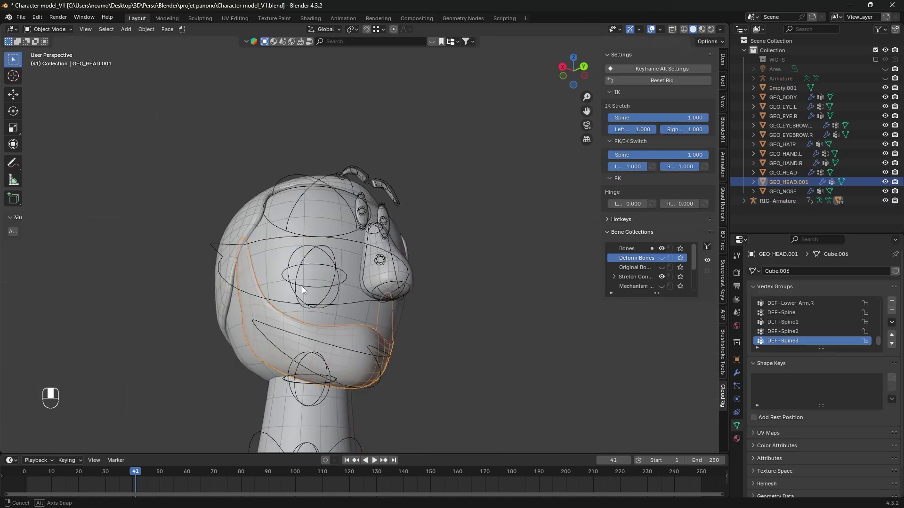
{"action": "middle_click_drag", "start_coordinate": [302, 286], "coordinate": [314, 215]}
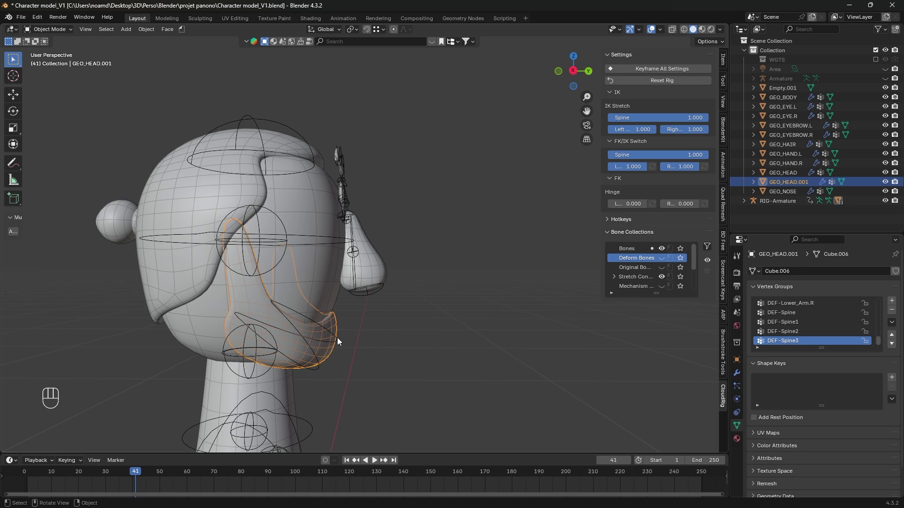
- Add a Data Transfer modifier to GEO_HEAD.001 with GEO_HEAD as its source object
{"action": "left_click", "coordinate": [736, 373]}
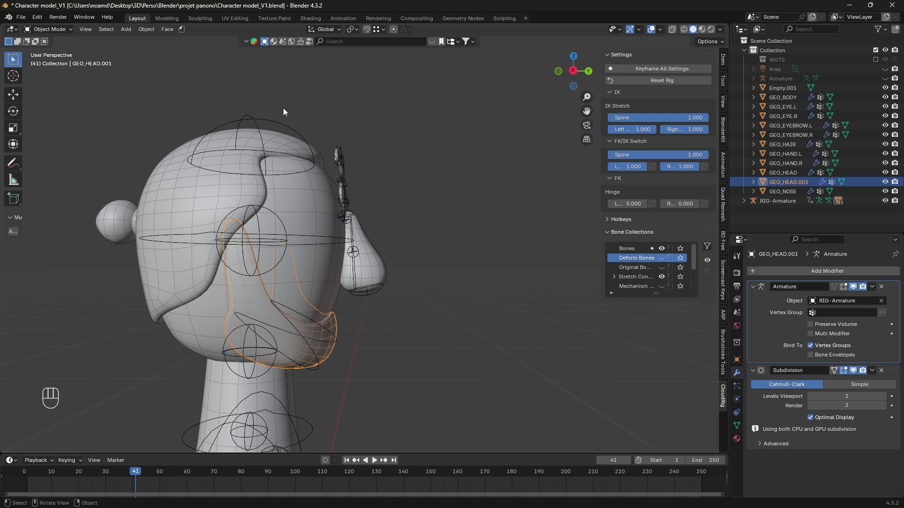
{"action": "left_click", "coordinate": [355, 30]}
{"action": "left_click", "coordinate": [363, 73]}
{"action": "left_click", "coordinate": [782, 272]}
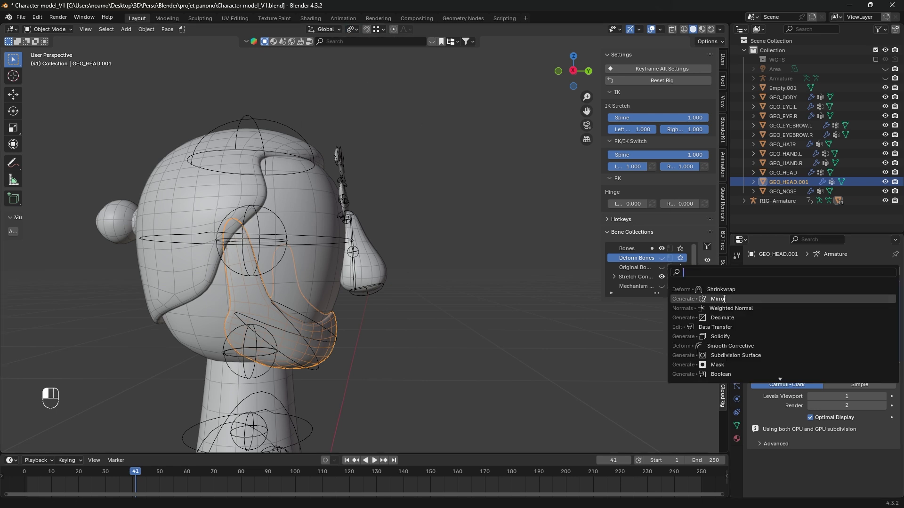
{"action": "left_click", "coordinate": [741, 327]}
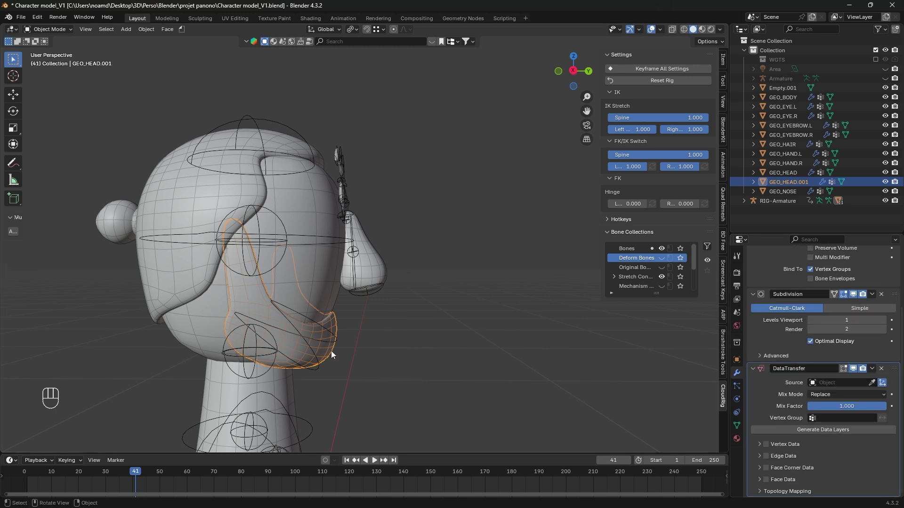
{"action": "left_click", "coordinate": [883, 383]}
{"action": "left_click", "coordinate": [313, 201]}
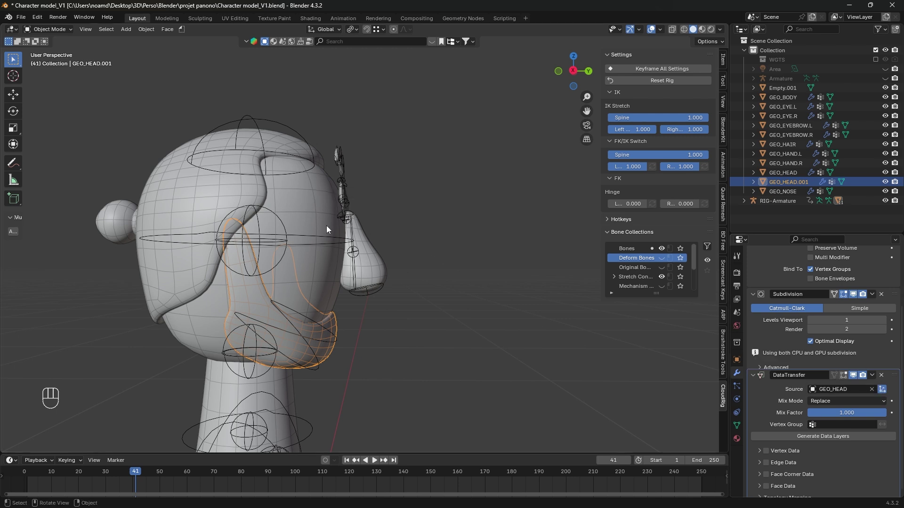
- Set the Data Transfer to copy vertex groups with Nearest Face Interpolated mapping and a ray radius of 5 m
{"action": "left_click", "coordinate": [766, 444]}
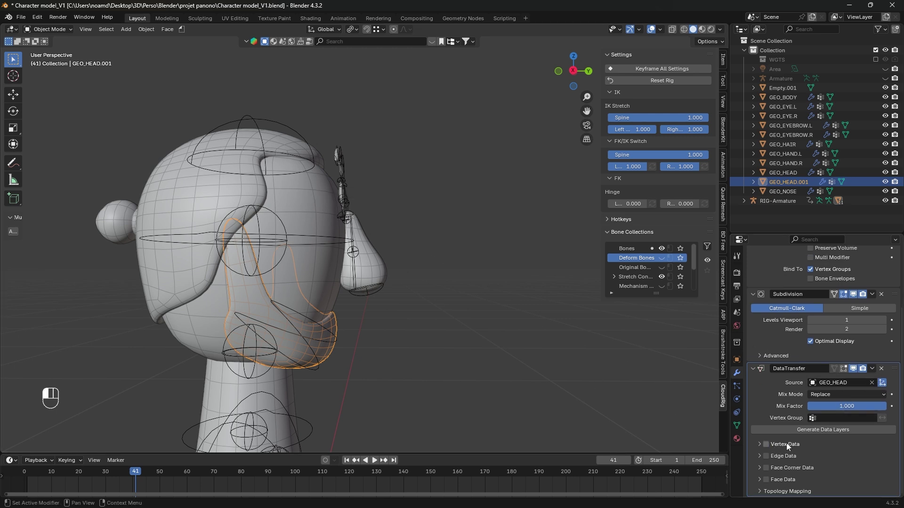
{"action": "scroll", "coordinate": [805, 431], "scroll_direction": "down", "scroll_amount": 3}
{"action": "left_click", "coordinate": [833, 418]}
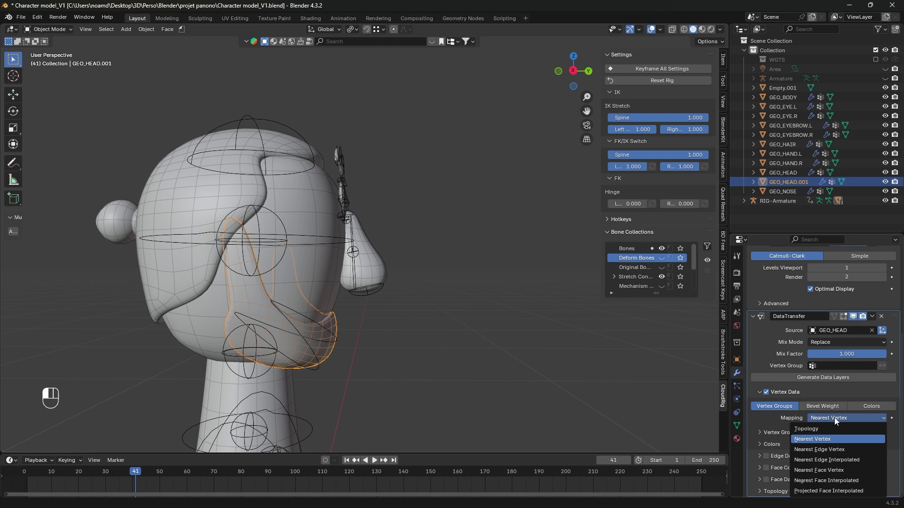
{"action": "left_click", "coordinate": [837, 482]}
{"action": "left_click", "coordinate": [799, 489]}
{"action": "scroll", "coordinate": [798, 485], "scroll_direction": "down", "scroll_amount": 2}
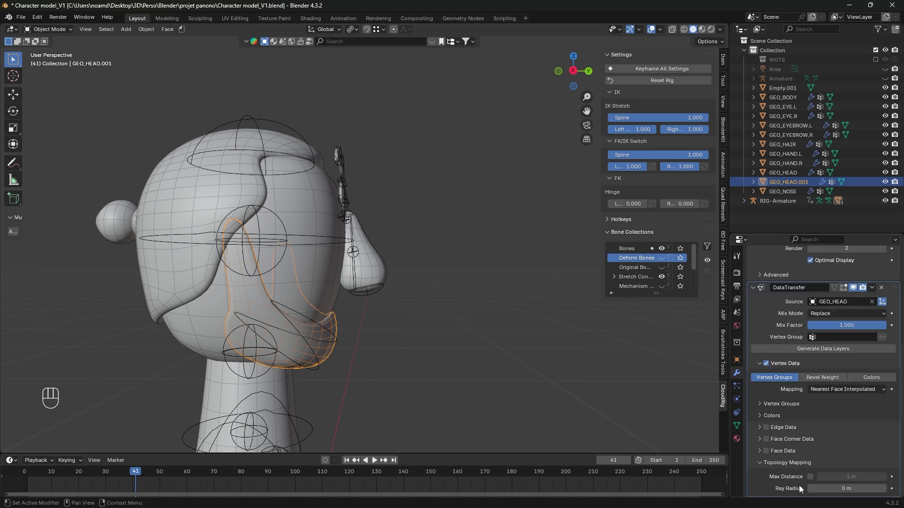
{"action": "scroll", "coordinate": [805, 484], "scroll_direction": "up", "scroll_amount": 1}
{"action": "scroll", "coordinate": [824, 485], "scroll_direction": "down", "scroll_amount": 1}
{"action": "left_click", "coordinate": [845, 488]}
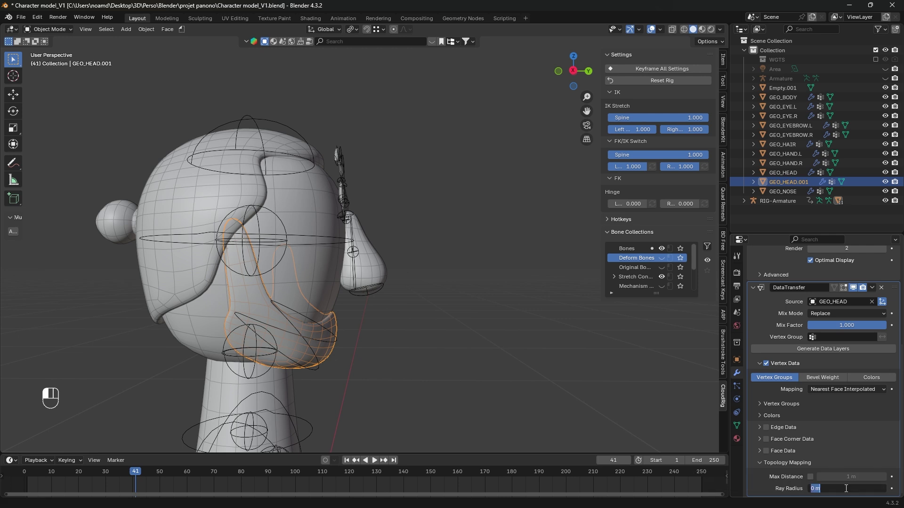
{"action": "type", "text": "5"}
{"action": "key", "text": "Return"}
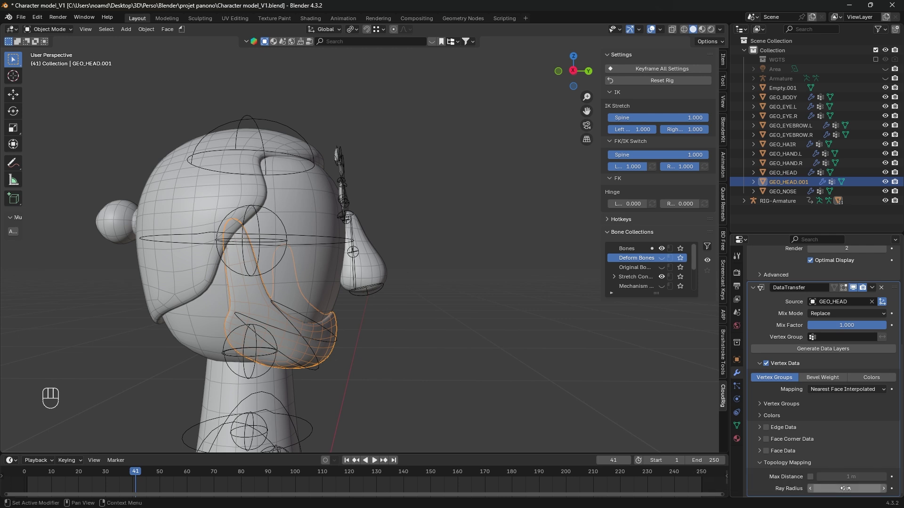
- Generate the data layers and apply the Data Transfer modifier on GEO_HEAD.001
{"action": "left_click", "coordinate": [801, 349]}
{"action": "left_click", "coordinate": [871, 288]}
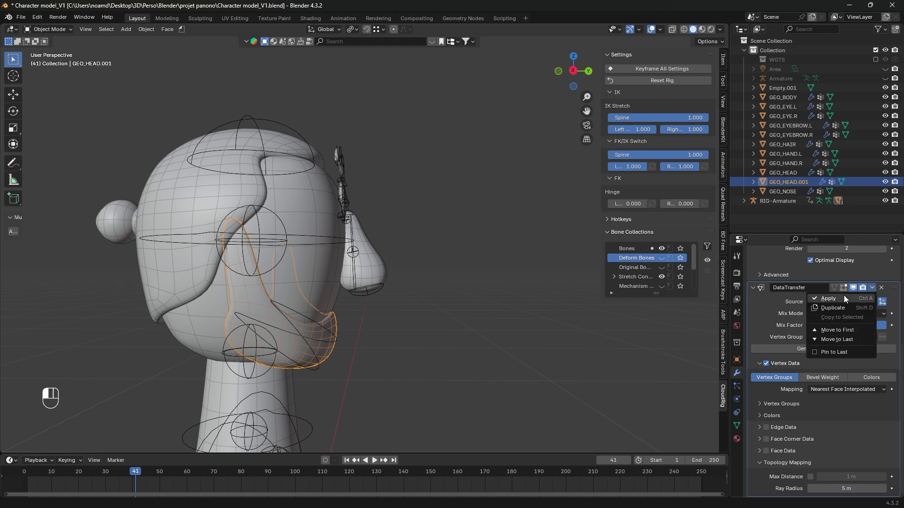
{"action": "left_click", "coordinate": [844, 296]}
- Test the transferred weights on GEO_HEAD.001 by rotating the rig's Jaw bone in Pose Mode and cancelling the rotations
{"action": "left_click", "coordinate": [325, 336]}
{"action": "key", "text": "ctrl+Tab"}
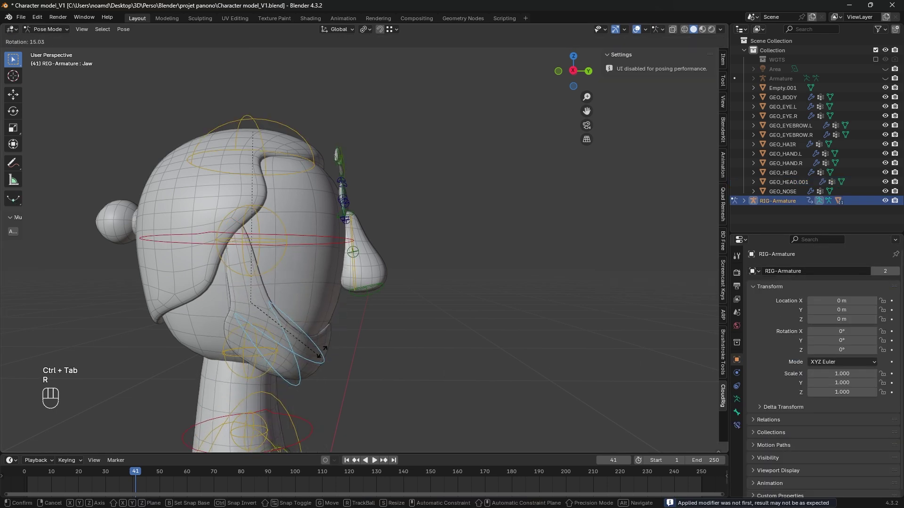
{"action": "middle_click_drag", "start_coordinate": [324, 335], "coordinate": [297, 294]}
{"action": "key", "text": "g"}
{"action": "right_click", "coordinate": [301, 299]}
{"action": "left_click", "coordinate": [371, 358]}
{"action": "key", "text": "r"}
{"action": "key", "text": "r"}
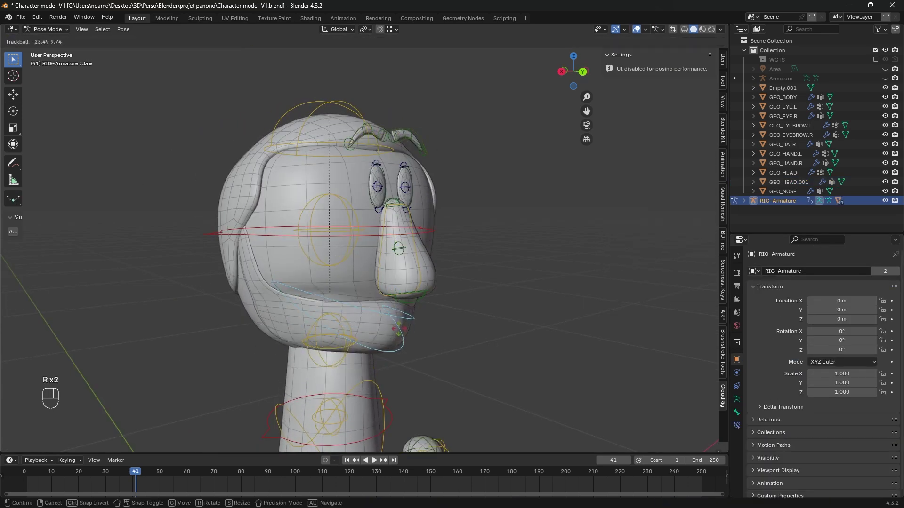
{"action": "right_click", "coordinate": [393, 325]}
{"action": "middle_click_drag", "start_coordinate": [389, 325], "coordinate": [447, 325]}
{"action": "middle_click_drag", "start_coordinate": [395, 186], "coordinate": [444, 301]}
- Repaint GEO_NOSE's DEF-Nose_2 weights with a linear gradient from the lower nose up to its bridge at weight and strength 1.000
{"action": "key", "text": "ctrl+Tab"}
{"action": "left_click", "coordinate": [444, 300]}
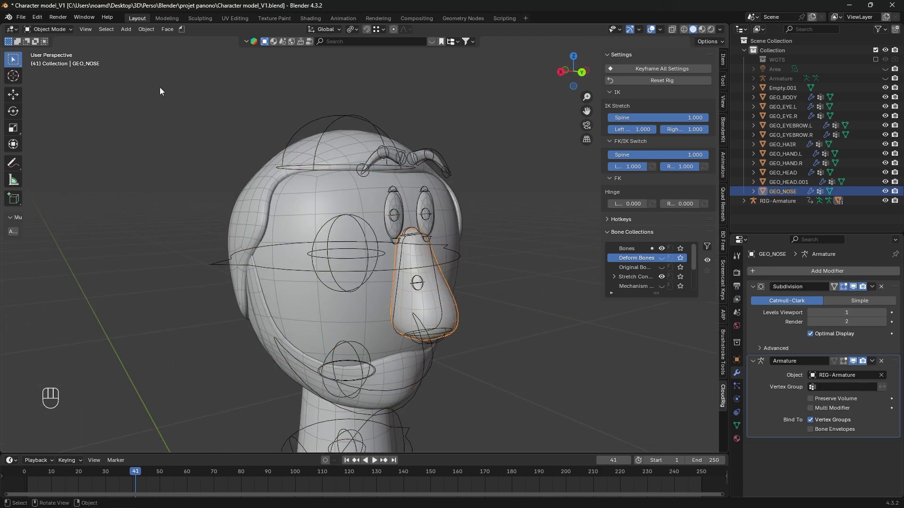
{"action": "left_click", "coordinate": [52, 28]}
{"action": "left_click", "coordinate": [54, 82]}
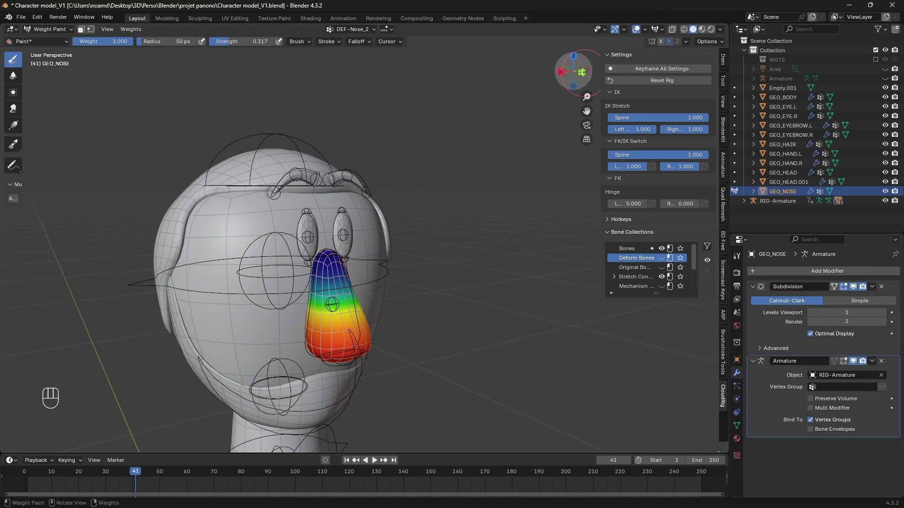
{"action": "left_click", "coordinate": [564, 70]}
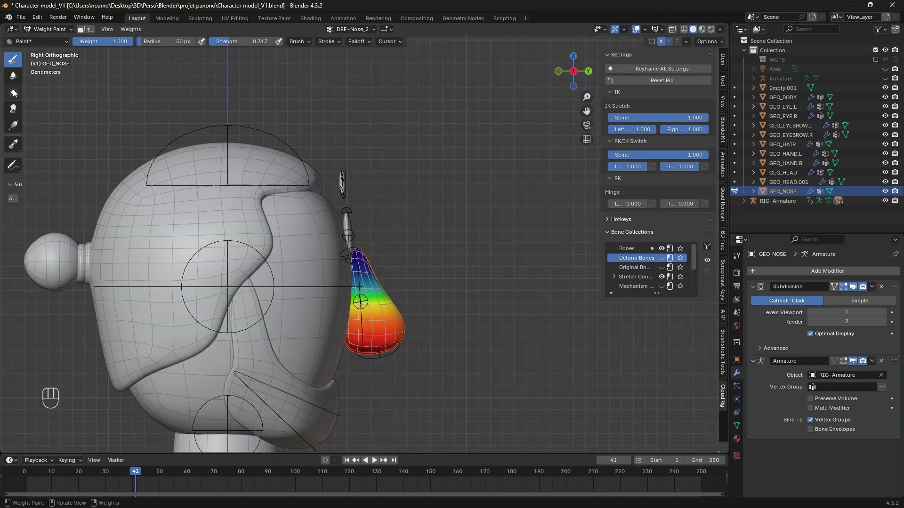
{"action": "left_click", "coordinate": [13, 126]}
{"action": "scroll", "coordinate": [288, 197], "scroll_direction": "up", "scroll_amount": 2}
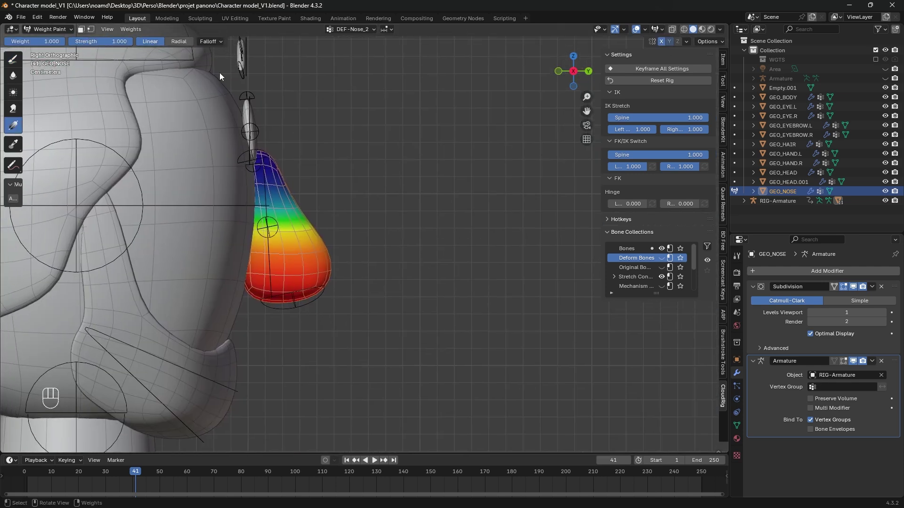
{"action": "left_click_drag", "start_coordinate": [285, 245], "coordinate": [262, 179]}
{"action": "left_click_drag", "start_coordinate": [262, 179], "coordinate": [262, 171]}
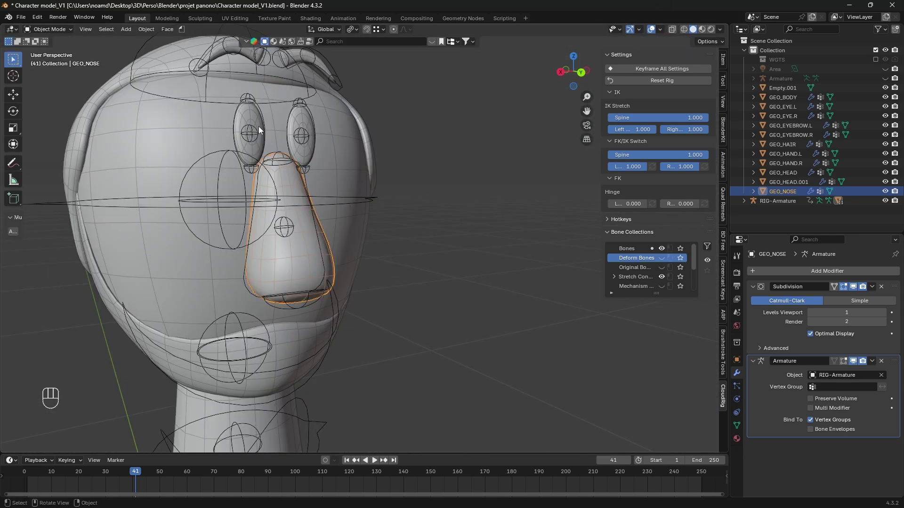
- Test the nose weights by moving the STR-Nose control bones in Pose Mode and cancelling the moves
{"action": "left_click", "coordinate": [235, 113]}
{"action": "key", "text": "ctrl+Tab"}
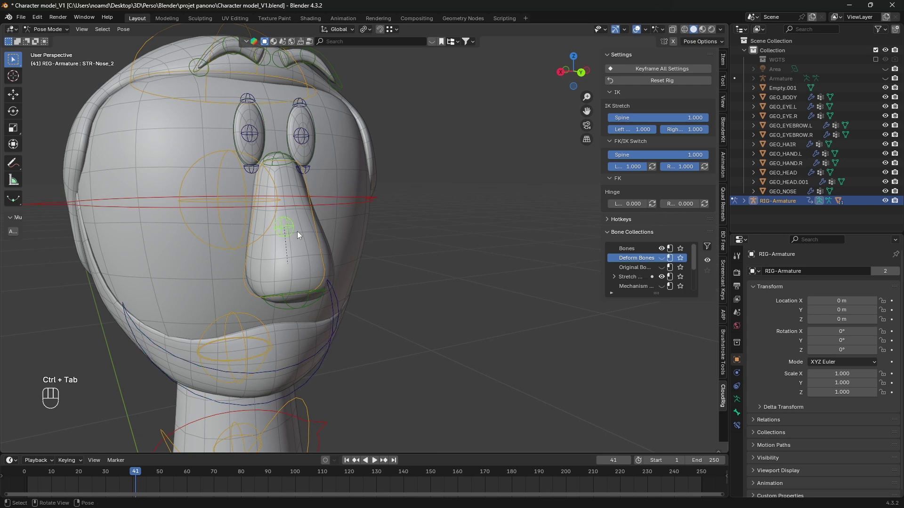
{"action": "middle_click_drag", "start_coordinate": [297, 231], "coordinate": [278, 243]}
{"action": "key", "text": "g"}
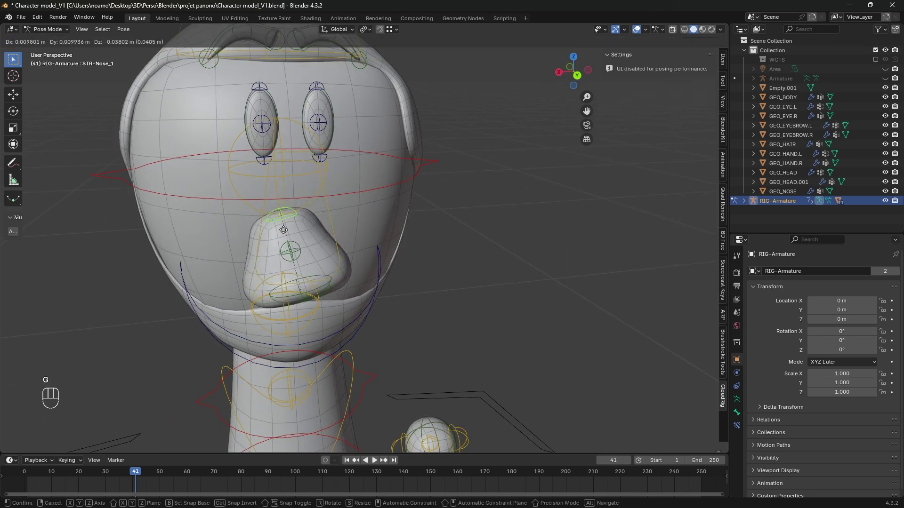
{"action": "key", "text": "Escape"}
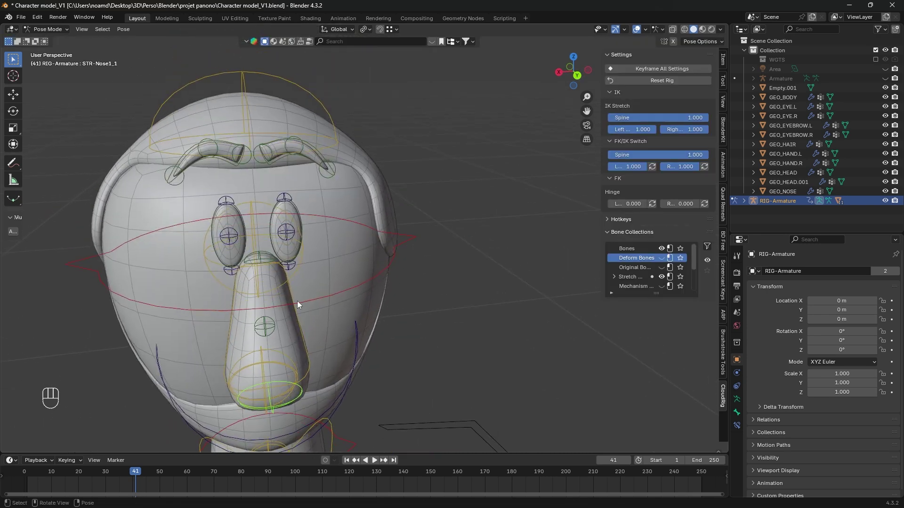
- Go through GEO_EYE.L's vertex groups in Weight Paint mode and examine the left eye's DEF-Eye weights
{"action": "key", "text": "ctrl+Tab"}
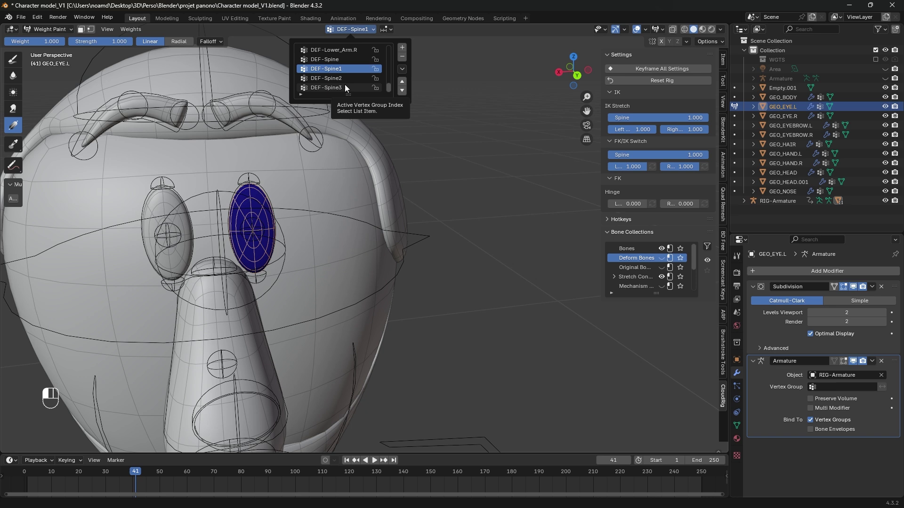
{"action": "left_click", "coordinate": [345, 87]}
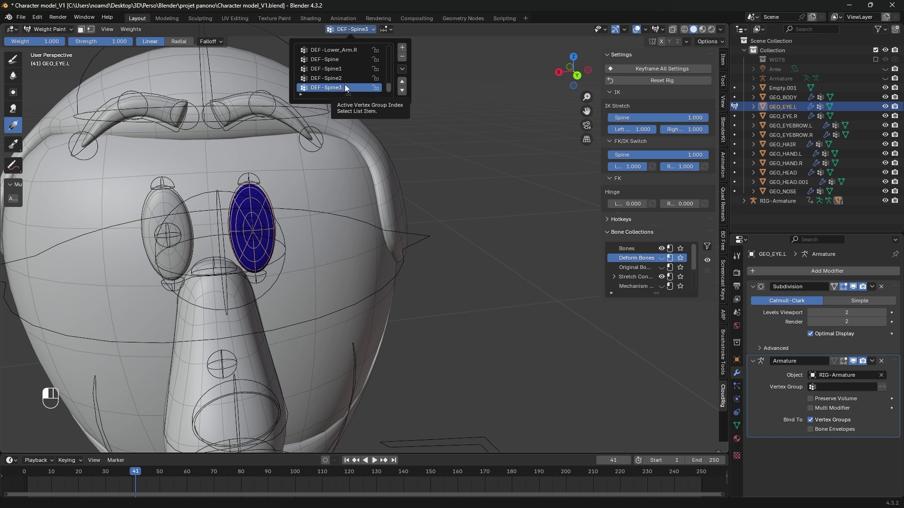
{"action": "key", "text": "Down"}
{"action": "key", "text": "Down"}
{"action": "key", "text": "Down"}
{"action": "key", "text": "Down"}
{"action": "key", "text": "Down"}
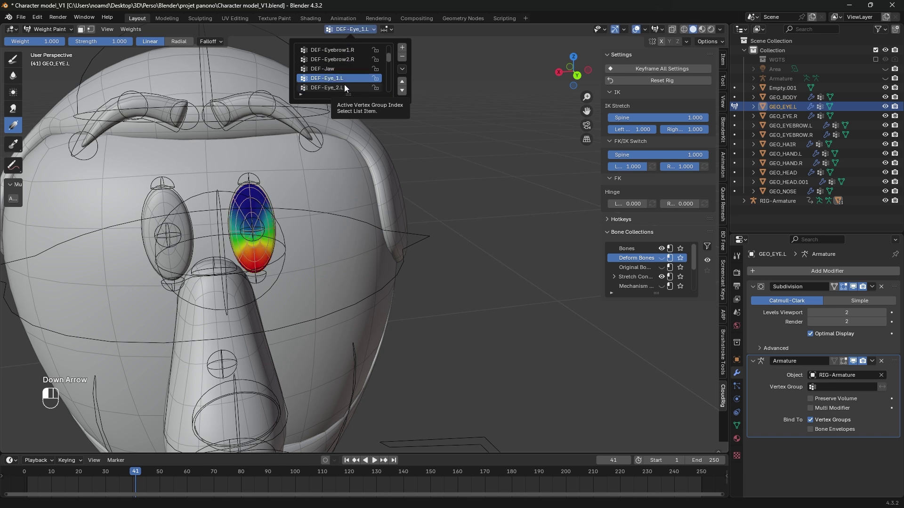
{"action": "key", "text": "Down"}
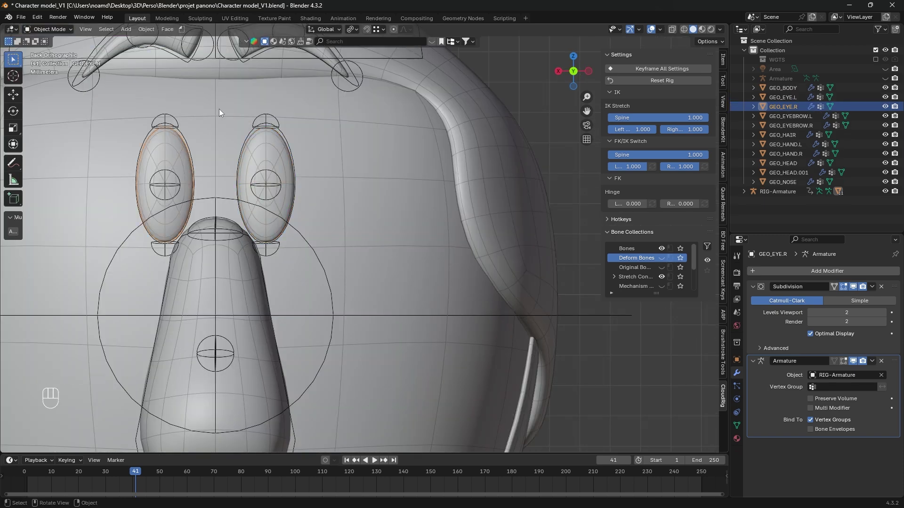
- Paint linear weight gradients on GEO_EYE.R, with DEF-Eye_1.R strongest at the eye's bottom and DEF-Eye_2.R strongest at its top
{"action": "left_click", "coordinate": [358, 30]}
{"action": "scroll", "coordinate": [342, 71], "scroll_direction": "up", "scroll_amount": 8}
{"action": "left_click", "coordinate": [342, 86]}
{"action": "left_click_drag", "start_coordinate": [166, 225], "coordinate": [165, 152]}
{"action": "left_click", "coordinate": [365, 31]}
{"action": "left_click", "coordinate": [342, 87]}
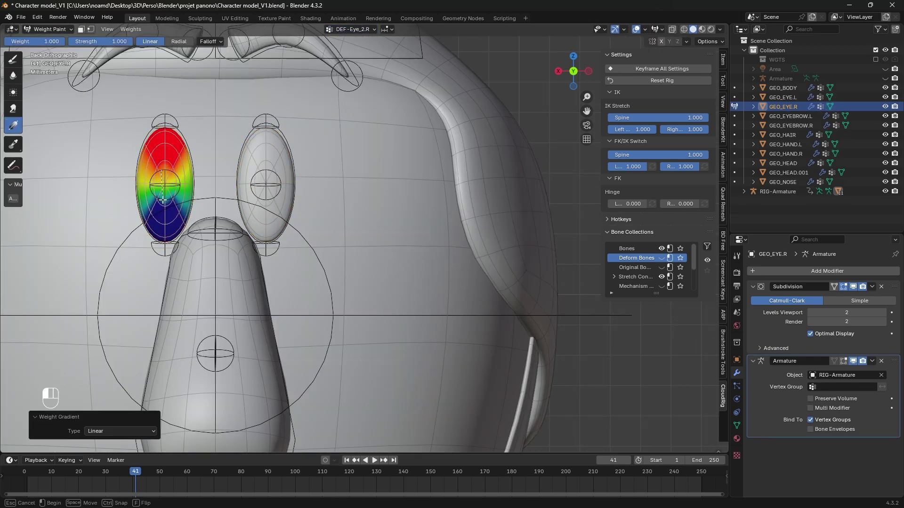
- Test the right eye's weights by moving its middle, lower and upper control bones in Pose Mode and cancelling the moves
{"action": "key", "text": "ctrl+Tab"}
{"action": "key", "text": "g"}
{"action": "right_click", "coordinate": [172, 225]}
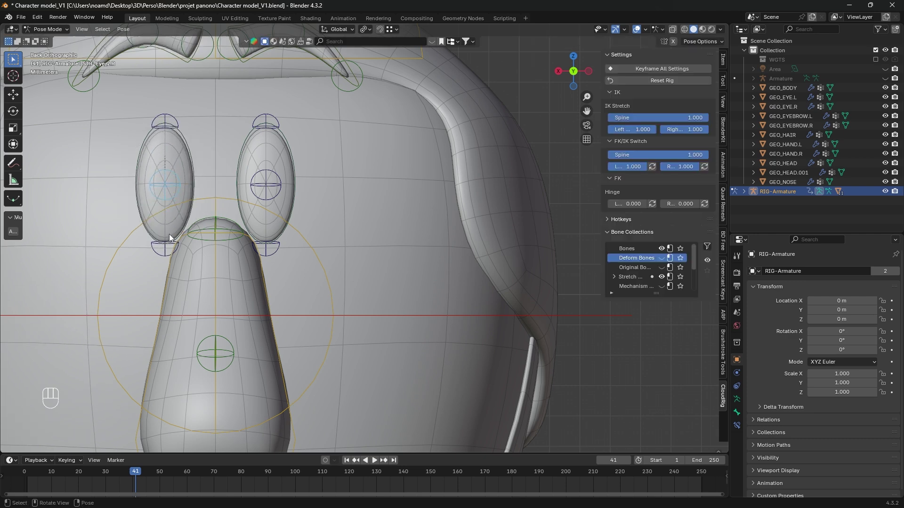
{"action": "left_click", "coordinate": [167, 243]}
{"action": "key", "text": "g"}
{"action": "key", "text": "y"}
{"action": "key", "text": "y"}
{"action": "right_click", "coordinate": [179, 71]}
{"action": "left_click", "coordinate": [167, 114]}
{"action": "key", "text": "g"}
{"action": "right_click", "coordinate": [192, 140]}
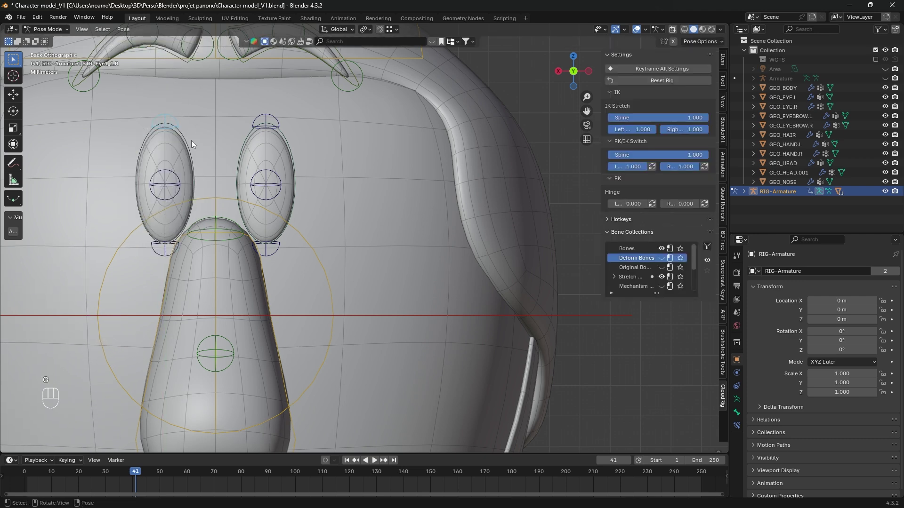
{"action": "left_click", "coordinate": [177, 175]}
{"action": "key", "text": "g"}
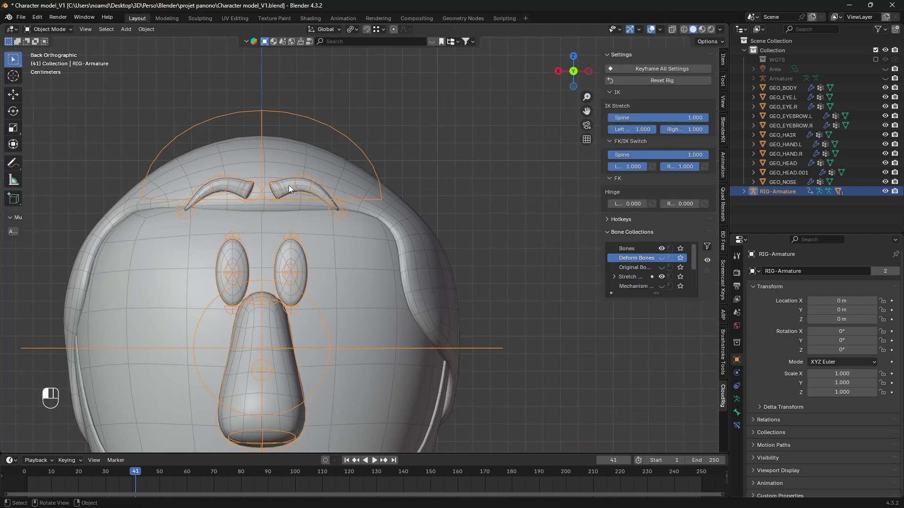
- Paint GEO_EYEBROW.L's DEF-Eyebrow1.L weights with a linear gradient fading from the inner end to the outer tip, and list its vertex groups
{"action": "left_click", "coordinate": [289, 185]}
{"action": "left_click", "coordinate": [49, 29]}
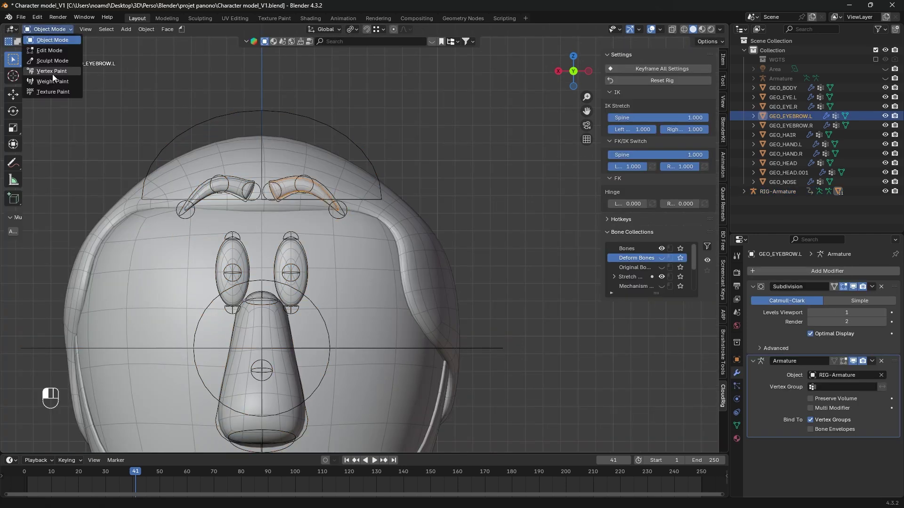
{"action": "left_click", "coordinate": [52, 75]}
{"action": "scroll", "coordinate": [282, 66], "scroll_direction": "up", "scroll_amount": 4}
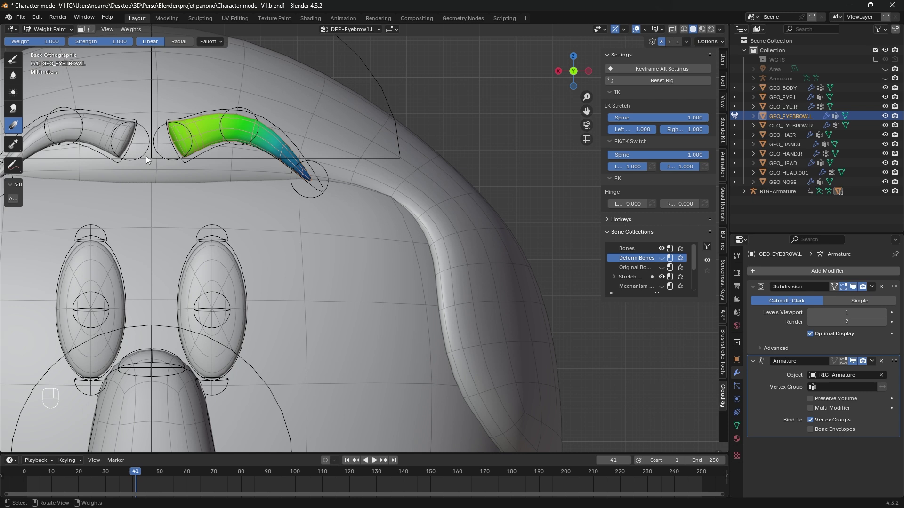
{"action": "left_click_drag", "start_coordinate": [144, 148], "coordinate": [333, 128]}
{"action": "left_click", "coordinate": [362, 29]}
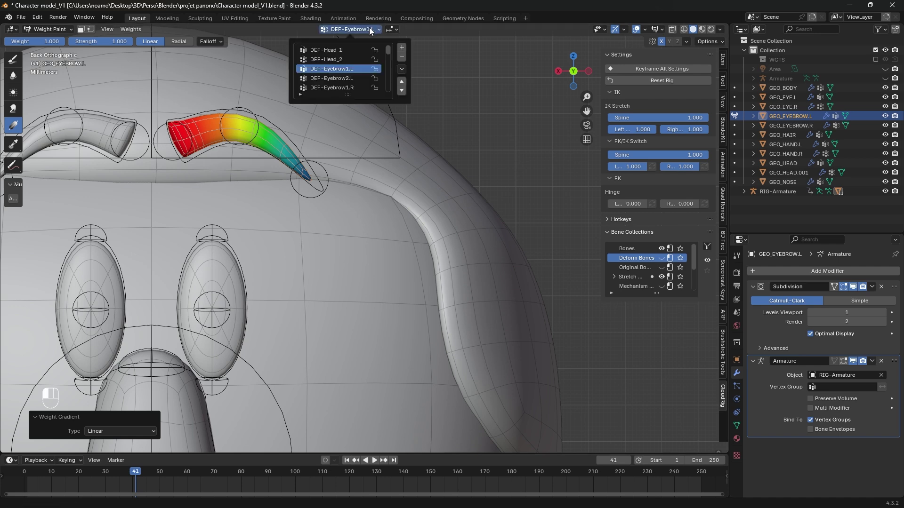
- Paint GEO_EYEBROW.L's DEF-Eyebrow2.L weights with a linear gradient strongest at the outer tip, and put GEO_EYEBROW.R in Weight Paint mode
{"action": "left_click", "coordinate": [329, 73]}
{"action": "left_click_drag", "start_coordinate": [270, 132], "coordinate": [174, 141]}
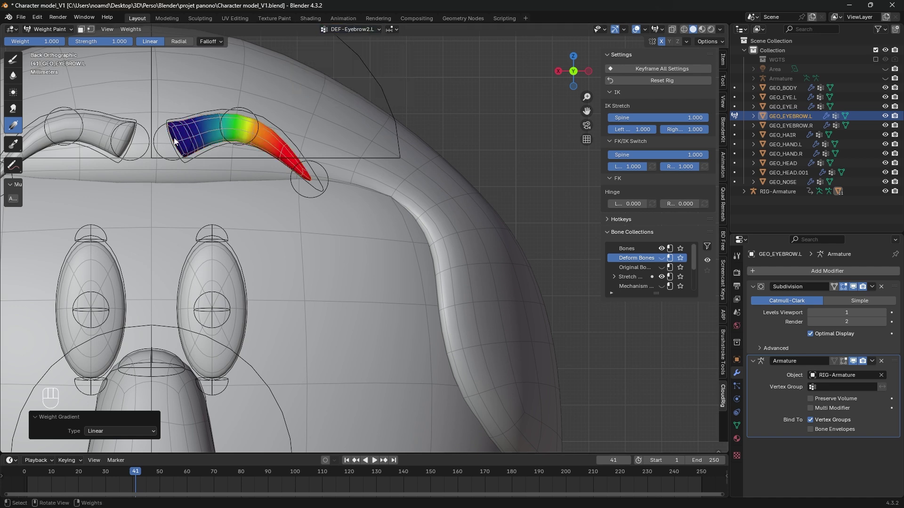
{"action": "left_click", "coordinate": [51, 29]}
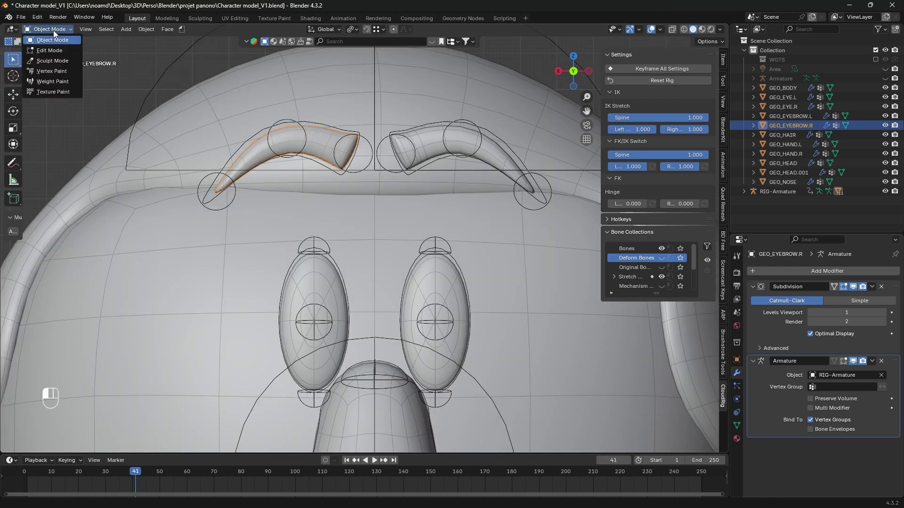
{"action": "left_click", "coordinate": [48, 78]}
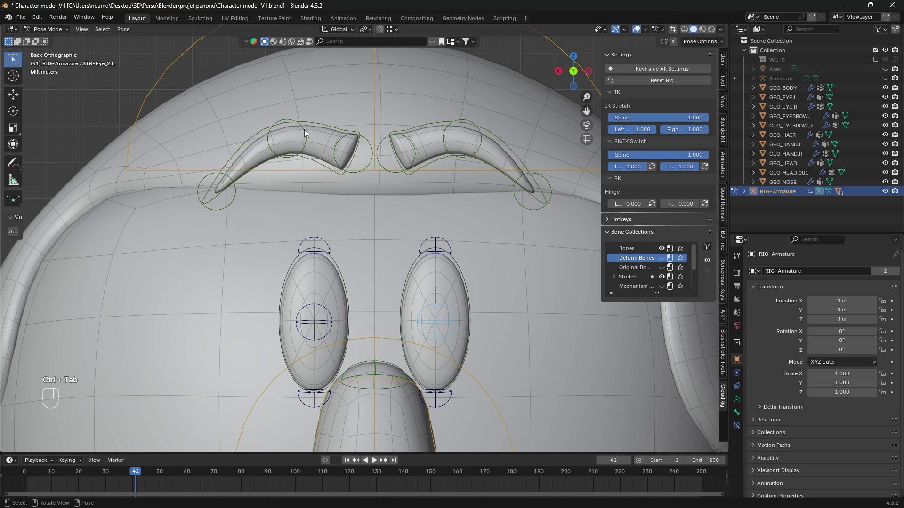
- Test the eyebrow deformation by moving the middle control bones in Pose Mode and cancelling each move
{"action": "left_click", "coordinate": [304, 131]}
{"action": "key", "text": "g"}
{"action": "right_click", "coordinate": [433, 174]}
{"action": "left_click", "coordinate": [463, 158]}
{"action": "key", "text": "g"}
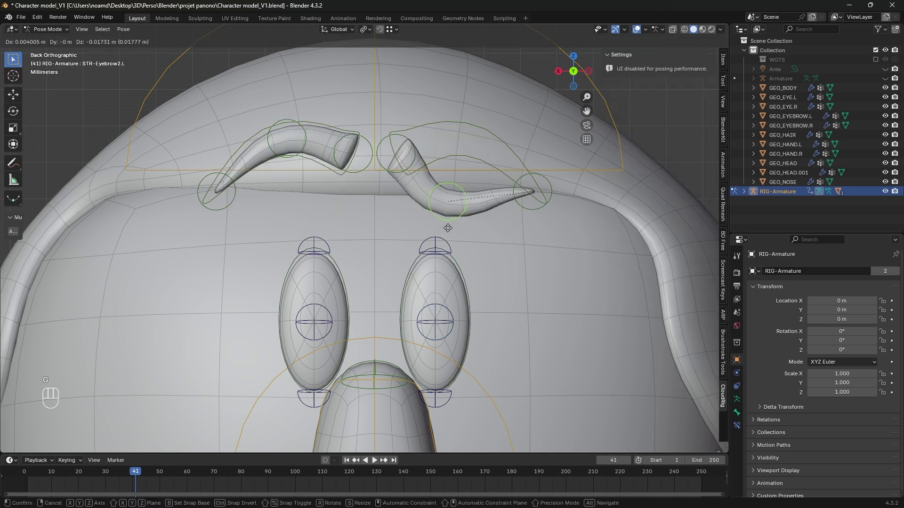
{"action": "right_click", "coordinate": [462, 249]}
{"action": "scroll", "coordinate": [465, 256], "scroll_direction": "down", "scroll_amount": 4}
{"action": "key", "text": "g"}
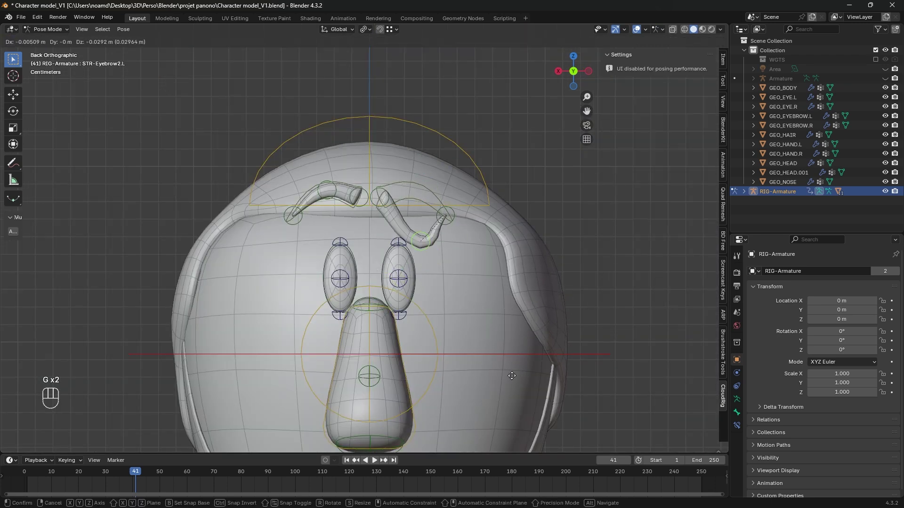
{"action": "right_click", "coordinate": [319, 193]}
{"action": "key", "text": "g"}
{"action": "right_click", "coordinate": [385, 253]}
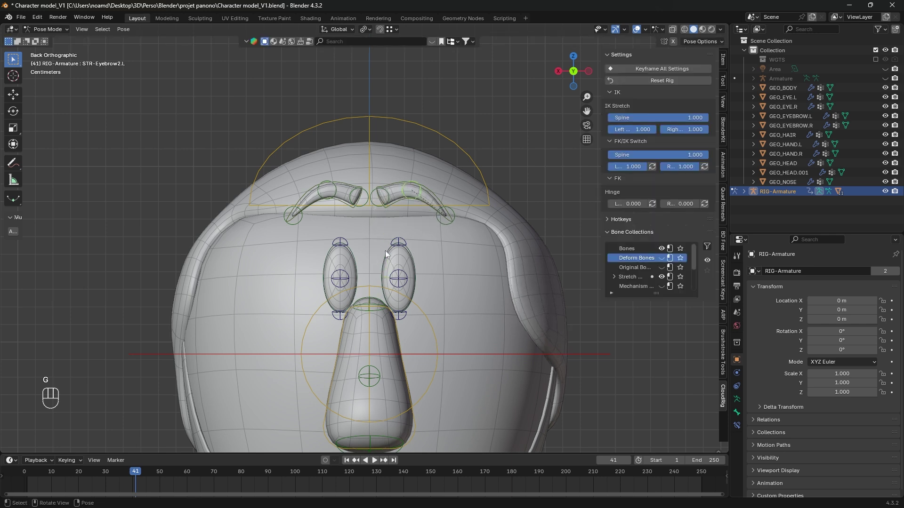
- Repaint GEO_EYEBROW.R with full DEF-Eyebrow2.R weight and a linear DEF-Eyebrow1.R gradient fading from the inner end to the outer tip
{"action": "left_click", "coordinate": [54, 31]}
{"action": "left_click", "coordinate": [51, 41]}
{"action": "left_click", "coordinate": [322, 190]}
{"action": "key", "text": "ctrl+Tab"}
{"action": "scroll", "coordinate": [325, 122], "scroll_direction": "up", "scroll_amount": 3}
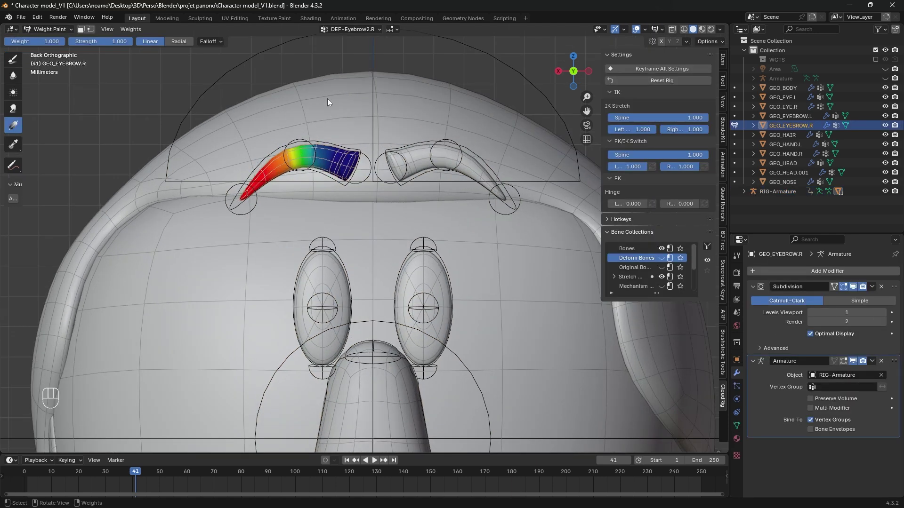
{"action": "left_click", "coordinate": [363, 30]}
{"action": "left_click_drag", "start_coordinate": [369, 124], "coordinate": [365, 75]}
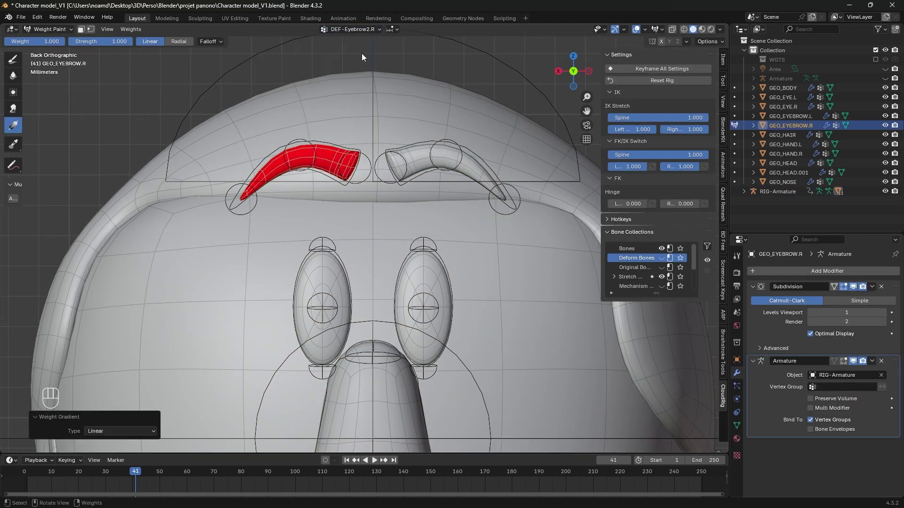
{"action": "left_click", "coordinate": [355, 30]}
{"action": "left_click", "coordinate": [332, 78]}
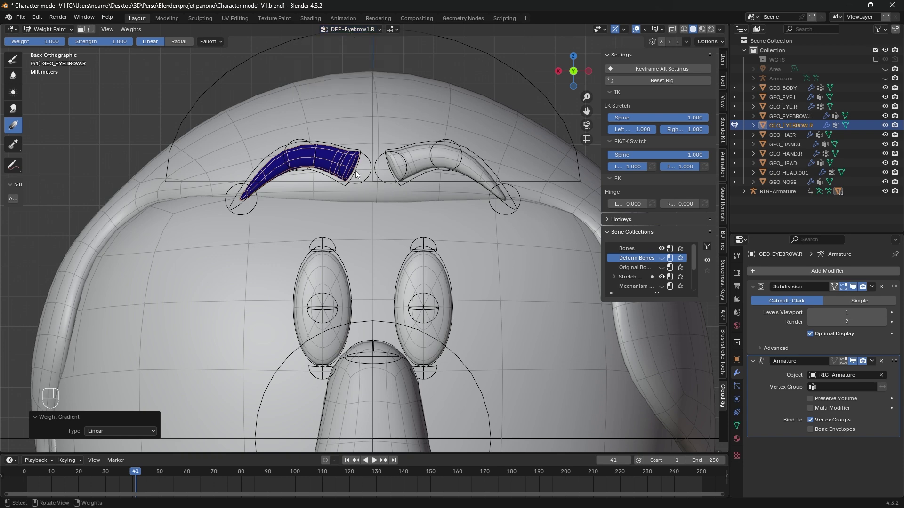
{"action": "left_click_drag", "start_coordinate": [354, 169], "coordinate": [264, 167]}
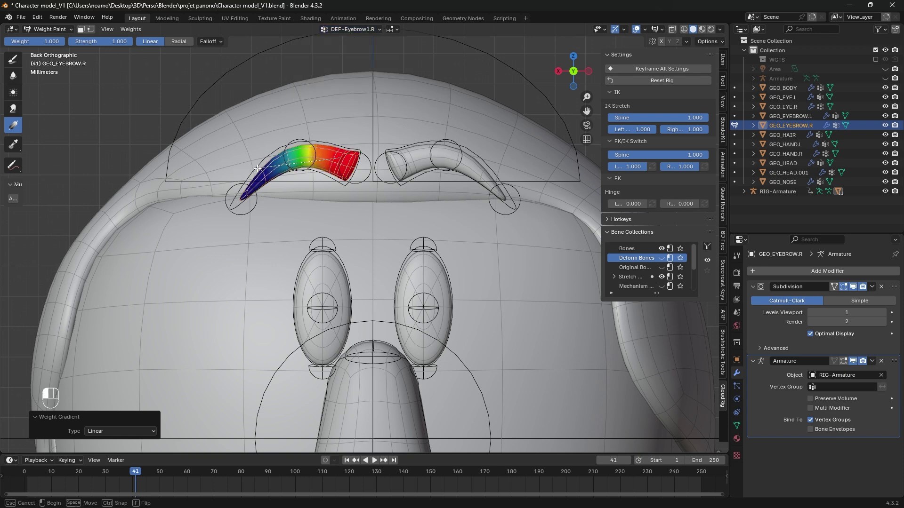
- Examine GEO_EYEBROW.L's painted weights in Weight Paint mode
{"action": "middle_click_drag", "start_coordinate": [496, 137], "coordinate": [327, 133], "text": "shift"}
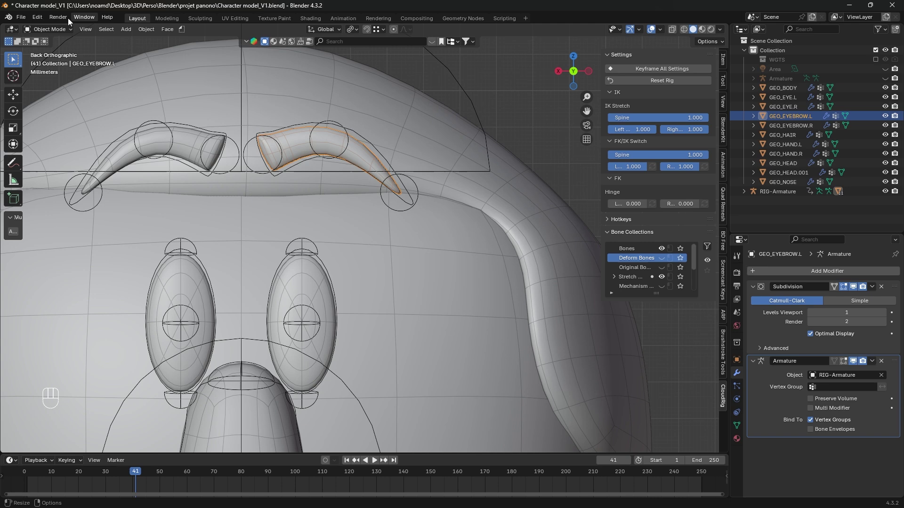
{"action": "left_click", "coordinate": [49, 29]}
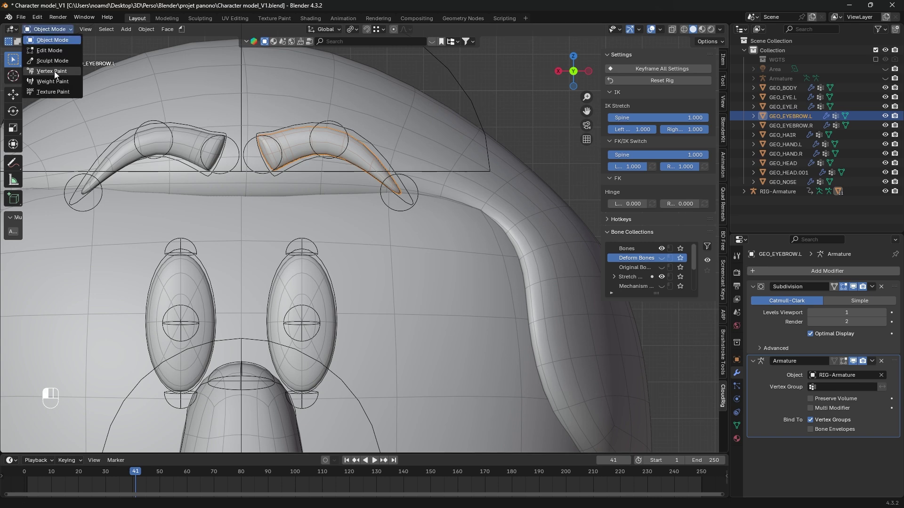
{"action": "left_click", "coordinate": [55, 71]}
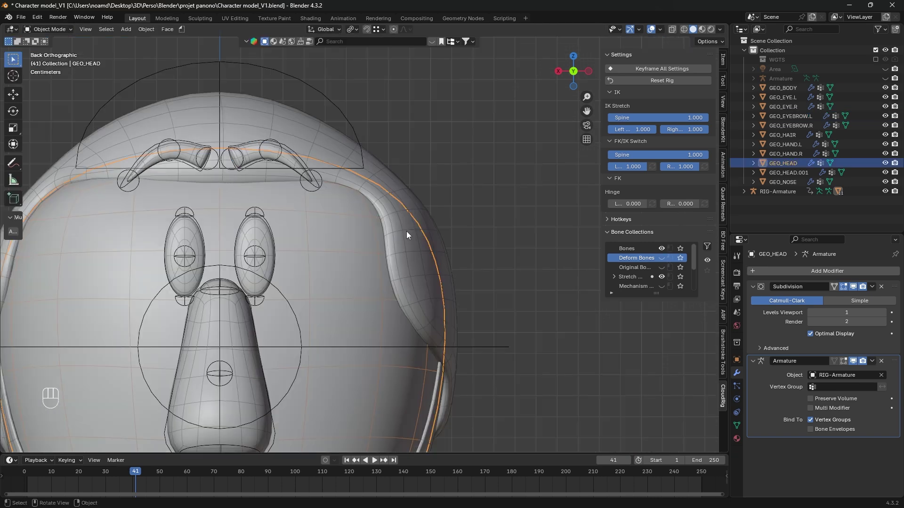
- Set the paint weight to 0 and clear the DEF-Eyebrow2.L weights from GEO_HAIR with the gradient tool
{"action": "left_click", "coordinate": [406, 231]}
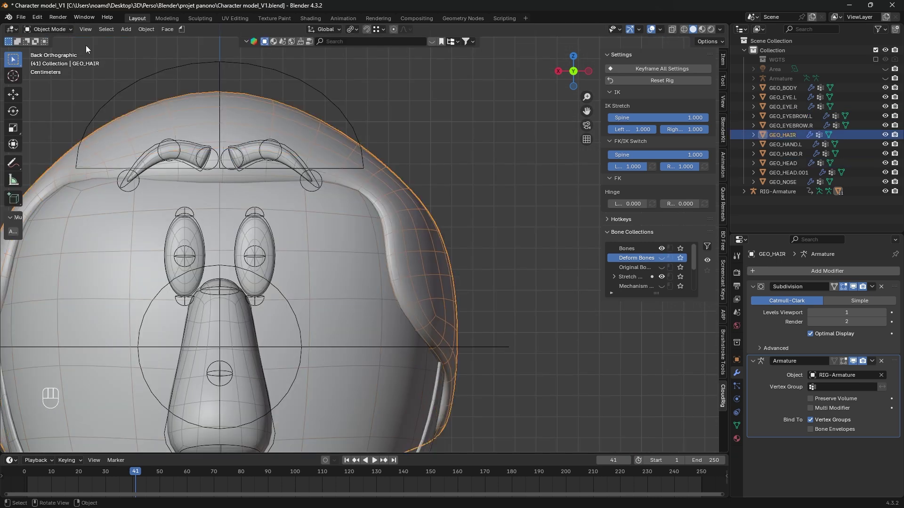
{"action": "left_click", "coordinate": [53, 30]}
{"action": "left_click", "coordinate": [52, 81]}
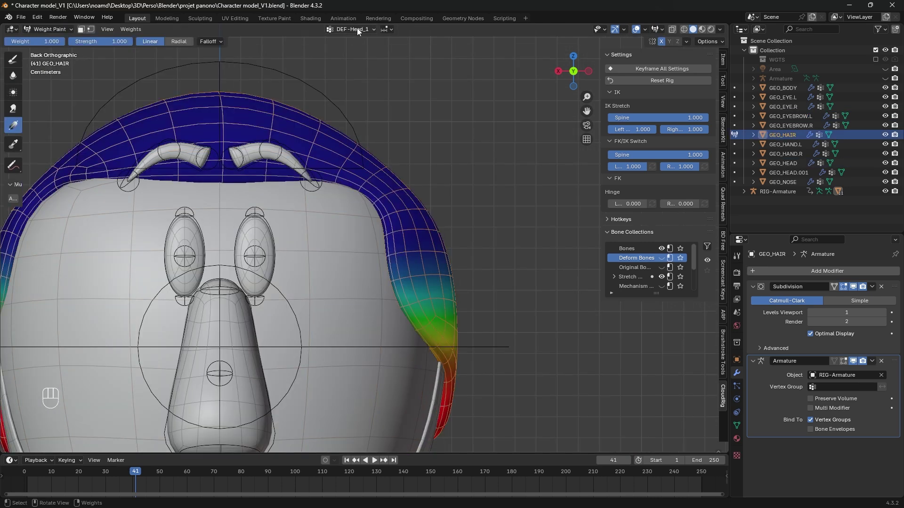
{"action": "left_click", "coordinate": [350, 29]}
{"action": "key", "text": "Down"}
{"action": "key", "text": "Down"}
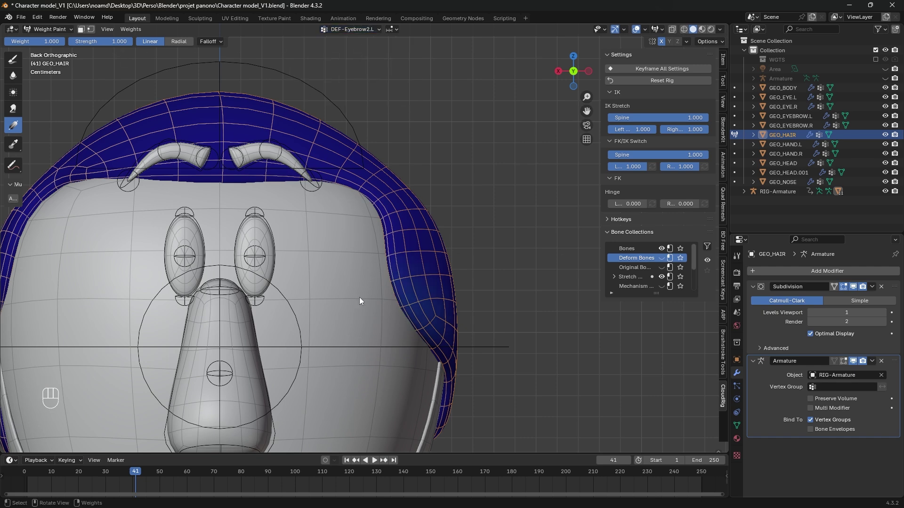
{"action": "scroll", "coordinate": [367, 288], "scroll_direction": "down", "scroll_amount": 2}
{"action": "scroll", "coordinate": [104, 100], "scroll_direction": "up", "scroll_amount": 3}
{"action": "left_click_drag", "start_coordinate": [53, 41], "coordinate": [5, 41]}
{"action": "left_click_drag", "start_coordinate": [376, 290], "coordinate": [366, 295]}
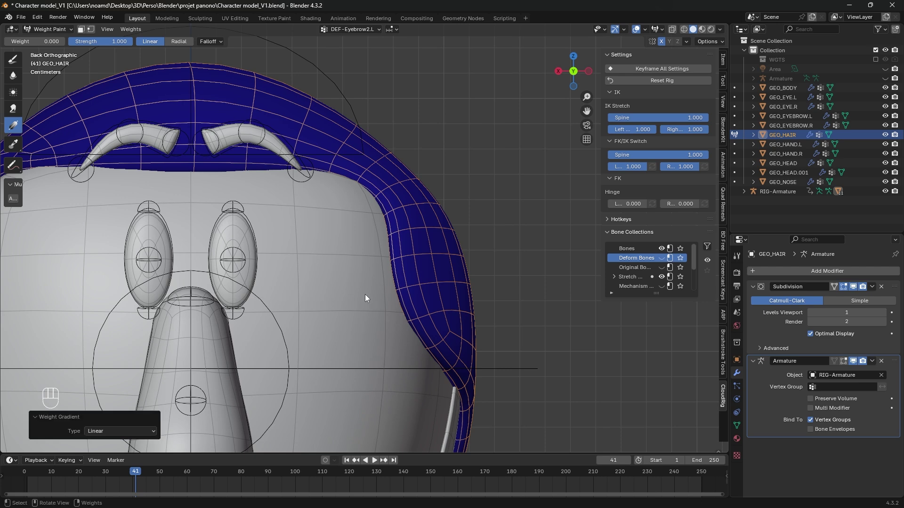
- Check GEO_HAIR's remaining eyebrow vertex groups, including DEF-Eyebrow1.L, for stray weights
{"action": "scroll", "coordinate": [122, 103], "scroll_direction": "down", "scroll_amount": 5}
{"action": "left_click", "coordinate": [350, 31]}
{"action": "left_click", "coordinate": [348, 70]}
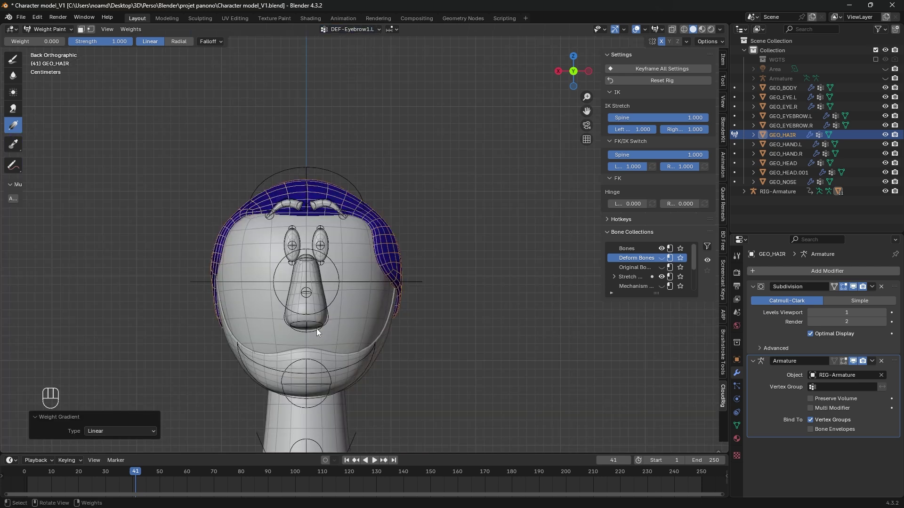
{"action": "left_click", "coordinate": [350, 30]}
{"action": "left_click", "coordinate": [352, 75]}
{"action": "left_click", "coordinate": [352, 29]}
- Test the left eyebrow by moving its middle and outer control bones in Pose Mode without keeping the moves
{"action": "left_click", "coordinate": [288, 155]}
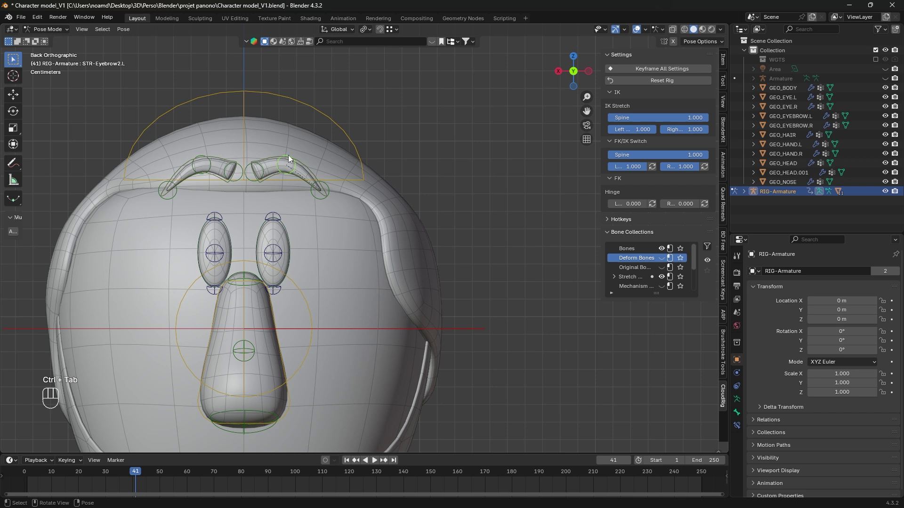
{"action": "key", "text": "g"}
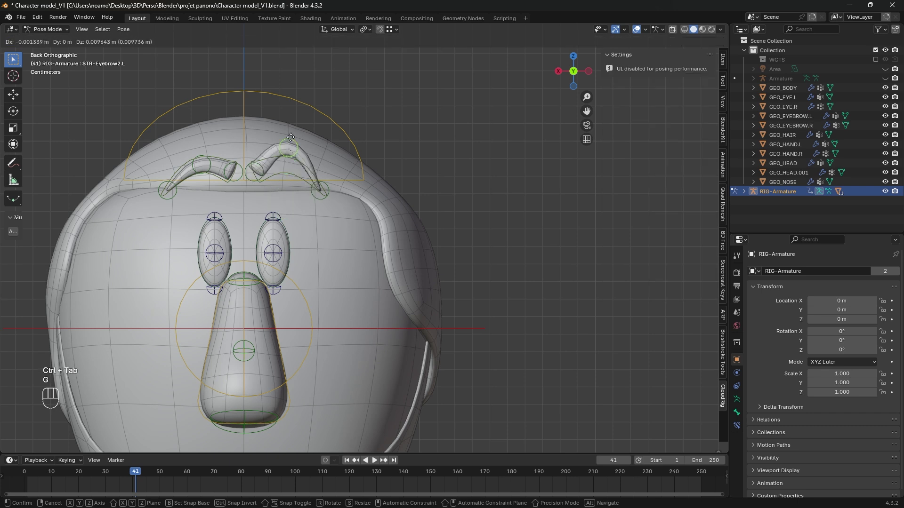
{"action": "right_click", "coordinate": [285, 200]}
{"action": "left_click", "coordinate": [330, 198]}
{"action": "key", "text": "g"}
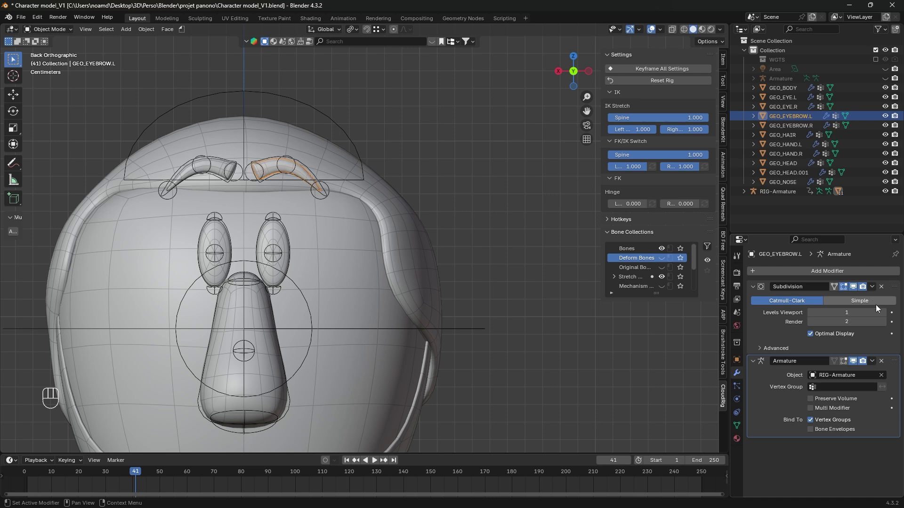
- Place the Armature modifier above Subdivision in the modifier stacks of GEO_EYEBROW.L and GEO_EYEBROW.R
{"action": "left_click_drag", "start_coordinate": [894, 361], "coordinate": [894, 284]}
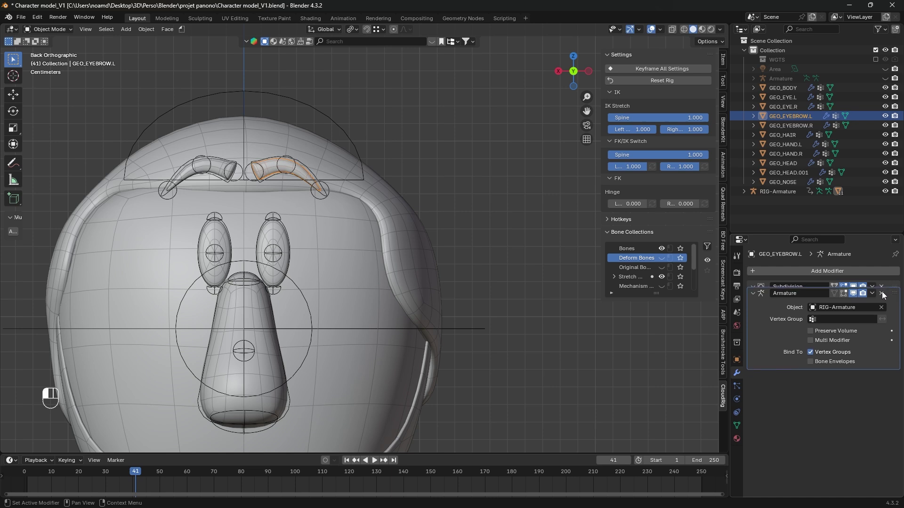
{"action": "left_click", "coordinate": [296, 165]}
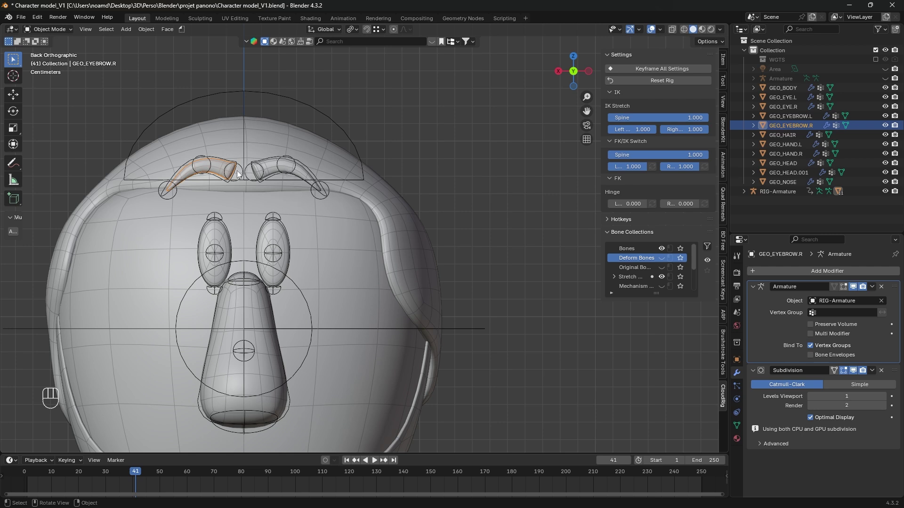
{"action": "left_click", "coordinate": [213, 169]}
- Move the STR-Eyebrow2.R control bone down about 0.024 m in Pose Mode to bend the right eyebrow
{"action": "key", "text": "ctrl+Tab"}
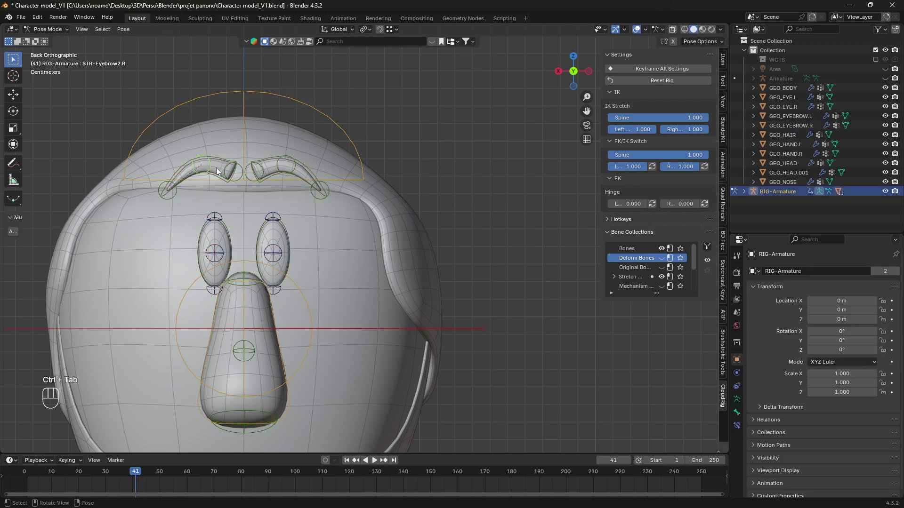
{"action": "left_click", "coordinate": [211, 161]}
{"action": "key", "text": "g"}
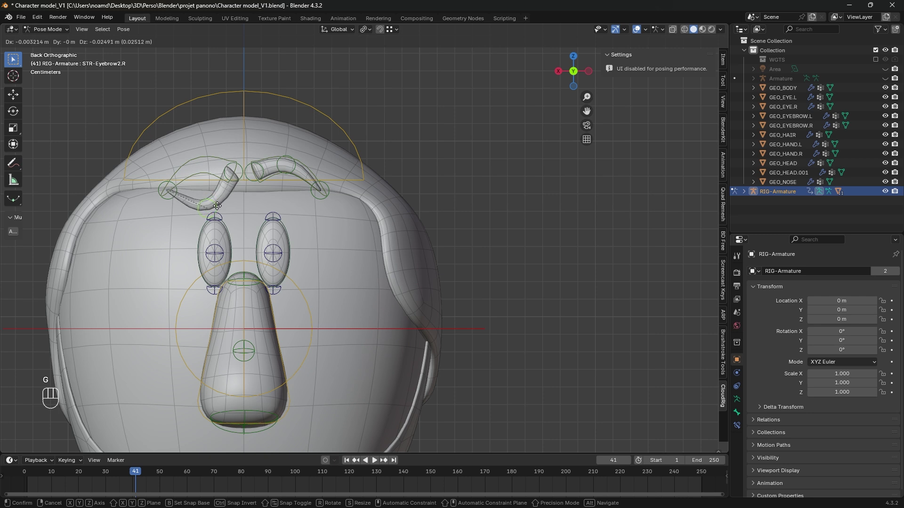
{"action": "left_click", "coordinate": [217, 204]}
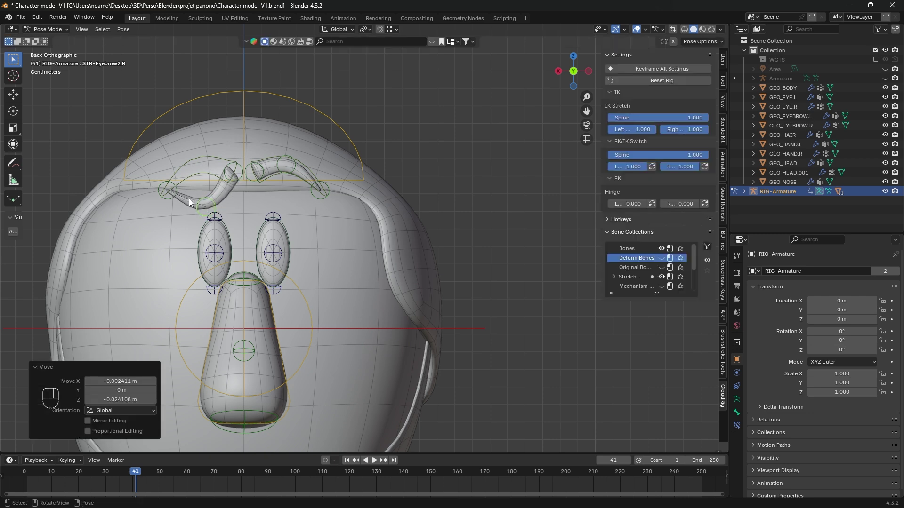
- Try reordering the Subdivision and Armature modifiers on the posed GEO_EYEBROW.R to compare its deformation, and return to posing the rig
{"action": "key", "text": "ctrl+Tab"}
{"action": "left_click", "coordinate": [199, 197]}
{"action": "left_click", "coordinate": [896, 371]}
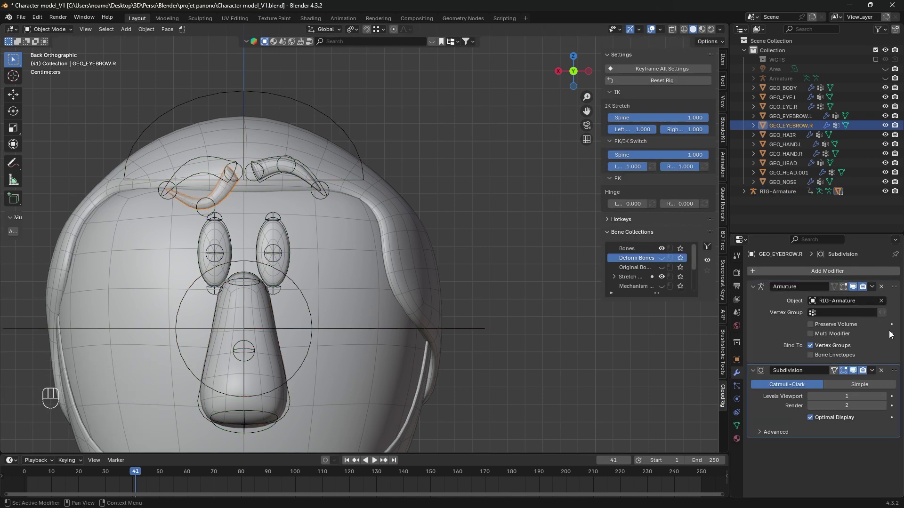
{"action": "left_click_drag", "start_coordinate": [896, 374], "coordinate": [834, 332]}
{"action": "left_click", "coordinate": [216, 207]}
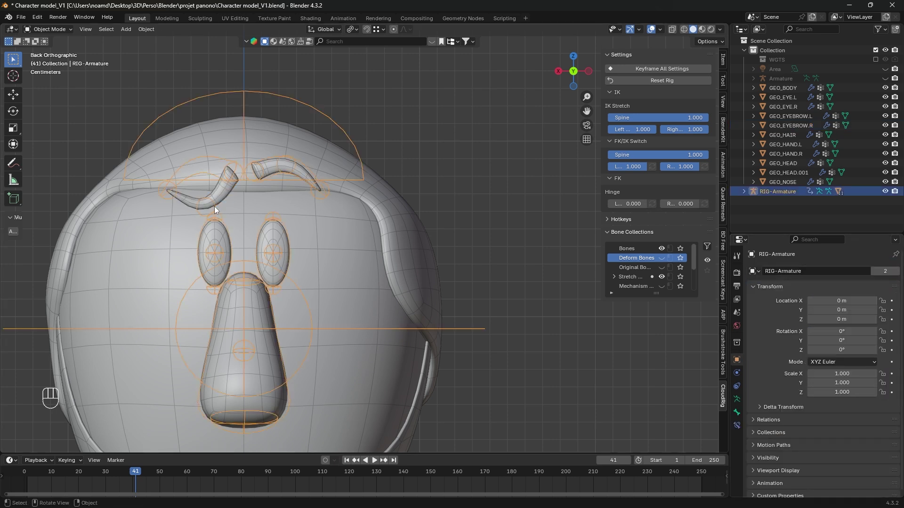
{"action": "key", "text": "ctrl+Tab"}
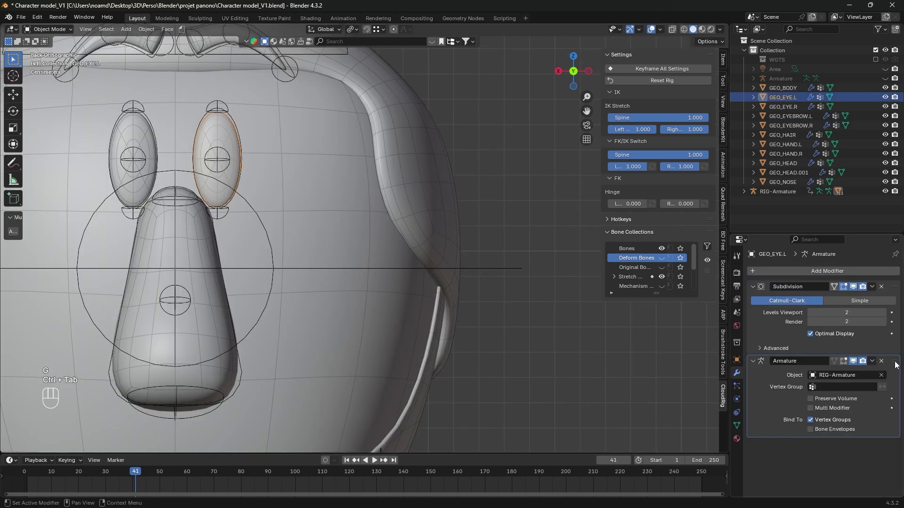
- Place the Armature modifier above Subdivision on GEO_EYE.L and GEO_EYE.R
{"action": "left_click_drag", "start_coordinate": [894, 361], "coordinate": [891, 292]}
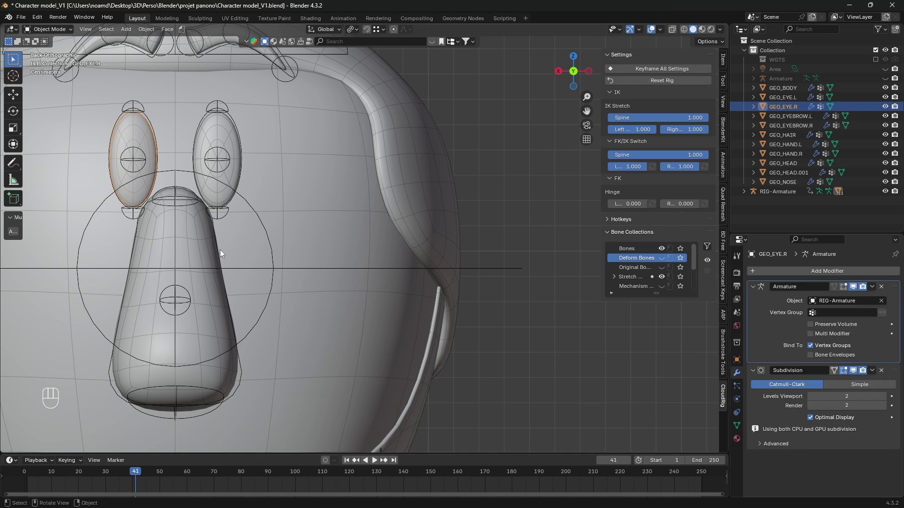
{"action": "left_click", "coordinate": [212, 255]}
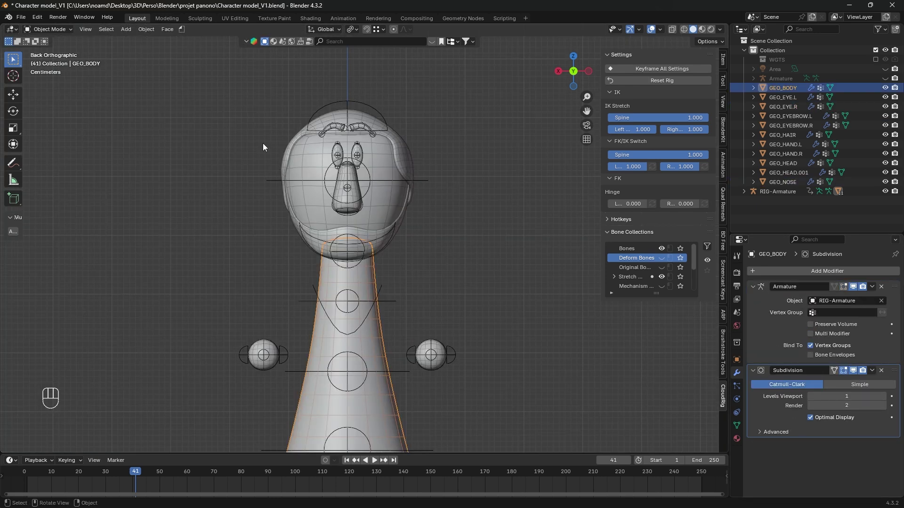
- Put GEO_BODY in Weight Paint mode and examine the weights of its arm, hand and spine vertex groups
{"action": "left_click", "coordinate": [60, 30]}
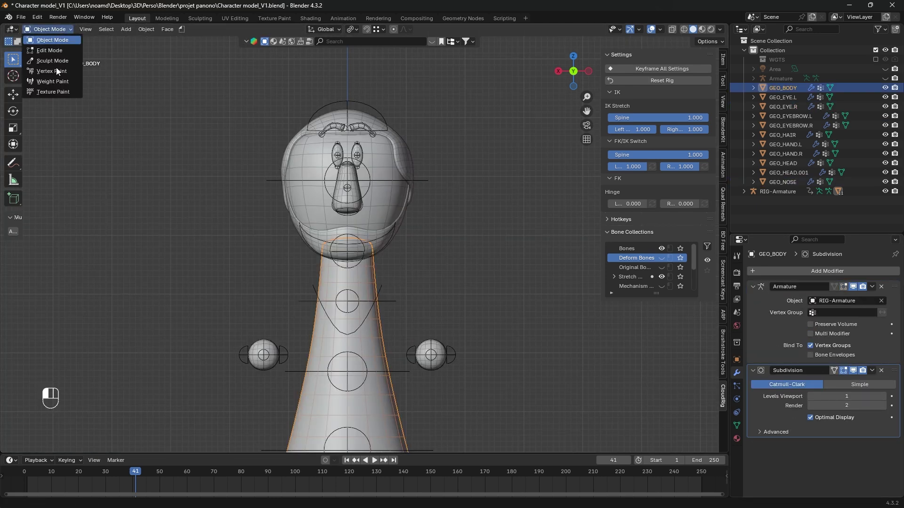
{"action": "left_click", "coordinate": [56, 80]}
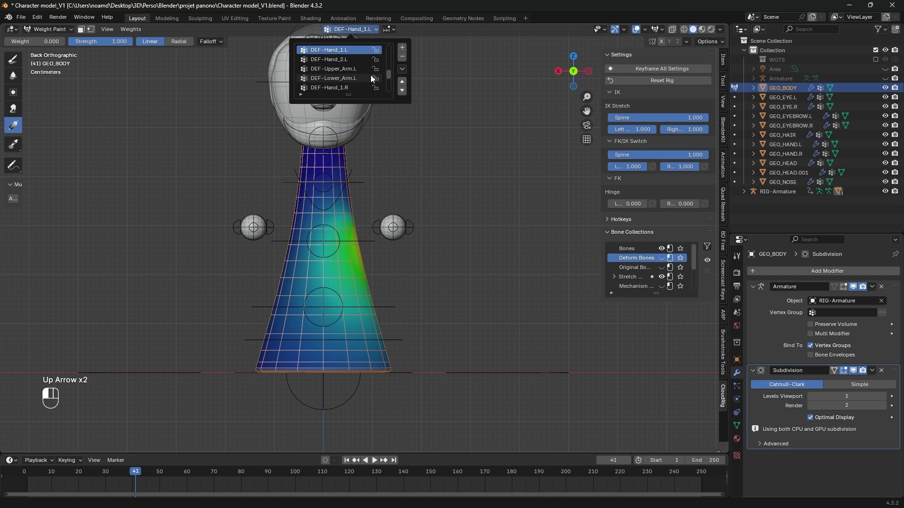
{"action": "key", "text": "Up"}
{"action": "key", "text": "Up"}
{"action": "key", "text": "Up"}
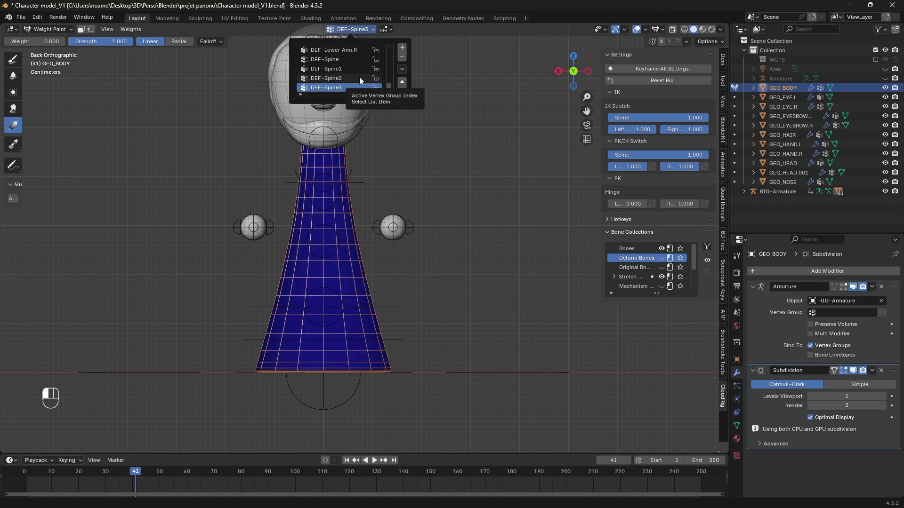
{"action": "key", "text": "Up"}
{"action": "key", "text": "Up"}
{"action": "key", "text": "Up"}
{"action": "key", "text": "Up"}
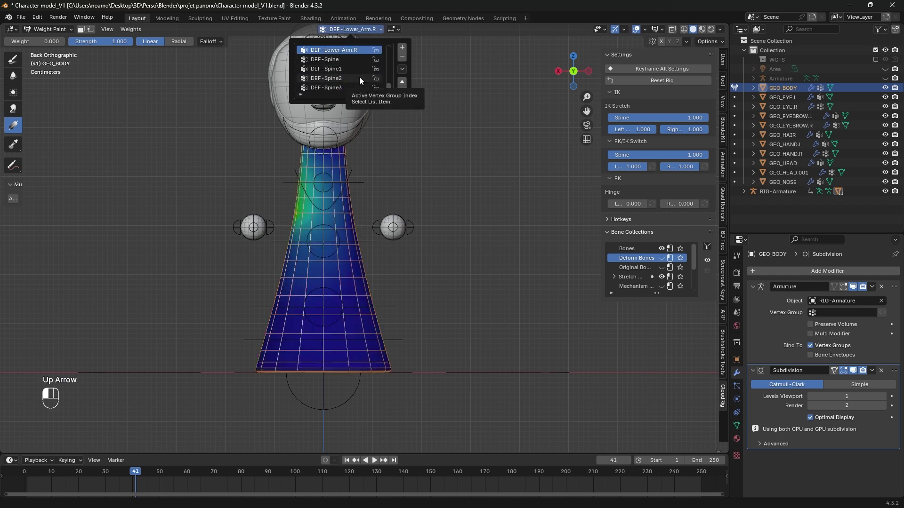
{"action": "key", "text": "Up"}
{"action": "key", "text": "Up"}
{"action": "key", "text": "Up"}
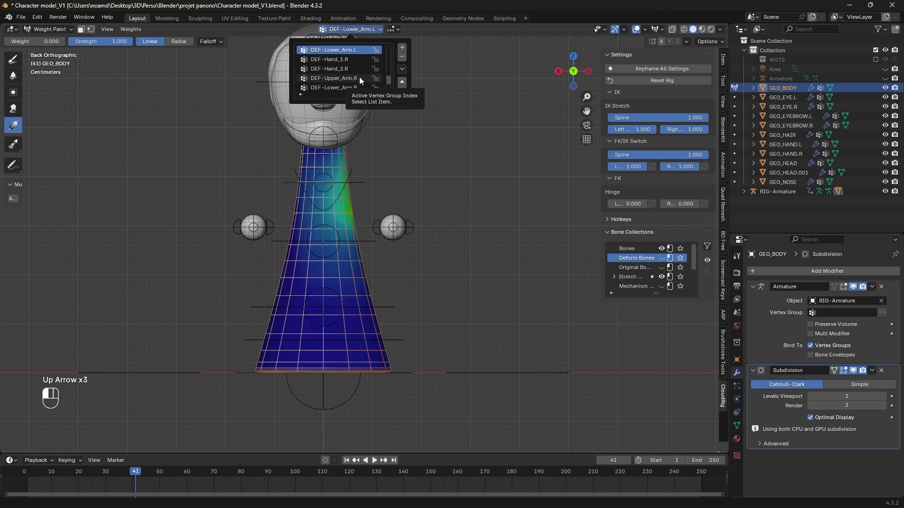
{"action": "key", "text": "Down"}
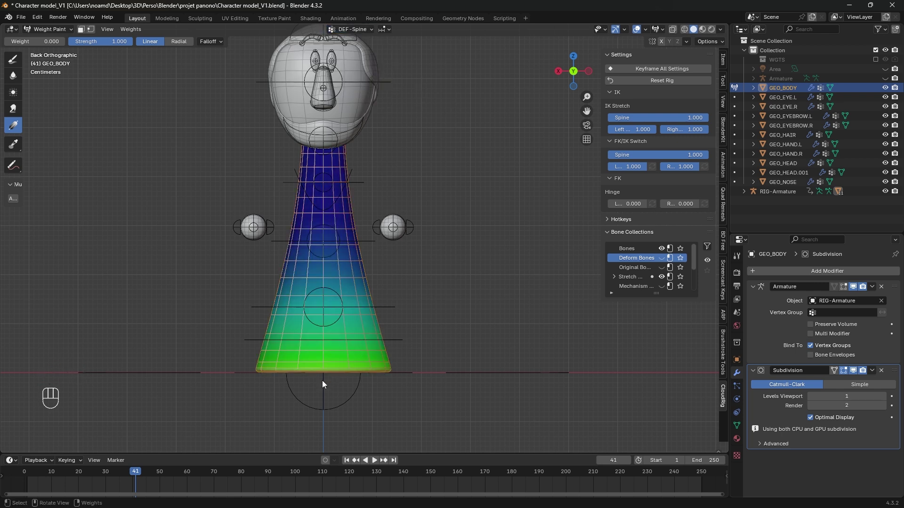
- Fill the DEF-Spine group across the whole body mesh using the Gradient tool with a weight of 1.000
{"action": "left_click_drag", "start_coordinate": [322, 380], "coordinate": [325, 326]}
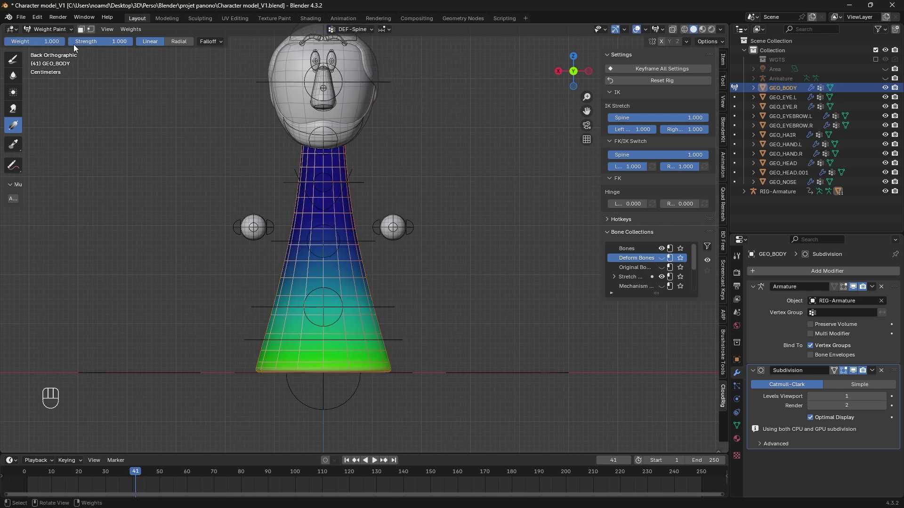
{"action": "left_click_drag", "start_coordinate": [324, 386], "coordinate": [324, 314]}
{"action": "right_click", "coordinate": [323, 313]}
{"action": "left_click_drag", "start_coordinate": [324, 41], "coordinate": [325, 35]}
{"action": "left_click_drag", "start_coordinate": [321, 2], "coordinate": [322, 4]}
{"action": "left_click", "coordinate": [352, 31]}
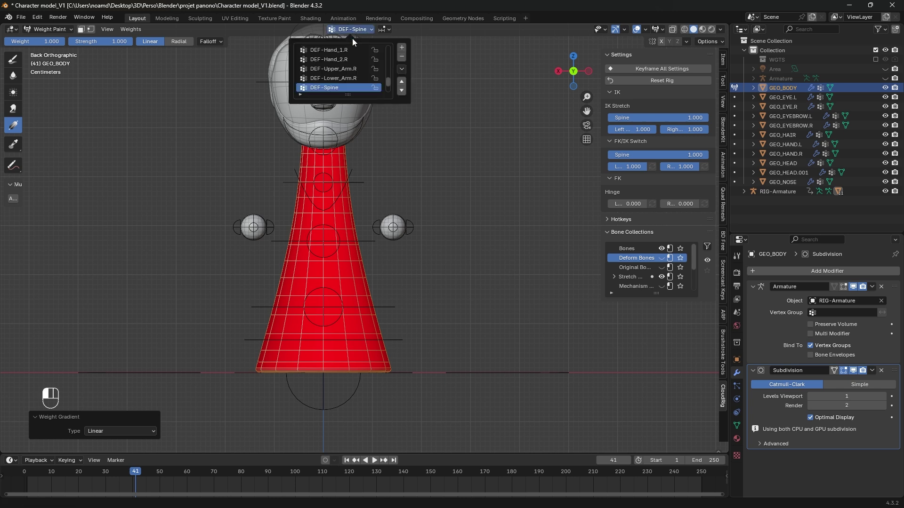
{"action": "left_click", "coordinate": [352, 31]}
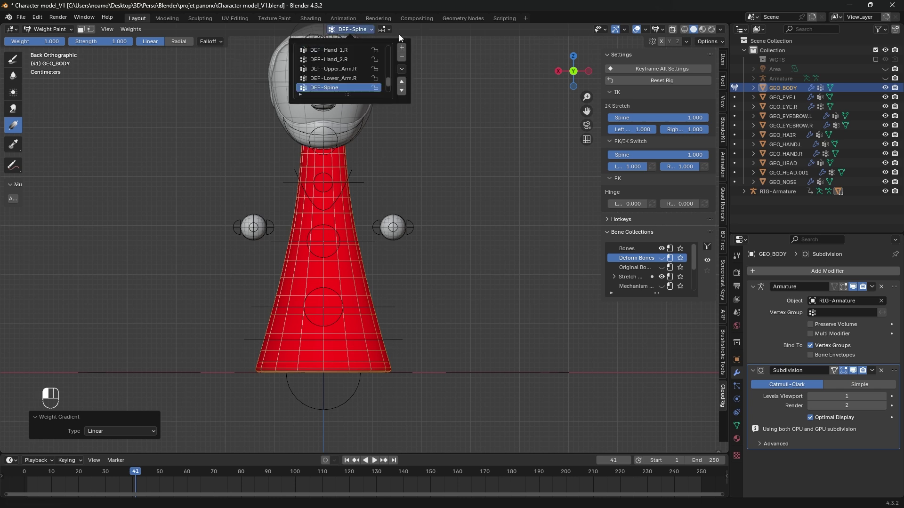
- Make DEF-Spine1 the active vertex group, show the rig's Deform Bones collection, and return GEO_BODY to Weight Paint mode
{"action": "left_click", "coordinate": [359, 32]}
{"action": "scroll", "coordinate": [349, 59], "scroll_direction": "up", "scroll_amount": 5}
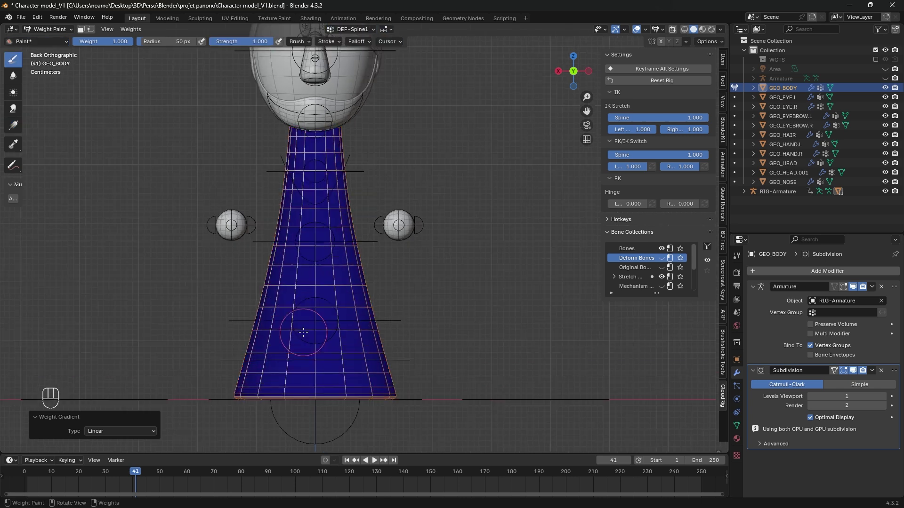
{"action": "middle_click_drag", "start_coordinate": [346, 324], "coordinate": [331, 220], "text": "shift"}
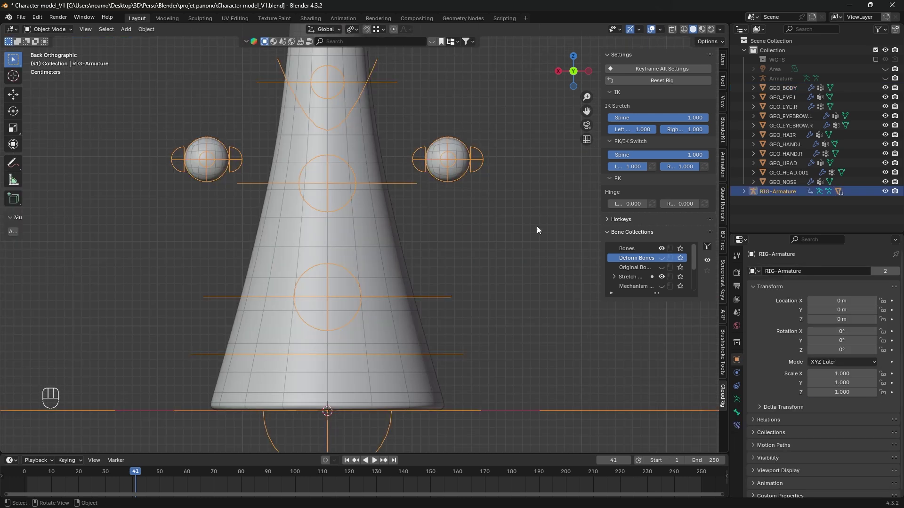
{"action": "left_click", "coordinate": [661, 258]}
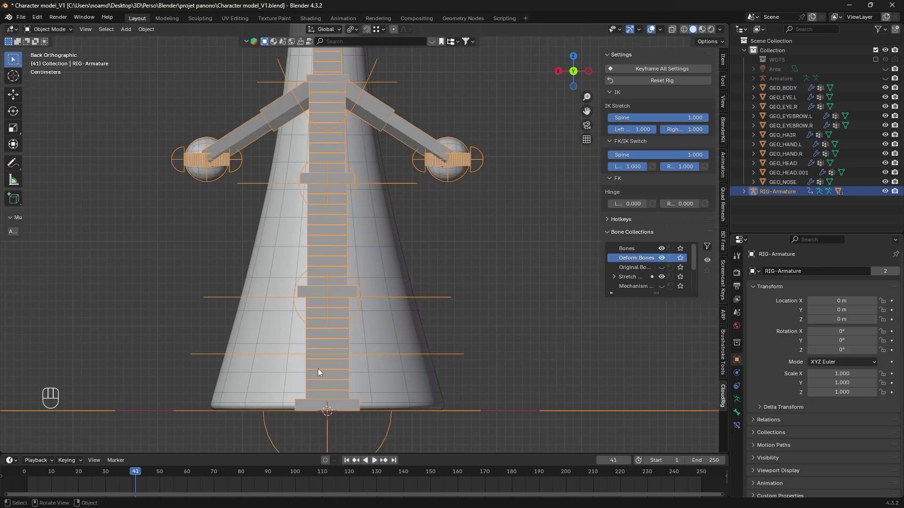
{"action": "left_click", "coordinate": [376, 253]}
{"action": "left_click", "coordinate": [50, 29]}
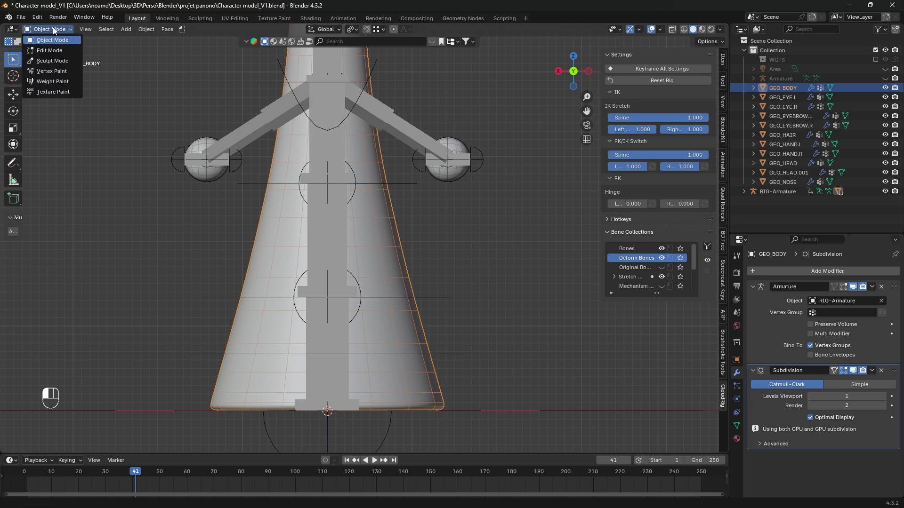
{"action": "left_click", "coordinate": [48, 82]}
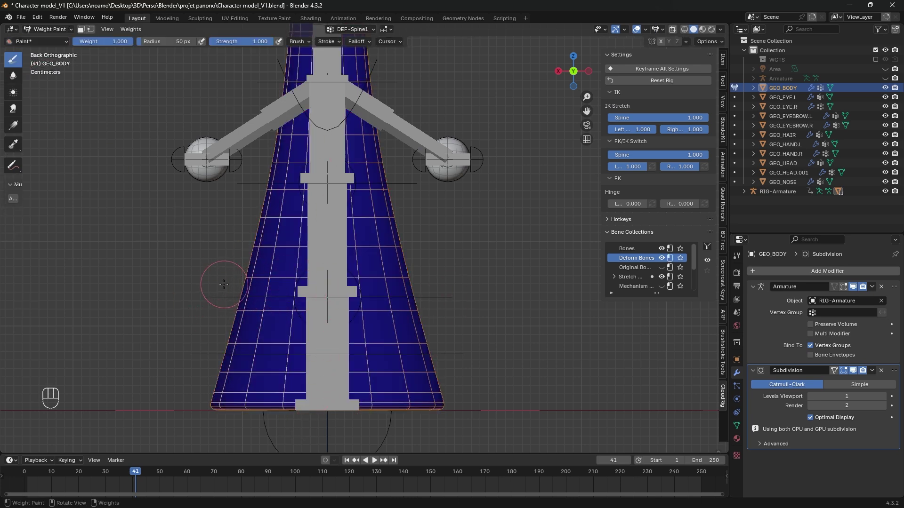
- Paint a weight 1.000 band for DEF-Spine1 around the body along the second spine bone, with X symmetry enabled
{"action": "mouse_move", "coordinate": [223, 284]}
{"action": "left_mouse_down"}
{"action": "mouse_move", "coordinate": [330, 283]}
{"action": "mouse_move", "coordinate": [178, 267]}
{"action": "left_mouse_up"}
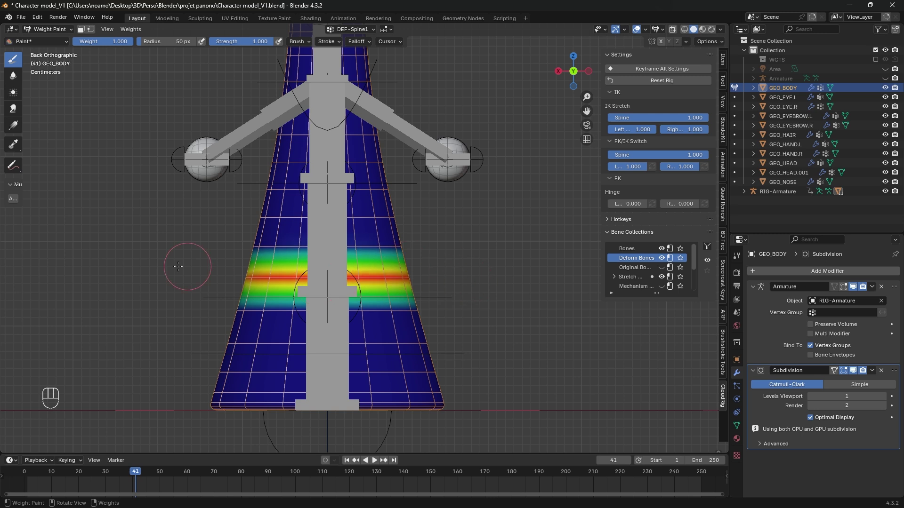
{"action": "left_click_drag", "start_coordinate": [471, 254], "coordinate": [172, 250]}
{"action": "mouse_move", "coordinate": [426, 249]}
{"action": "left_mouse_down"}
{"action": "mouse_move", "coordinate": [240, 247]}
{"action": "mouse_move", "coordinate": [254, 224]}
{"action": "mouse_move", "coordinate": [415, 208]}
{"action": "mouse_move", "coordinate": [395, 212]}
{"action": "left_mouse_up"}
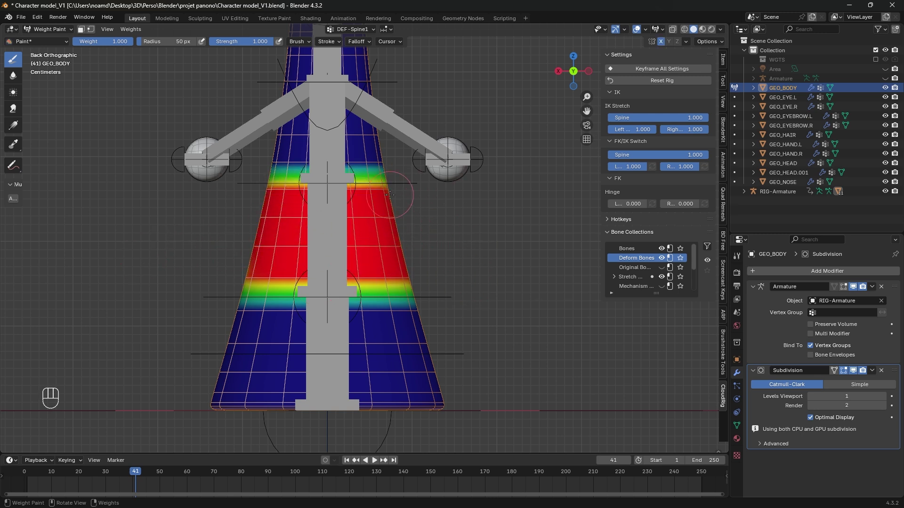
- Blur the upper and lower edges of the DEF-Spine1 weight band around the body
{"action": "middle_click_drag", "start_coordinate": [390, 195], "coordinate": [221, 275]}
{"action": "scroll", "coordinate": [221, 275], "scroll_direction": "down", "scroll_amount": 2}
{"action": "middle_click_drag", "start_coordinate": [456, 276], "coordinate": [408, 275]}
{"action": "mouse_move", "coordinate": [503, 272]}
{"action": "left_mouse_down", "text": "shift"}
{"action": "mouse_move", "coordinate": [412, 254]}
{"action": "mouse_move", "coordinate": [205, 270]}
{"action": "left_mouse_up", "text": "shift"}
{"action": "left_click_drag", "start_coordinate": [450, 254], "coordinate": [270, 260], "text": "shift"}
{"action": "middle_click_drag", "start_coordinate": [270, 261], "coordinate": [377, 252]}
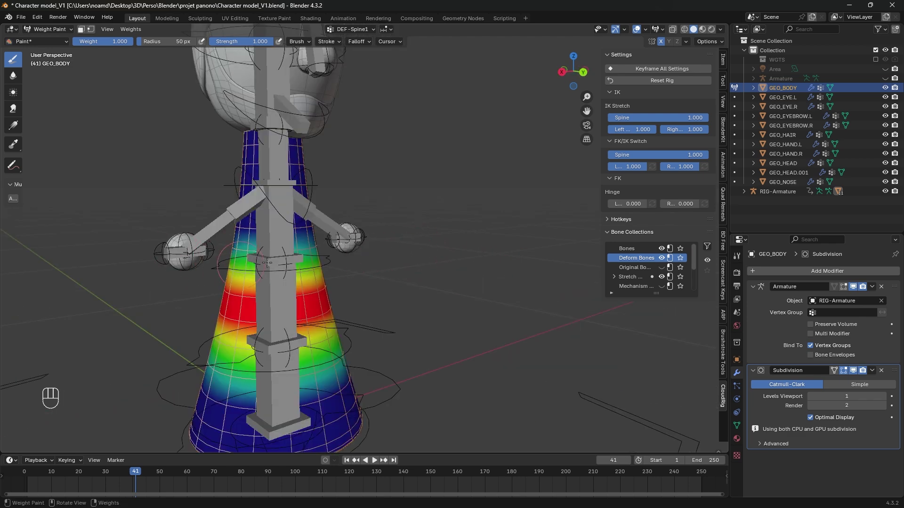
{"action": "scroll", "coordinate": [447, 268], "scroll_direction": "up", "scroll_amount": 2}
{"action": "middle_click_drag", "start_coordinate": [448, 268], "coordinate": [424, 264]}
- Apply a linear gradient of weight 1.000 to the DEF-Spine3 group, running from the neck down past the shoulders
{"action": "left_click", "coordinate": [344, 31]}
{"action": "left_click", "coordinate": [332, 88]}
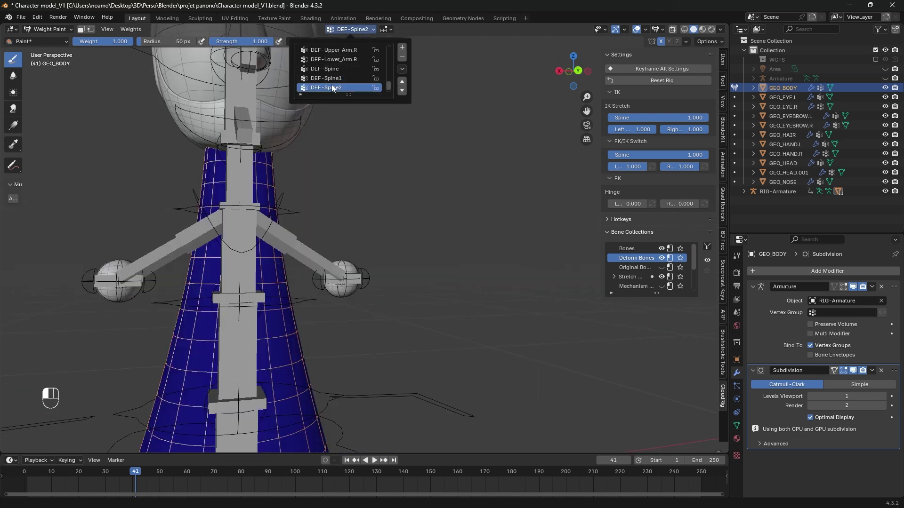
{"action": "scroll", "coordinate": [332, 87], "scroll_direction": "down", "scroll_amount": 1}
{"action": "left_click", "coordinate": [333, 87]}
{"action": "middle_click_drag", "start_coordinate": [286, 211], "coordinate": [317, 296]}
{"action": "middle_click_drag", "start_coordinate": [99, 159], "coordinate": [84, 159], "text": "alt"}
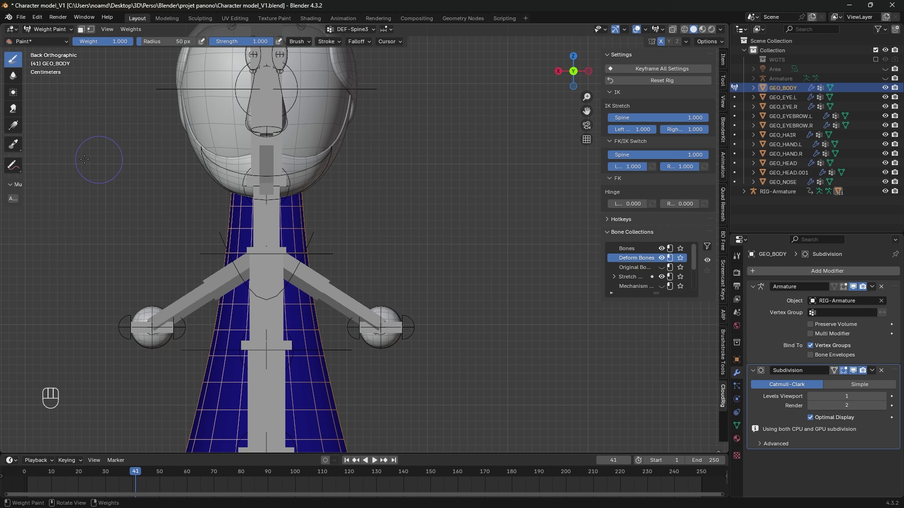
{"action": "left_click", "coordinate": [14, 125]}
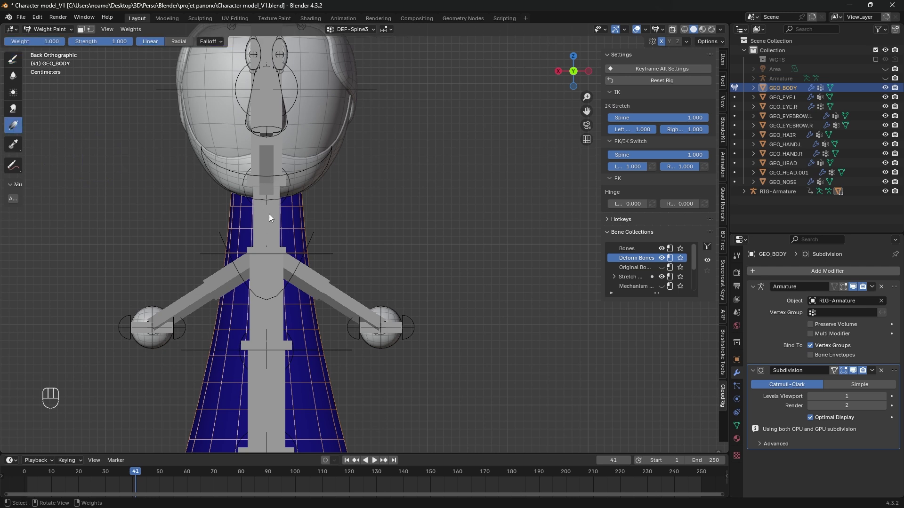
{"action": "left_click_drag", "start_coordinate": [269, 216], "coordinate": [268, 294]}
- Remove the stray DEF-Spine weights around the shoulder area on both sides of the upper body
{"action": "left_click", "coordinate": [351, 30]}
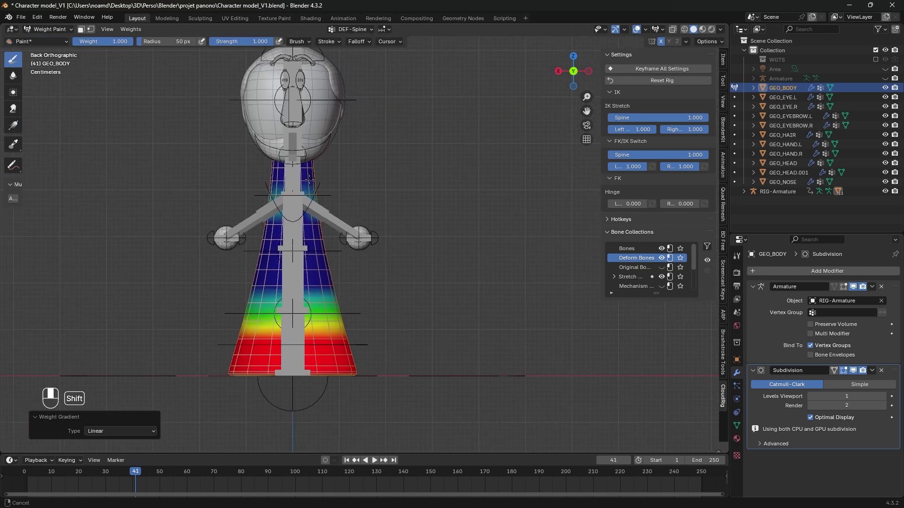
{"action": "mouse_move", "coordinate": [288, 168]}
{"action": "middle_mouse_down", "text": "shift"}
{"action": "mouse_move", "coordinate": [298, 114]}
{"action": "mouse_move", "coordinate": [270, 199]}
{"action": "mouse_move", "coordinate": [358, 162]}
{"action": "middle_mouse_up", "text": "shift"}
{"action": "scroll", "coordinate": [269, 225], "scroll_direction": "up", "scroll_amount": 1}
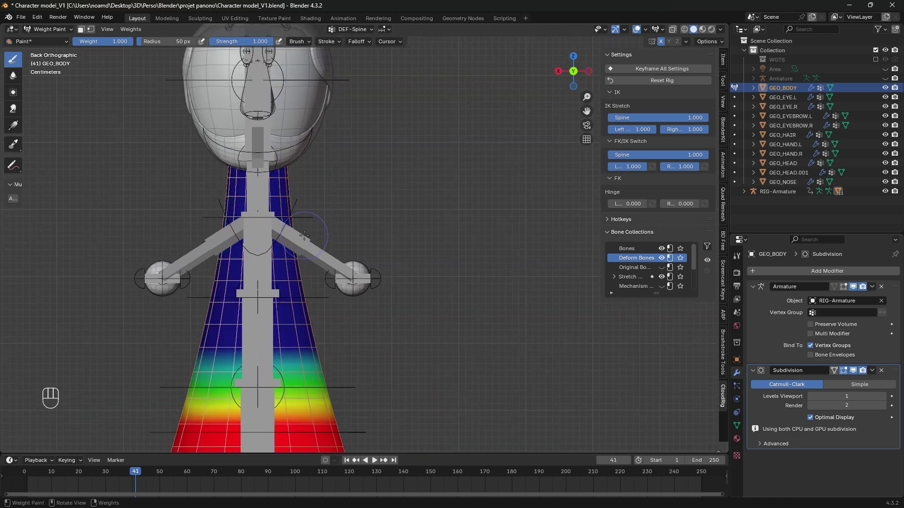
{"action": "mouse_move", "coordinate": [305, 235]}
{"action": "middle_mouse_down"}
{"action": "mouse_move", "coordinate": [381, 247]}
{"action": "mouse_move", "coordinate": [342, 249]}
{"action": "middle_mouse_up"}
{"action": "left_click_drag", "start_coordinate": [330, 228], "coordinate": [304, 245], "text": "ctrl"}
{"action": "middle_click_drag", "start_coordinate": [207, 262], "coordinate": [310, 173]}
{"action": "left_click_drag", "start_coordinate": [391, 196], "coordinate": [405, 205], "text": "ctrl"}
{"action": "mouse_move", "coordinate": [409, 206]}
{"action": "middle_mouse_down"}
{"action": "mouse_move", "coordinate": [365, 222]}
{"action": "mouse_move", "coordinate": [283, 218]}
{"action": "middle_mouse_up"}
{"action": "left_click", "coordinate": [351, 29]}
{"action": "left_click", "coordinate": [334, 80]}
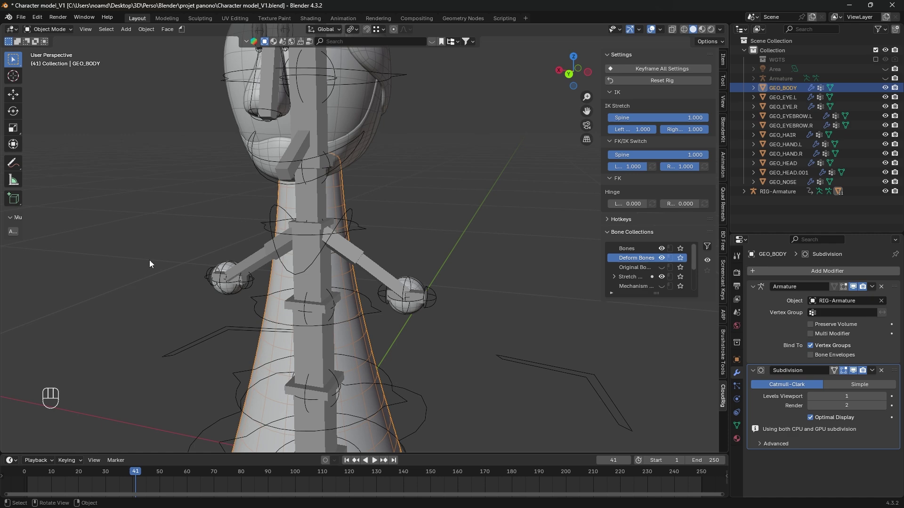
- Hide the Deform Bones collection and switch RIG-Armature to Pose Mode
{"action": "left_click", "coordinate": [661, 258]}
{"action": "middle_click_drag", "start_coordinate": [452, 256], "coordinate": [392, 204], "text": "shift"}
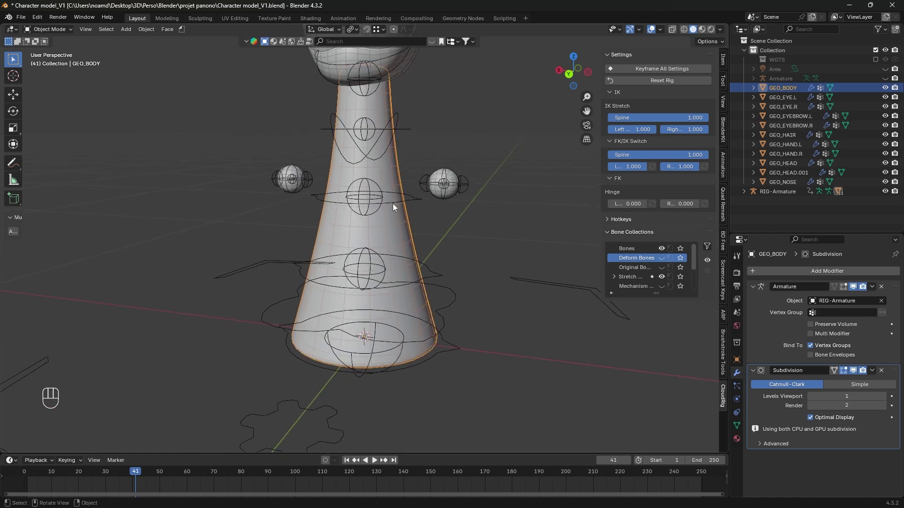
{"action": "left_click", "coordinate": [416, 204]}
{"action": "key", "text": "ctrl+Tab"}
{"action": "middle_click_drag", "start_coordinate": [434, 243], "coordinate": [420, 269], "text": "shift"}
- Test the body bend by rotating CHST-Spine with a trackball rotation of -53.3° and 26.9°, plus -9.29° in view, and clear its rotation
{"action": "left_click", "coordinate": [414, 255]}
{"action": "key", "text": "r"}
{"action": "key", "text": "r"}
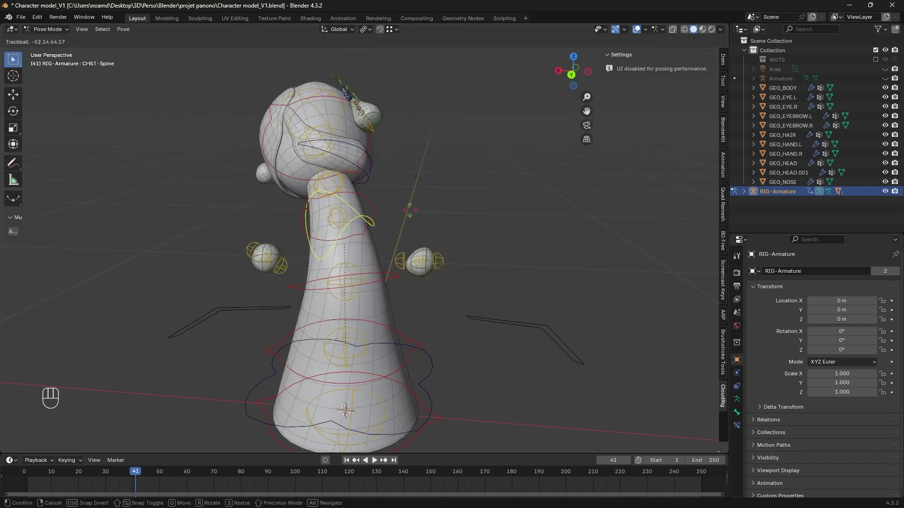
{"action": "left_click", "coordinate": [378, 213]}
{"action": "middle_click_drag", "start_coordinate": [379, 213], "coordinate": [459, 272]}
{"action": "scroll", "coordinate": [459, 272], "scroll_direction": "up", "scroll_amount": 3}
{"action": "key", "text": "r"}
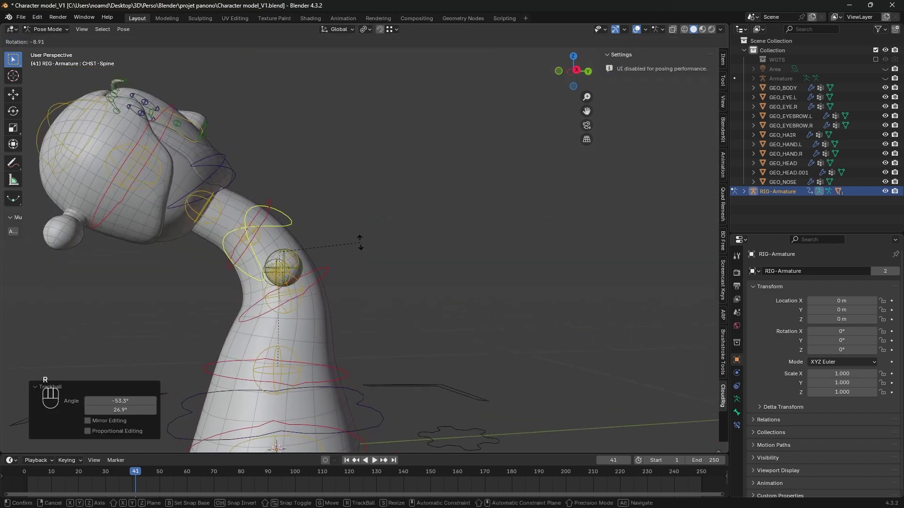
{"action": "left_click", "coordinate": [359, 242]}
{"action": "middle_click_drag", "start_coordinate": [288, 378], "coordinate": [283, 265], "text": "shift"}
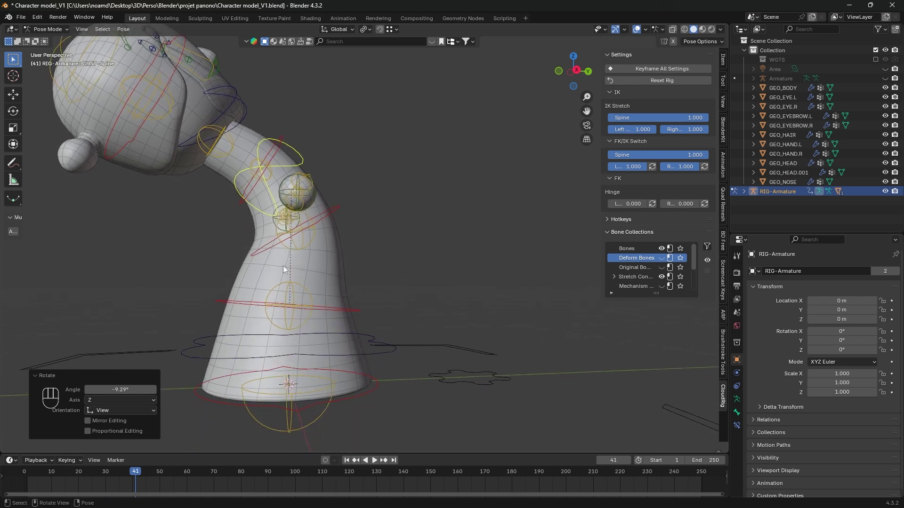
{"action": "key", "text": "alt+r"}
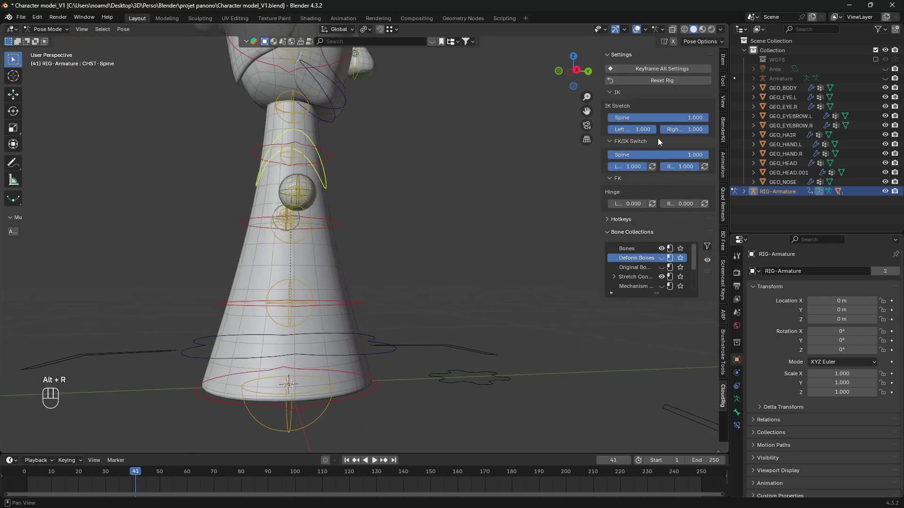
- Set the spine's FK/IK switch to 0.000 and try rotating the FK spine controls to bend the body
{"action": "left_click_drag", "start_coordinate": [657, 154], "coordinate": [557, 154]}
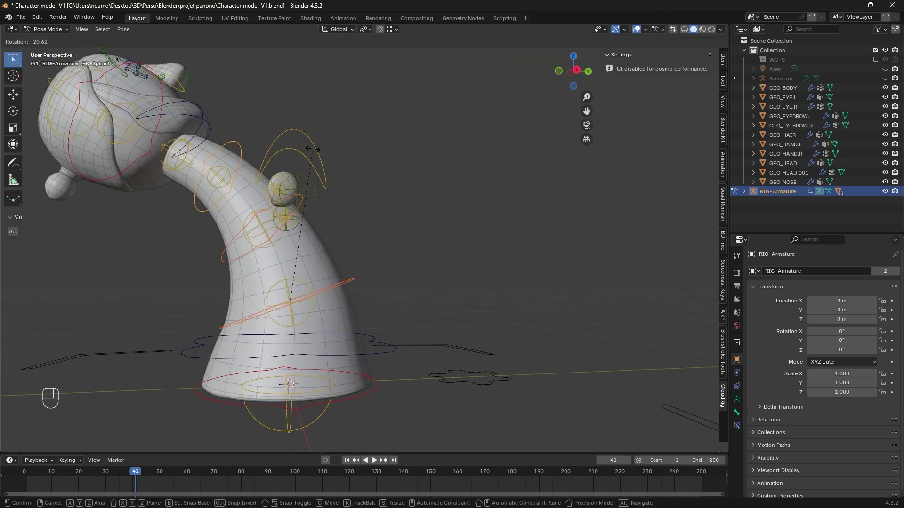
{"action": "right_click", "coordinate": [343, 181]}
{"action": "middle_click_drag", "start_coordinate": [348, 186], "coordinate": [301, 204]}
{"action": "key", "text": "r"}
{"action": "right_click", "coordinate": [479, 279]}
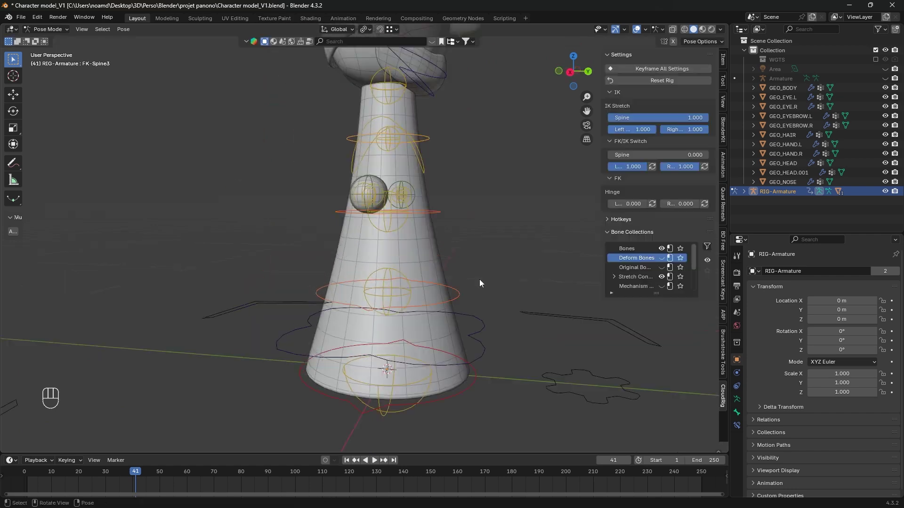
{"action": "key", "text": "r"}
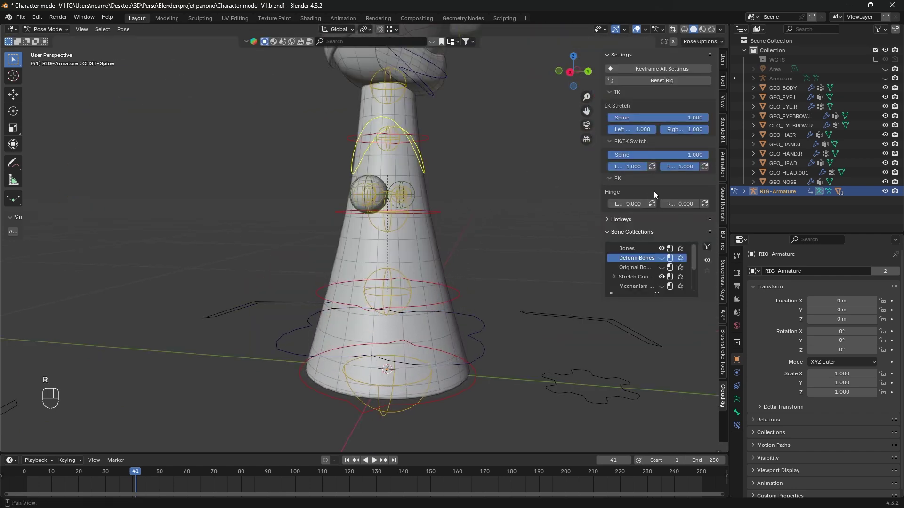
- Try moving STR-Spine3 and the stretch control below it to test the body deformation, and return the rig to Object Mode
{"action": "scroll", "coordinate": [301, 268], "scroll_direction": "up", "scroll_amount": 4}
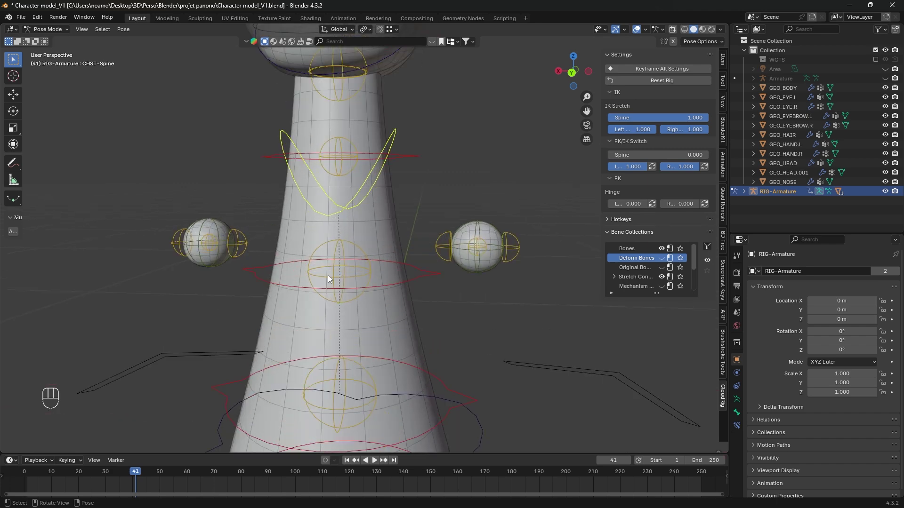
{"action": "scroll", "coordinate": [327, 275], "scroll_direction": "down", "scroll_amount": 2}
{"action": "left_click", "coordinate": [348, 180]}
{"action": "key", "text": "g"}
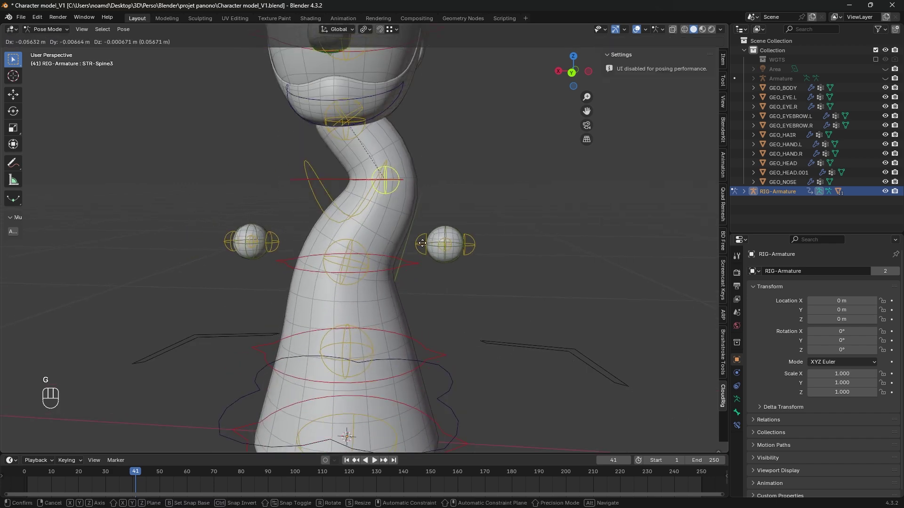
{"action": "right_click", "coordinate": [387, 182]}
{"action": "left_click", "coordinate": [349, 244]}
{"action": "key", "text": "g"}
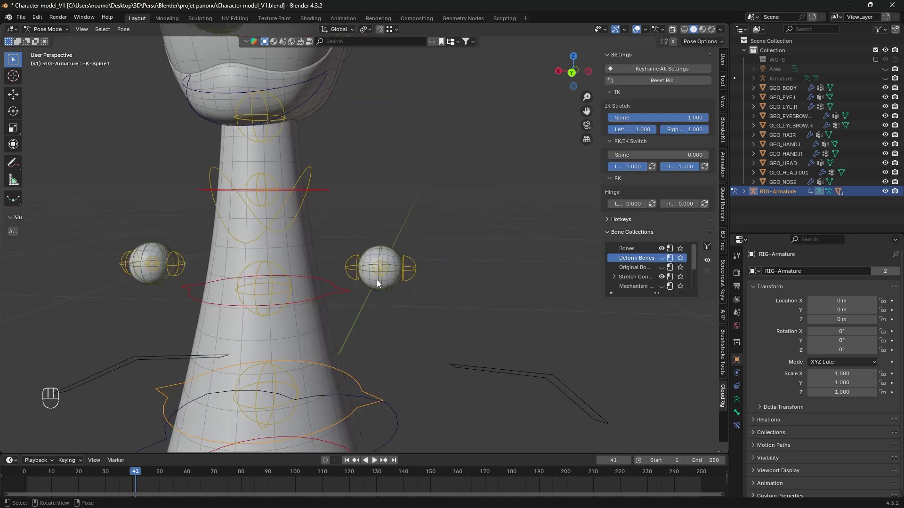
{"action": "key", "text": "ctrl+Tab"}
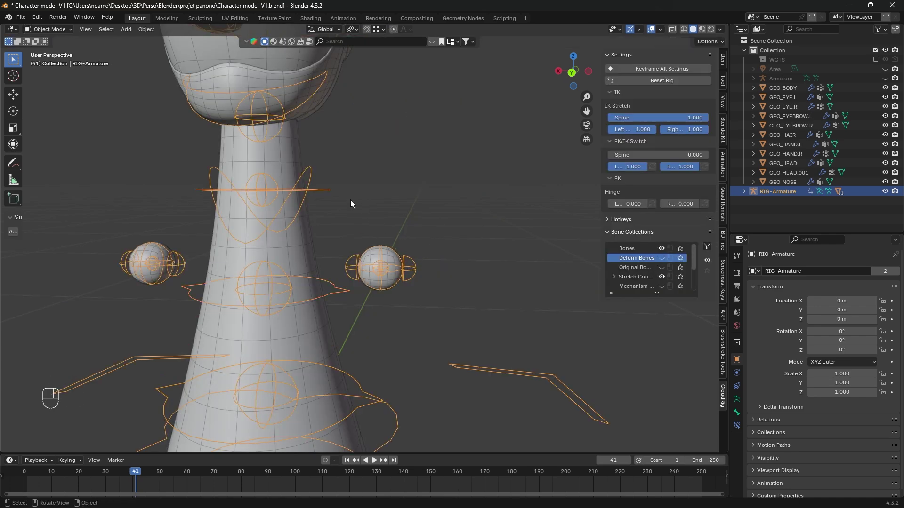
- Put GEO_HAND.L in Weight Paint mode, switch to the back view and find its DEF-Hand_1.L vertex group
{"action": "left_click", "coordinate": [390, 241]}
{"action": "left_click", "coordinate": [389, 259]}
{"action": "left_click", "coordinate": [389, 259], "text": "shift"}
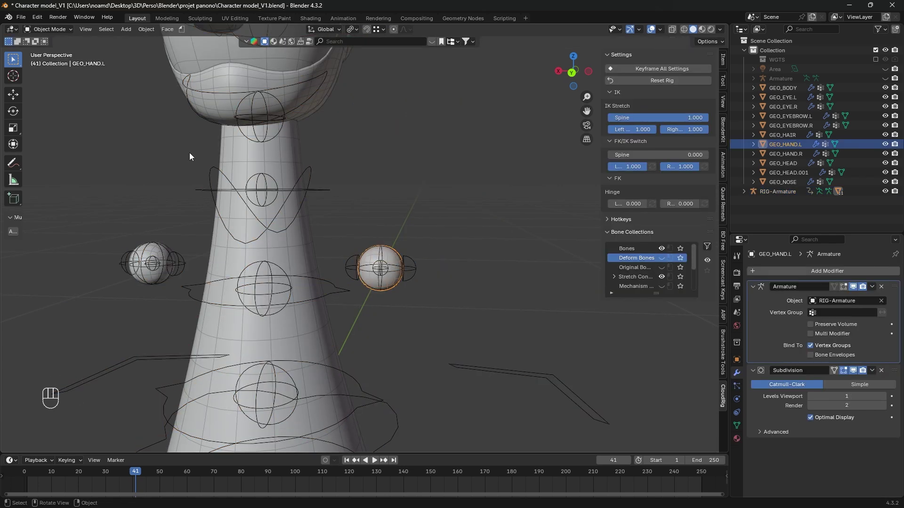
{"action": "key", "text": "ctrl+Tab"}
{"action": "left_click", "coordinate": [571, 73]}
{"action": "left_click", "coordinate": [353, 30]}
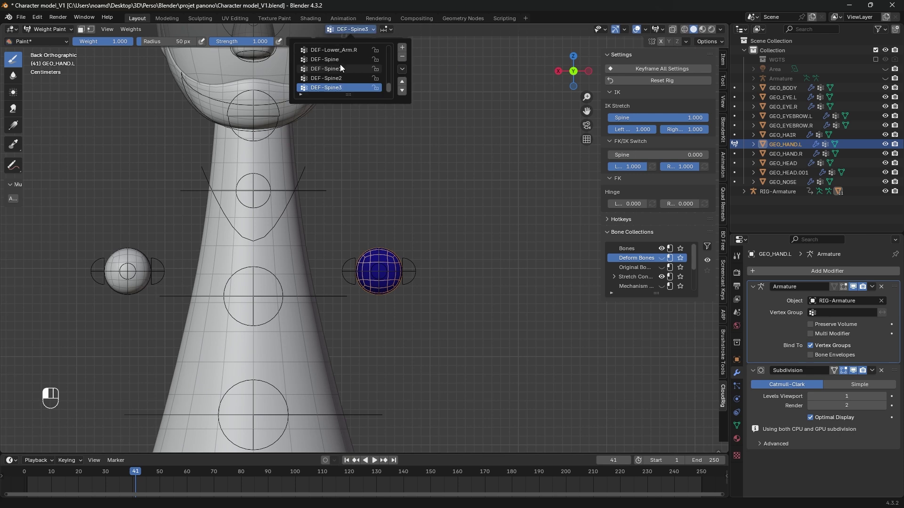
{"action": "scroll", "coordinate": [340, 64], "scroll_direction": "down", "scroll_amount": 8, "text": "ctrl"}
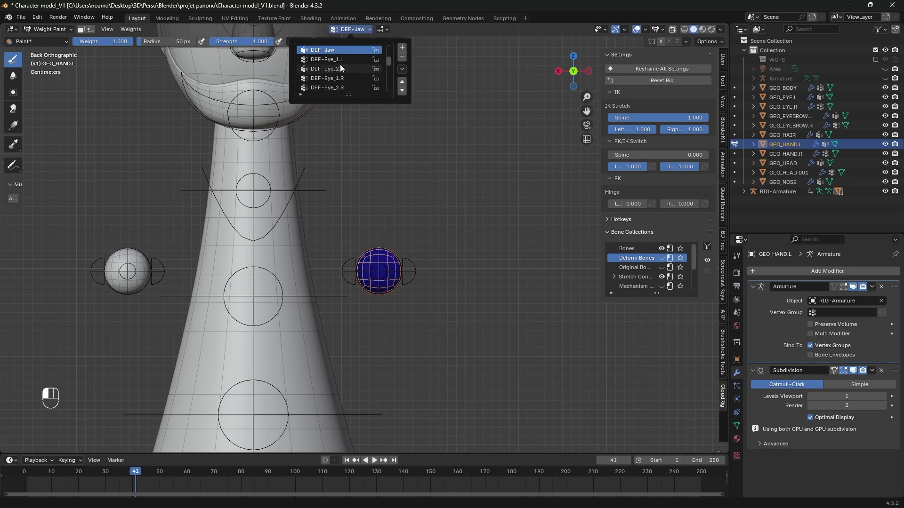
{"action": "scroll", "coordinate": [340, 64], "scroll_direction": "down", "scroll_amount": 4, "text": "ctrl"}
{"action": "key", "text": "Down"}
{"action": "key", "text": "Down"}
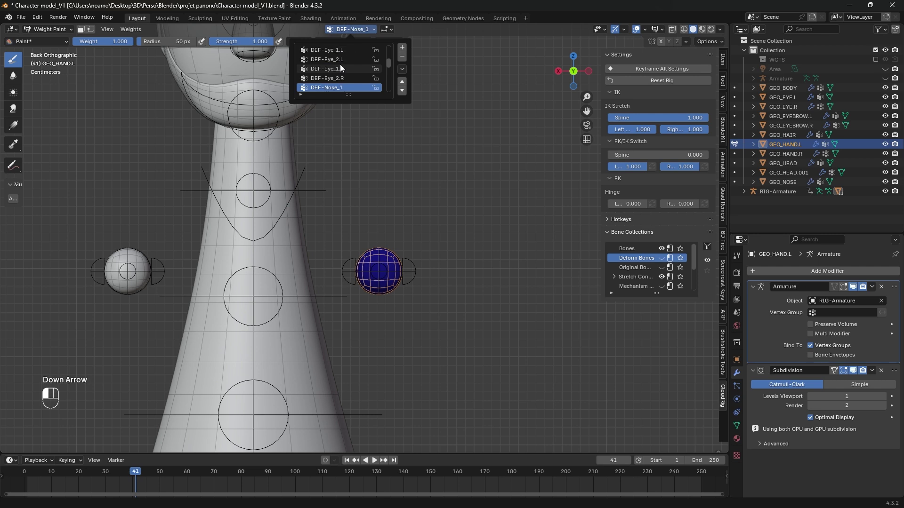
{"action": "key", "text": "Up"}
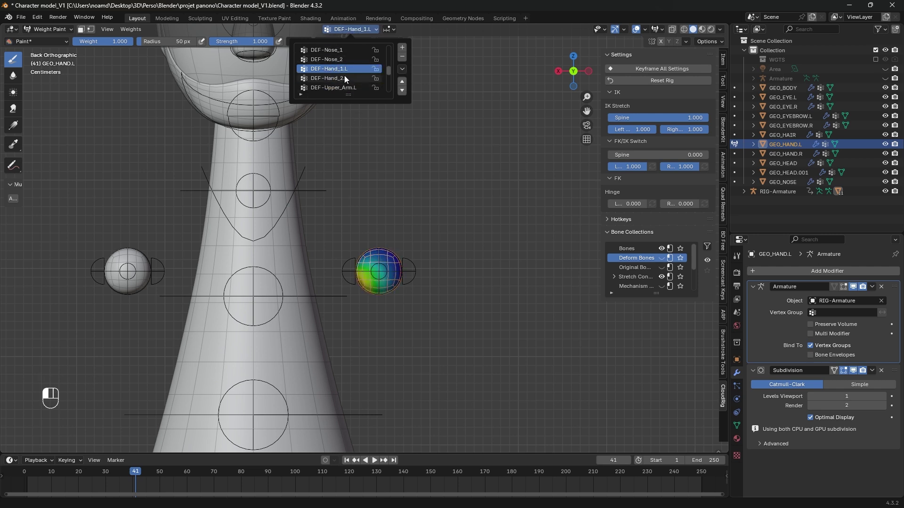
- Paint linear weight gradients across GEO_HAND.L for the DEF-Hand_2.L and DEF-Hand_1.L vertex groups with weight 1.000
{"action": "left_click", "coordinate": [343, 78]}
{"action": "left_click", "coordinate": [10, 127]}
{"action": "scroll", "coordinate": [367, 247], "scroll_direction": "up", "scroll_amount": 1}
{"action": "middle_click_drag", "start_coordinate": [365, 267], "coordinate": [339, 229], "text": "shift"}
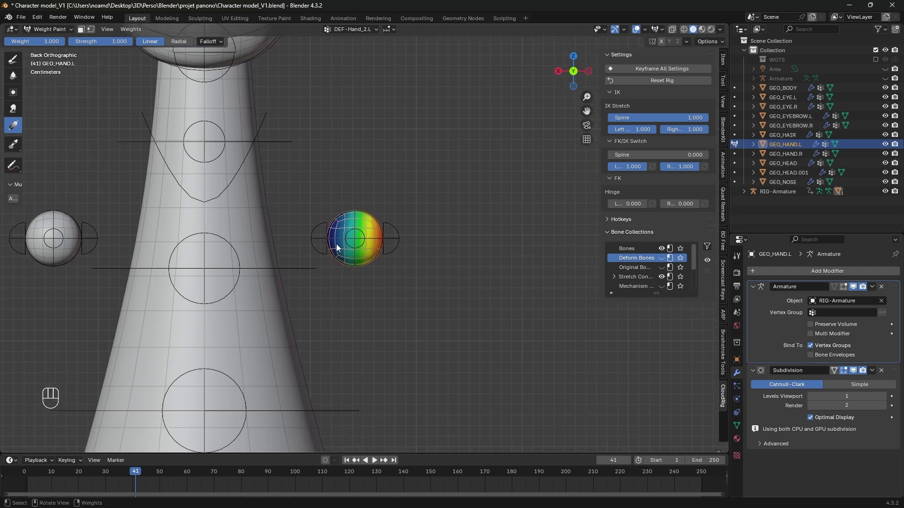
{"action": "left_click_drag", "start_coordinate": [334, 240], "coordinate": [278, 236]}
{"action": "left_click", "coordinate": [358, 29]}
{"action": "left_click", "coordinate": [344, 78]}
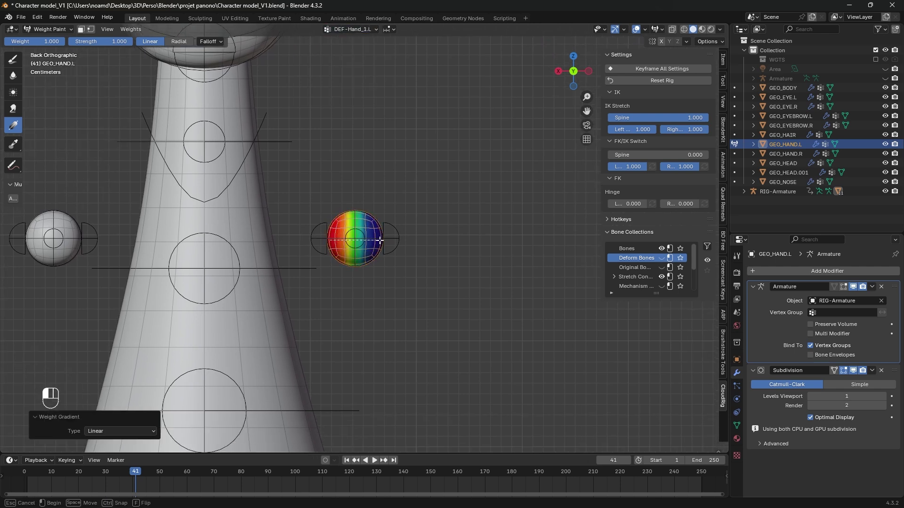
{"action": "middle_click_drag", "start_coordinate": [295, 81], "coordinate": [388, 40], "text": "shift"}
- Return GEO_HAND.L to Object Mode, select RIG-Armature and switch it to Pose Mode
{"action": "left_click", "coordinate": [66, 29]}
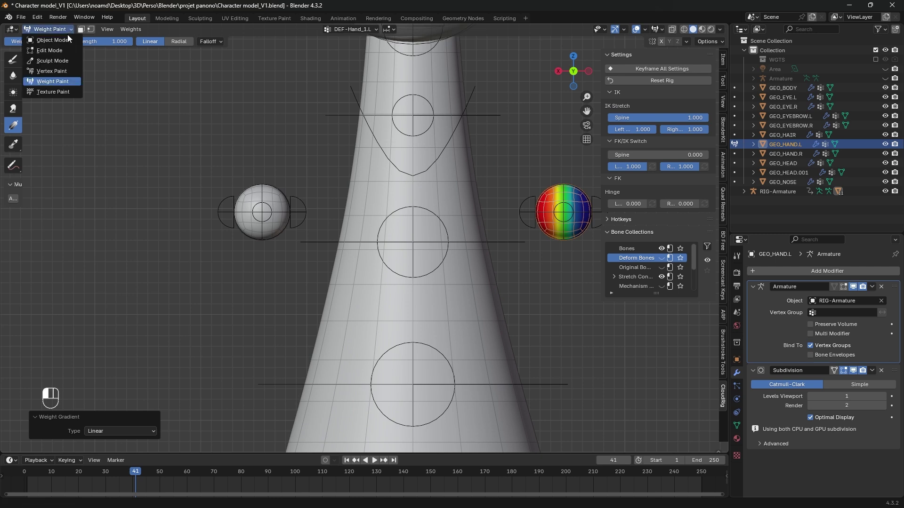
{"action": "left_click", "coordinate": [52, 40]}
{"action": "left_click", "coordinate": [268, 210]}
{"action": "key", "text": "ctrl+Tab"}
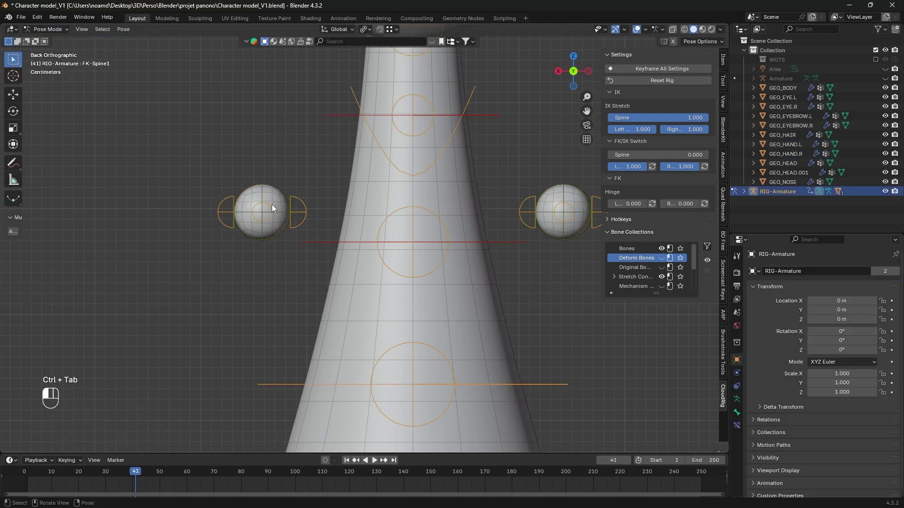
- Test the right hand's deformation by moving STR-Hand_2.R about 0.258, -0.077, 0.236 m, and clear its location
{"action": "key", "text": "g"}
{"action": "right_click", "coordinate": [247, 210]}
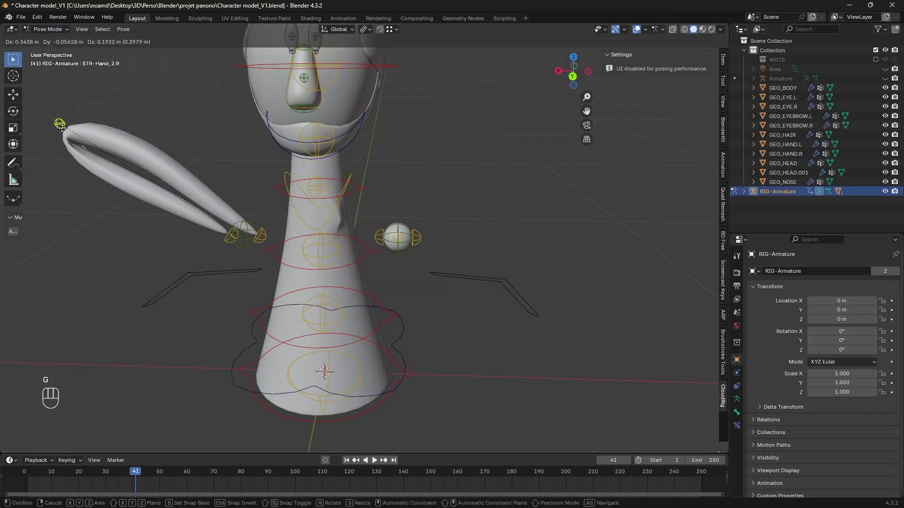
{"action": "left_click", "coordinate": [108, 113]}
{"action": "middle_click_drag", "start_coordinate": [202, 141], "coordinate": [225, 150]}
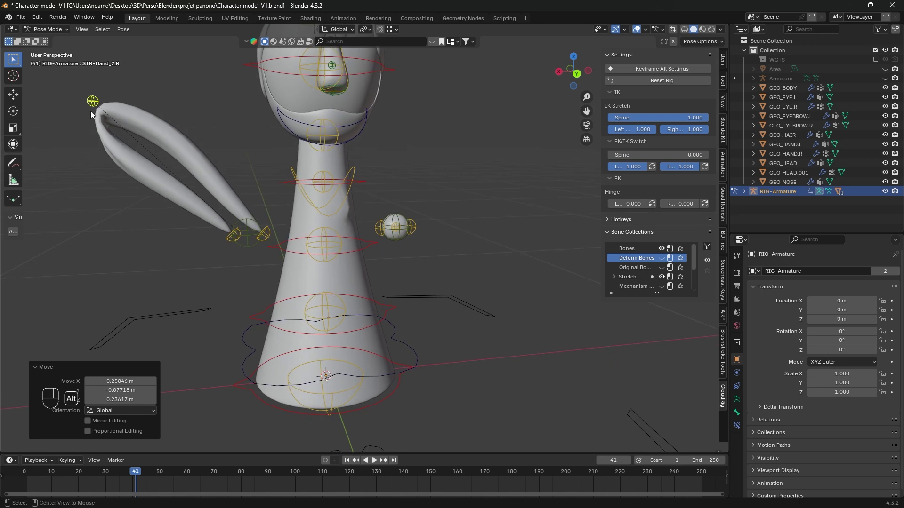
{"action": "key", "text": "alt+g"}
{"action": "key", "text": "g"}
{"action": "right_click", "coordinate": [52, 108]}
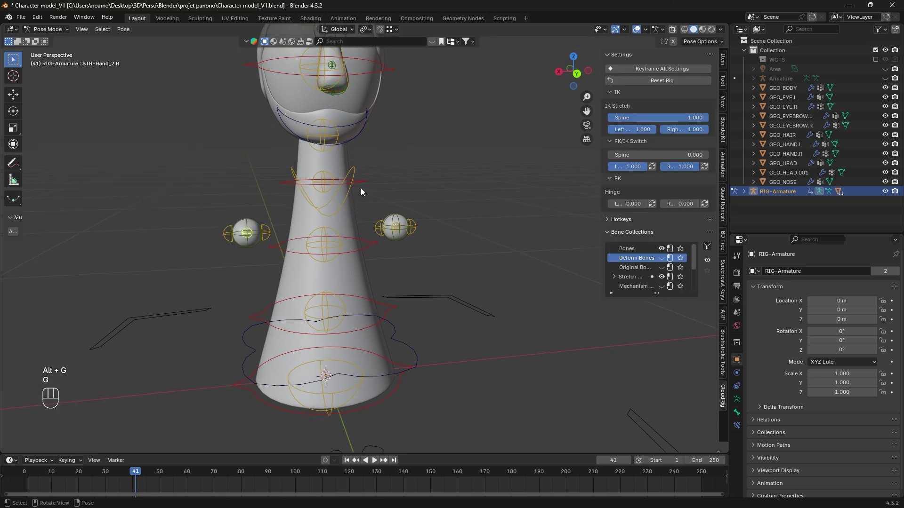
- Return the rig to Object Mode, put GEO_BODY in Weight Paint mode and select the DEF-Lower_Arm.R vertex group
{"action": "key", "text": "ctrl+Tab"}
{"action": "left_click", "coordinate": [348, 229]}
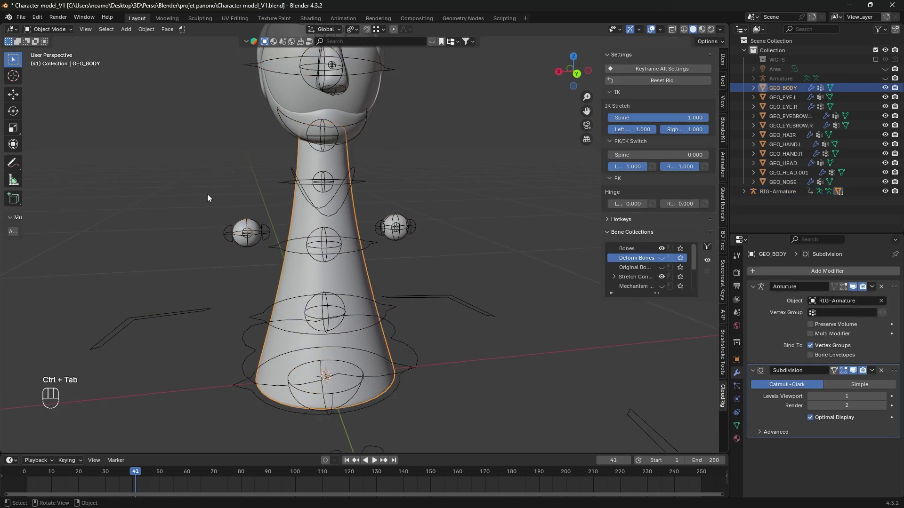
{"action": "left_click", "coordinate": [51, 30]}
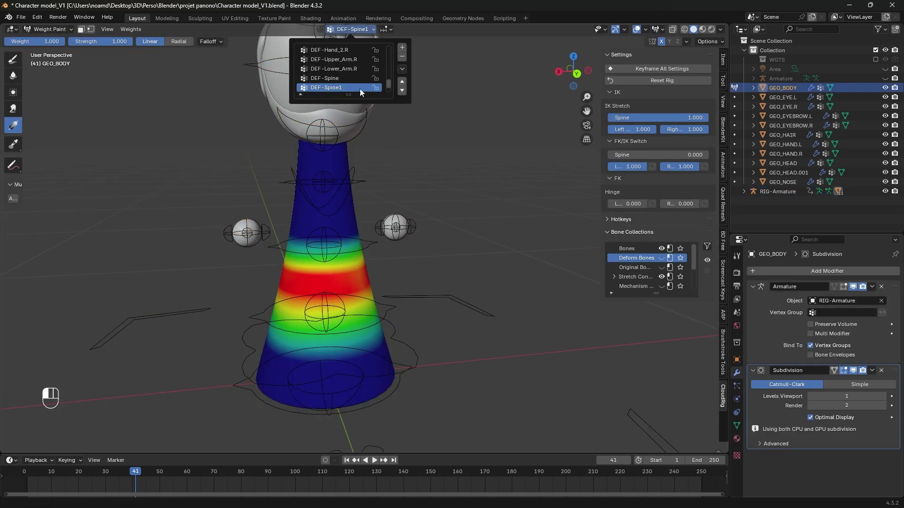
{"action": "left_click", "coordinate": [348, 77]}
{"action": "scroll", "coordinate": [348, 73], "scroll_direction": "up", "scroll_amount": 8, "text": "ctrl"}
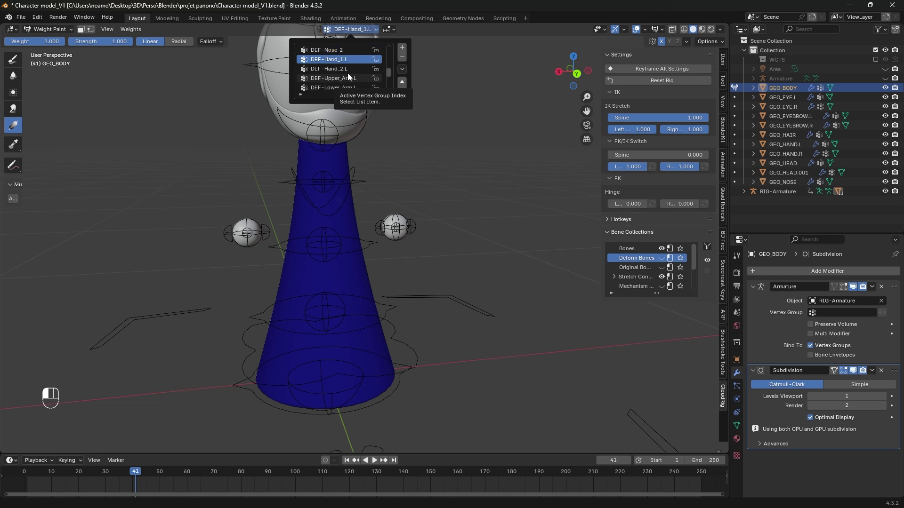
{"action": "key", "text": "Down"}
{"action": "key", "text": "Down"}
{"action": "key", "text": "Up"}
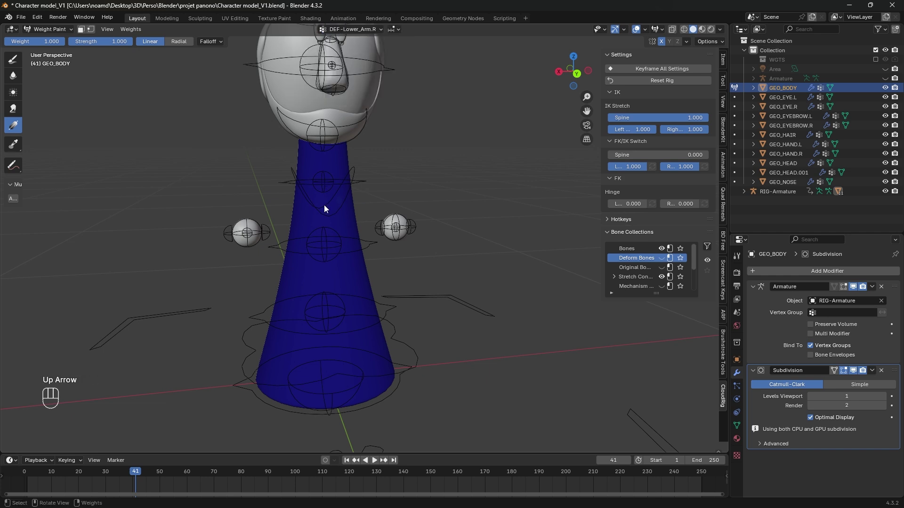
- Set the weight to 0.000 and apply a linear gradient over the upper part of GEO_BODY for DEF-Lower_Arm.R
{"action": "scroll", "coordinate": [330, 201], "scroll_direction": "up", "scroll_amount": 4}
{"action": "middle_click_drag", "start_coordinate": [333, 179], "coordinate": [344, 154]}
{"action": "scroll", "coordinate": [179, 128], "scroll_direction": "down", "scroll_amount": 1}
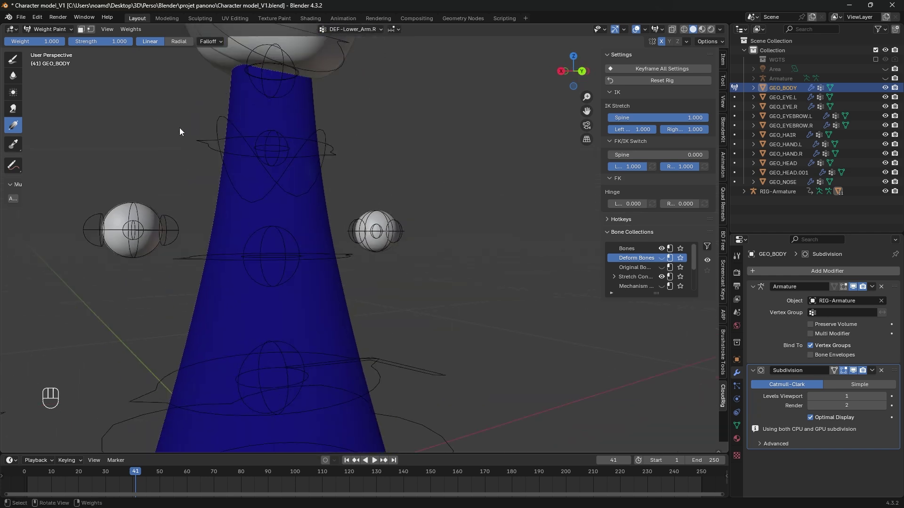
{"action": "middle_click_drag", "start_coordinate": [179, 128], "coordinate": [156, 97]}
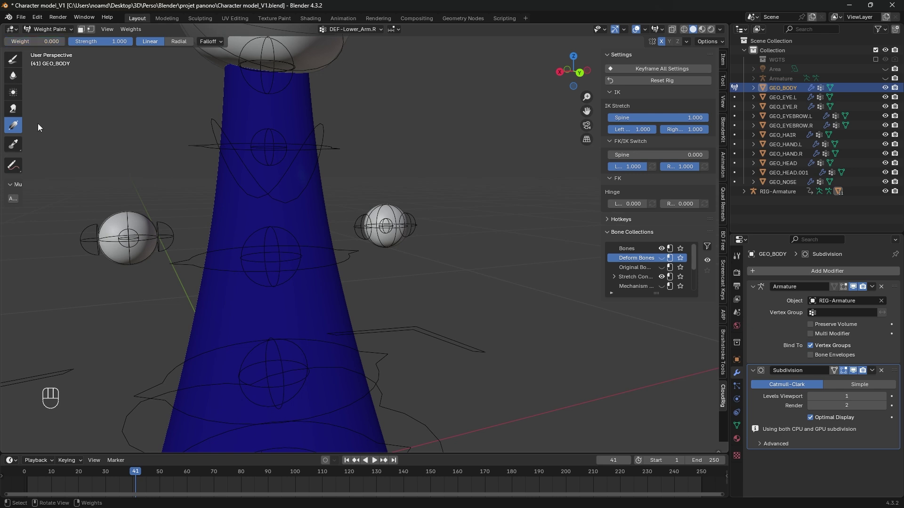
{"action": "left_click_drag", "start_coordinate": [241, 225], "coordinate": [349, 62]}
- Check GEO_BODY's hand, arm and head vertex groups for stray weights, from DEF-Hand_1.R up to DEF-Head_1
{"action": "left_click", "coordinate": [372, 28]}
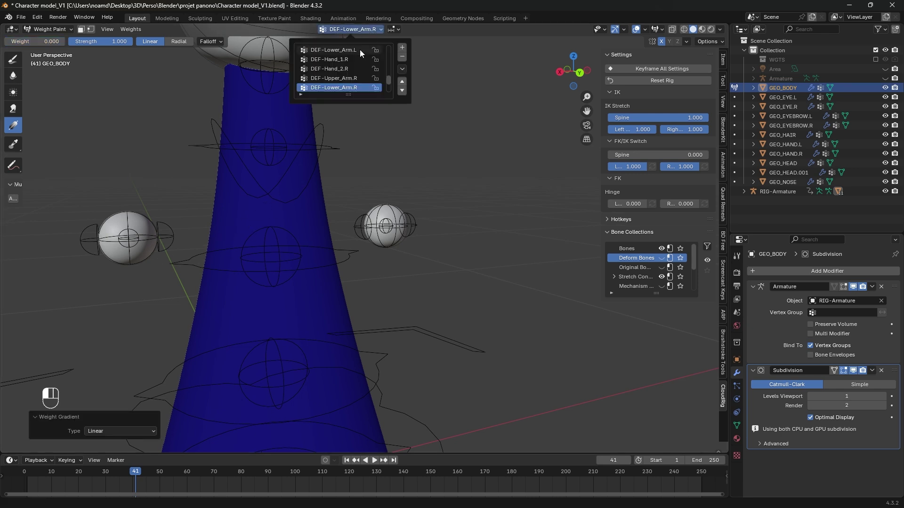
{"action": "left_click", "coordinate": [330, 59]}
{"action": "left_click", "coordinate": [365, 30]}
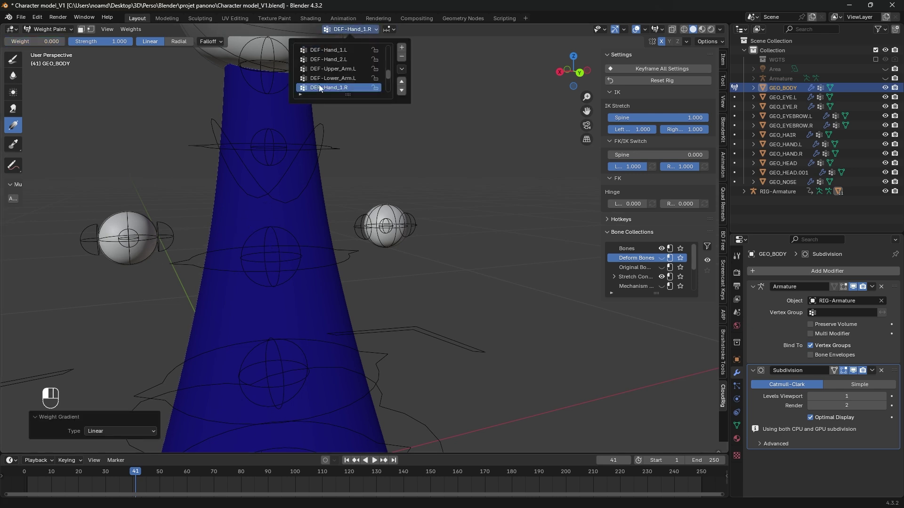
{"action": "left_click", "coordinate": [325, 79]}
{"action": "left_click", "coordinate": [342, 31]}
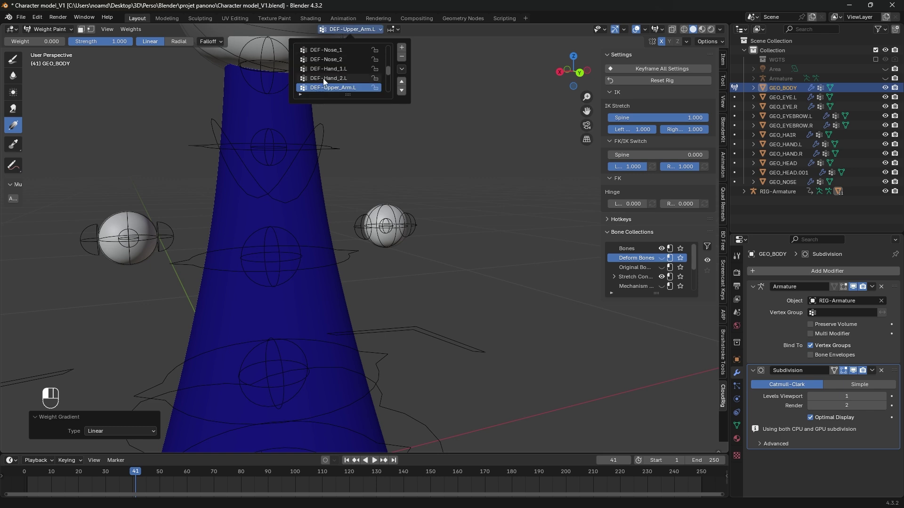
{"action": "left_click", "coordinate": [323, 79]}
{"action": "left_click", "coordinate": [348, 31]}
{"action": "left_click", "coordinate": [340, 78]}
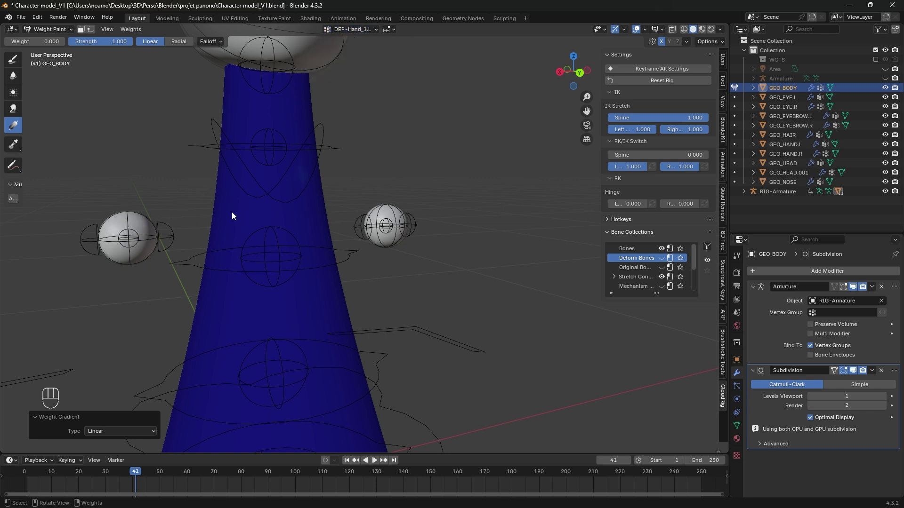
{"action": "left_click", "coordinate": [349, 30]}
{"action": "key", "text": "Up"}
{"action": "key", "text": "Up"}
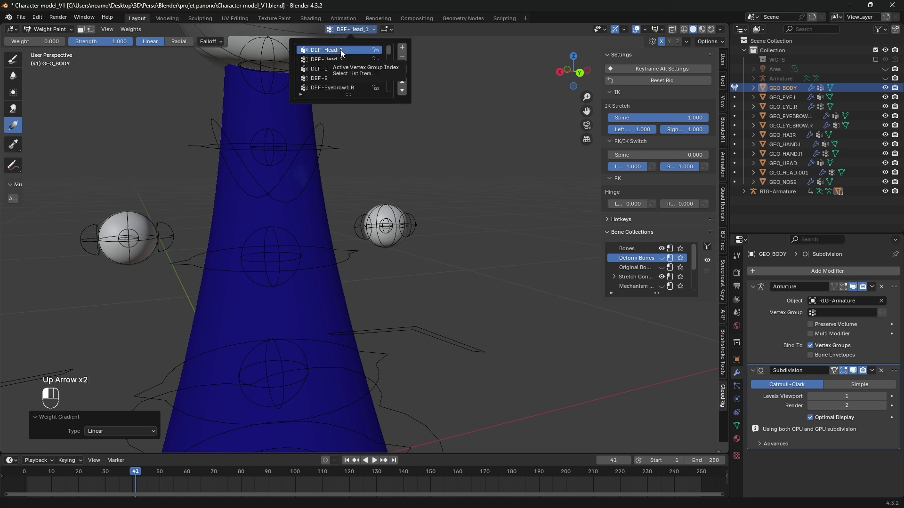
{"action": "left_click", "coordinate": [340, 49]}
{"action": "left_click", "coordinate": [350, 29]}
{"action": "key", "text": "Down"}
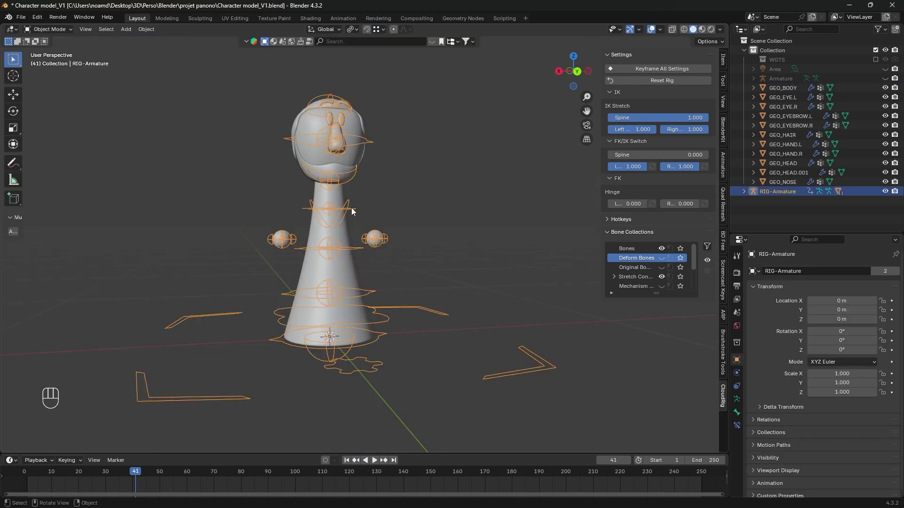
- Put RIG-Armature in Pose Mode and test the left hand by moving TIP-IK-Lower_Arm.L about -0.045, -0.016, 0.102 m
{"action": "scroll", "coordinate": [353, 211], "scroll_direction": "up", "scroll_amount": 5}
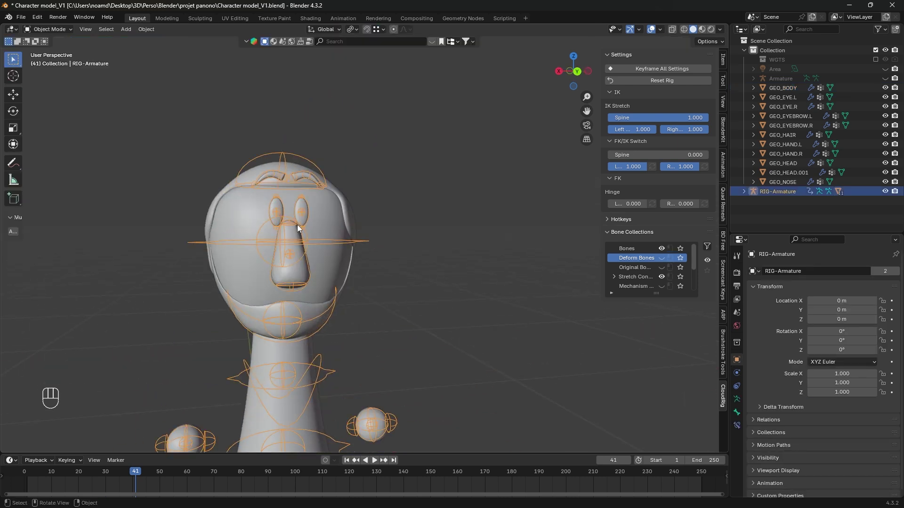
{"action": "key", "text": "g"}
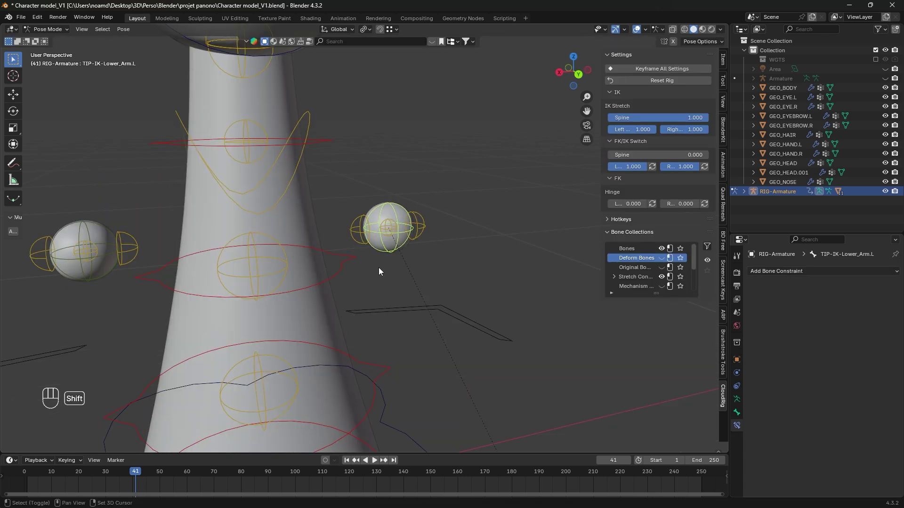
{"action": "middle_click_drag", "start_coordinate": [378, 267], "coordinate": [361, 275]}
{"action": "key", "text": "g"}
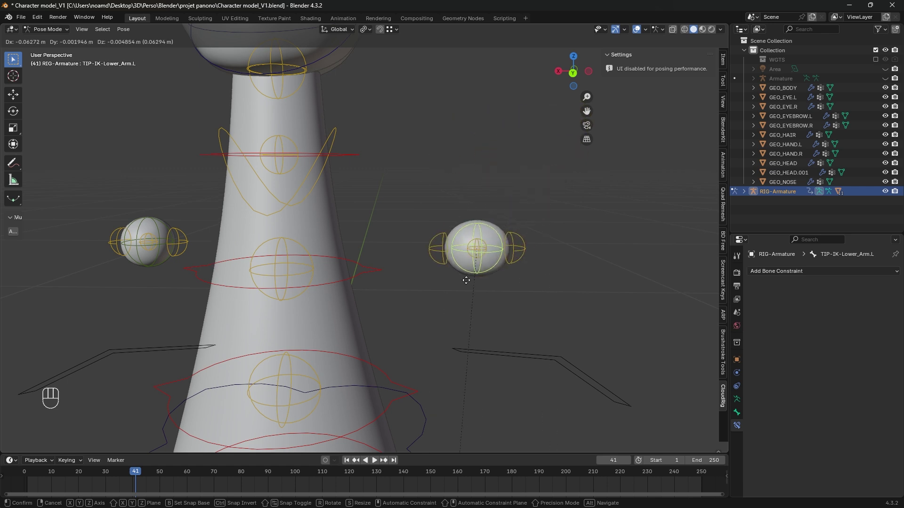
{"action": "left_click", "coordinate": [450, 176]}
- Set the left arm's IK stretch to 0.000 and try moving TIP-IK-Lower_Arm.L away from and back toward the body
{"action": "key", "text": "g"}
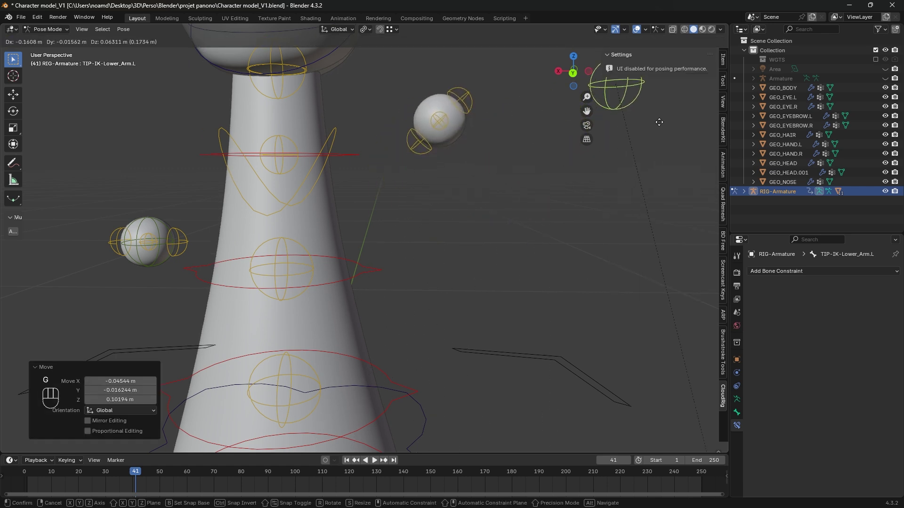
{"action": "left_click", "coordinate": [570, 193]}
{"action": "key", "text": "g"}
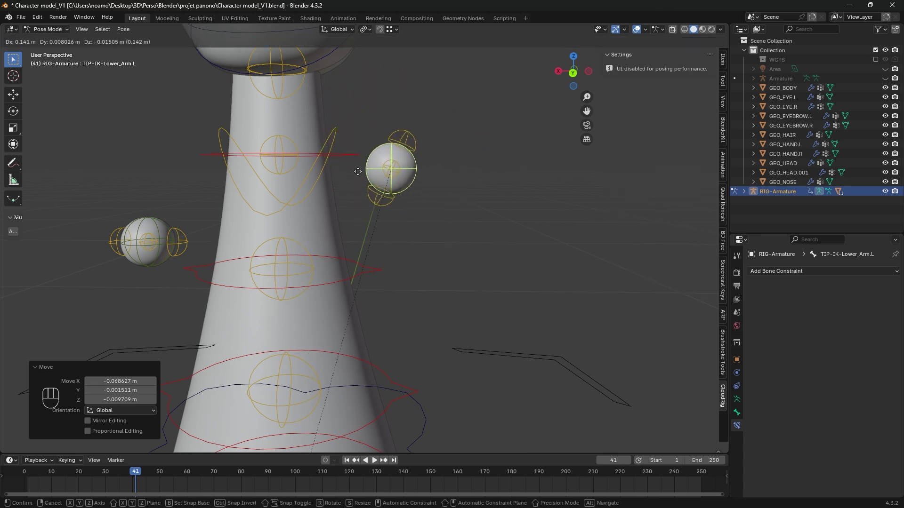
{"action": "left_click", "coordinate": [369, 179]}
- Show the Deform Bones collection and select DEF-Hand_2.L to examine the bones inside the left hand
{"action": "middle_click_drag", "start_coordinate": [369, 179], "coordinate": [417, 131]}
{"action": "left_click", "coordinate": [661, 258]}
{"action": "scroll", "coordinate": [414, 146], "scroll_direction": "up", "scroll_amount": 5}
{"action": "left_click", "coordinate": [414, 146]}
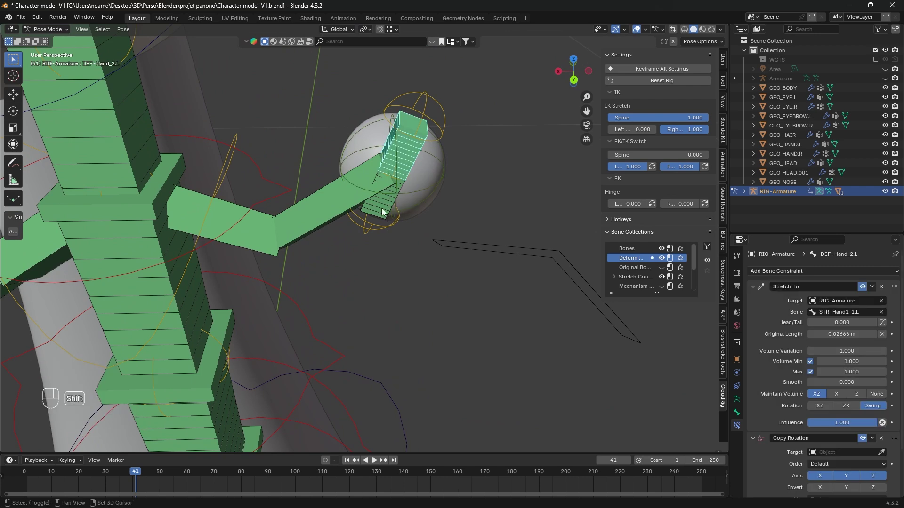
- Move TIP-IK-Lower_Arm.L about 0.070, 0.084, -0.013 m and 0.002, 0.051, 0.005 m to test the left arm, and hide the Deform Bones collection
{"action": "left_click", "coordinate": [422, 188]}
{"action": "middle_click_drag", "start_coordinate": [423, 188], "coordinate": [271, 212]}
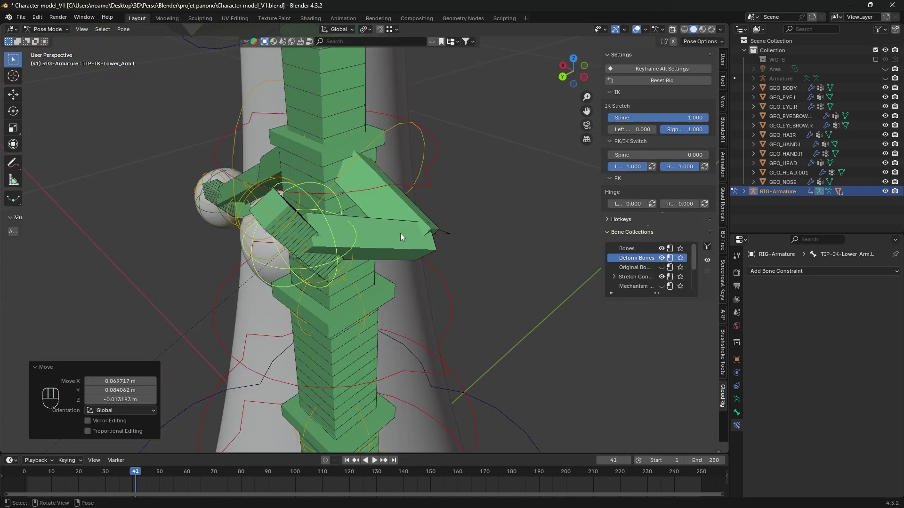
{"action": "middle_click_drag", "start_coordinate": [400, 233], "coordinate": [304, 180]}
{"action": "key", "text": "g"}
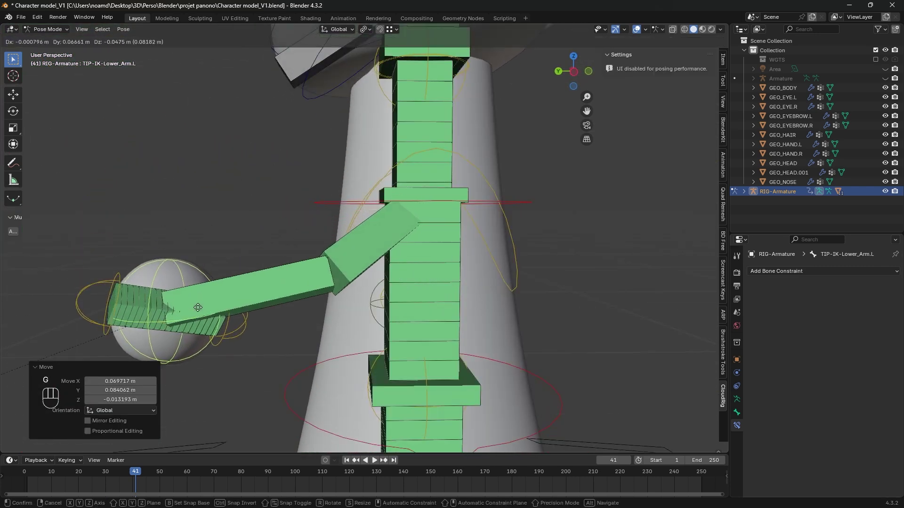
{"action": "left_click", "coordinate": [265, 210]}
{"action": "middle_click_drag", "start_coordinate": [264, 210], "coordinate": [394, 230]}
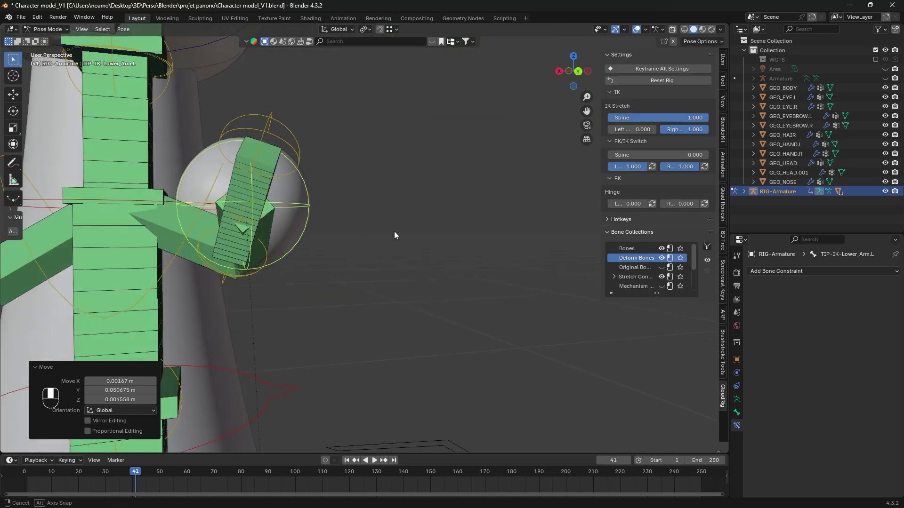
{"action": "key", "text": "g"}
{"action": "right_click", "coordinate": [476, 194]}
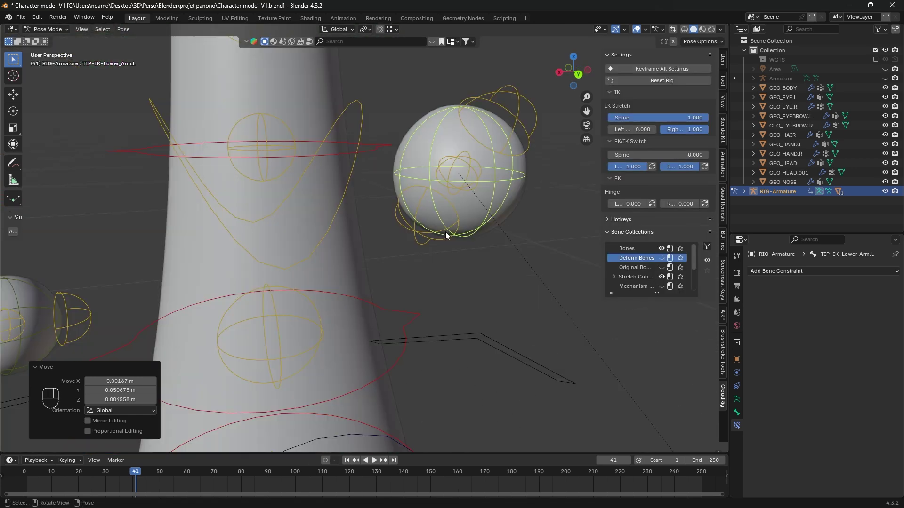
{"action": "middle_click_drag", "start_coordinate": [446, 236], "coordinate": [446, 148]}
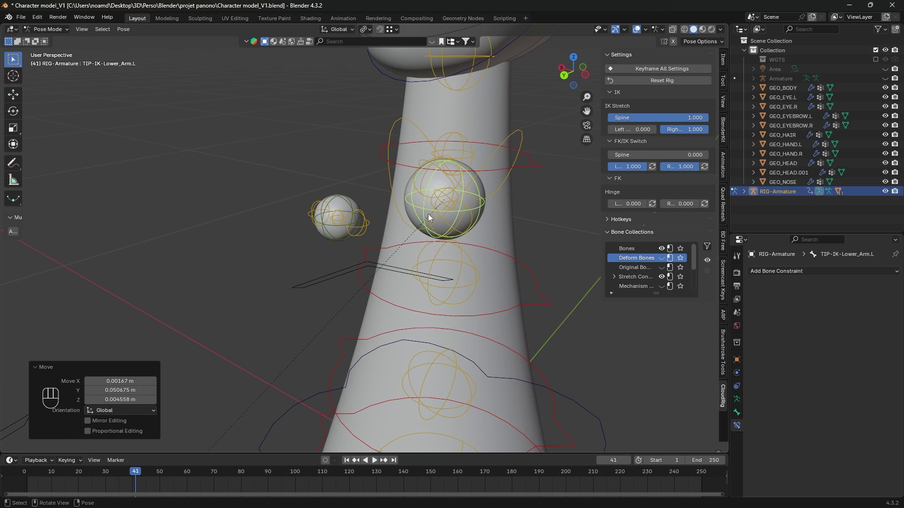
- Move TIP-IK-Lower_Arm.L about -0.083, -0.086, 0.041 m to test how the left hand follows
{"action": "middle_click_drag", "start_coordinate": [459, 218], "coordinate": [328, 215], "text": "shift"}
{"action": "key", "text": "g"}
{"action": "left_click", "coordinate": [505, 155]}
{"action": "middle_click_drag", "start_coordinate": [505, 155], "coordinate": [547, 126]}
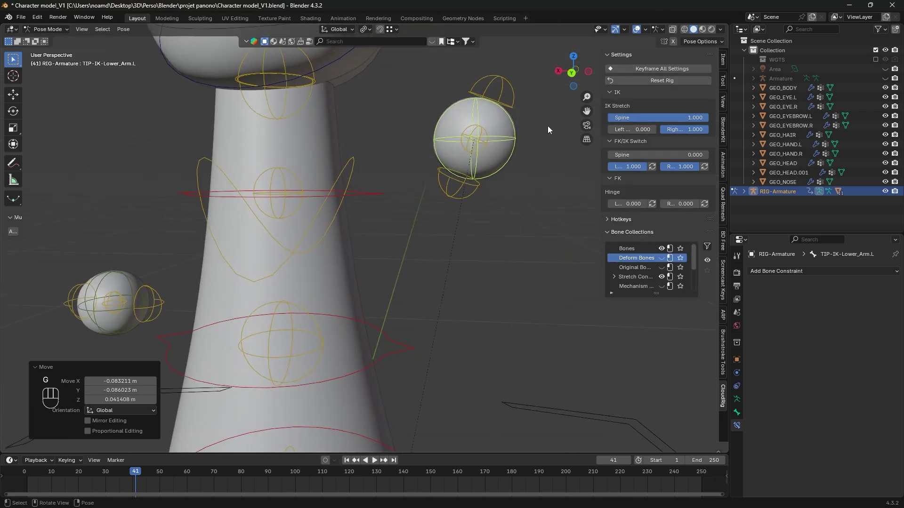
- Try moving TIP-IK-Lower_Arm.L toward and away from the body to compare the hand mesh with its side controls
{"action": "left_click", "coordinate": [519, 120]}
{"action": "key", "text": "g"}
{"action": "right_click", "coordinate": [530, 136]}
{"action": "left_click", "coordinate": [510, 139]}
{"action": "key", "text": "g"}
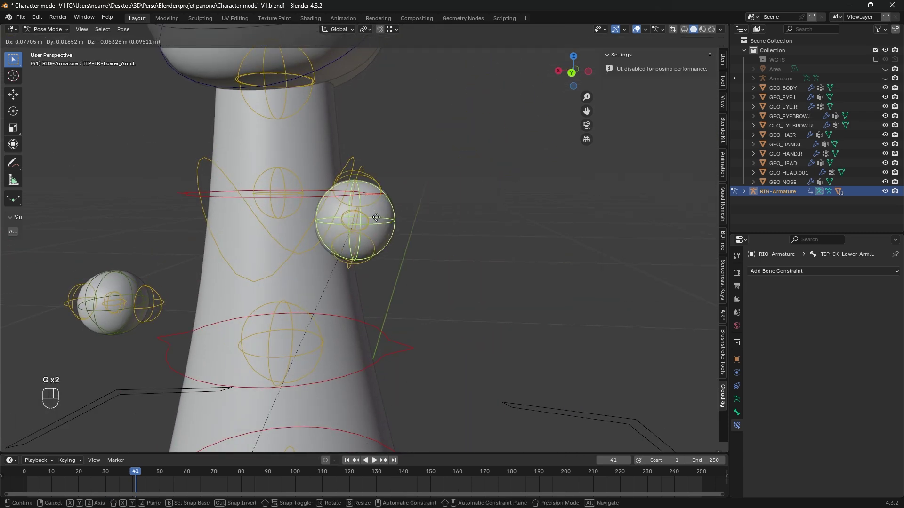
{"action": "left_click", "coordinate": [502, 285]}
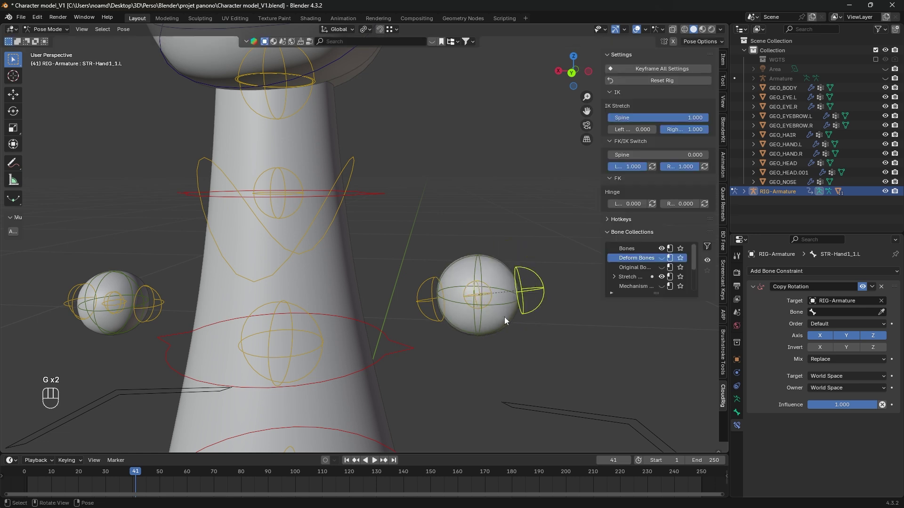
{"action": "key", "text": "g"}
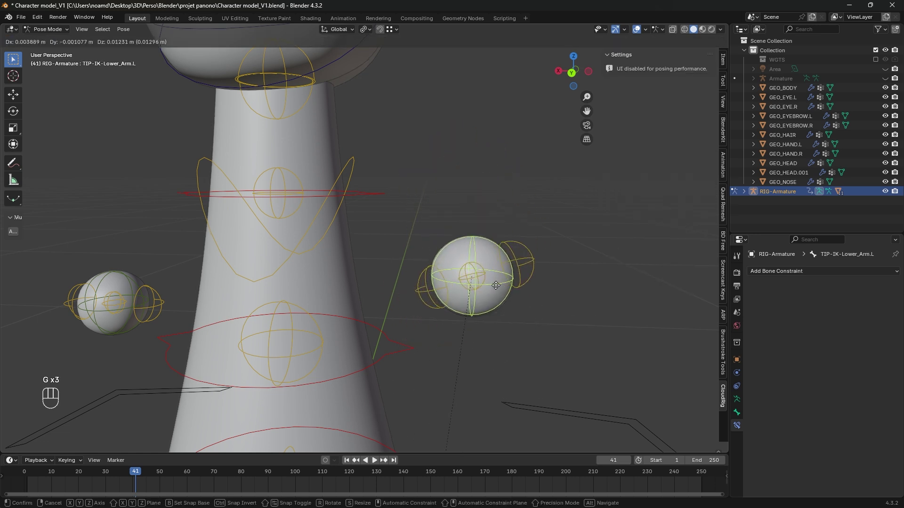
{"action": "left_click", "coordinate": [497, 305]}
- Try moving STR-Hand1_1.L and STR-Hand_1.L, and test a trackball rotation of TIP-IK-Lower_Arm.L
{"action": "left_click", "coordinate": [524, 269], "text": "shift"}
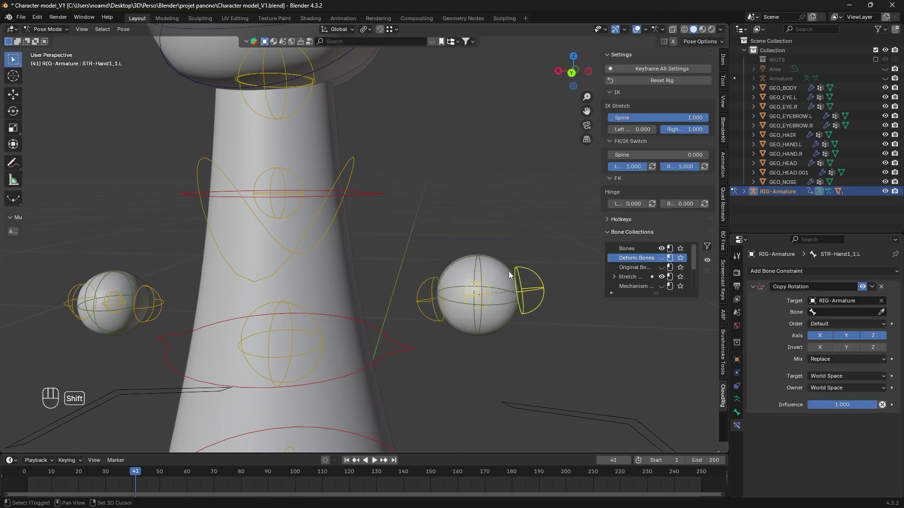
{"action": "left_click", "coordinate": [421, 277], "text": "shift"}
{"action": "key", "text": "g"}
{"action": "right_click", "coordinate": [498, 280]}
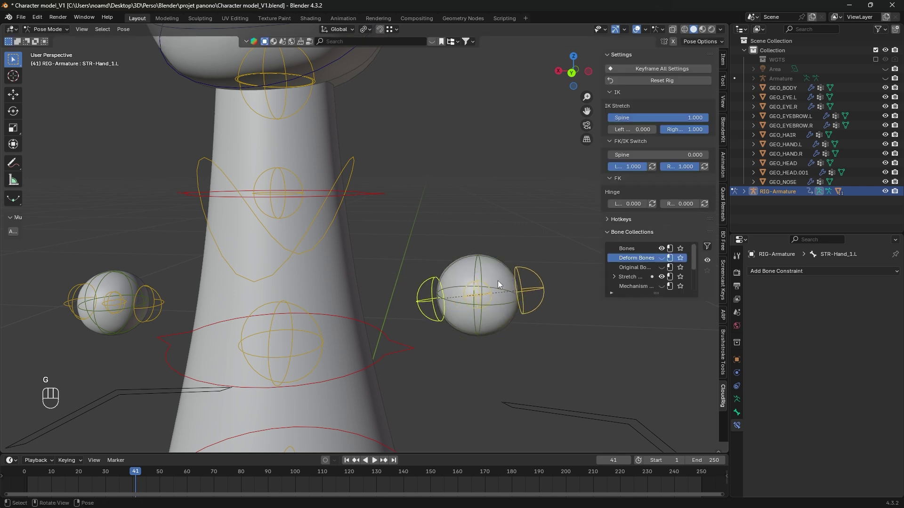
{"action": "key", "text": "r"}
{"action": "key", "text": "r"}
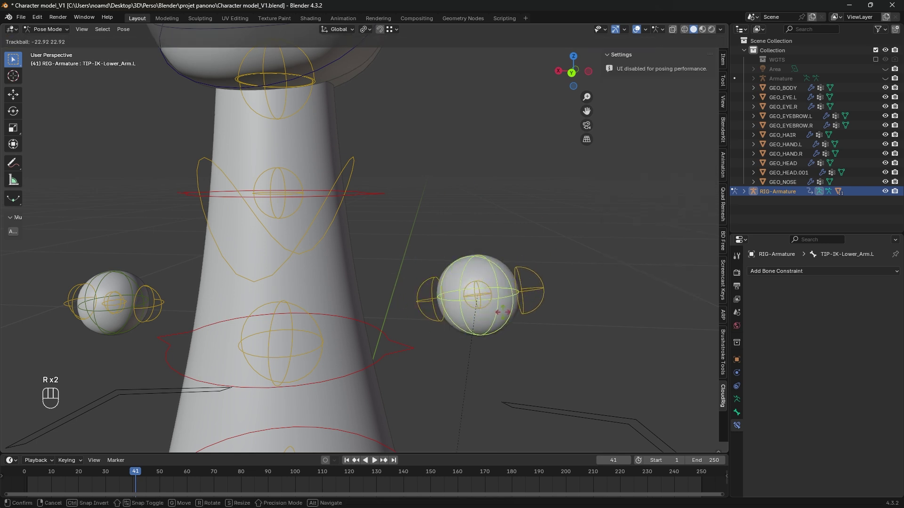
{"action": "right_click", "coordinate": [456, 312]}
- Parent the left hand's STR-Hand_1.L and STR-Hand1_1.L bones to TIP-IK-Lower_Arm.L in Edit Mode and return to Pose Mode
{"action": "left_click", "coordinate": [456, 312], "text": "shift"}
{"action": "left_click", "coordinate": [516, 303], "text": "shift"}
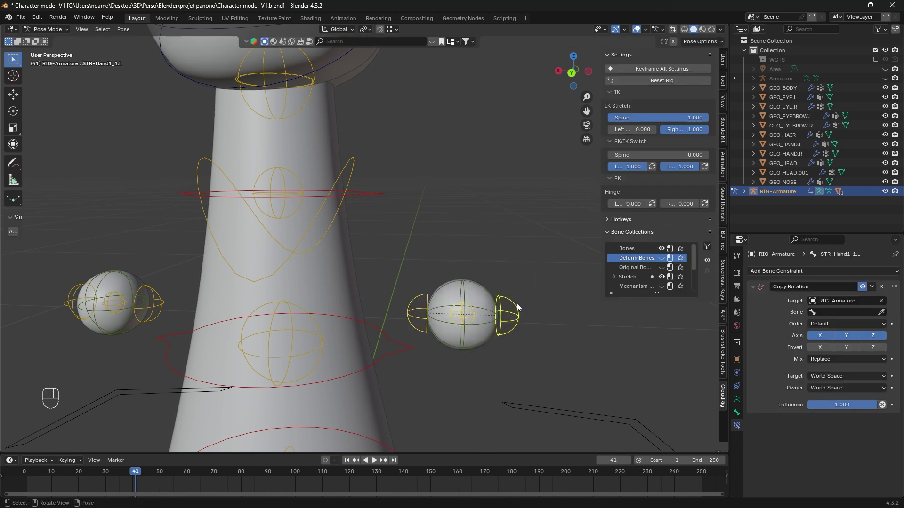
{"action": "key", "text": "Tab"}
{"action": "key", "text": "Tab"}
{"action": "key", "text": "Tab"}
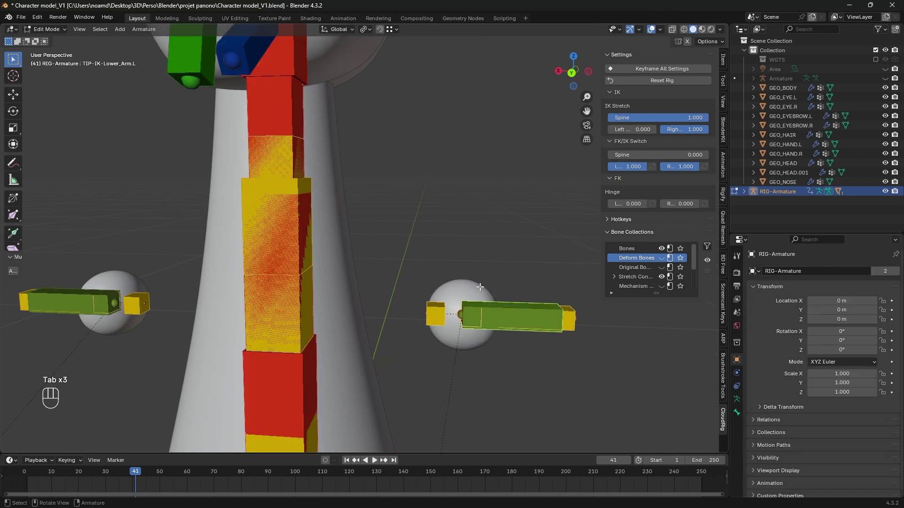
{"action": "left_click", "coordinate": [480, 287]}
{"action": "key", "text": "Tab"}
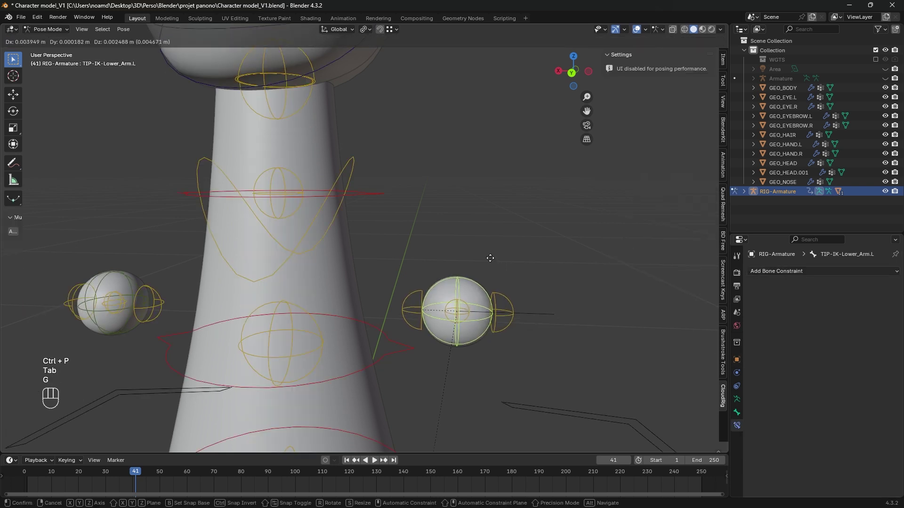
- Test the parented hand bones with a trackball rotation of TIP-IK-Lower_Arm.L and examine the left hand
{"action": "key", "text": "r"}
{"action": "key", "text": "r"}
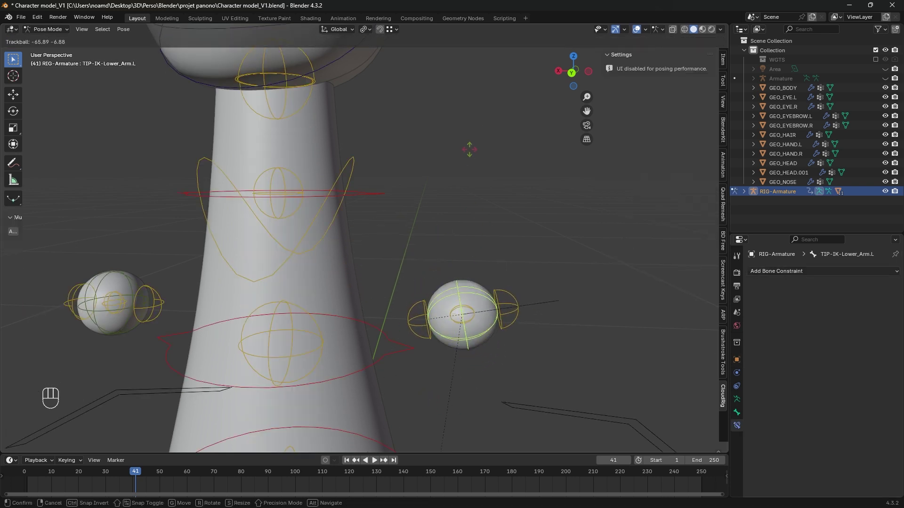
{"action": "left_click", "coordinate": [360, 295]}
{"action": "scroll", "coordinate": [583, 372], "scroll_direction": "up", "scroll_amount": 2}
{"action": "middle_click_drag", "start_coordinate": [584, 372], "coordinate": [452, 327]}
- Undo the recent pose tests and the parenting of the left hand's stretch bones
{"action": "key", "text": "ctrl+z"}
{"action": "key", "text": "ctrl+z"}
{"action": "key", "text": "ctrl+z"}
{"action": "key", "text": "ctrl+z"}
{"action": "key", "text": "ctrl+z"}
{"action": "key", "text": "ctrl+z"}
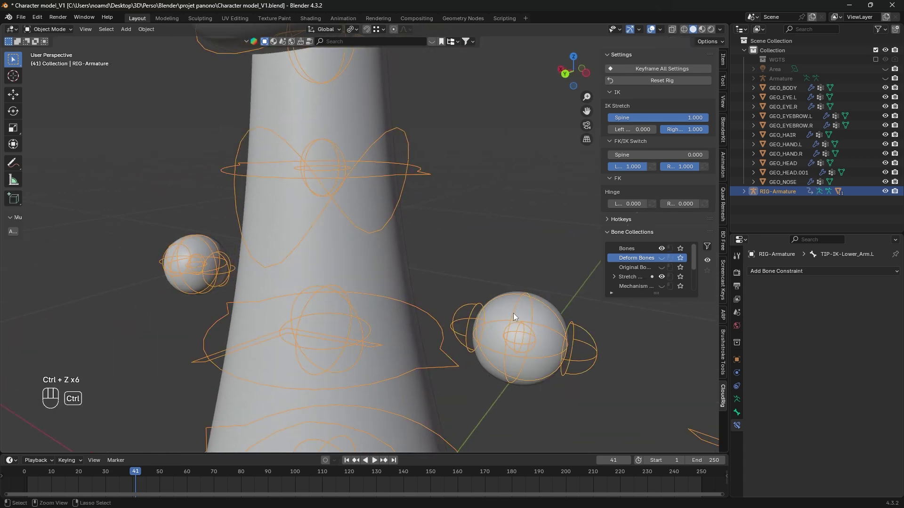
- Put RIG-Armature back in Pose Mode and test moving and rotating TIP-IK-Lower_Arm.L
{"action": "key", "text": "ctrl+Tab"}
{"action": "key", "text": "g"}
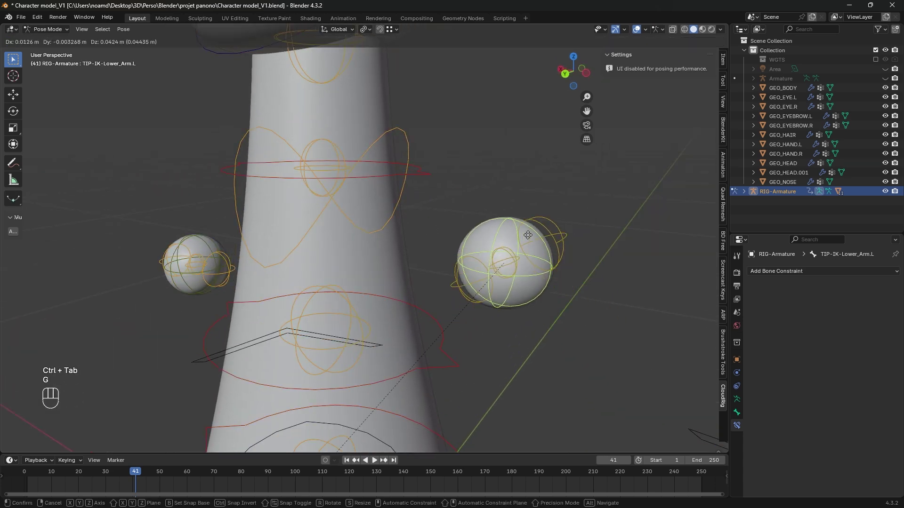
{"action": "key", "text": "r"}
{"action": "left_click", "coordinate": [517, 321]}
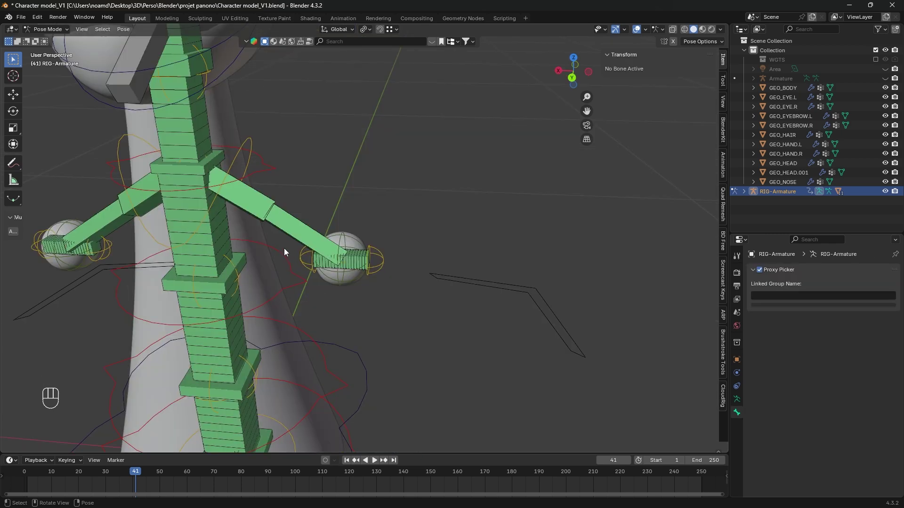
- Select DEF-Lower_Arm.L, enter Edit Mode and turn on X-ray to examine how the bones overlap inside the left hand
{"action": "scroll", "coordinate": [296, 250], "scroll_direction": "up", "scroll_amount": 1}
{"action": "left_click", "coordinate": [323, 250]}
{"action": "key", "text": "Tab"}
{"action": "middle_click_drag", "start_coordinate": [302, 250], "coordinate": [359, 283]}
{"action": "scroll", "coordinate": [356, 290], "scroll_direction": "up", "scroll_amount": 3}
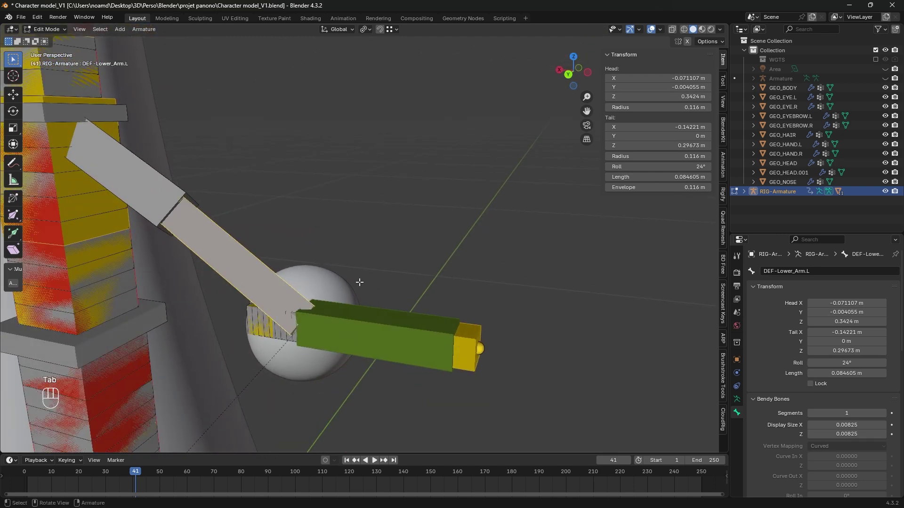
{"action": "left_click", "coordinate": [672, 30]}
{"action": "middle_click_drag", "start_coordinate": [287, 320], "coordinate": [299, 329]}
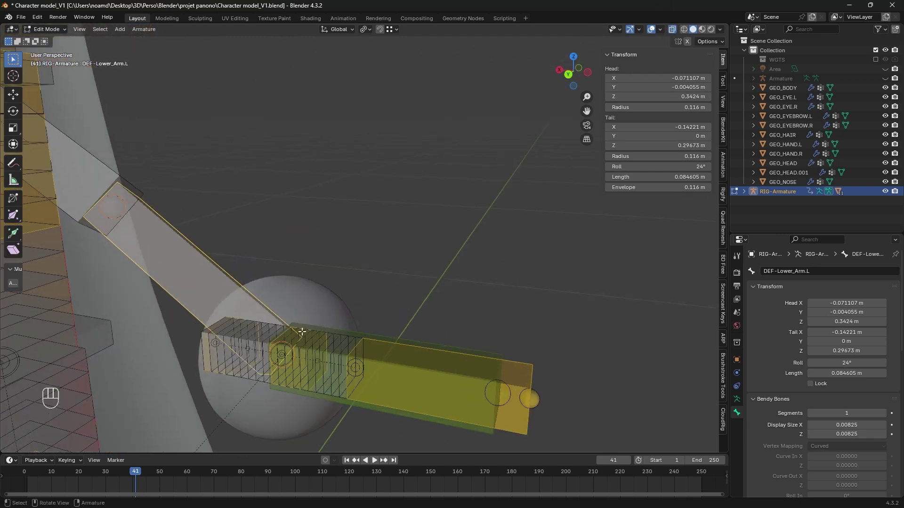
{"action": "scroll", "coordinate": [292, 278], "scroll_direction": "up", "scroll_amount": 3}
{"action": "scroll", "coordinate": [227, 206], "scroll_direction": "down", "scroll_amount": 4}
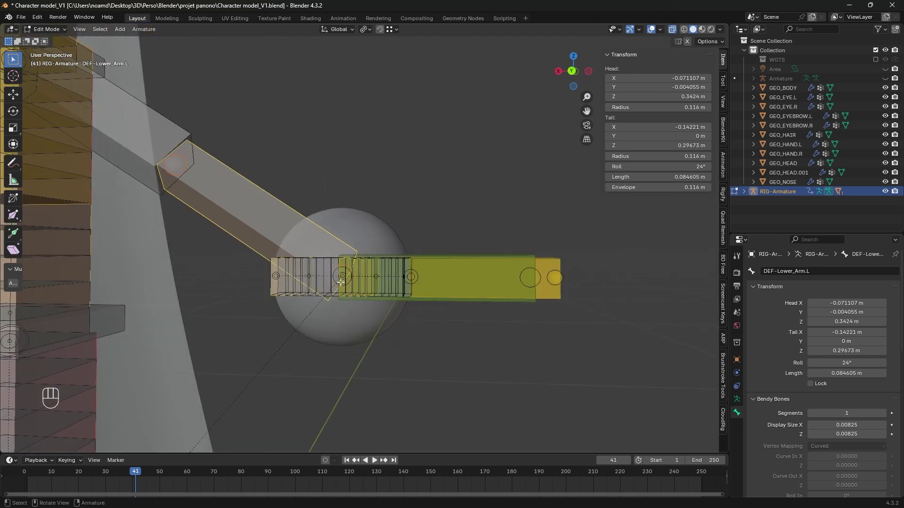
- Return to Pose Mode, check STR-Hand_1.L and try a trackball rotation of TIP-IK-Lower_Arm.L
{"action": "key", "text": "Tab"}
{"action": "left_click", "coordinate": [242, 275], "text": "shift"}
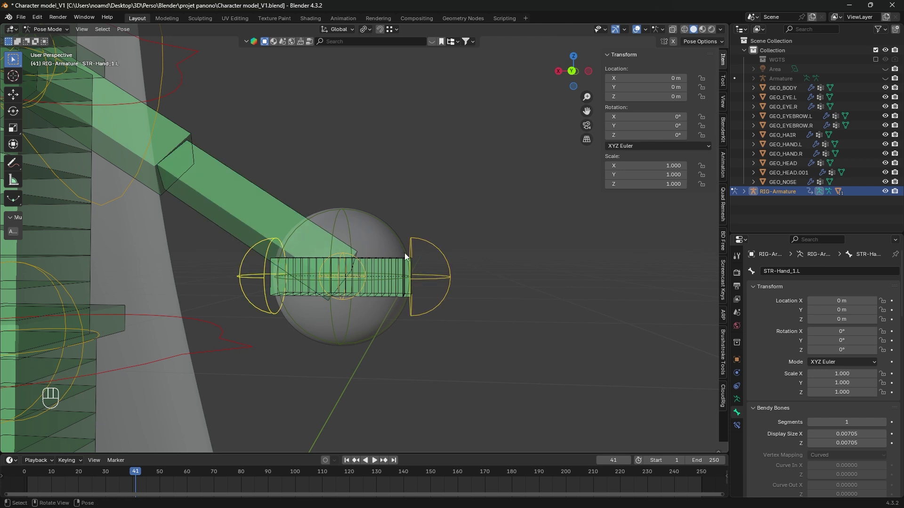
{"action": "left_click", "coordinate": [361, 211]}
{"action": "key", "text": "r"}
{"action": "key", "text": "r"}
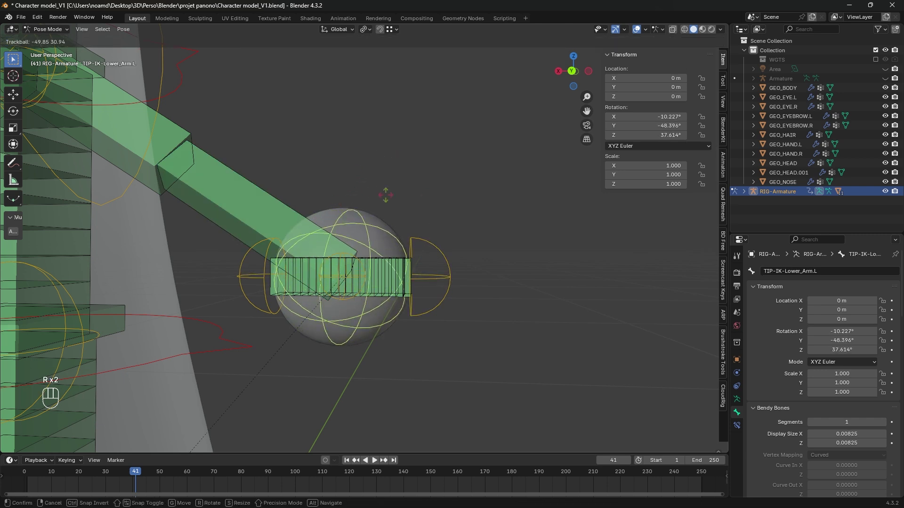
{"action": "right_click", "coordinate": [408, 222]}
- Select DEF-Lower_Arm.L and STR-Hand1_1.L in turn to examine where the forearm meets the hand bones
{"action": "left_click", "coordinate": [262, 222]}
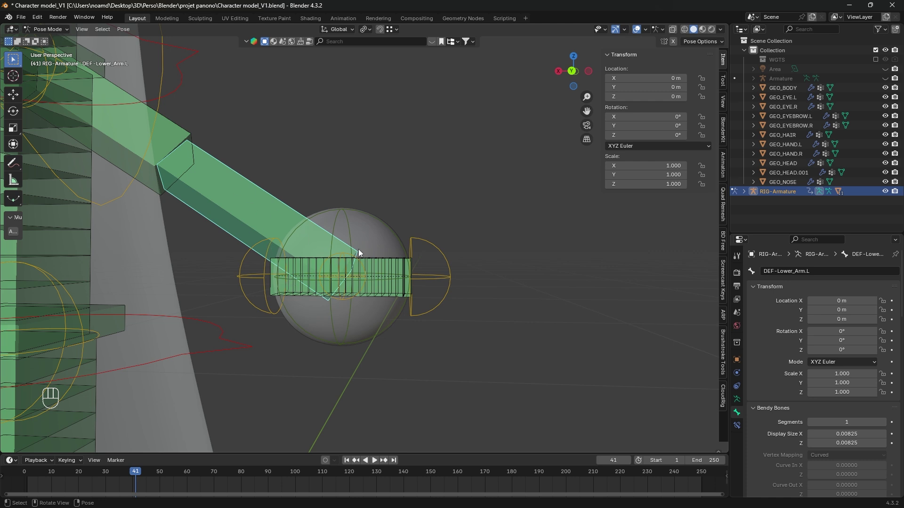
{"action": "middle_click_drag", "start_coordinate": [307, 245], "coordinate": [274, 273]}
{"action": "left_click", "coordinate": [418, 249]}
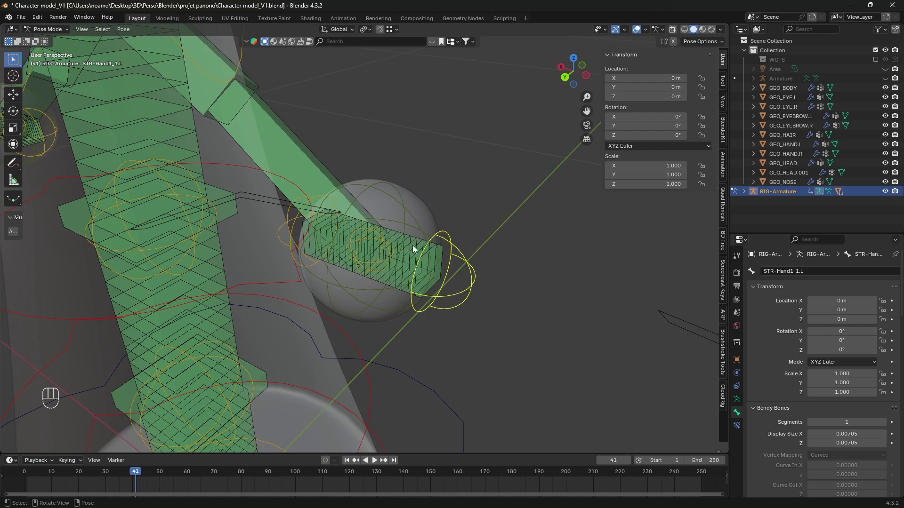
{"action": "left_click", "coordinate": [376, 233]}
{"action": "middle_click_drag", "start_coordinate": [389, 203], "coordinate": [416, 212]}
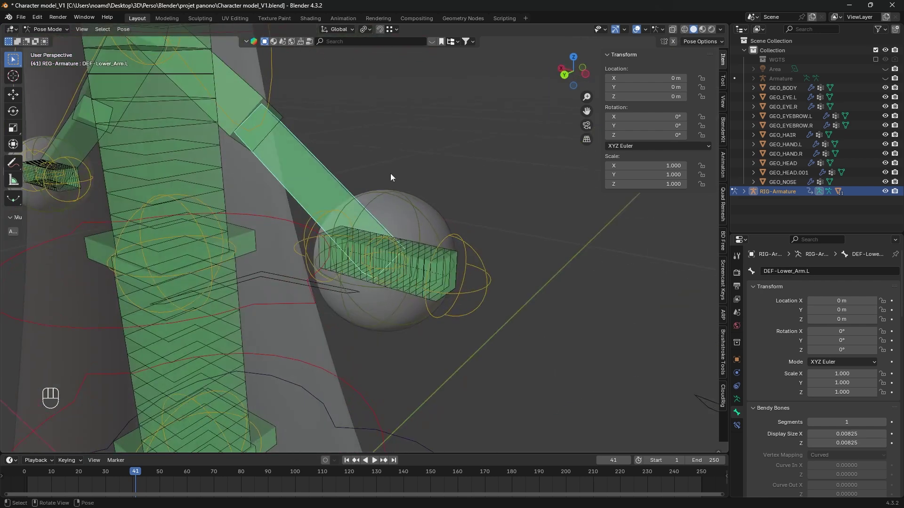
- Try rotating DEF-Lower_Arm.L and TIP-IK-Lower_Arm.L to see which bone drives the left hand
{"action": "key", "text": "r"}
{"action": "right_click", "coordinate": [365, 213]}
{"action": "left_click", "coordinate": [410, 203]}
{"action": "key", "text": "r"}
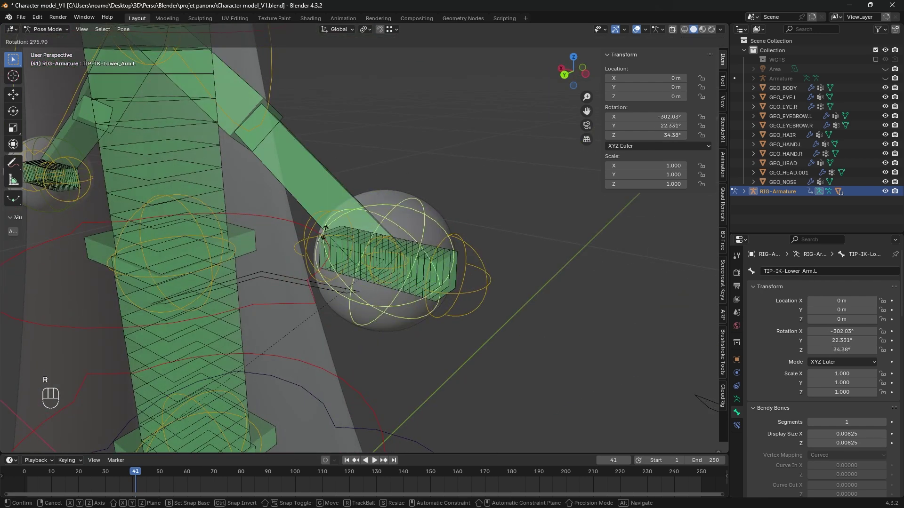
{"action": "right_click", "coordinate": [397, 277]}
- Move TIP-IK-Lower_Arm.L about -0.087, -0.019, 0.025 m to test how far the left hand follows
{"action": "middle_click_drag", "start_coordinate": [404, 200], "coordinate": [445, 222]}
{"action": "key", "text": "g"}
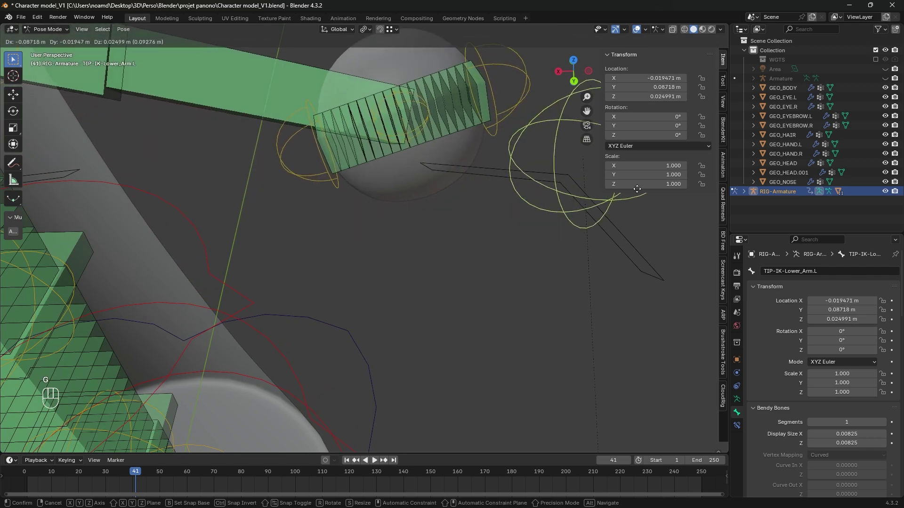
{"action": "left_click", "coordinate": [635, 189]}
{"action": "middle_click_drag", "start_coordinate": [413, 170], "coordinate": [396, 242], "text": "shift"}
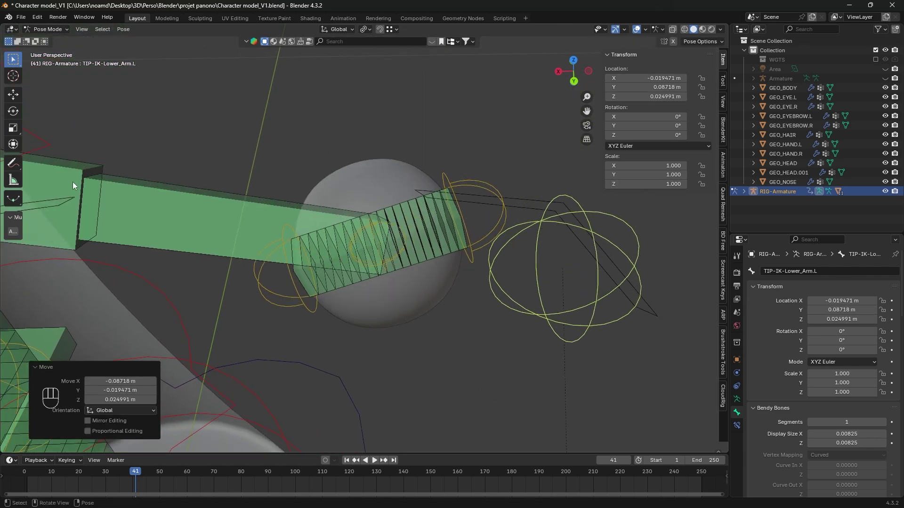
{"action": "scroll", "coordinate": [451, 225], "scroll_direction": "down", "scroll_amount": 4}
- In Edit Mode, extrude a bone about 0.032 m long along negative Y from the tail of DEF-Lower_Arm.L
{"action": "key", "text": "Tab"}
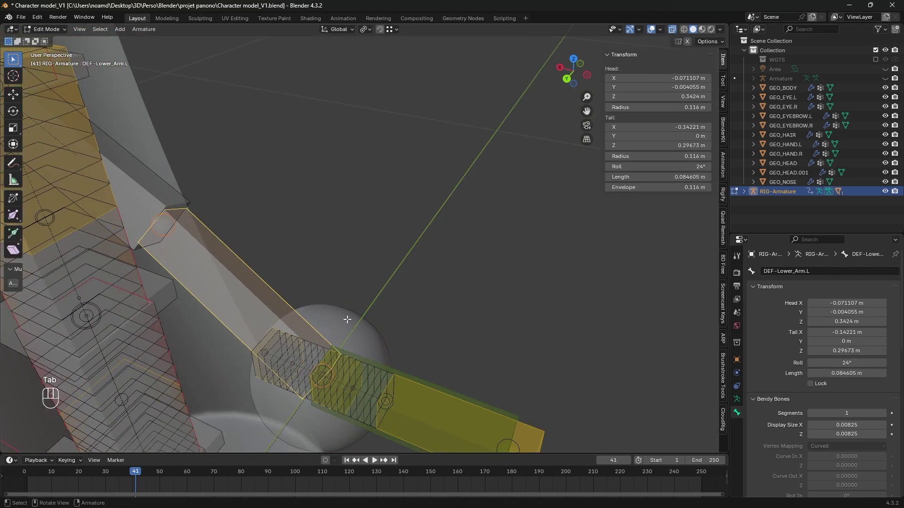
{"action": "scroll", "coordinate": [381, 155], "scroll_direction": "up", "scroll_amount": 5}
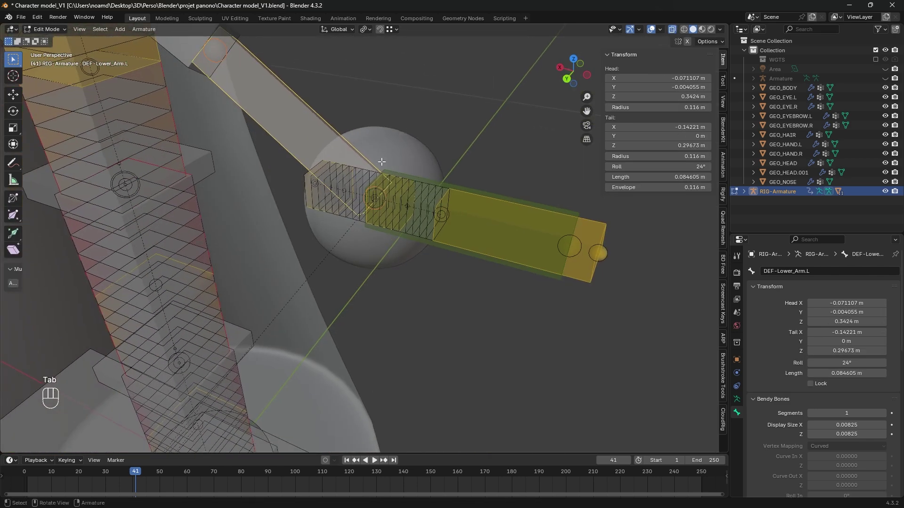
{"action": "middle_click_drag", "start_coordinate": [446, 149], "coordinate": [444, 201]}
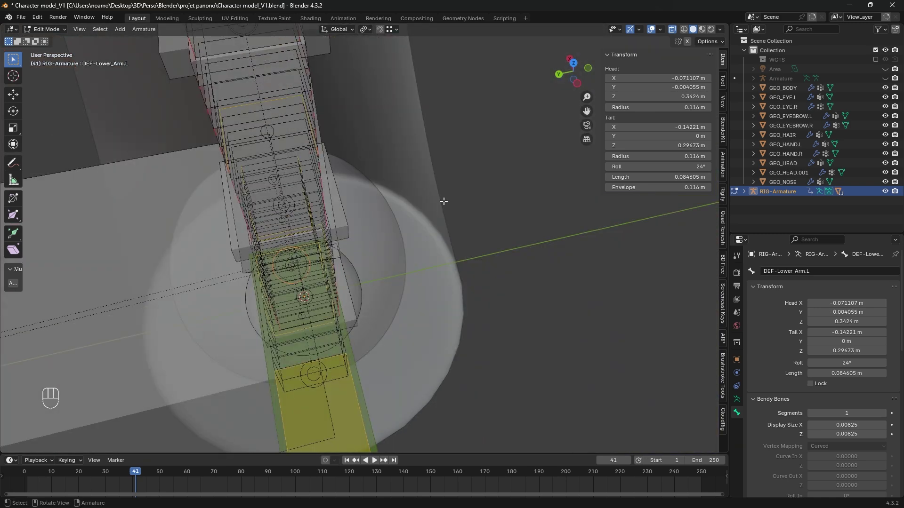
{"action": "left_click", "coordinate": [375, 221]}
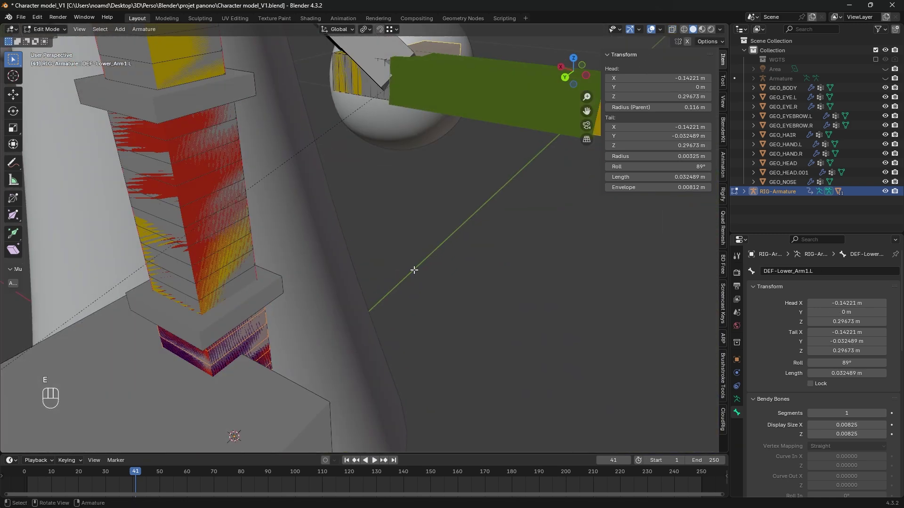
{"action": "middle_click_drag", "start_coordinate": [413, 271], "coordinate": [361, 315]}
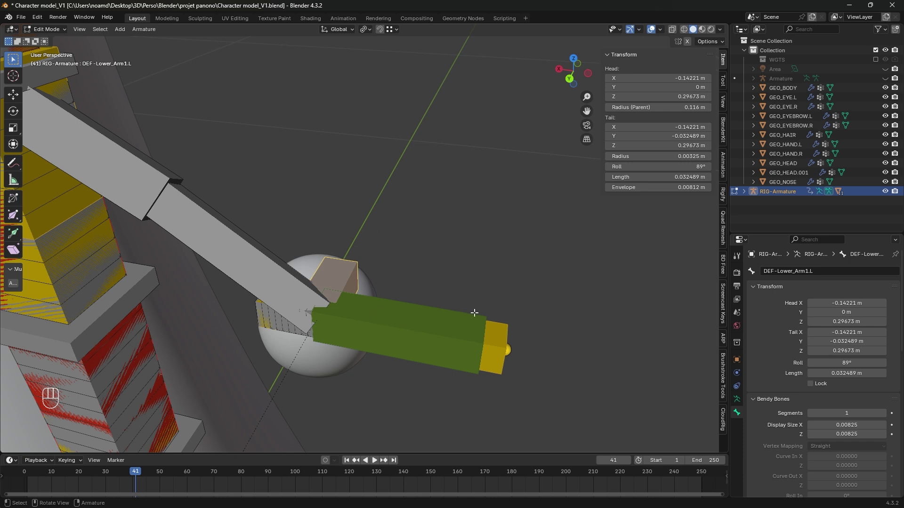
- Parent STR-Hand1_1.L, STR-Hand_2.L and STR-Hand_1.L to DEF-Lower_Arm1.L with Keep Offset, then return to Pose Mode
{"action": "middle_click_drag", "start_coordinate": [474, 313], "coordinate": [408, 178]}
{"action": "key", "text": "alt+z"}
{"action": "left_click", "coordinate": [408, 179], "text": "shift"}
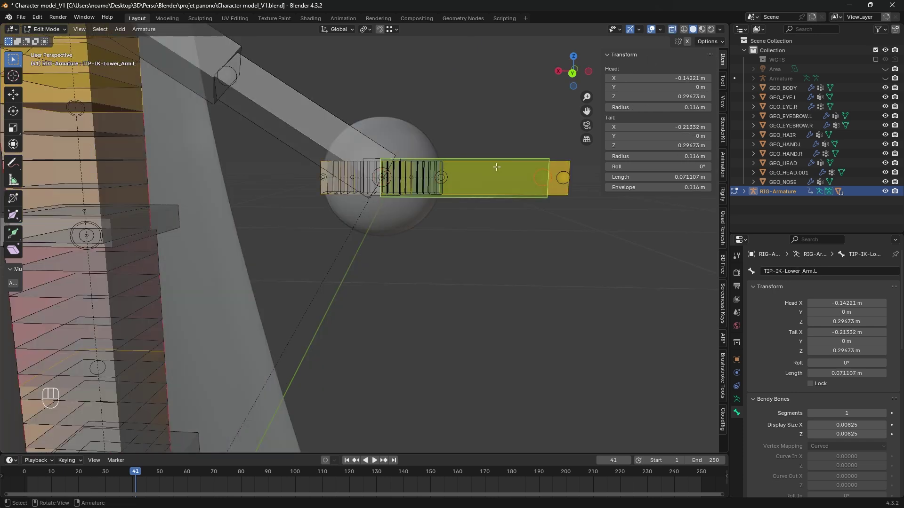
{"action": "left_click", "coordinate": [540, 167]}
{"action": "middle_click_drag", "start_coordinate": [540, 167], "coordinate": [344, 264], "text": "shift"}
{"action": "scroll", "coordinate": [442, 196], "scroll_direction": "up", "scroll_amount": 4}
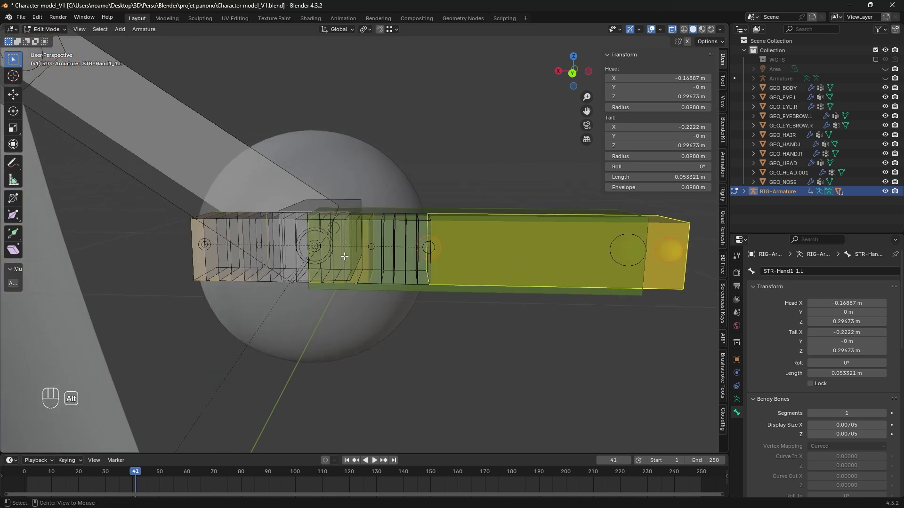
{"action": "left_click", "coordinate": [345, 248], "text": "alt"}
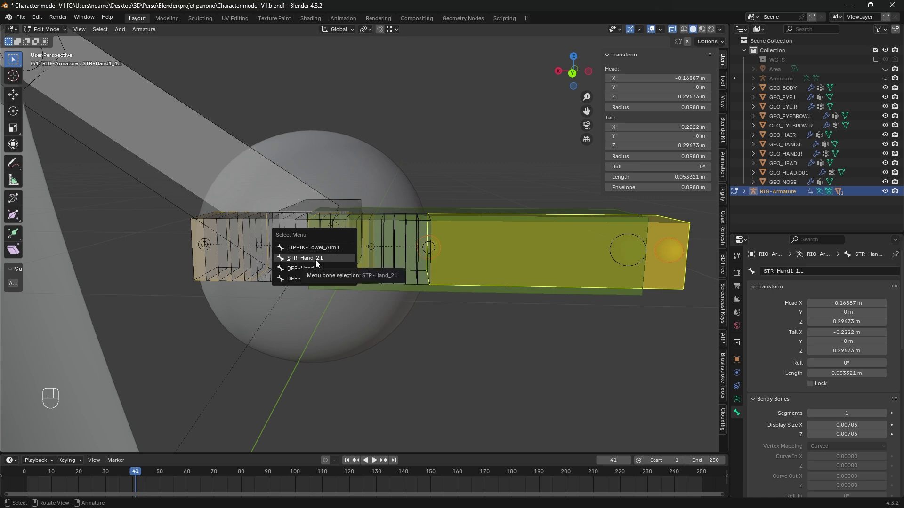
{"action": "left_click", "coordinate": [326, 259]}
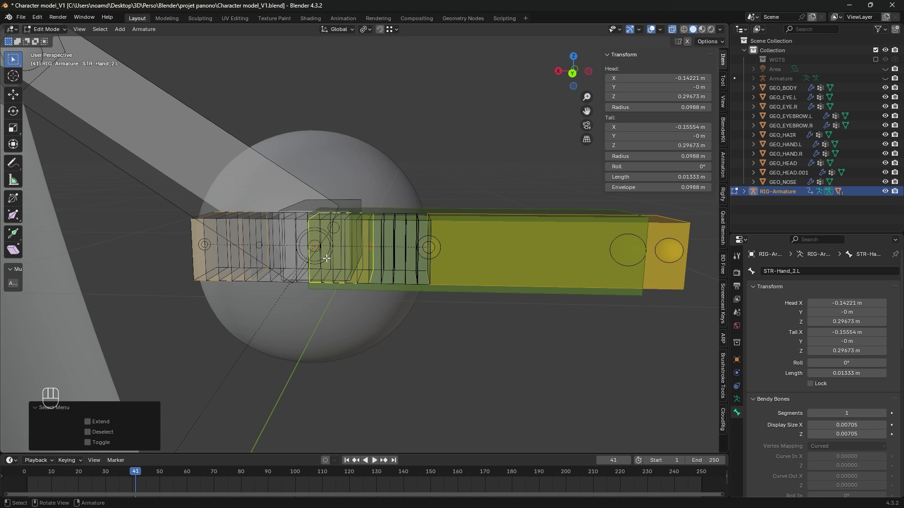
{"action": "left_click", "coordinate": [210, 250], "text": "alt+shift"}
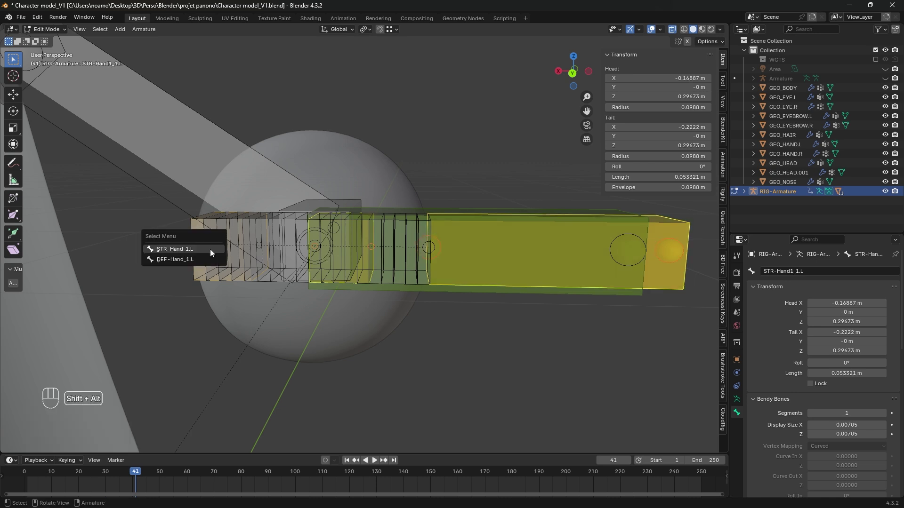
{"action": "left_click", "coordinate": [210, 249]}
{"action": "middle_click_drag", "start_coordinate": [210, 249], "coordinate": [336, 282]}
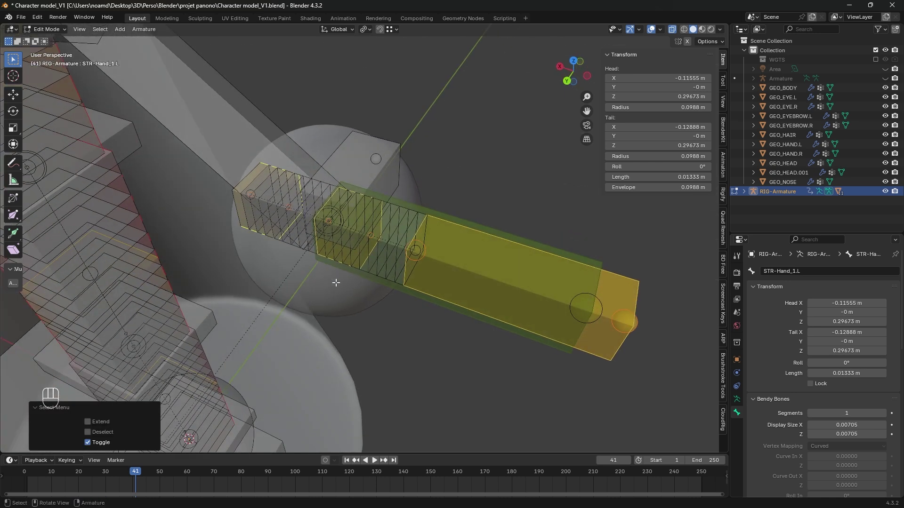
{"action": "left_click", "coordinate": [371, 141], "text": "ctrl"}
{"action": "key", "text": "ctrl+p"}
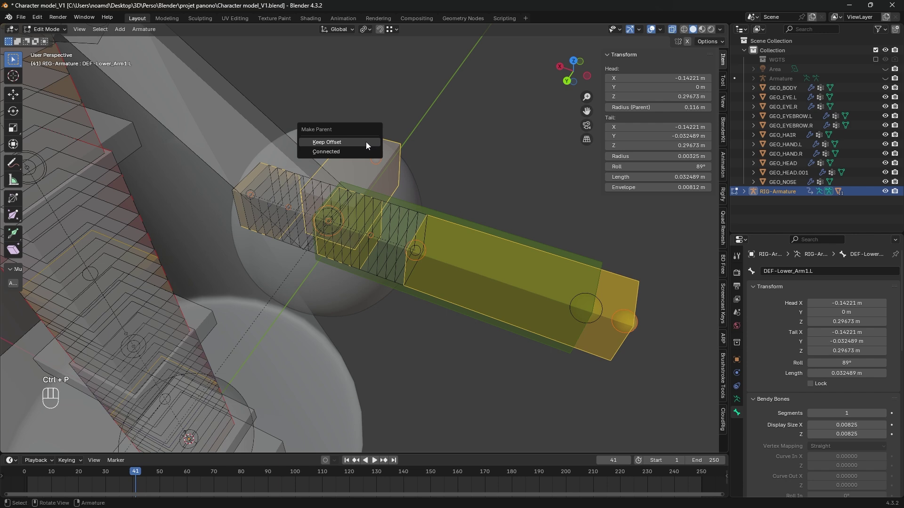
{"action": "left_click", "coordinate": [365, 143]}
{"action": "middle_click_drag", "start_coordinate": [404, 218], "coordinate": [360, 187]}
{"action": "key", "text": "ctrl+Tab"}
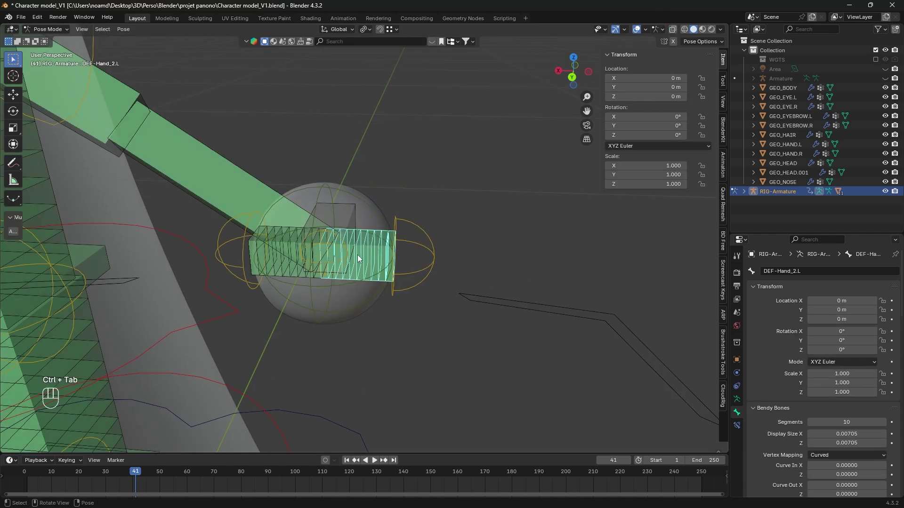
- Move TIP-IK-Lower_Arm.L about -0.060, -0.017, 0.024 m to test whether the left hand follows
{"action": "left_click", "coordinate": [348, 213]}
{"action": "left_click", "coordinate": [347, 216]}
{"action": "key", "text": "g"}
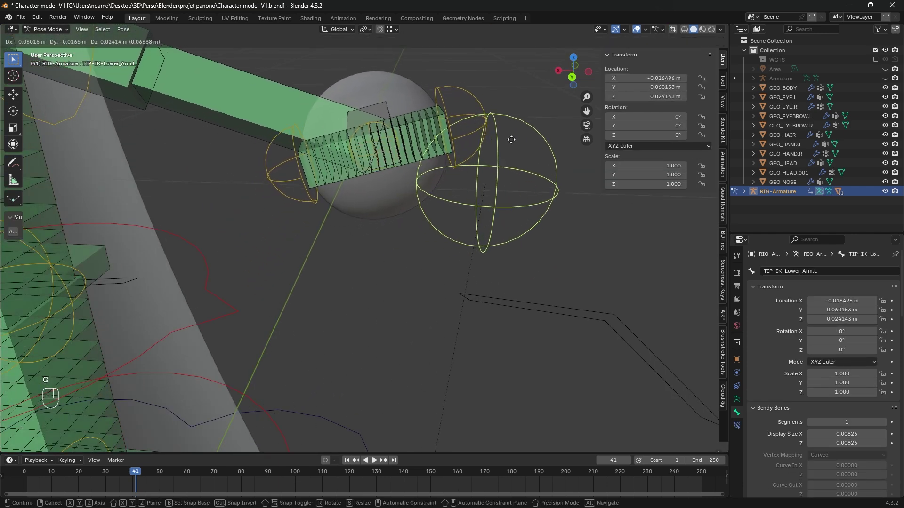
{"action": "left_click", "coordinate": [511, 137]}
- Try a trackball rotation on the left hand's bones and clear the selected bone's location
{"action": "left_click", "coordinate": [402, 118]}
{"action": "middle_click_drag", "start_coordinate": [402, 118], "coordinate": [332, 164]}
{"action": "middle_click_drag", "start_coordinate": [362, 135], "coordinate": [360, 168]}
{"action": "key", "text": "r"}
{"action": "key", "text": "r"}
{"action": "left_click", "coordinate": [372, 213]}
{"action": "key", "text": "alt+g"}
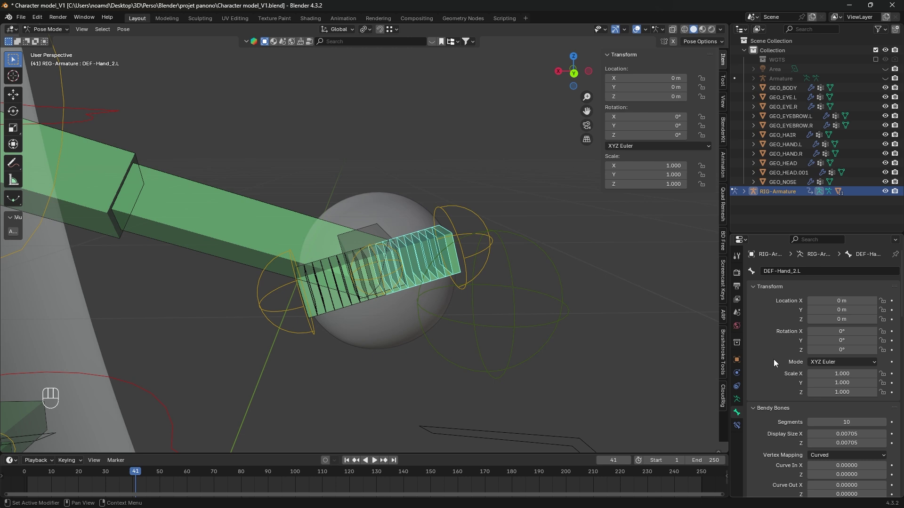
- Set the bendy-bone End Handle of DEF-Hand_2.L to Automatic
{"action": "scroll", "coordinate": [769, 355], "scroll_direction": "down", "scroll_amount": 6}
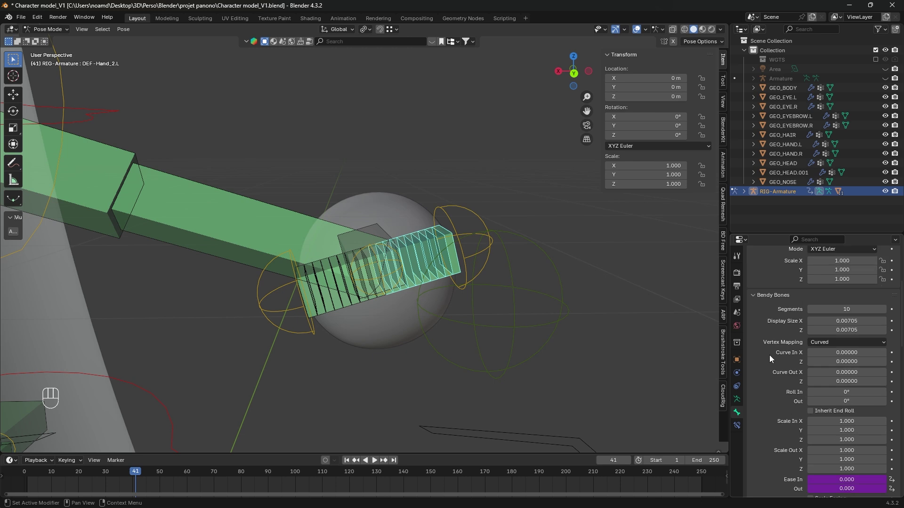
{"action": "scroll", "coordinate": [771, 342], "scroll_direction": "up", "scroll_amount": 2}
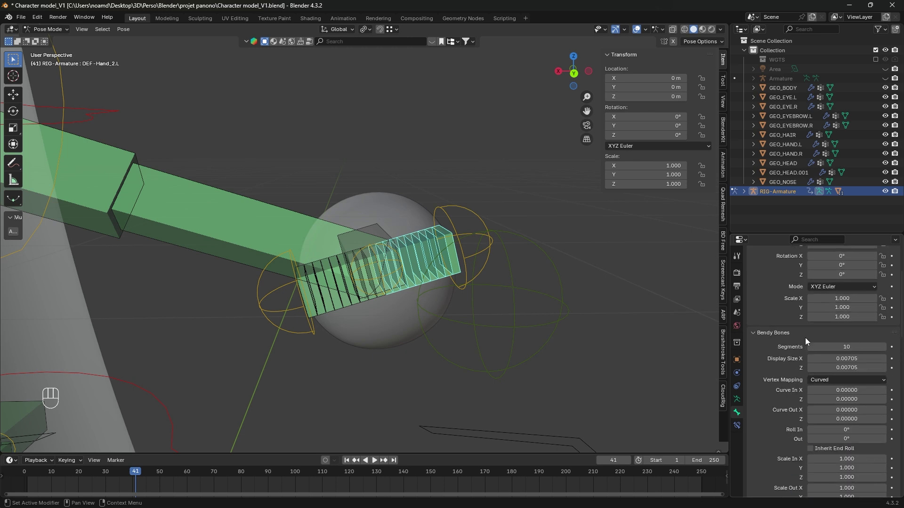
{"action": "scroll", "coordinate": [770, 349], "scroll_direction": "down", "scroll_amount": 5}
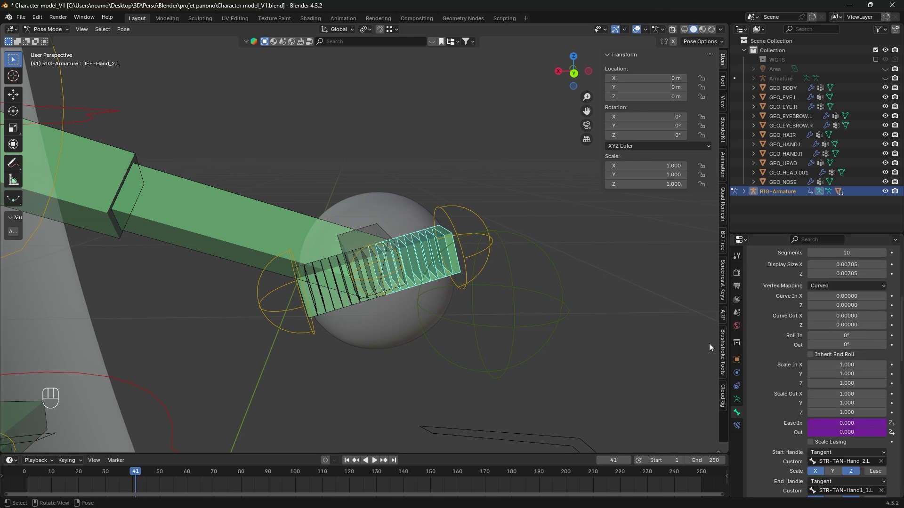
{"action": "scroll", "coordinate": [767, 289], "scroll_direction": "down", "scroll_amount": 8}
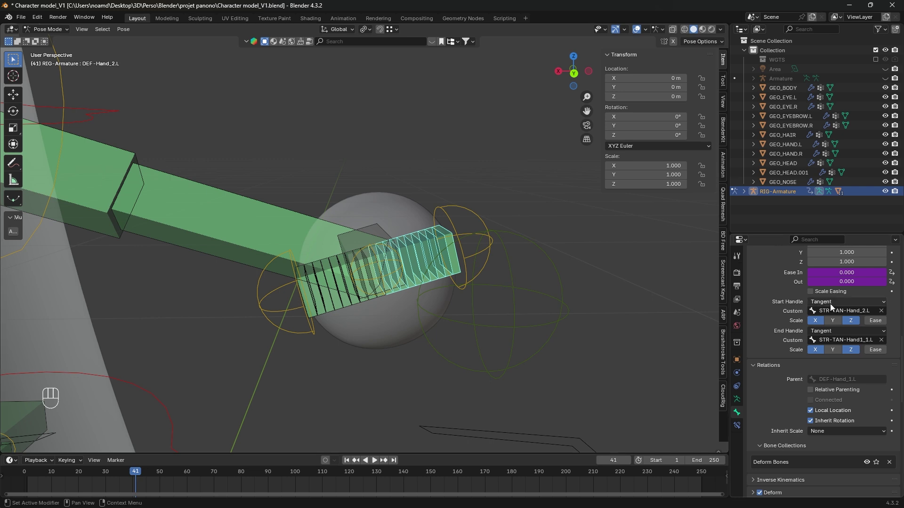
{"action": "left_click", "coordinate": [411, 226]}
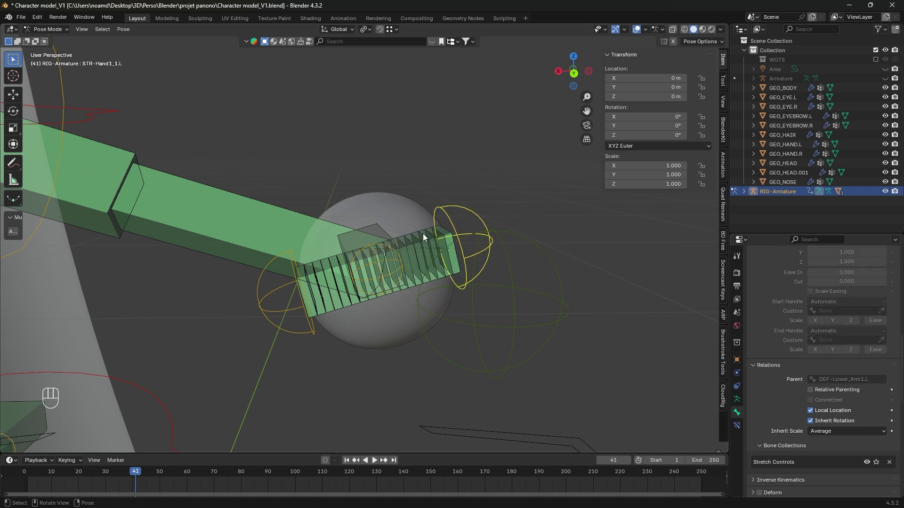
{"action": "left_click", "coordinate": [423, 234]}
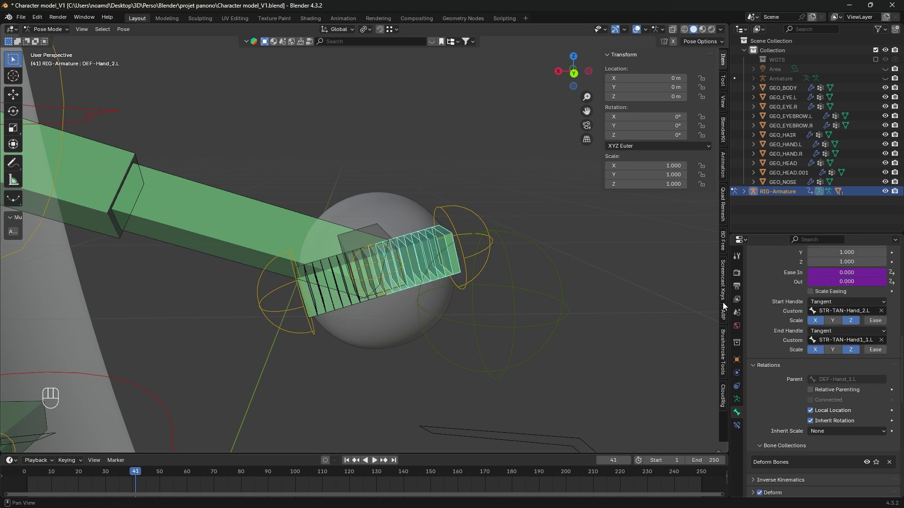
{"action": "left_click", "coordinate": [828, 330]}
{"action": "left_click", "coordinate": [833, 342]}
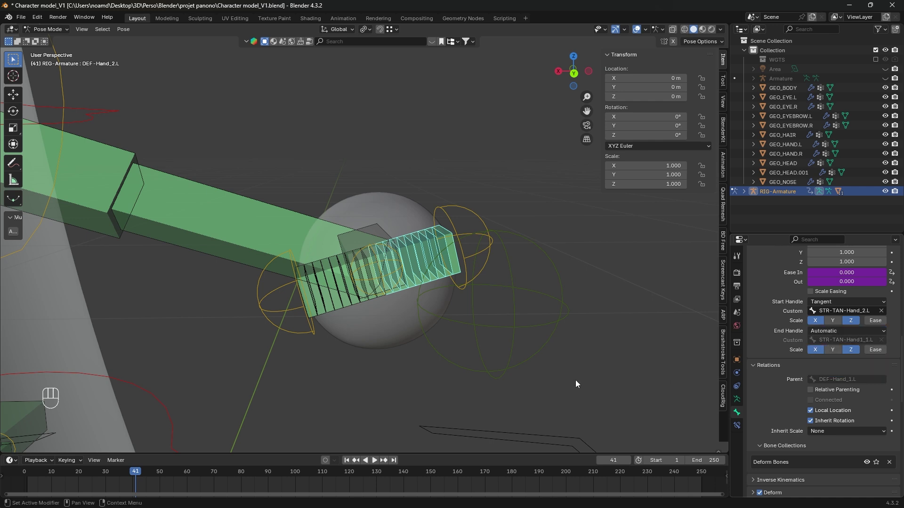
- Set the bendy-bone Start Handle of DEF-Hand_1.L to Automatic
{"action": "left_click", "coordinate": [328, 309]}
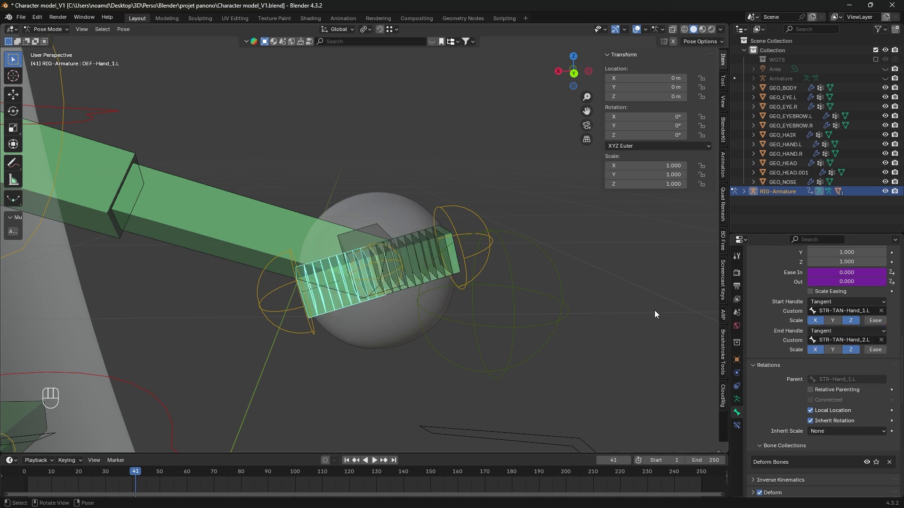
{"action": "left_click", "coordinate": [847, 302]}
{"action": "left_click", "coordinate": [833, 313]}
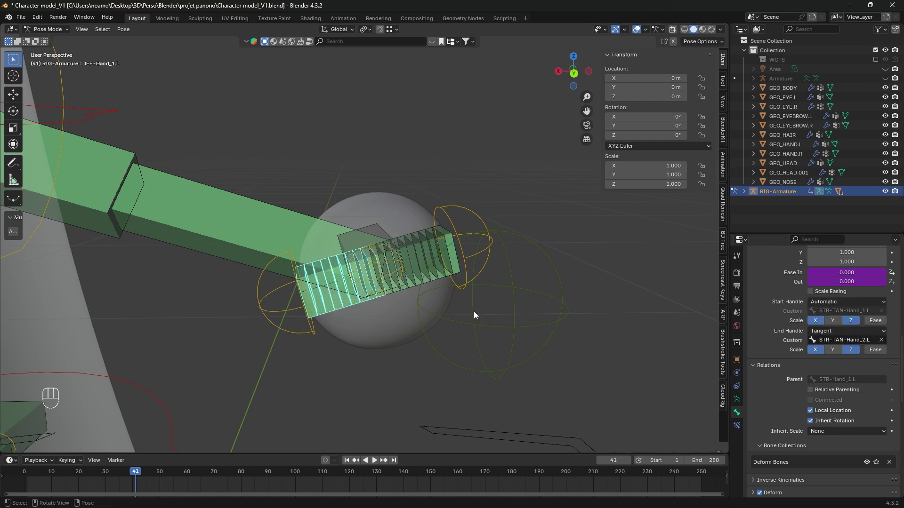
- Try trackball rotations on the left hand bones and TIP-IK-Lower_Arm.L to test whether the hand turns with its control
{"action": "left_click", "coordinate": [382, 226]}
{"action": "key", "text": "r"}
{"action": "key", "text": "r"}
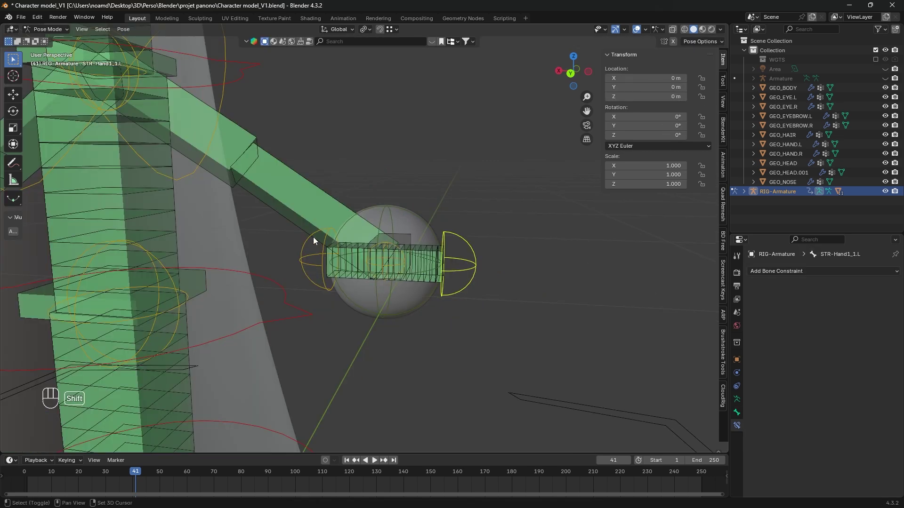
{"action": "left_click", "coordinate": [310, 247], "text": "shift"}
{"action": "left_click", "coordinate": [396, 205]}
{"action": "key", "text": "r"}
{"action": "key", "text": "r"}
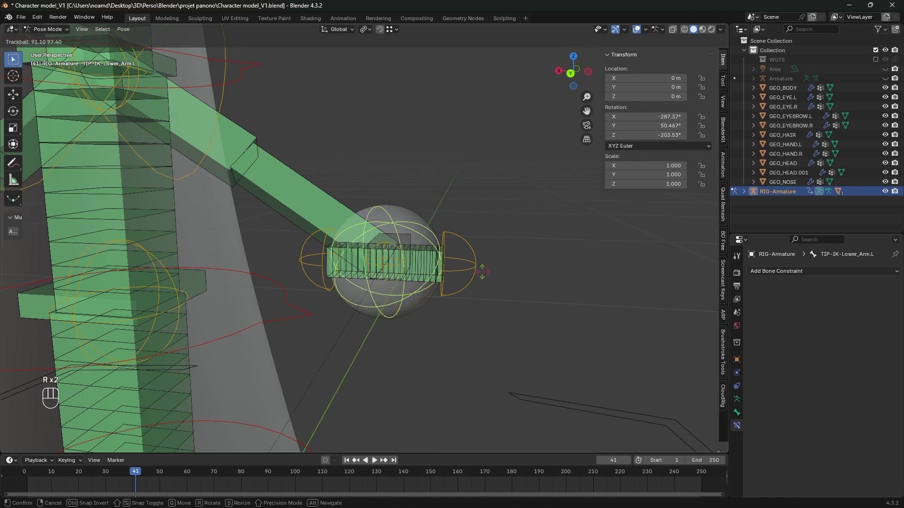
{"action": "right_click", "coordinate": [427, 291]}
- Add a Copy Rotation constraint to DEF-Lower_Arm1.L, targeting RIG-Armature and its bone TIP-IK-Lower_Arm.L
{"action": "middle_click_drag", "start_coordinate": [428, 290], "coordinate": [416, 219]}
{"action": "left_click", "coordinate": [417, 219]}
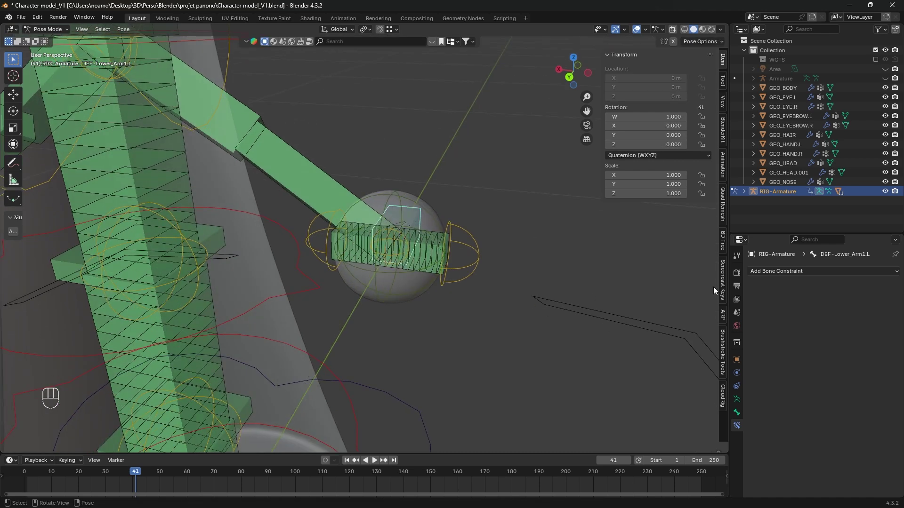
{"action": "left_click", "coordinate": [793, 271]}
{"action": "left_click", "coordinate": [725, 307]}
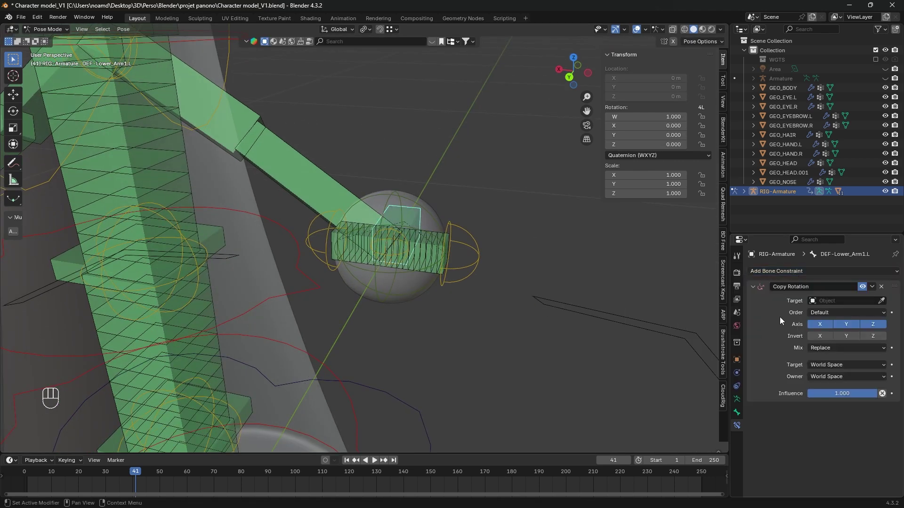
{"action": "middle_click_drag", "start_coordinate": [588, 226], "coordinate": [552, 354]}
{"action": "left_click", "coordinate": [881, 300]}
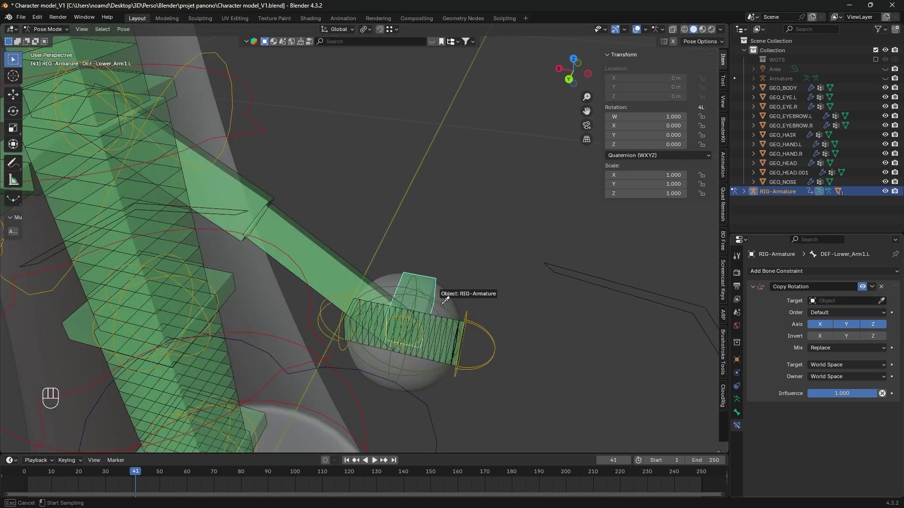
{"action": "left_click", "coordinate": [431, 302]}
{"action": "left_click", "coordinate": [881, 312]}
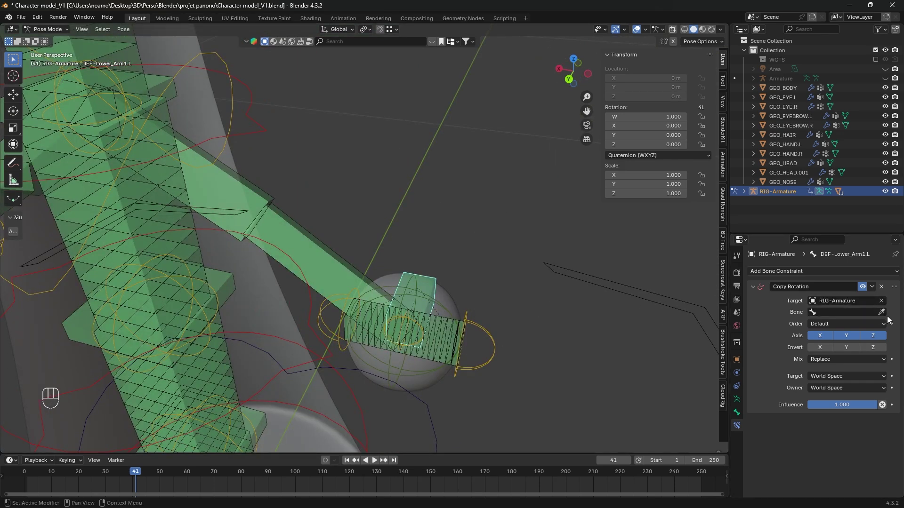
{"action": "left_click", "coordinate": [444, 300]}
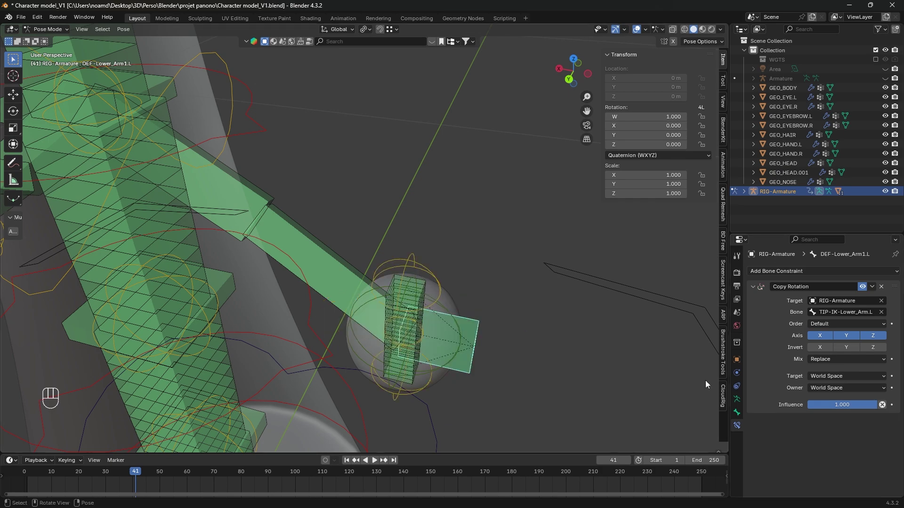
- Try moving STR-Hand_1.L to test how the left hand stretches
{"action": "middle_click_drag", "start_coordinate": [580, 337], "coordinate": [341, 272]}
{"action": "mouse_move", "coordinate": [395, 295]}
{"action": "middle_mouse_down"}
{"action": "mouse_move", "coordinate": [242, 309]}
{"action": "mouse_move", "coordinate": [391, 308]}
{"action": "mouse_move", "coordinate": [381, 298]}
{"action": "middle_mouse_up"}
{"action": "left_click", "coordinate": [383, 343]}
{"action": "key", "text": "g"}
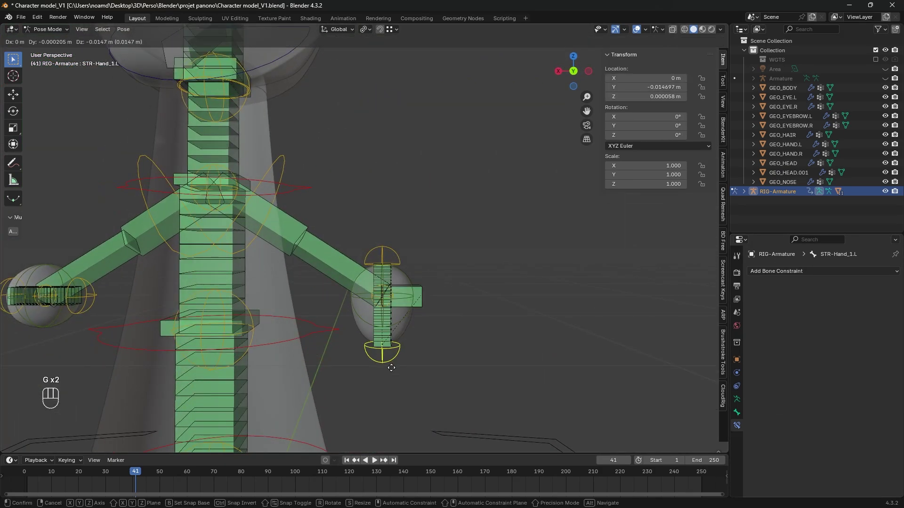
{"action": "right_click", "coordinate": [396, 325]}
{"action": "key", "text": "g"}
{"action": "right_click", "coordinate": [408, 276]}
- Raise TIP-IK-Lower_Arm.L and rotate it freely to test whether the left hand follows its arm control
{"action": "left_click", "coordinate": [409, 294]}
{"action": "key", "text": "g"}
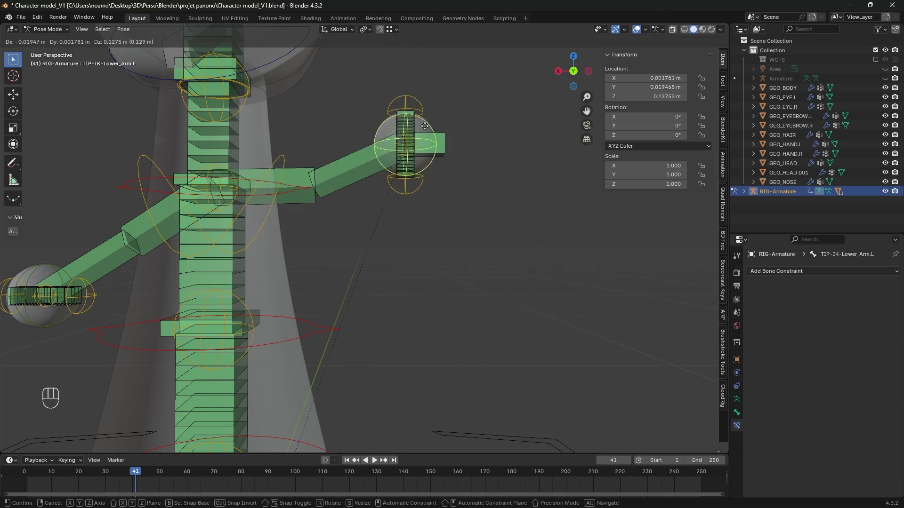
{"action": "left_click", "coordinate": [431, 157]}
{"action": "key", "text": "r"}
{"action": "key", "text": "r"}
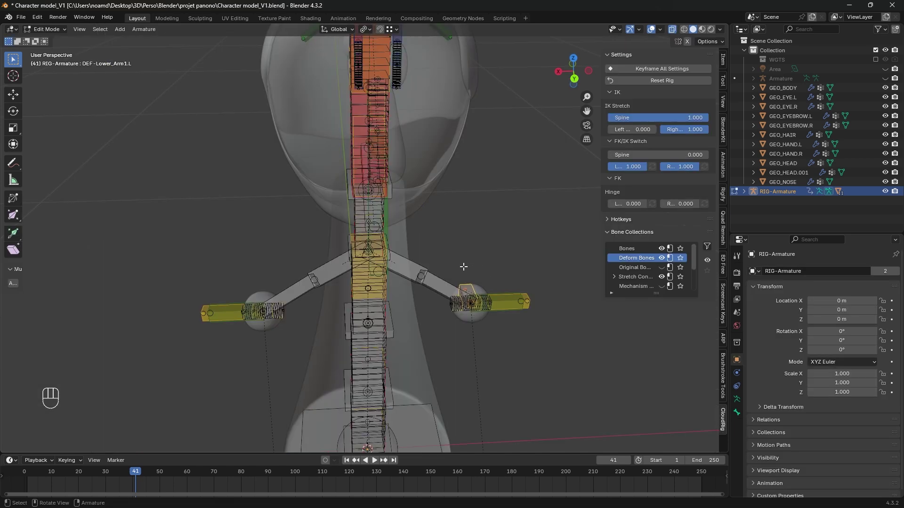
- In Edit Mode, symmetrize DEF-Lower_Arm1.L to the right arm in the +X to -X direction
{"action": "right_click", "coordinate": [464, 267]}
{"action": "left_click", "coordinate": [464, 267]}
{"action": "middle_click_drag", "start_coordinate": [561, 307], "coordinate": [546, 324]}
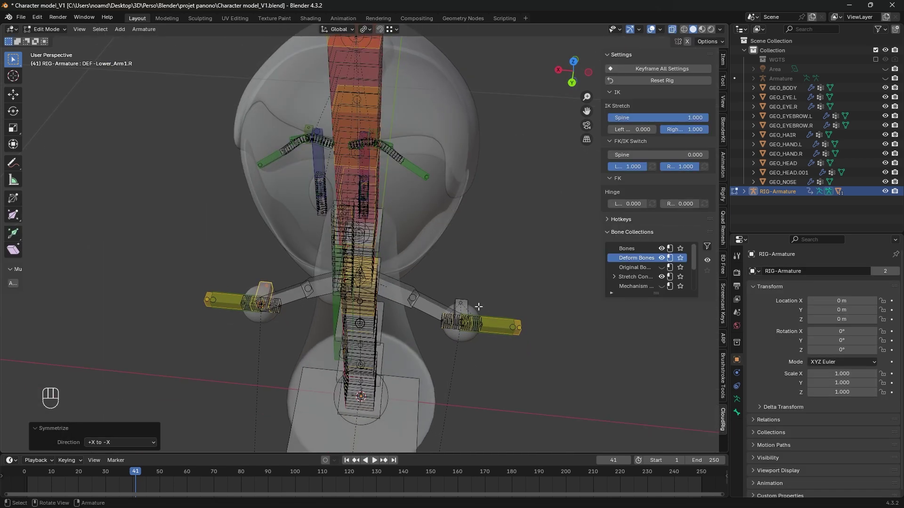
{"action": "left_click", "coordinate": [466, 303]}
{"action": "key", "text": "g"}
{"action": "right_click", "coordinate": [524, 238]}
- Parent STR-Hand1_1.R, STR-Hand_2.R and STR-Hand_1.R to the mirrored bone DEF-Lower_Arm1.R
{"action": "left_click", "coordinate": [266, 289]}
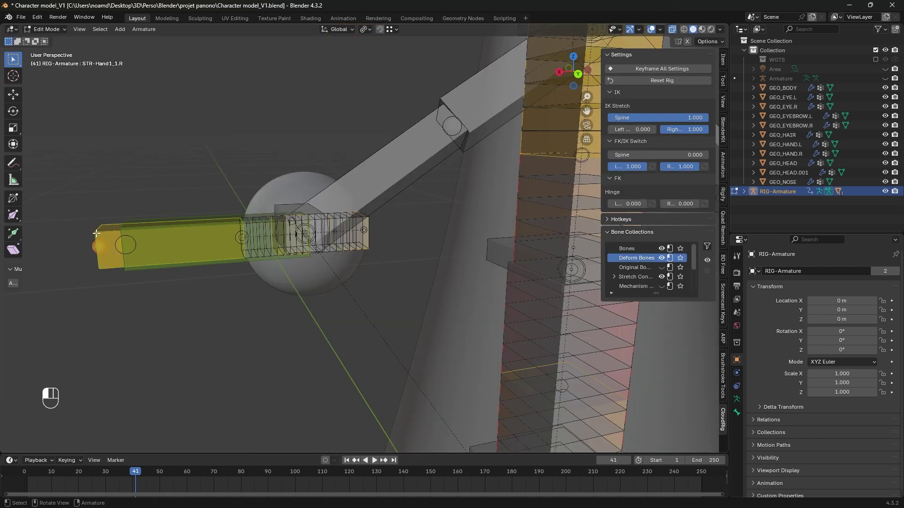
{"action": "left_click", "coordinate": [109, 228]}
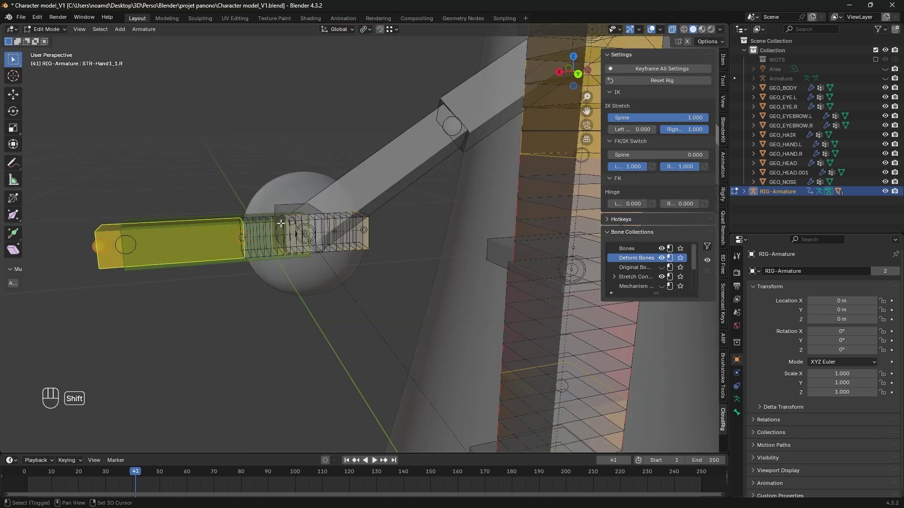
{"action": "left_click", "coordinate": [282, 225], "text": "alt+shift"}
{"action": "left_click", "coordinate": [276, 237]}
{"action": "left_click", "coordinate": [356, 229], "text": "alt+shift"}
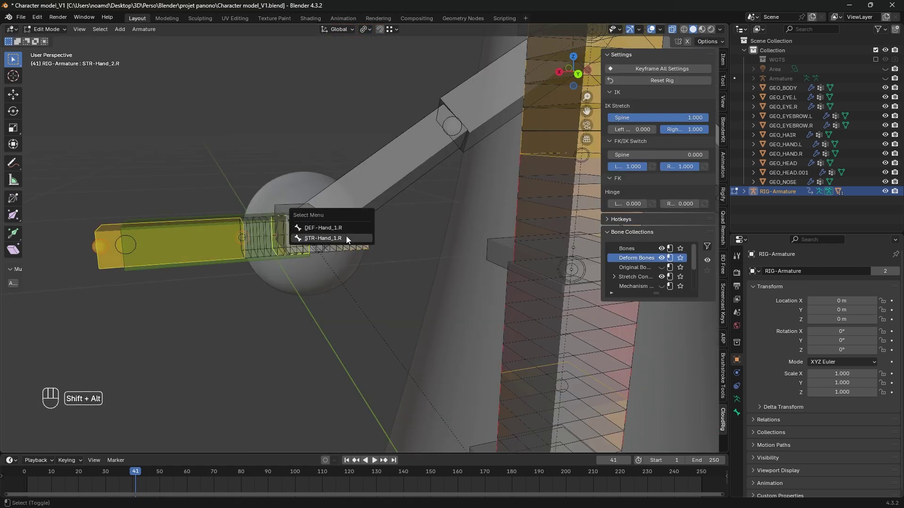
{"action": "left_click", "coordinate": [346, 236]}
{"action": "key", "text": "ctrl+p"}
{"action": "left_click", "coordinate": [279, 204]}
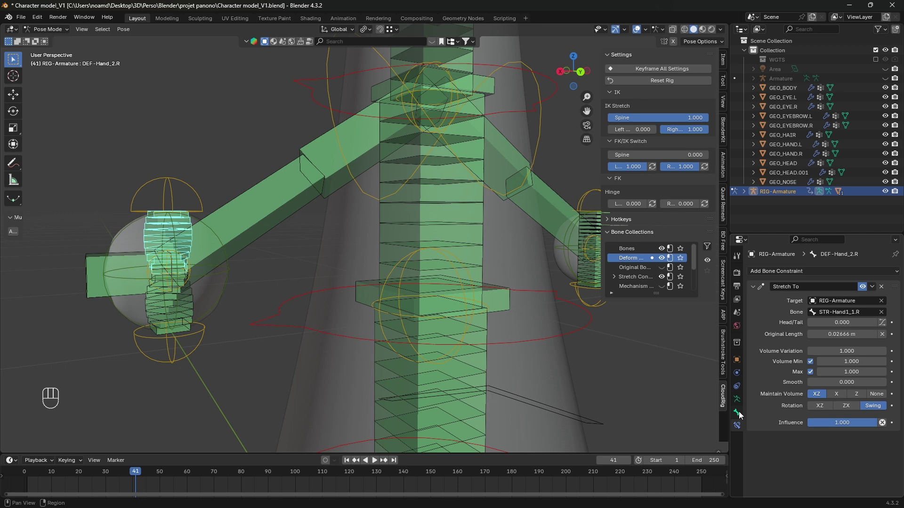
- Set the bendy-bone End Handle of DEF-Hand_2.R to Automatic and adjust the handle type of the right hand's lower deform bone
{"action": "left_click", "coordinate": [737, 412]}
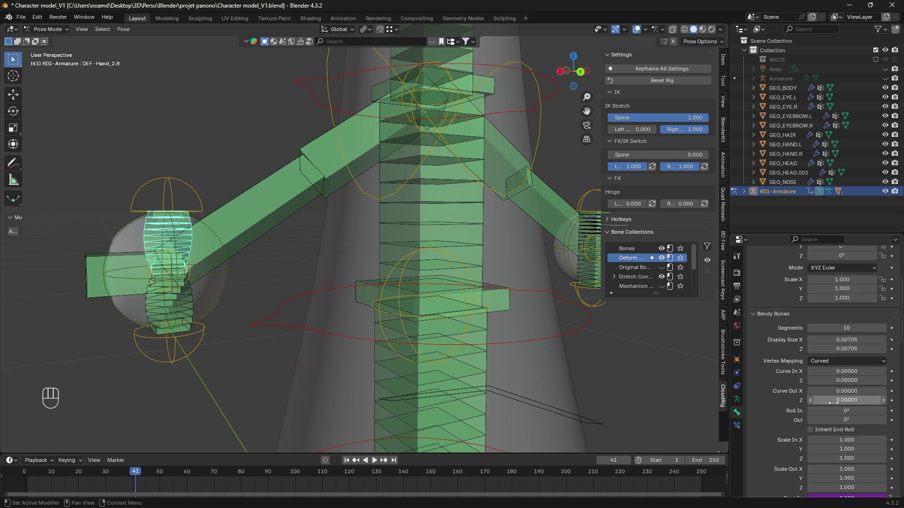
{"action": "scroll", "coordinate": [823, 372], "scroll_direction": "down", "scroll_amount": 5}
{"action": "scroll", "coordinate": [793, 450], "scroll_direction": "down", "scroll_amount": 3}
{"action": "left_click", "coordinate": [846, 396]}
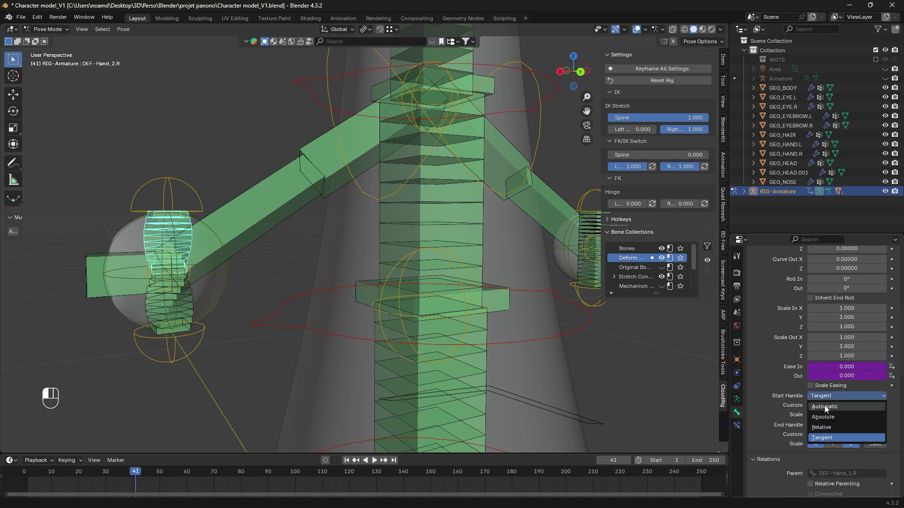
{"action": "left_click", "coordinate": [830, 425]}
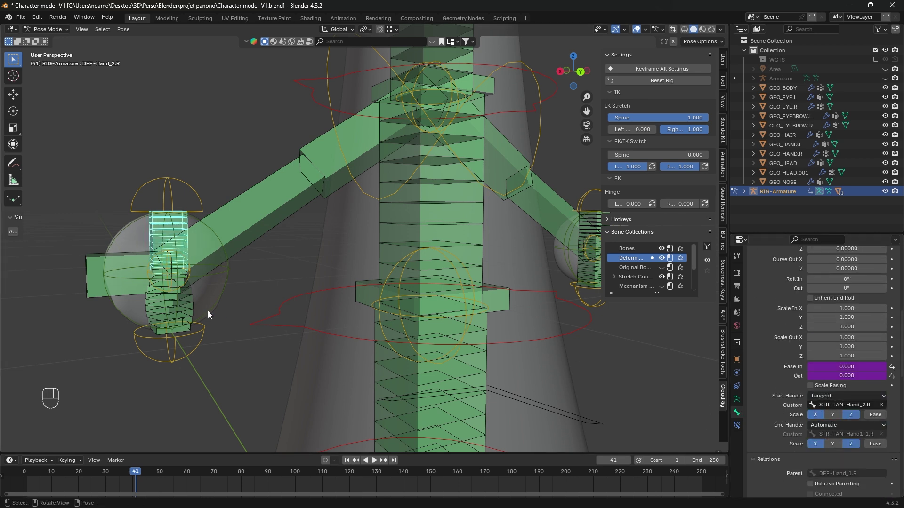
{"action": "left_click", "coordinate": [186, 309]}
{"action": "left_click", "coordinate": [831, 426]}
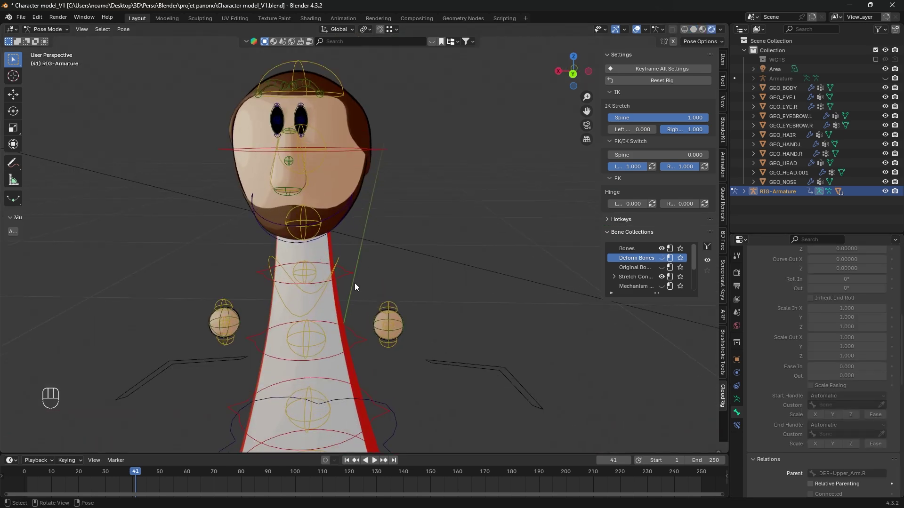
- Try rotating FK-Spine1 to test how the upper body, head and hands follow the spine
{"action": "middle_click_drag", "start_coordinate": [354, 283], "coordinate": [416, 201], "text": "shift"}
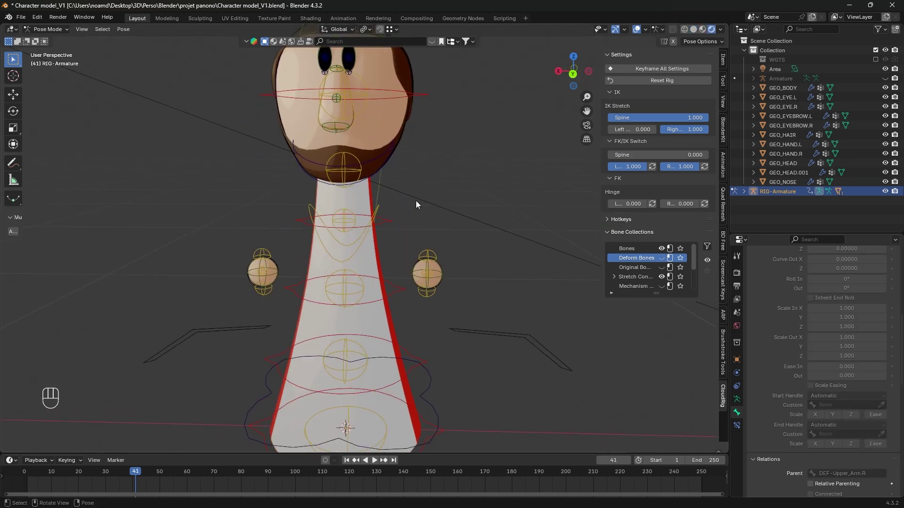
{"action": "middle_click_drag", "start_coordinate": [388, 258], "coordinate": [377, 134], "text": "shift"}
{"action": "left_click", "coordinate": [315, 135]}
{"action": "key", "text": "g"}
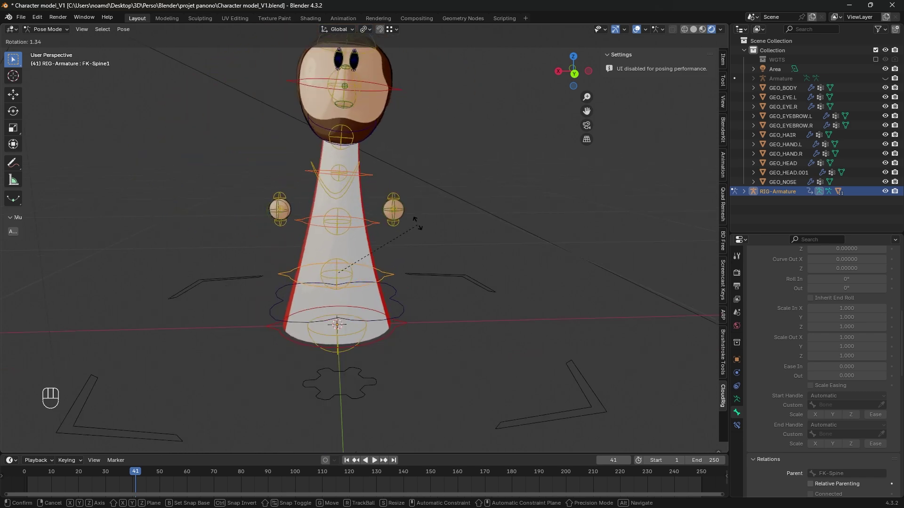
- Try raising STR-Head1_1 to test whether the eyes, eyebrows and nose follow the head's stretch
{"action": "left_click", "coordinate": [367, 73]}
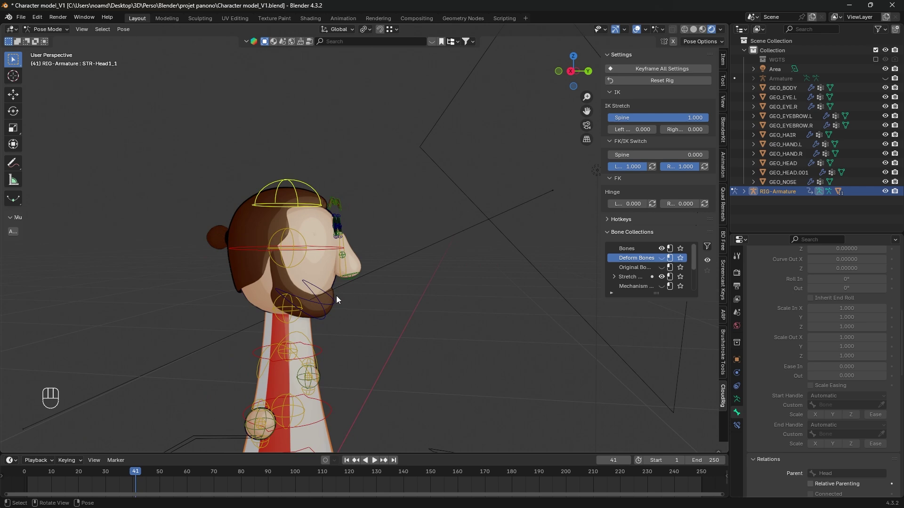
{"action": "key", "text": "g"}
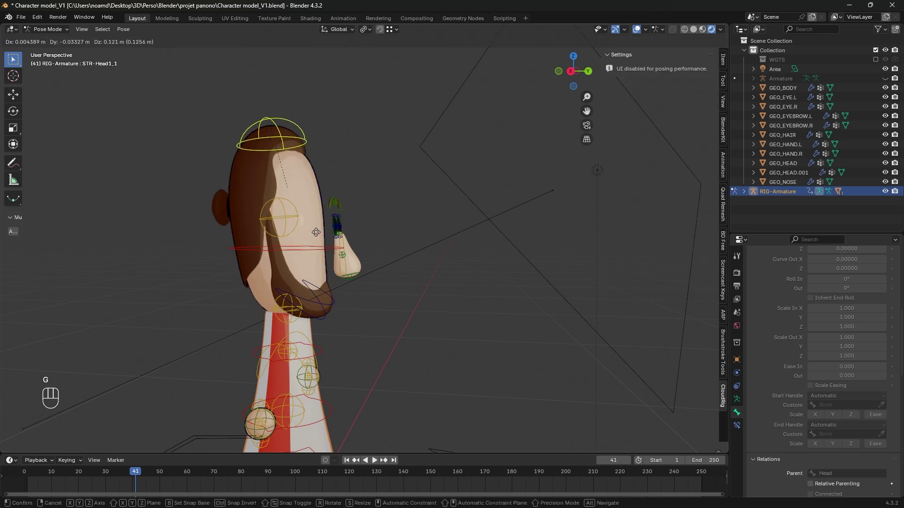
{"action": "left_click", "coordinate": [248, 264]}
{"action": "middle_click_drag", "start_coordinate": [248, 264], "coordinate": [314, 232]}
- Add an Armature constraint to CTRL_Eye.L and show the Deform Bones collection
{"action": "left_click", "coordinate": [359, 253]}
{"action": "left_click", "coordinate": [828, 272]}
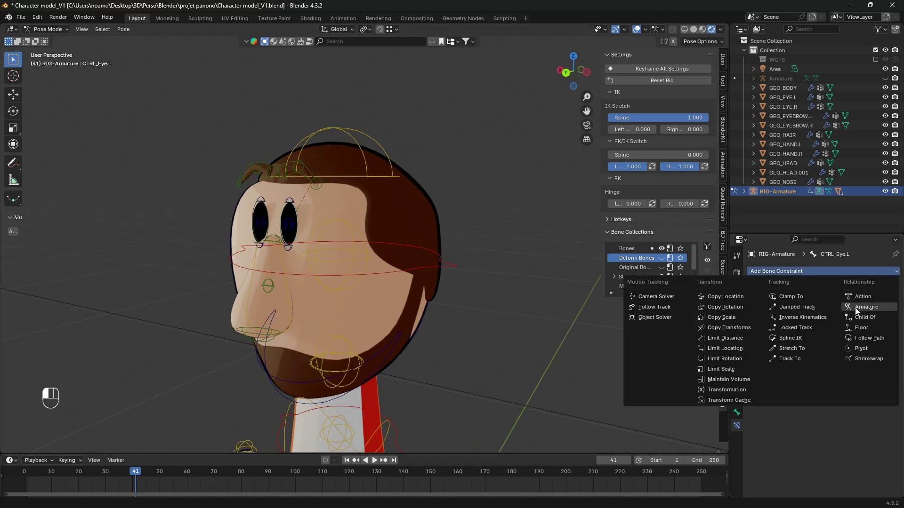
{"action": "left_click", "coordinate": [862, 302]}
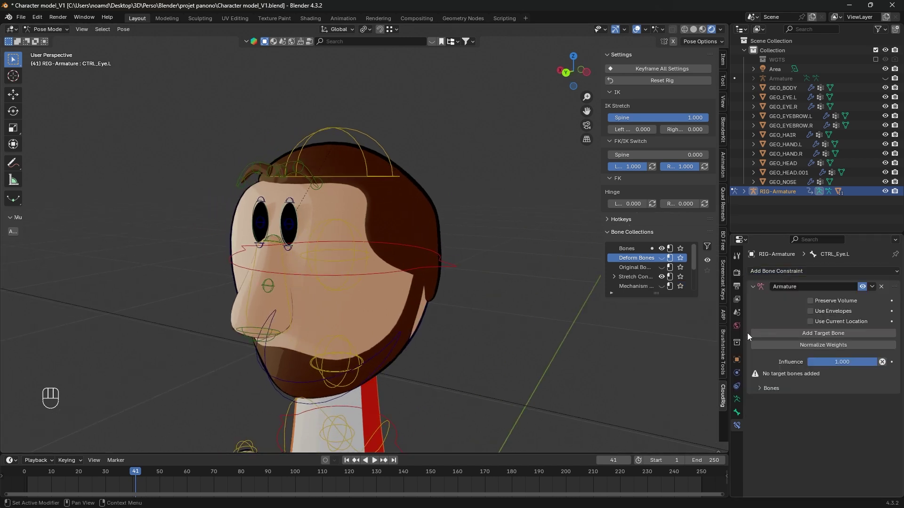
{"action": "middle_click_drag", "start_coordinate": [475, 222], "coordinate": [401, 212]}
{"action": "scroll", "coordinate": [276, 227], "scroll_direction": "up", "scroll_amount": 5}
{"action": "scroll", "coordinate": [409, 222], "scroll_direction": "down", "scroll_amount": 2}
{"action": "left_click", "coordinate": [663, 257]}
- Add a target to CTRL_Eye.L's Armature constraint, using RIG-Armature and the bone DEF-Head_2
{"action": "middle_click_drag", "start_coordinate": [485, 212], "coordinate": [456, 154], "text": "shift"}
{"action": "middle_click_drag", "start_coordinate": [386, 163], "coordinate": [403, 177]}
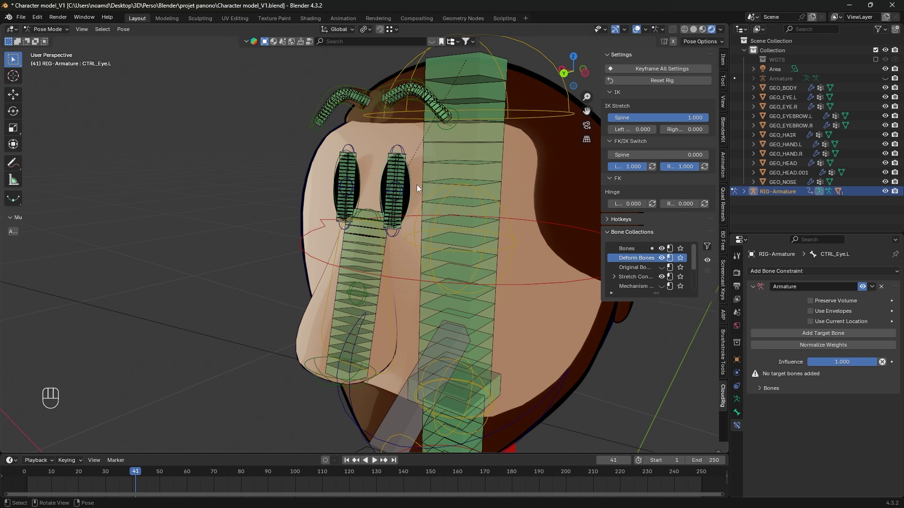
{"action": "left_click", "coordinate": [823, 333]}
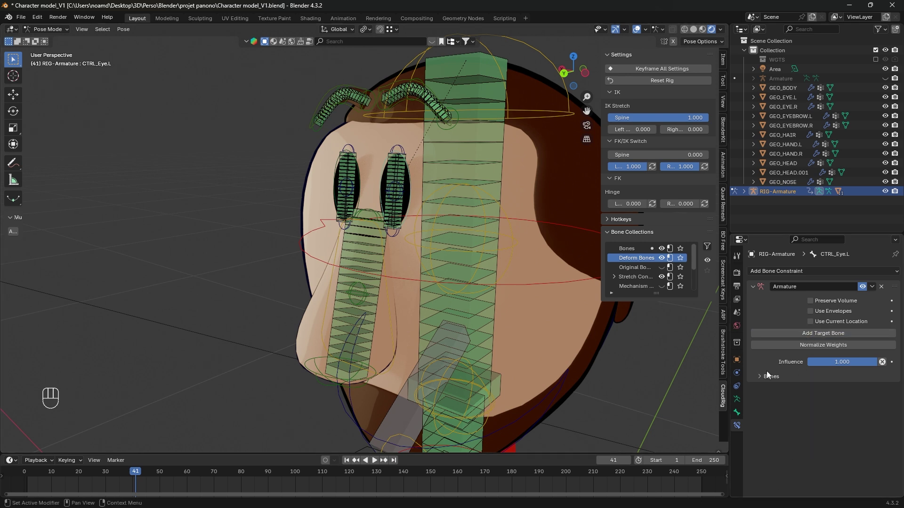
{"action": "left_click", "coordinate": [875, 394]}
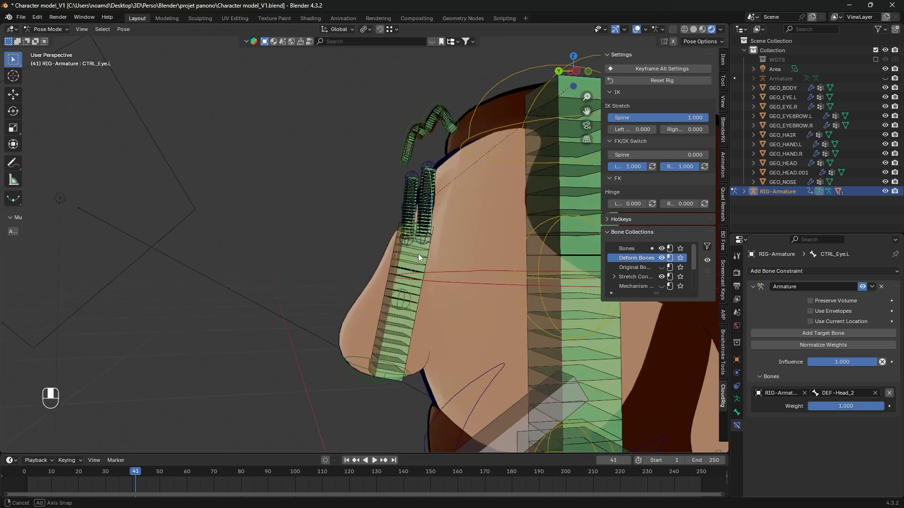
- Add a second target to CTRL_Eye.L's Armature constraint, using RIG-Armature and the bone DEF-Head_1
{"action": "middle_click_drag", "start_coordinate": [418, 253], "coordinate": [429, 306]}
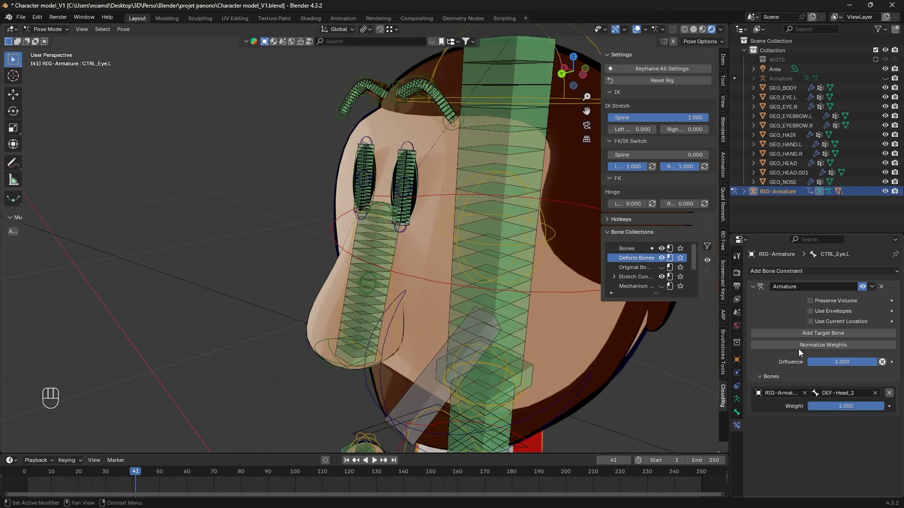
{"action": "left_click", "coordinate": [801, 333]}
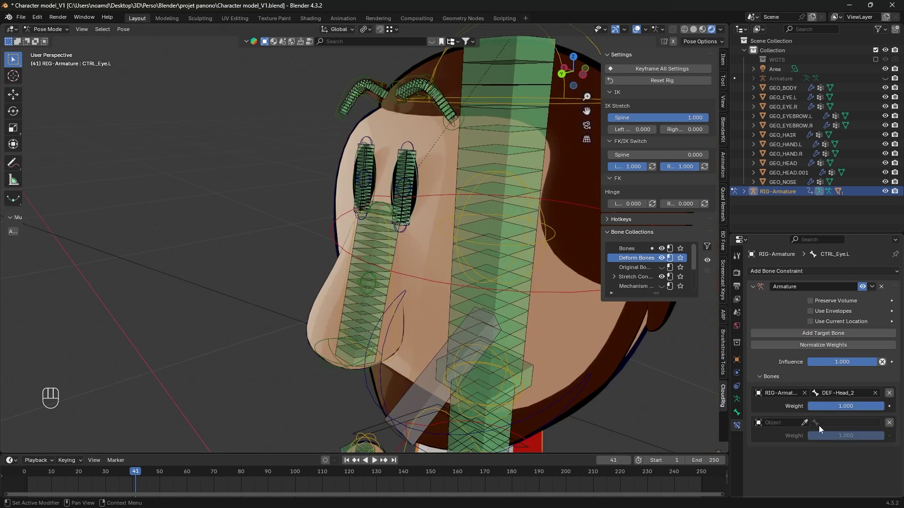
{"action": "left_click", "coordinate": [797, 423]}
{"action": "left_click", "coordinate": [807, 422]}
{"action": "left_click", "coordinate": [805, 423]}
{"action": "left_click", "coordinate": [501, 289]}
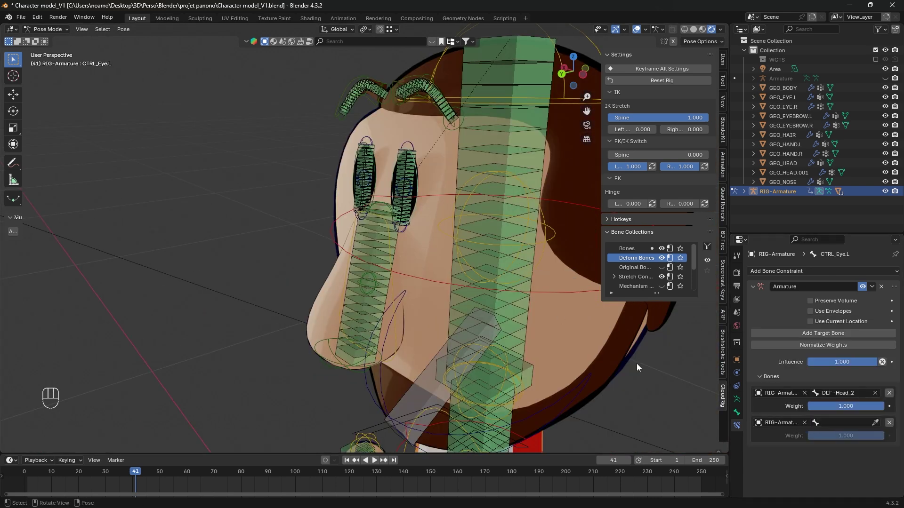
{"action": "left_click", "coordinate": [875, 423]}
{"action": "left_click", "coordinate": [520, 343]}
- Try moving STR-Head_2 to test how the left eye follows the head's deform bones
{"action": "middle_click_drag", "start_coordinate": [520, 343], "coordinate": [516, 310]}
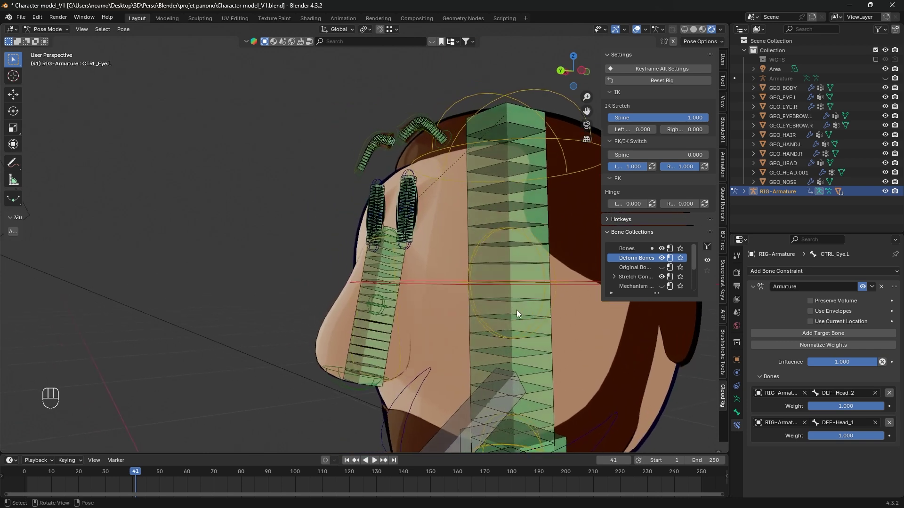
{"action": "left_click", "coordinate": [529, 238]}
{"action": "key", "text": "g"}
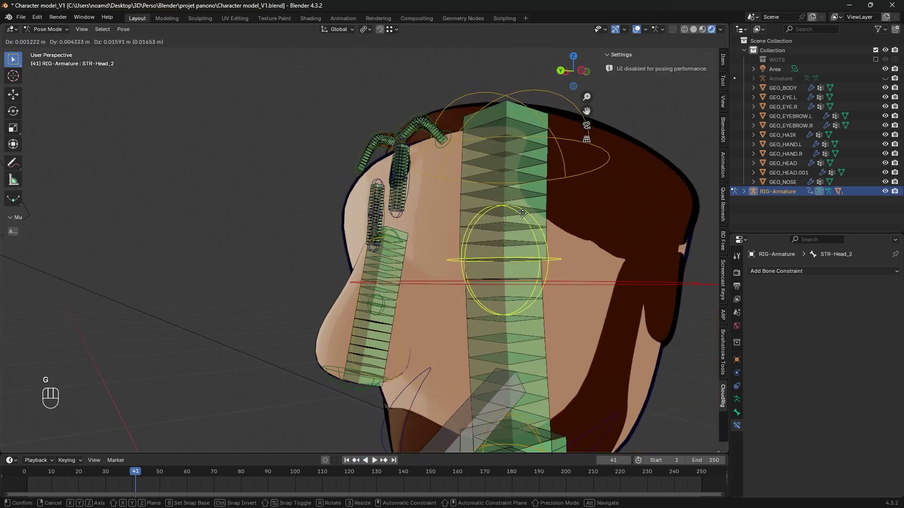
{"action": "right_click", "coordinate": [547, 160]}
- Check CTRL_Eye.L's constraint targets and try rotating FK-Head to compare how both eyes follow
{"action": "scroll", "coordinate": [508, 278], "scroll_direction": "down", "scroll_amount": 2}
{"action": "left_click", "coordinate": [509, 278]}
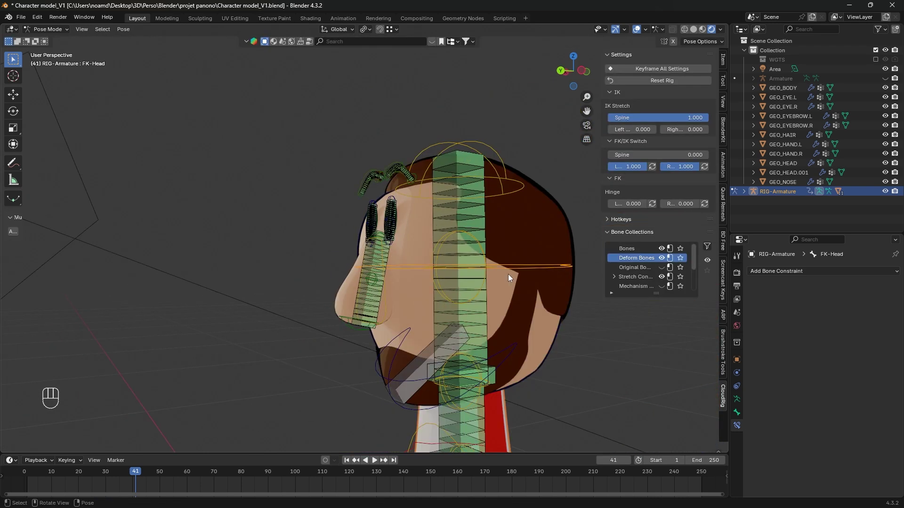
{"action": "left_click", "coordinate": [399, 218]}
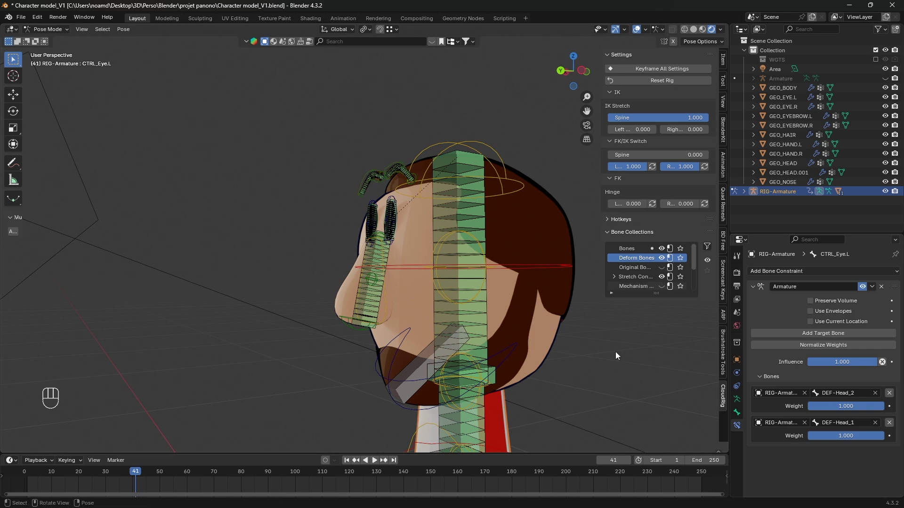
{"action": "middle_click_drag", "start_coordinate": [377, 273], "coordinate": [404, 205]}
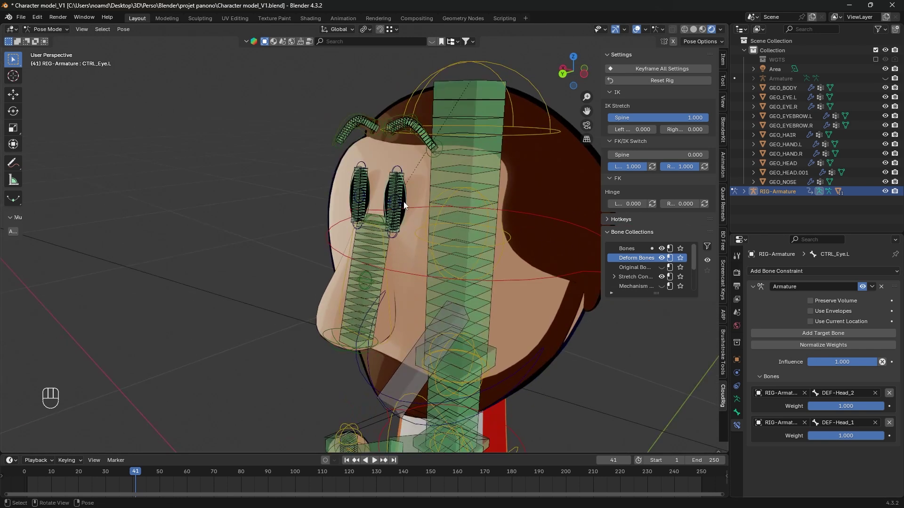
{"action": "left_click", "coordinate": [522, 216]}
{"action": "middle_click_drag", "start_coordinate": [544, 233], "coordinate": [462, 221]}
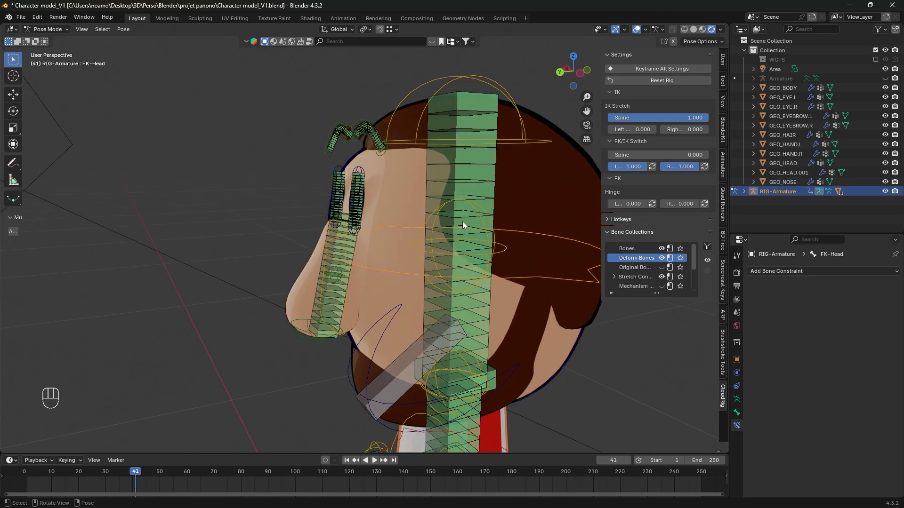
{"action": "key", "text": "r"}
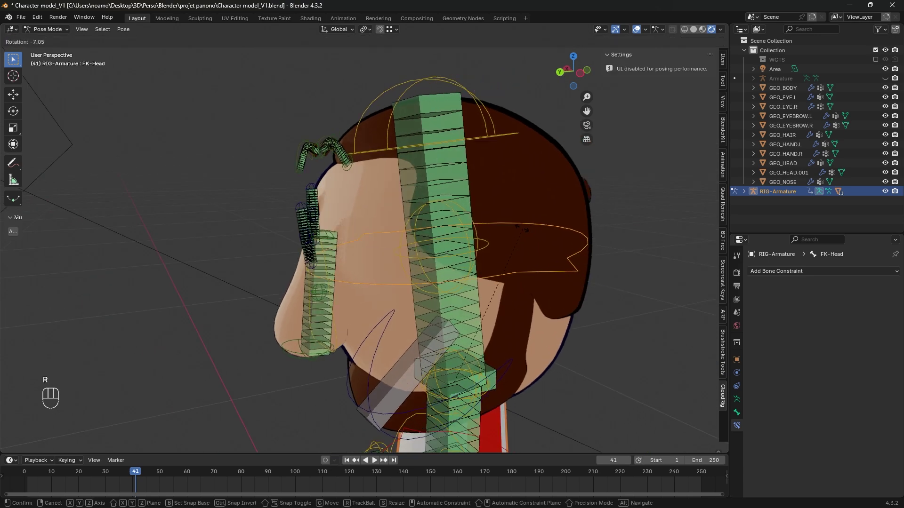
{"action": "right_click", "coordinate": [482, 225]}
{"action": "key", "text": "r"}
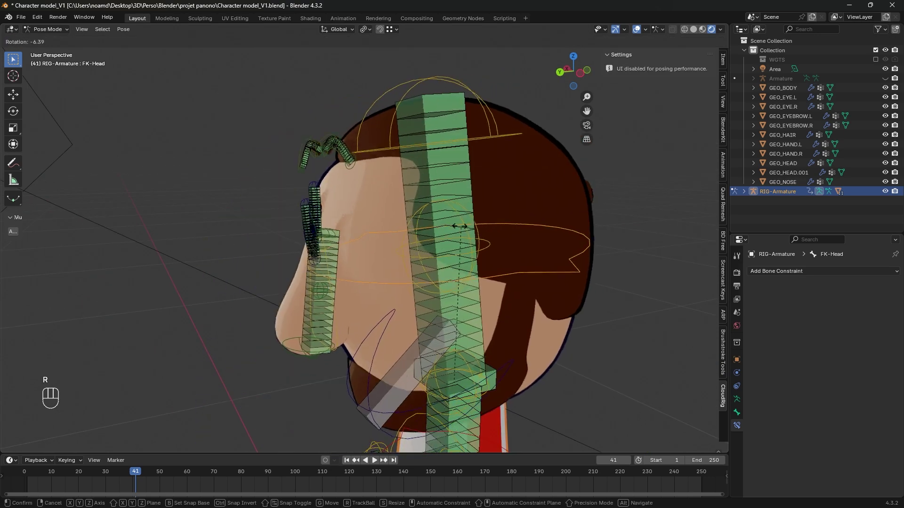
{"action": "right_click", "coordinate": [405, 201]}
- Clear the parent of CTRL_Eye.L in Edit Mode, and return to Pose Mode
{"action": "left_click", "coordinate": [331, 198]}
{"action": "middle_click_drag", "start_coordinate": [354, 196], "coordinate": [425, 199]}
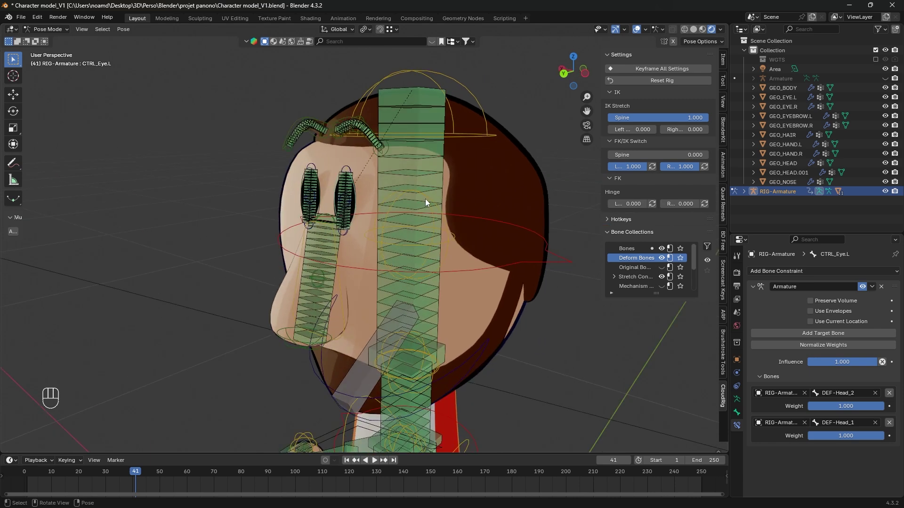
{"action": "key", "text": "Tab"}
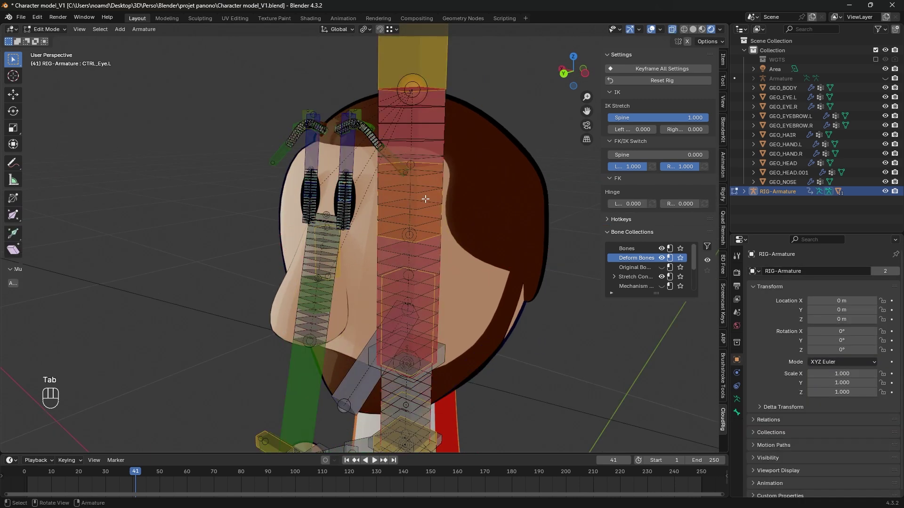
{"action": "key", "text": "alt+p"}
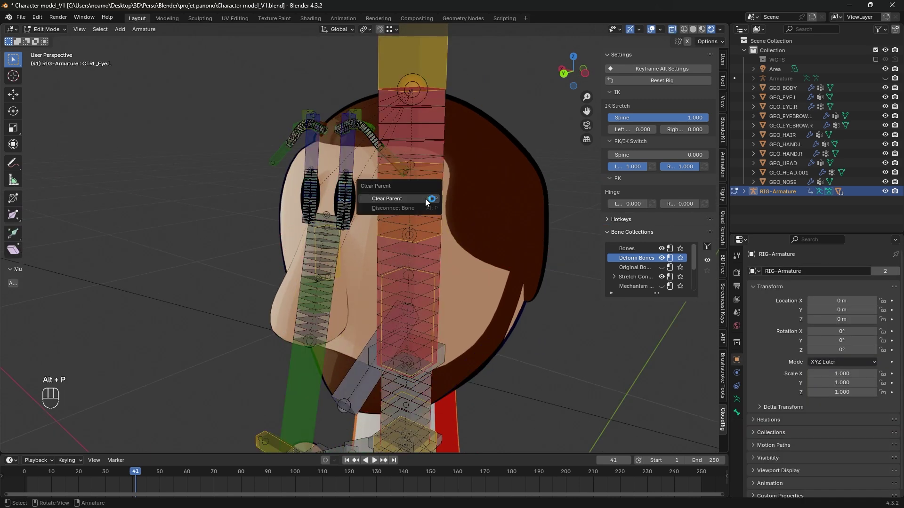
{"action": "left_click", "coordinate": [425, 199]}
{"action": "key", "text": "ctrl+Tab"}
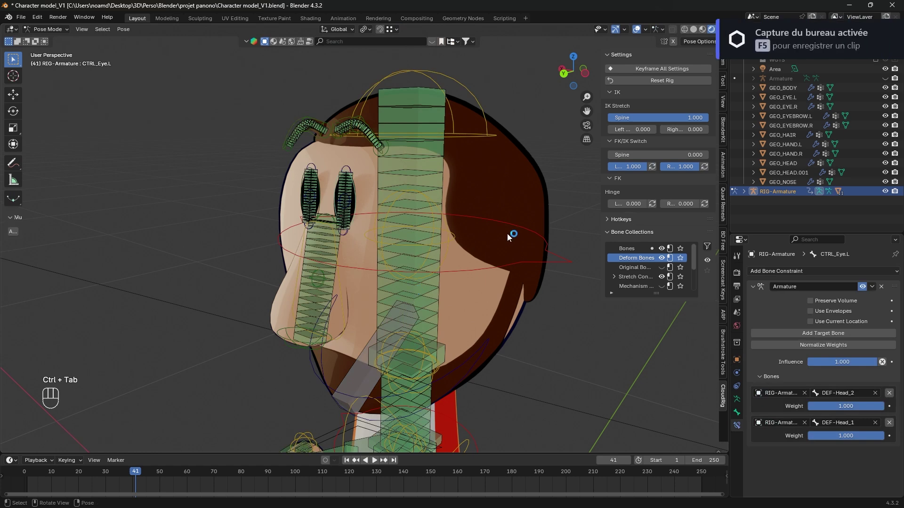
- Try rotating FK-Head to test whether the unparented left eye follows the head correctly
{"action": "left_click", "coordinate": [507, 225]}
{"action": "key", "text": "r"}
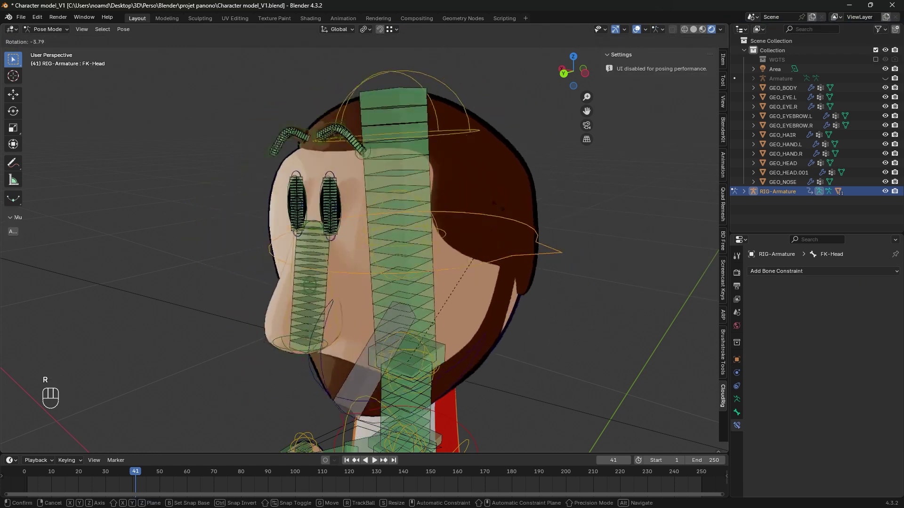
{"action": "right_click", "coordinate": [459, 217]}
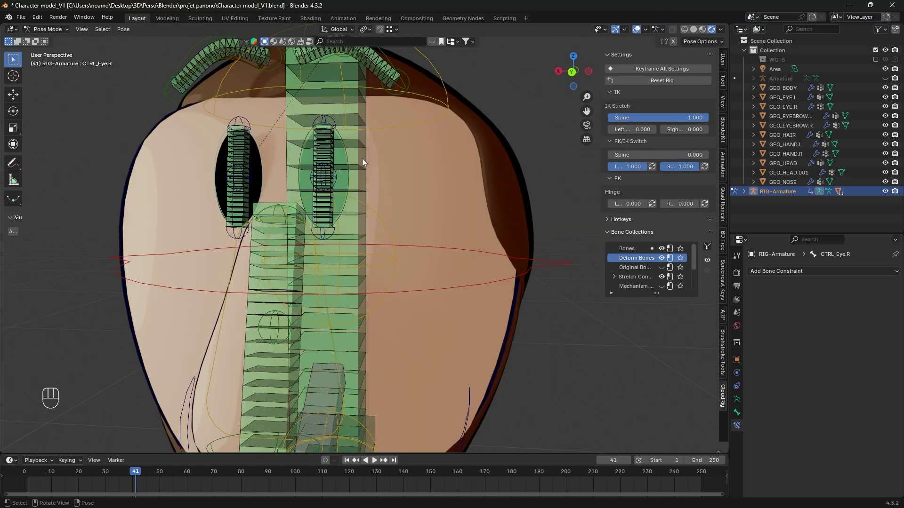
- Copy the Armature constraint from CTRL_Eye.L to CTRL_Eye.R
{"action": "middle_click_drag", "start_coordinate": [363, 158], "coordinate": [381, 163]}
{"action": "middle_click_drag", "start_coordinate": [381, 163], "coordinate": [349, 145], "text": "shift"}
{"action": "left_click", "coordinate": [347, 133]}
{"action": "left_click", "coordinate": [871, 287]}
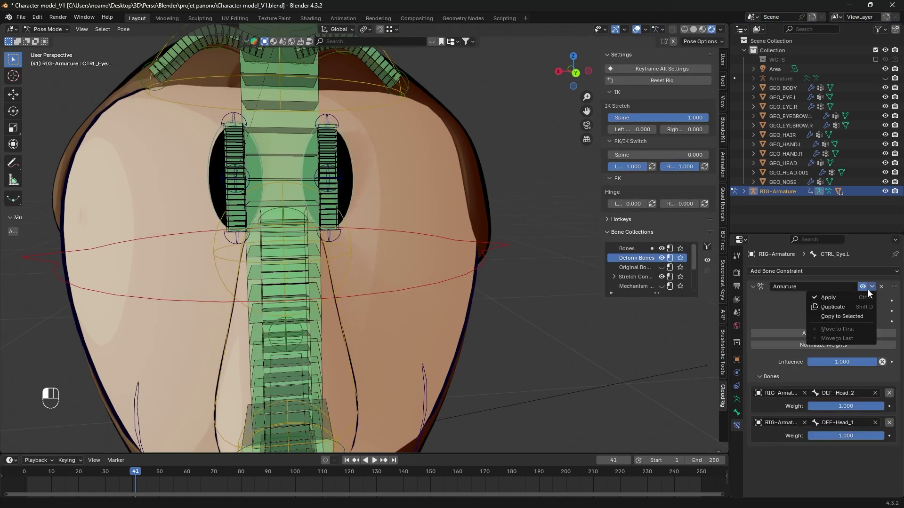
- Add an Armature constraint to CTRL_Eyebrow.R with RIG-Armature's DEF-Head_2 as its target bone
{"action": "middle_click_drag", "start_coordinate": [381, 158], "coordinate": [378, 305], "text": "shift"}
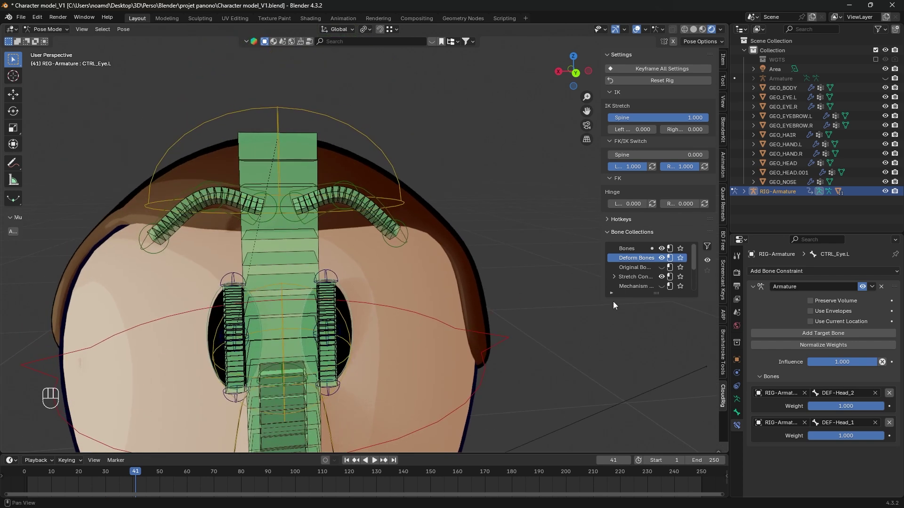
{"action": "left_click", "coordinate": [365, 189]}
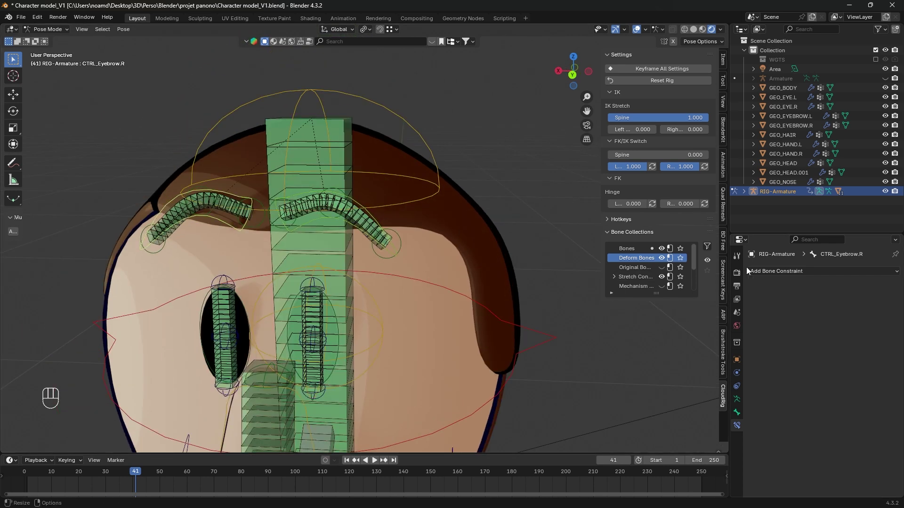
{"action": "left_click", "coordinate": [855, 272]}
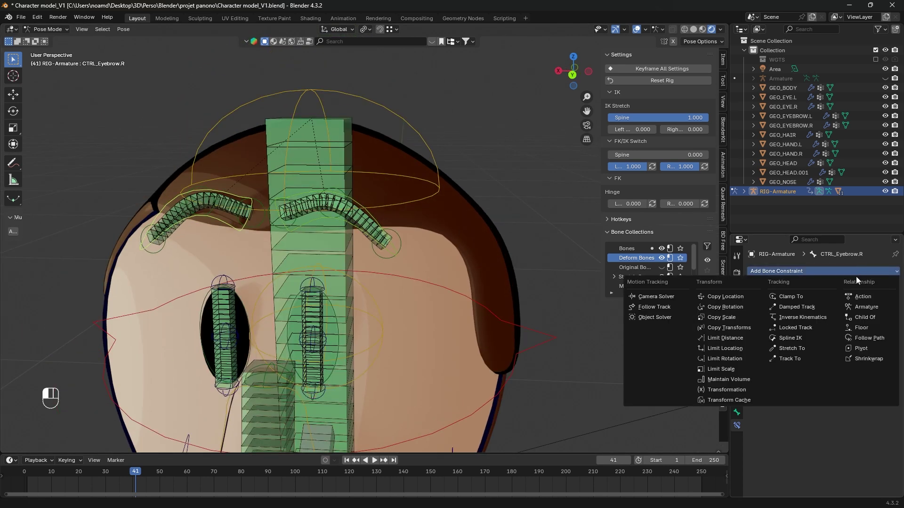
{"action": "left_click", "coordinate": [870, 306]}
{"action": "left_click", "coordinate": [823, 333]}
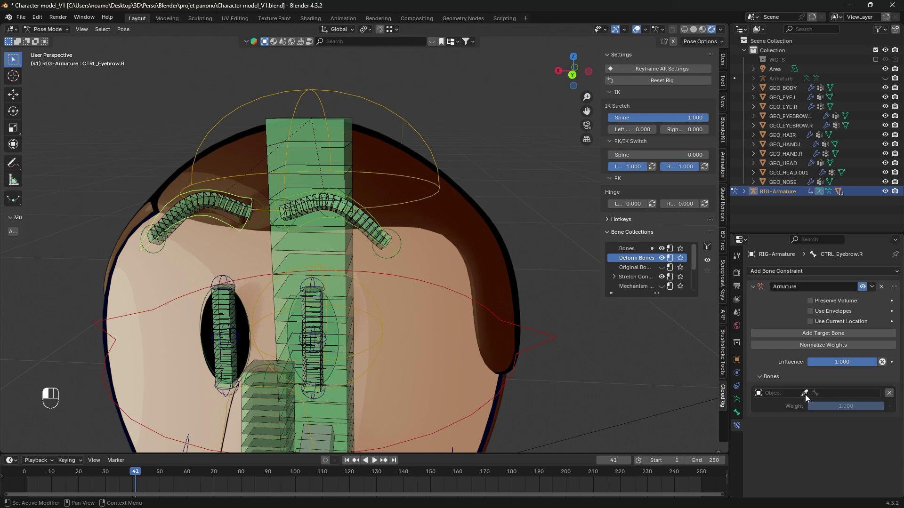
- Clear the parent of the eyebrow controls in Edit Mode, and take the right eye control into Edit Mode as well
{"action": "middle_click_drag", "start_coordinate": [350, 231], "coordinate": [377, 290]}
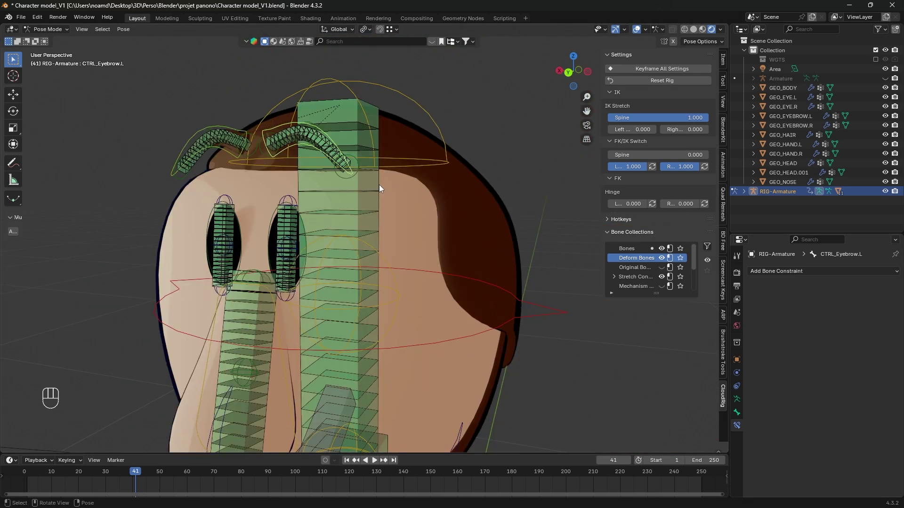
{"action": "left_click", "coordinate": [242, 129]}
{"action": "key", "text": "Tab"}
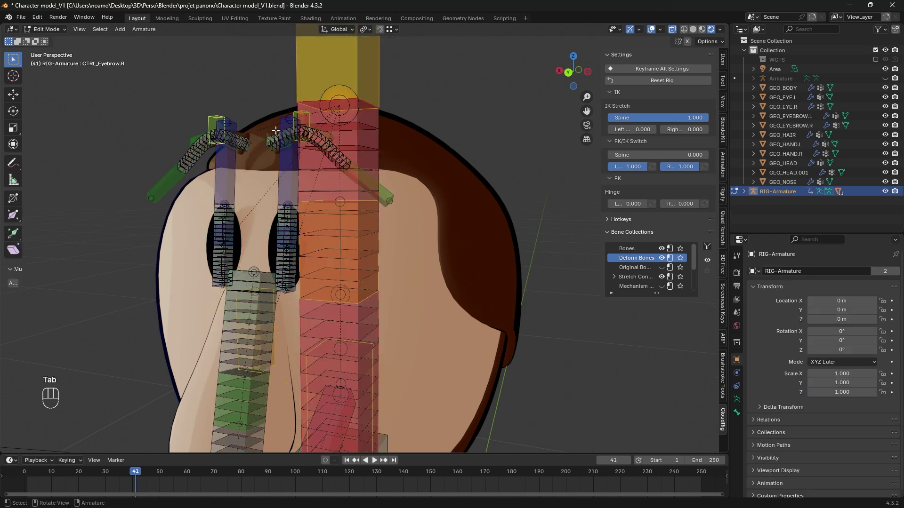
{"action": "key", "text": "alt+p"}
{"action": "key", "text": "Tab"}
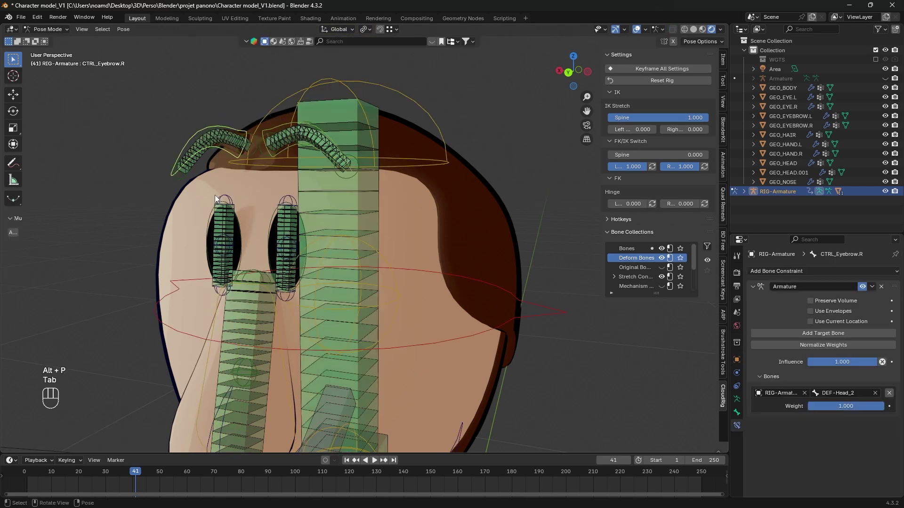
{"action": "left_click", "coordinate": [225, 208]}
{"action": "key", "text": "Tab"}
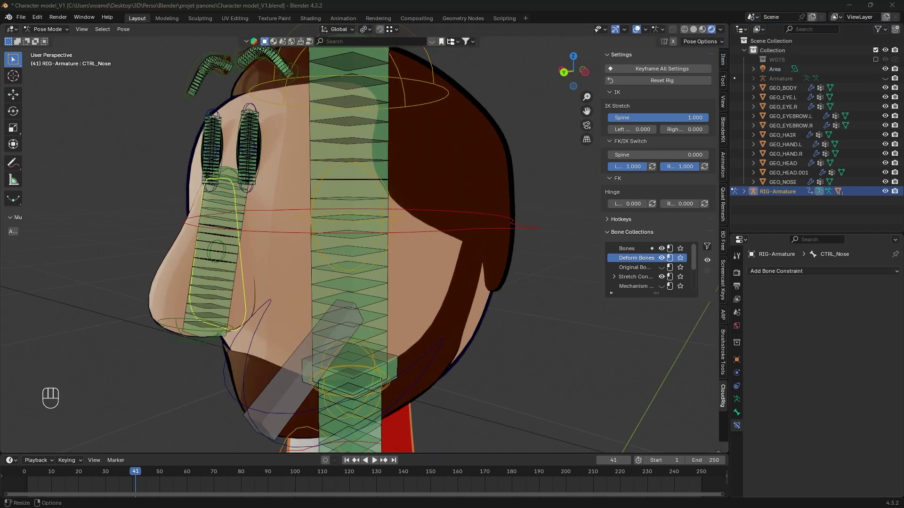
- Copy the Armature constraint from CTRL_Eye.L to CTRL_Nose
{"action": "left_click", "coordinate": [251, 148]}
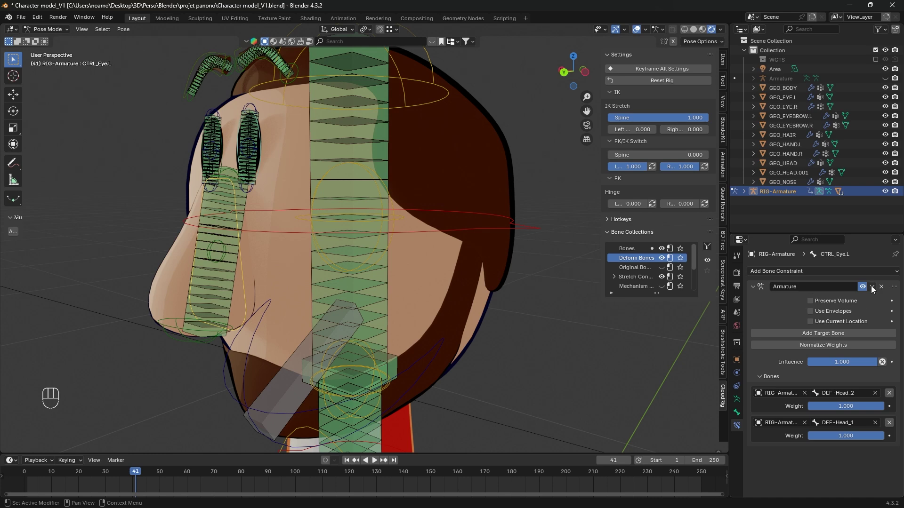
{"action": "left_click", "coordinate": [871, 286]}
{"action": "left_click", "coordinate": [849, 318]}
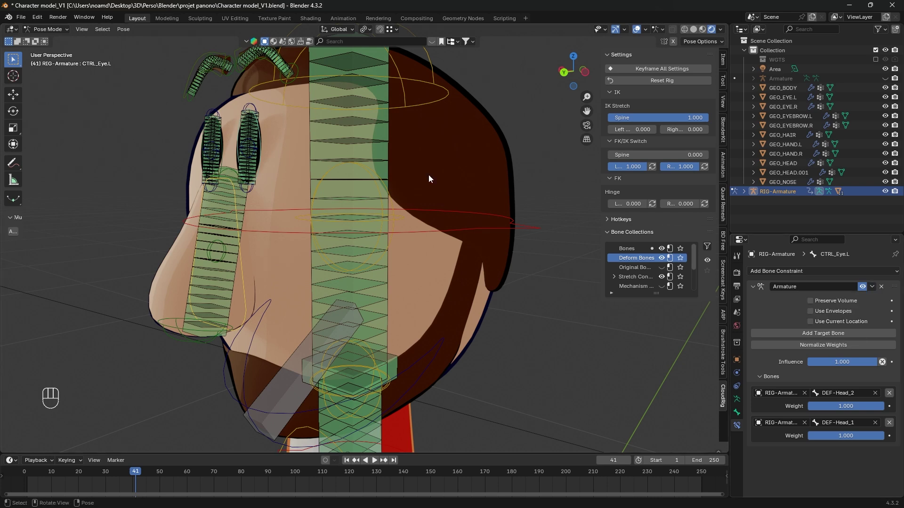
- Try moving STR-Head1_1 with the deform bones hidden to test how the facial controls follow the head
{"action": "left_click", "coordinate": [245, 278]}
{"action": "scroll", "coordinate": [324, 188], "scroll_direction": "down", "scroll_amount": 2}
{"action": "middle_click_drag", "start_coordinate": [376, 127], "coordinate": [388, 182], "text": "shift"}
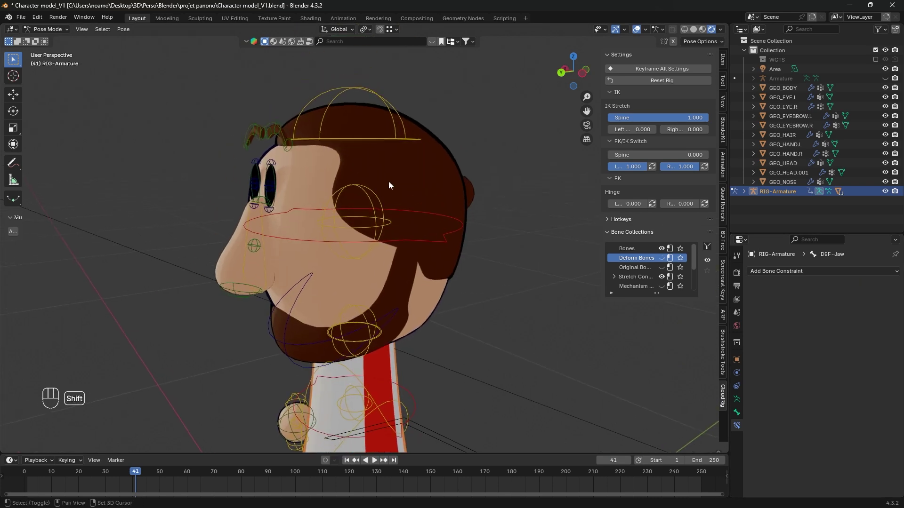
{"action": "left_click", "coordinate": [408, 140]}
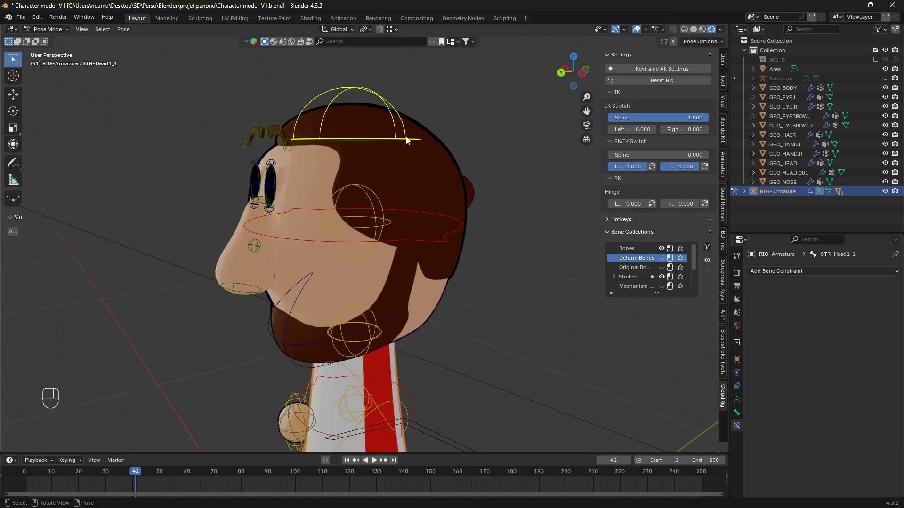
{"action": "key", "text": "g"}
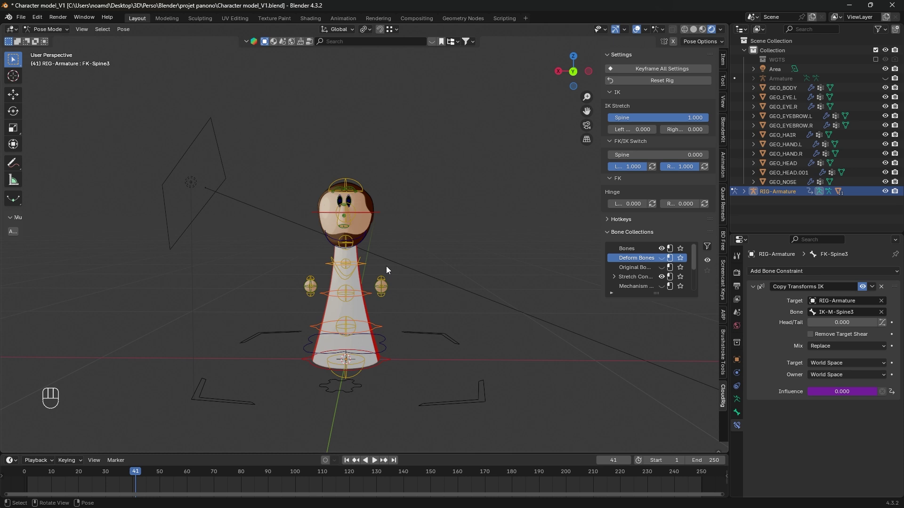
- Select FK-Head and check the rig's head controls on the whole character
{"action": "scroll", "coordinate": [386, 266], "scroll_direction": "up", "scroll_amount": 3}
{"action": "left_click", "coordinate": [349, 193]}
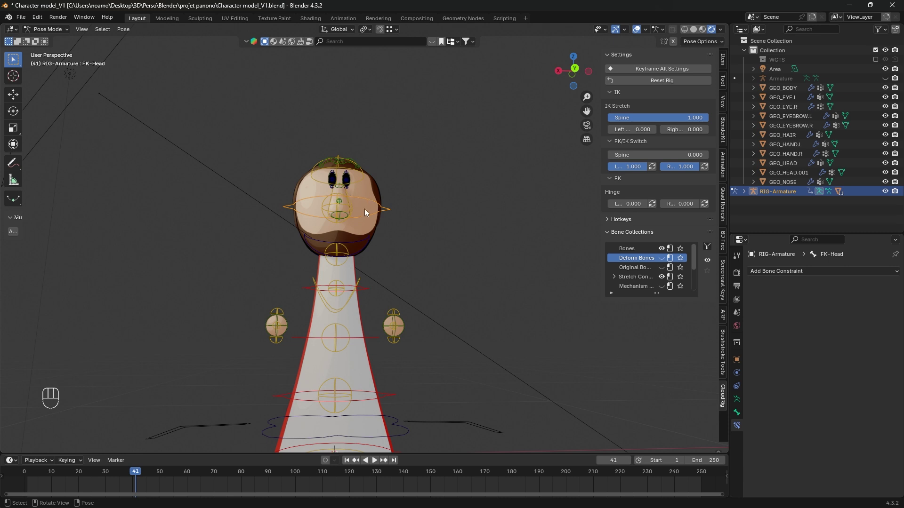
{"action": "middle_click_drag", "start_coordinate": [338, 266], "coordinate": [329, 295]}
{"action": "scroll", "coordinate": [329, 294], "scroll_direction": "down", "scroll_amount": 3}
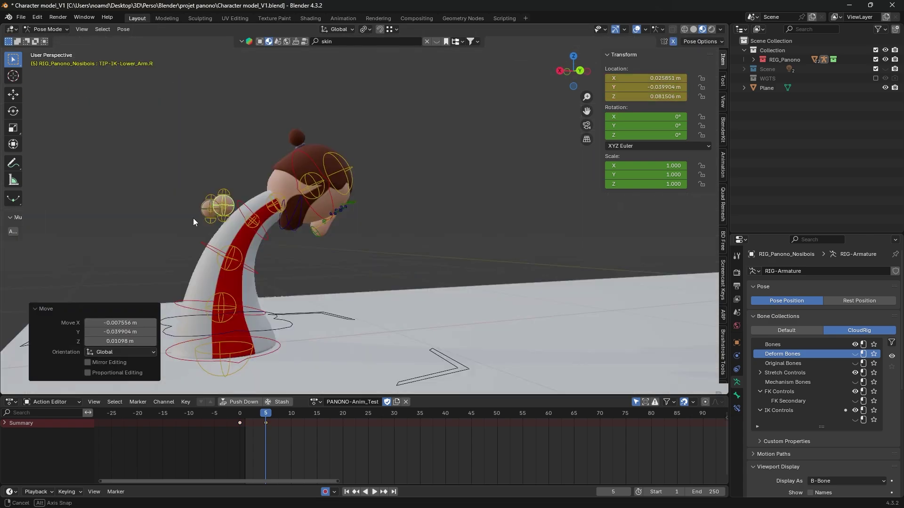
- Pose the character in the PANONO-Anim_Test action, adjusting the right arm's IK control at frame 5 and rotating the selected controls at frame 50
{"action": "left_click_drag", "start_coordinate": [305, 284], "coordinate": [307, 287]}
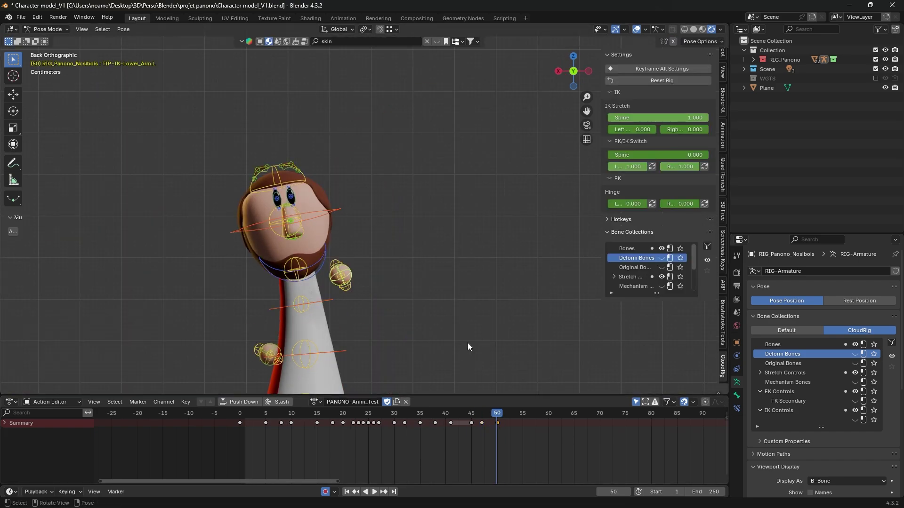
{"action": "key", "text": "r"}
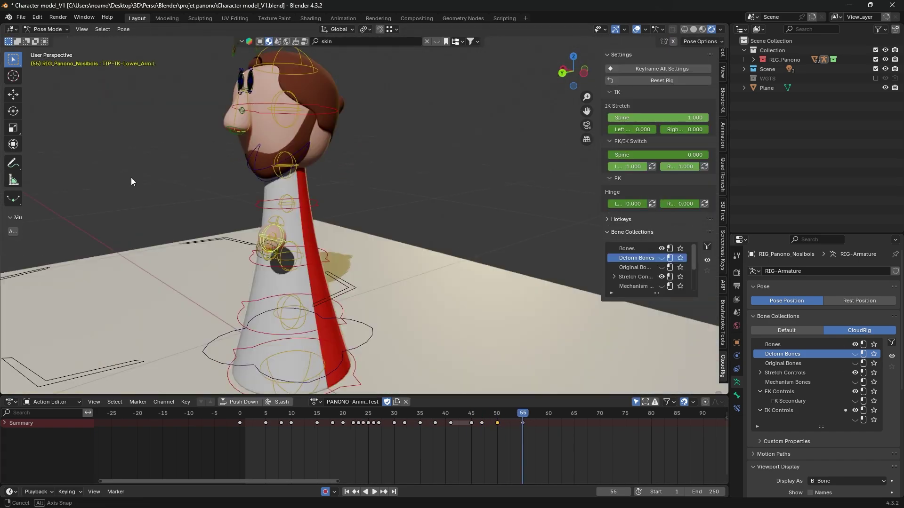